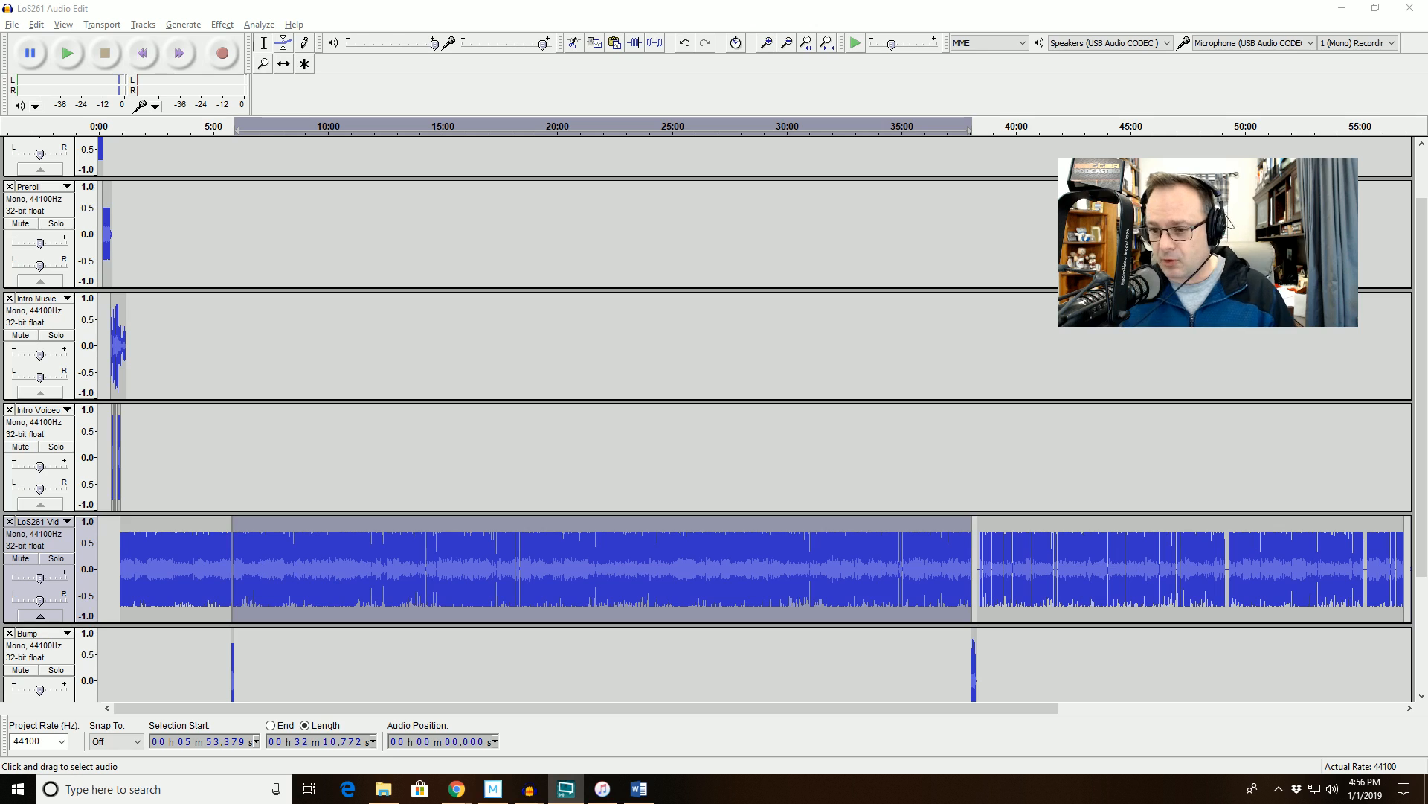
Split the LoS261 Vid track in the silence at about 49:13 and shift the following clip right by about 38 seconds.
{"action": "left_click", "coordinate": [1228, 572]}
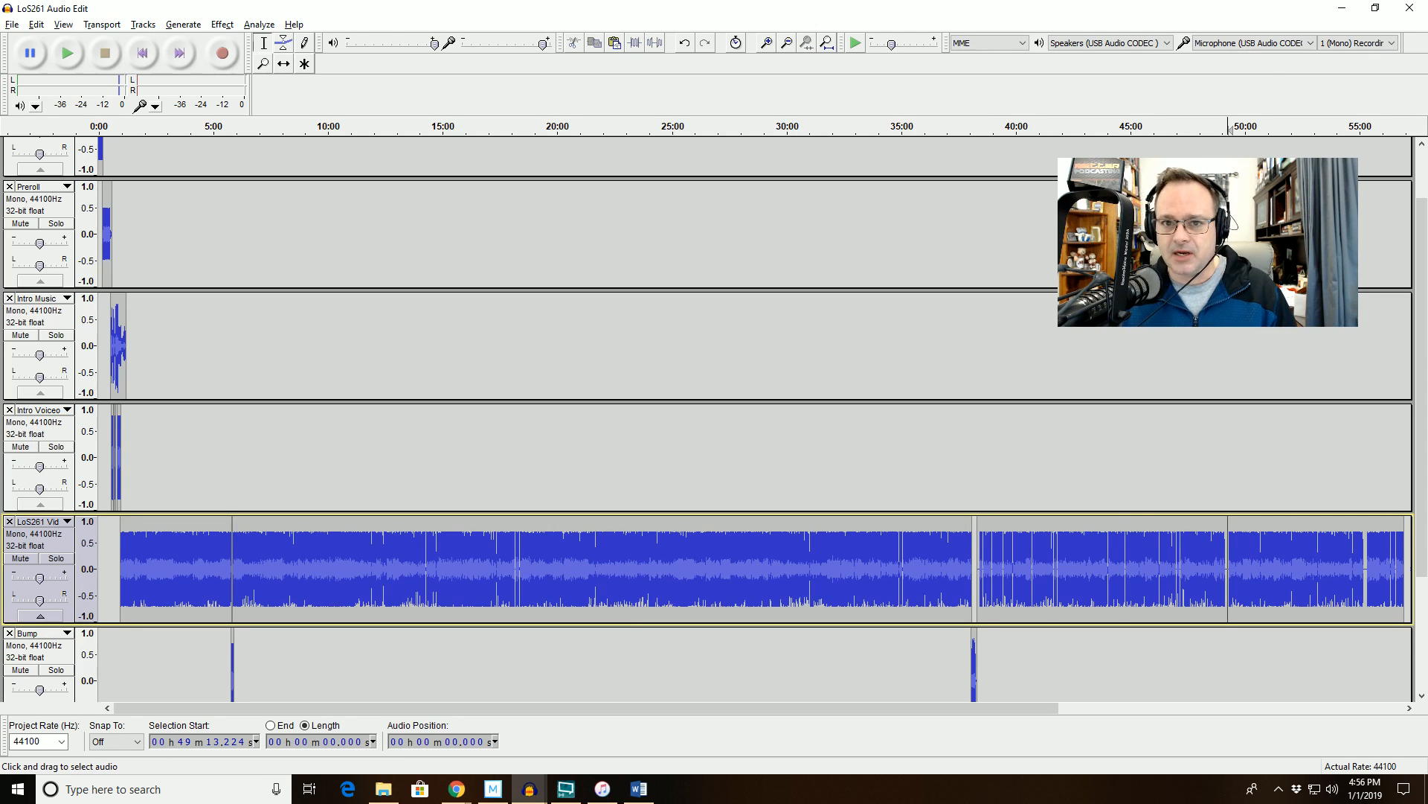
{"action": "left_click", "coordinate": [767, 44]}
{"action": "left_click", "coordinate": [767, 43]}
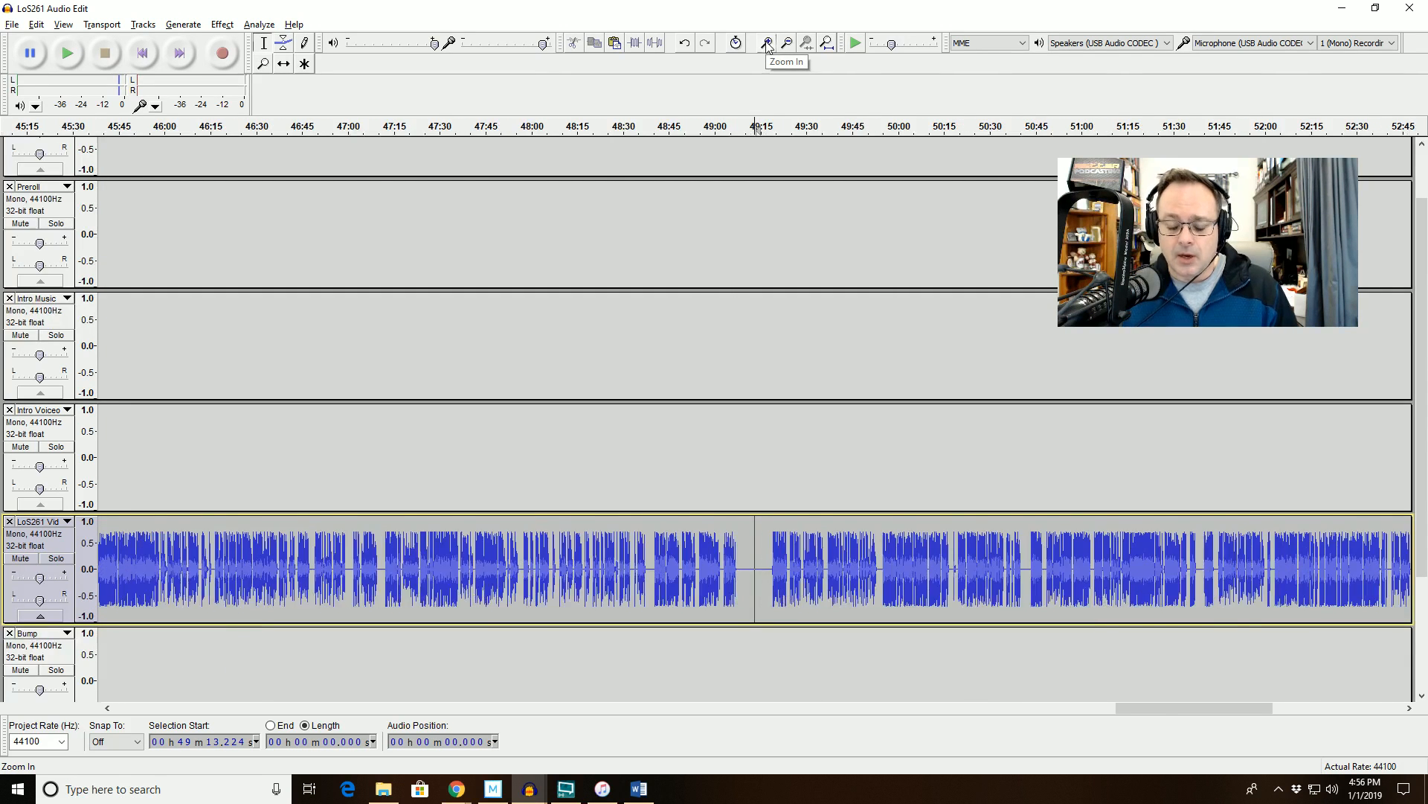
{"action": "left_click", "coordinate": [767, 44]}
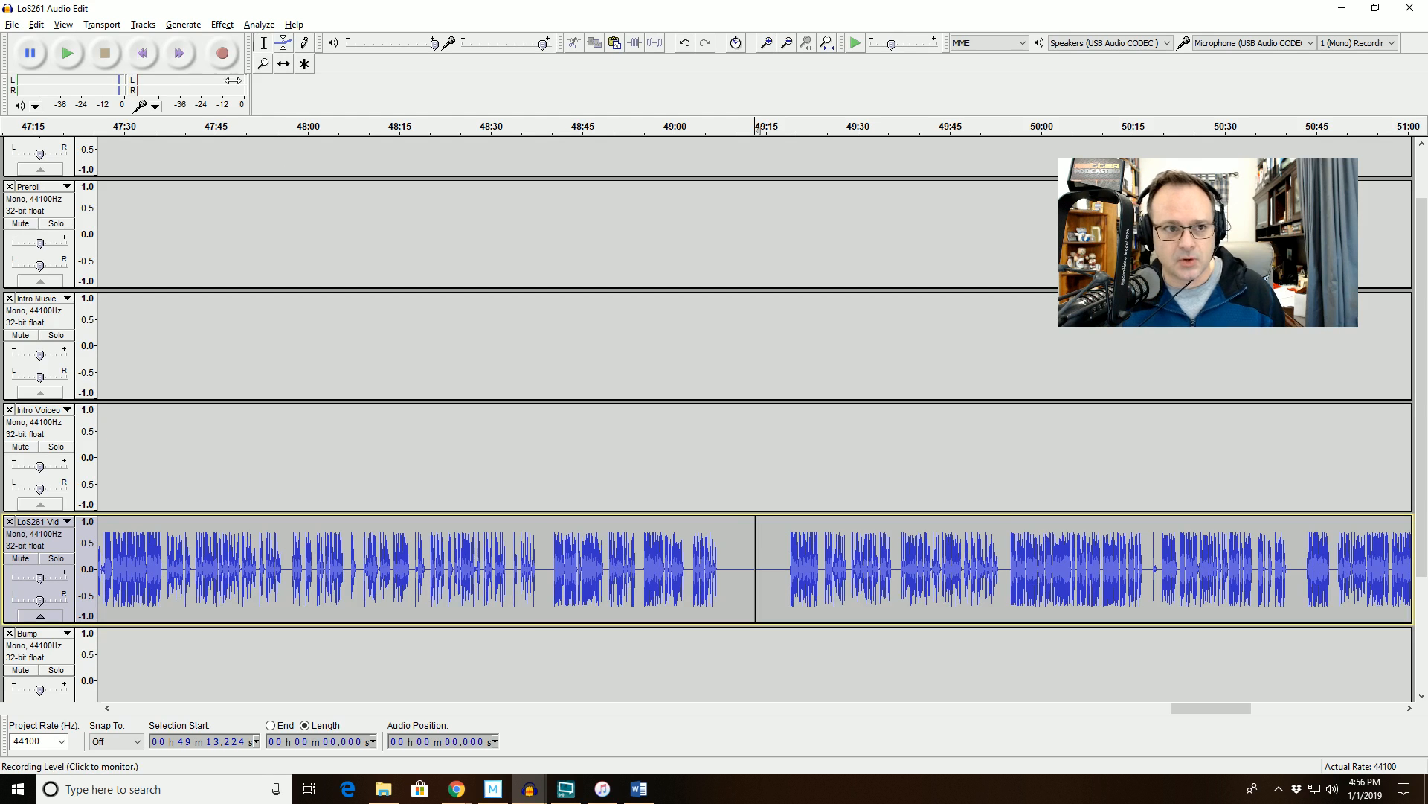
{"action": "left_click", "coordinate": [284, 64]}
{"action": "left_click_drag", "start_coordinate": [878, 572], "coordinate": [1109, 571]}
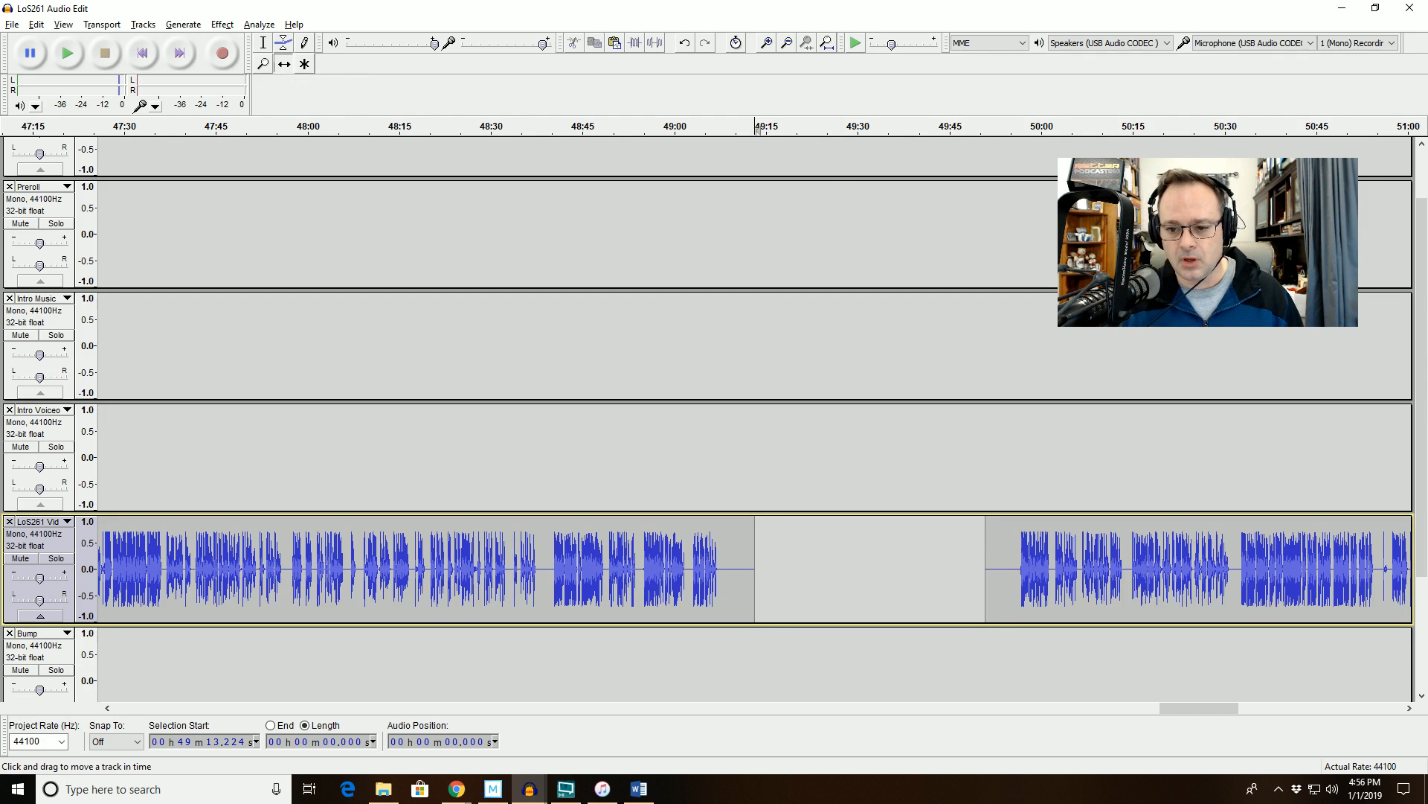
Truncate silence in the clip between 38:19 and 49:13, using -40 dB level, 0.85 seconds duration and truncation to 0.85 seconds.
{"action": "left_click", "coordinate": [786, 43]}
{"action": "left_click", "coordinate": [786, 42]}
{"action": "left_click", "coordinate": [786, 43]}
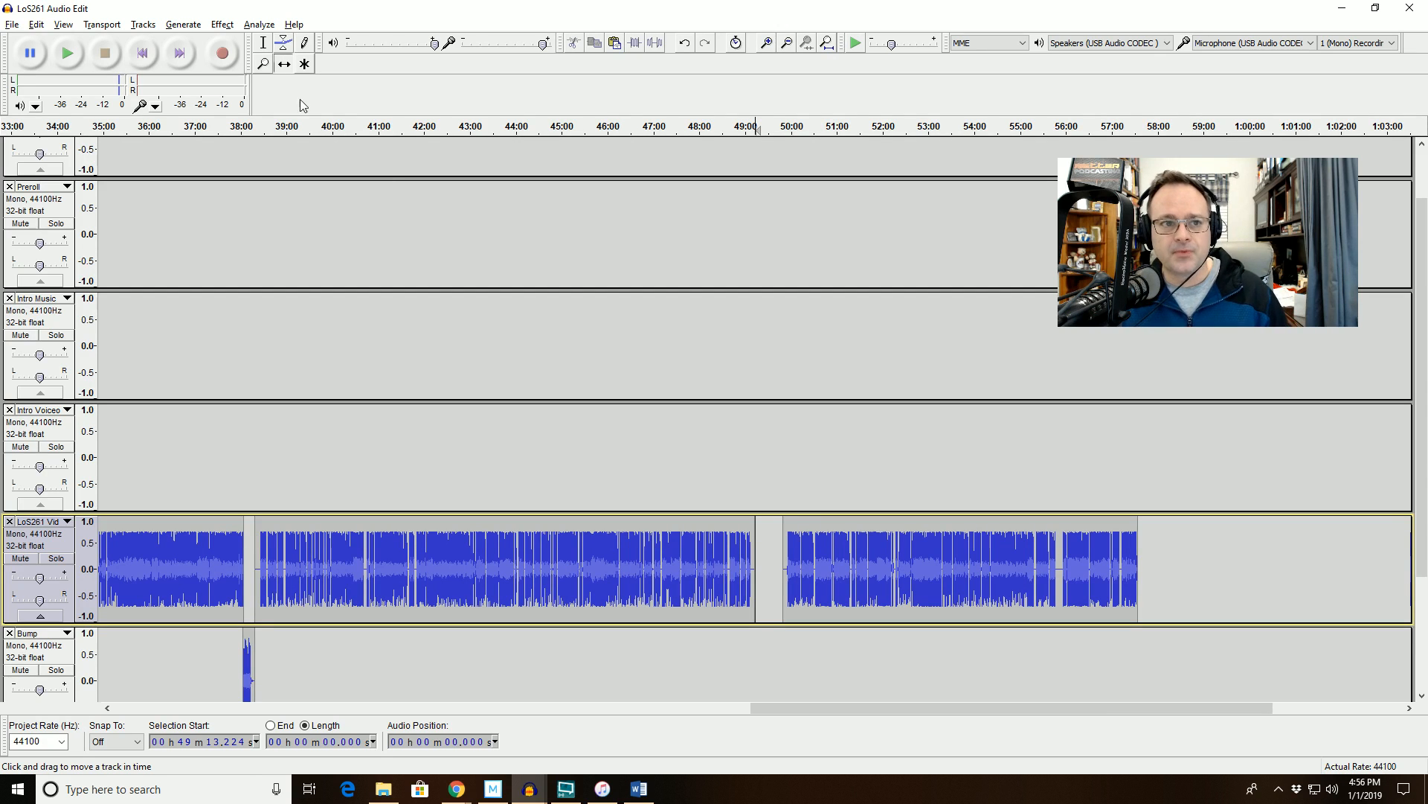
{"action": "left_click", "coordinate": [264, 43]}
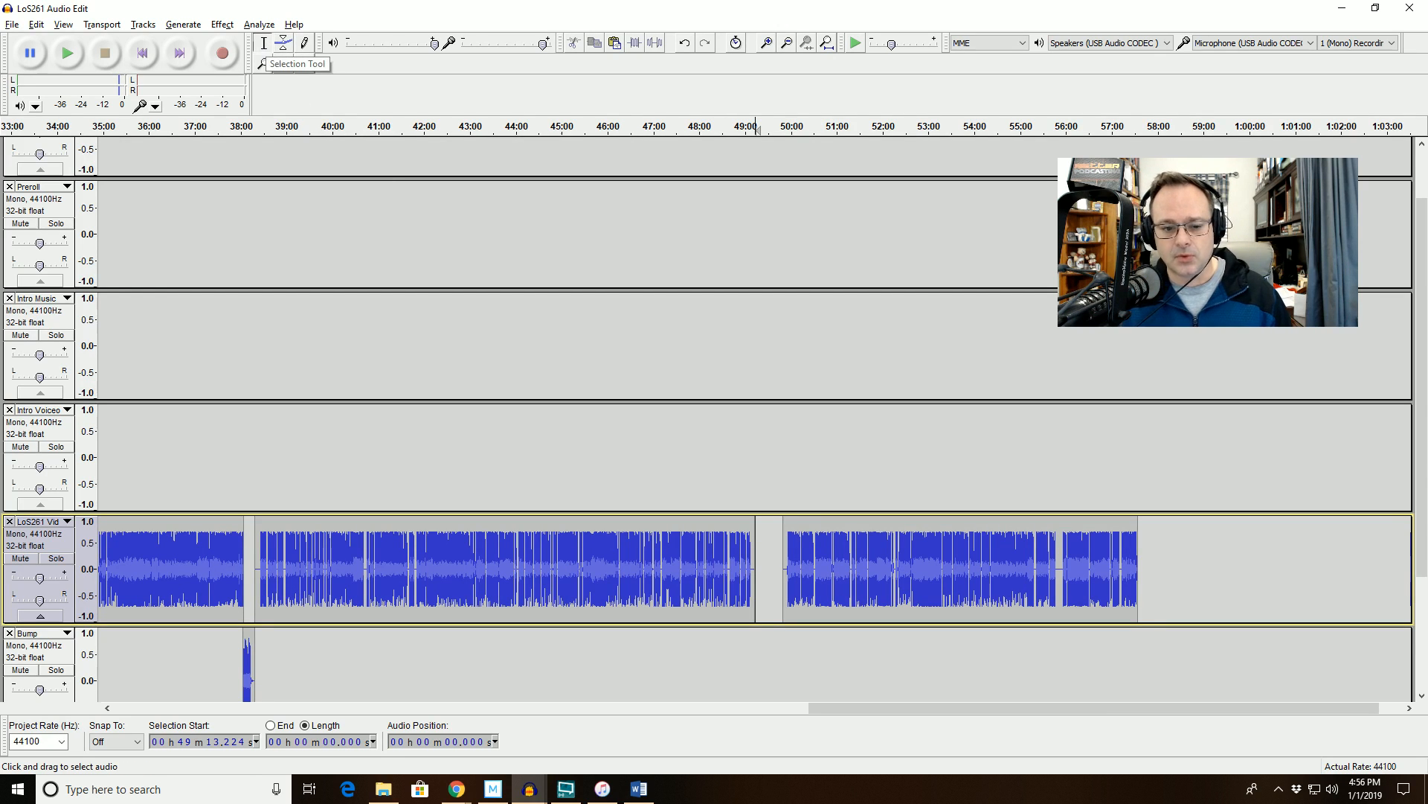
{"action": "double_click", "coordinate": [505, 569]}
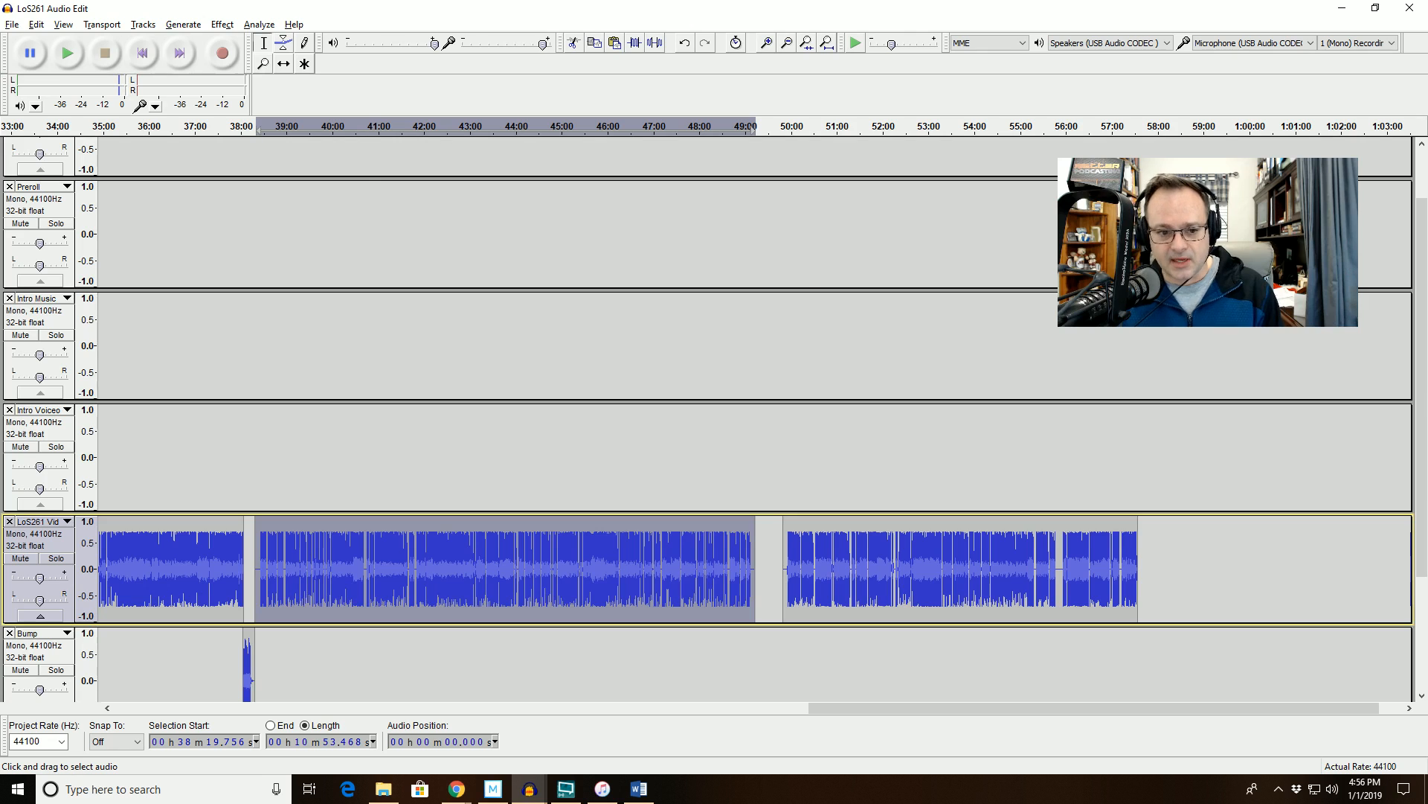
{"action": "key", "text": "ctrl+t"}
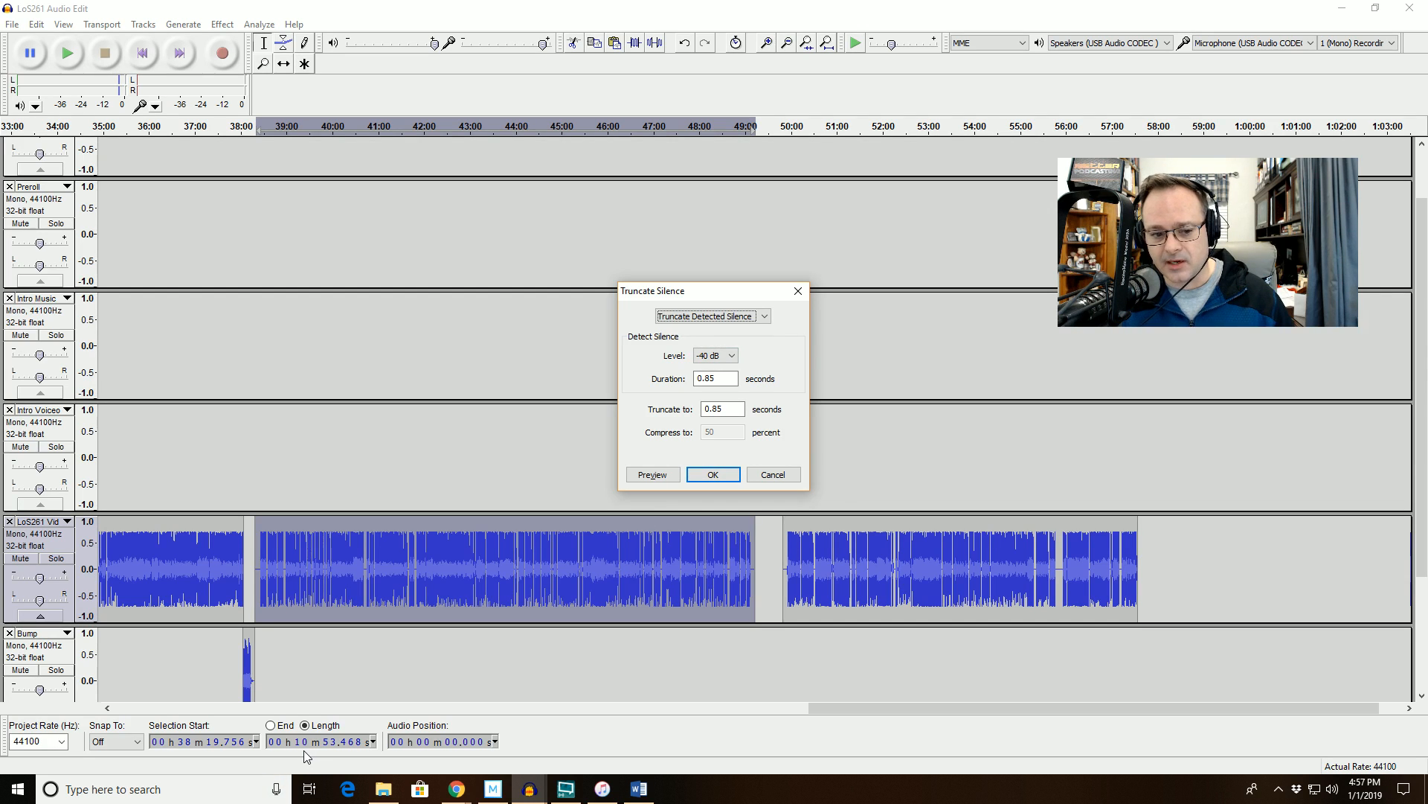
{"action": "left_click", "coordinate": [720, 478]}
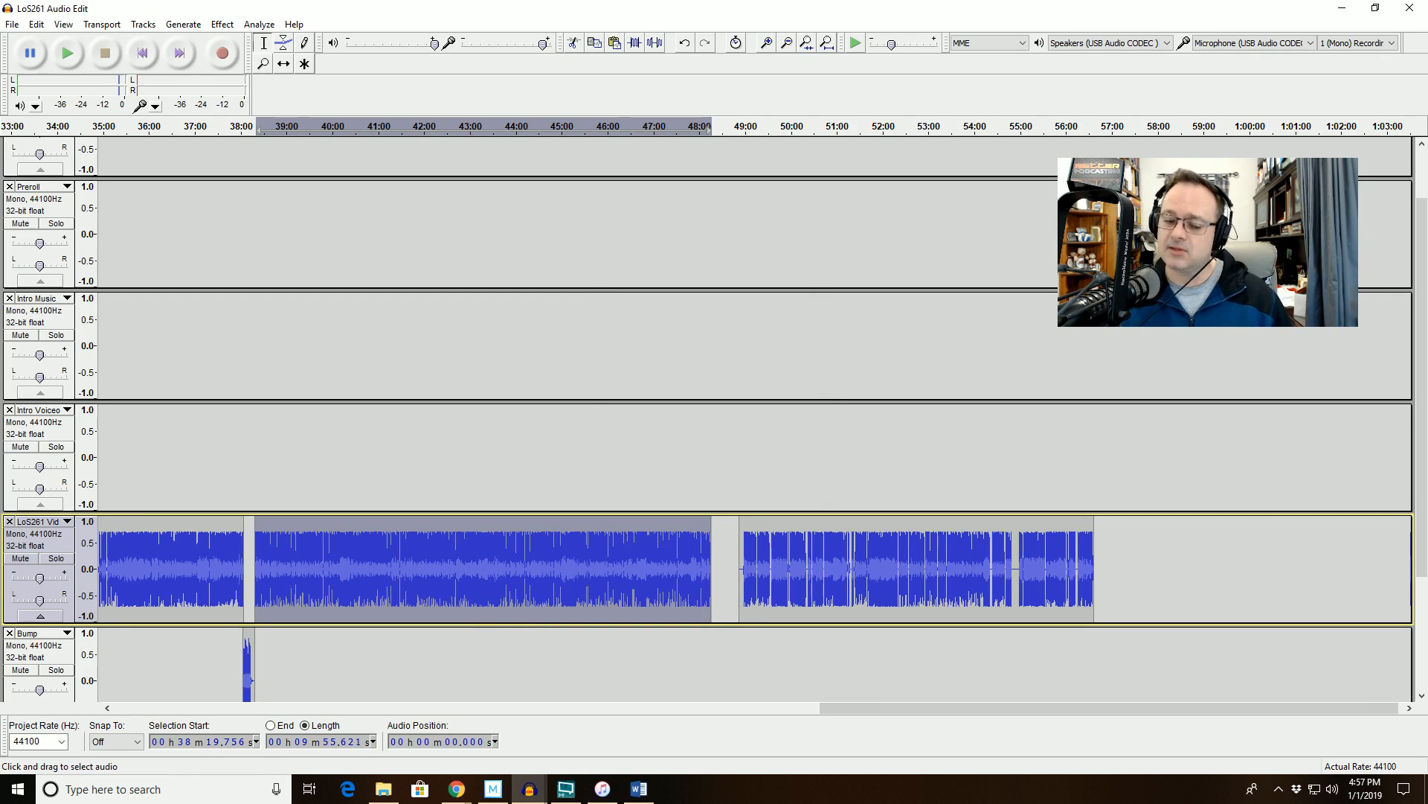
Move the speech clip following the second bump music back about 6 seconds so it starts where the music fades, near 38:13.6.
{"action": "left_click", "coordinate": [257, 499]}
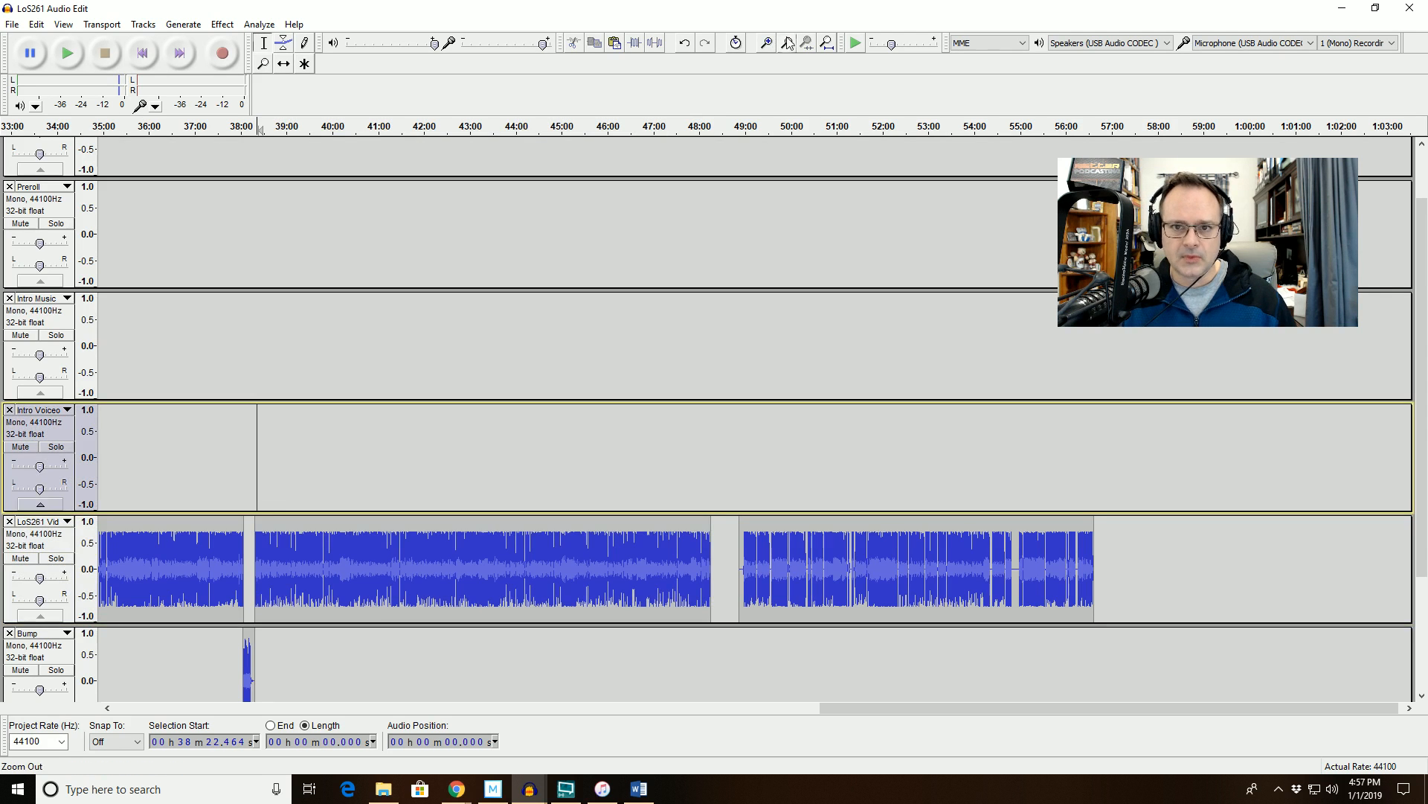
{"action": "left_click", "coordinate": [769, 46]}
{"action": "left_click", "coordinate": [769, 46]}
{"action": "left_click", "coordinate": [768, 46]}
{"action": "left_click", "coordinate": [769, 46]}
{"action": "left_click", "coordinate": [768, 46]}
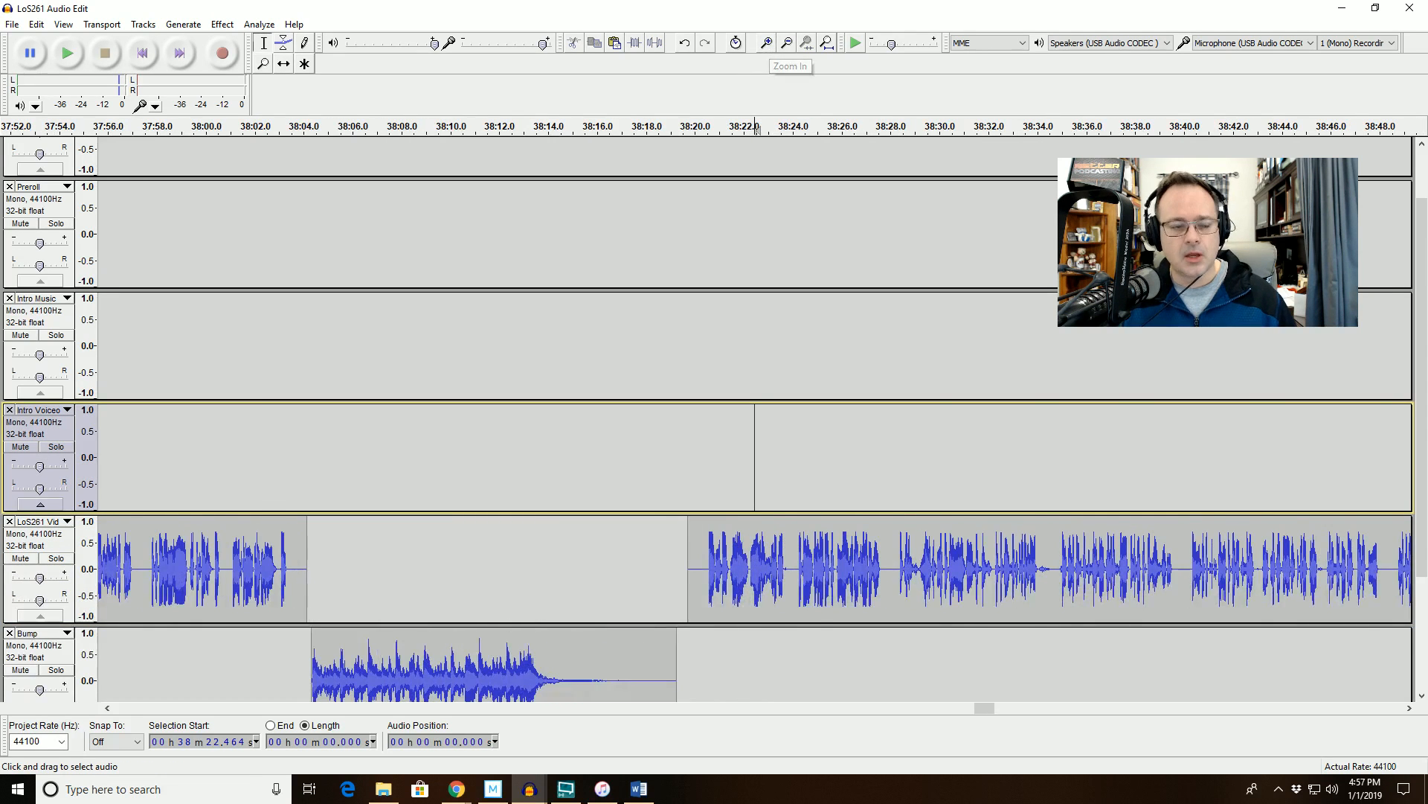
{"action": "left_click", "coordinate": [283, 64]}
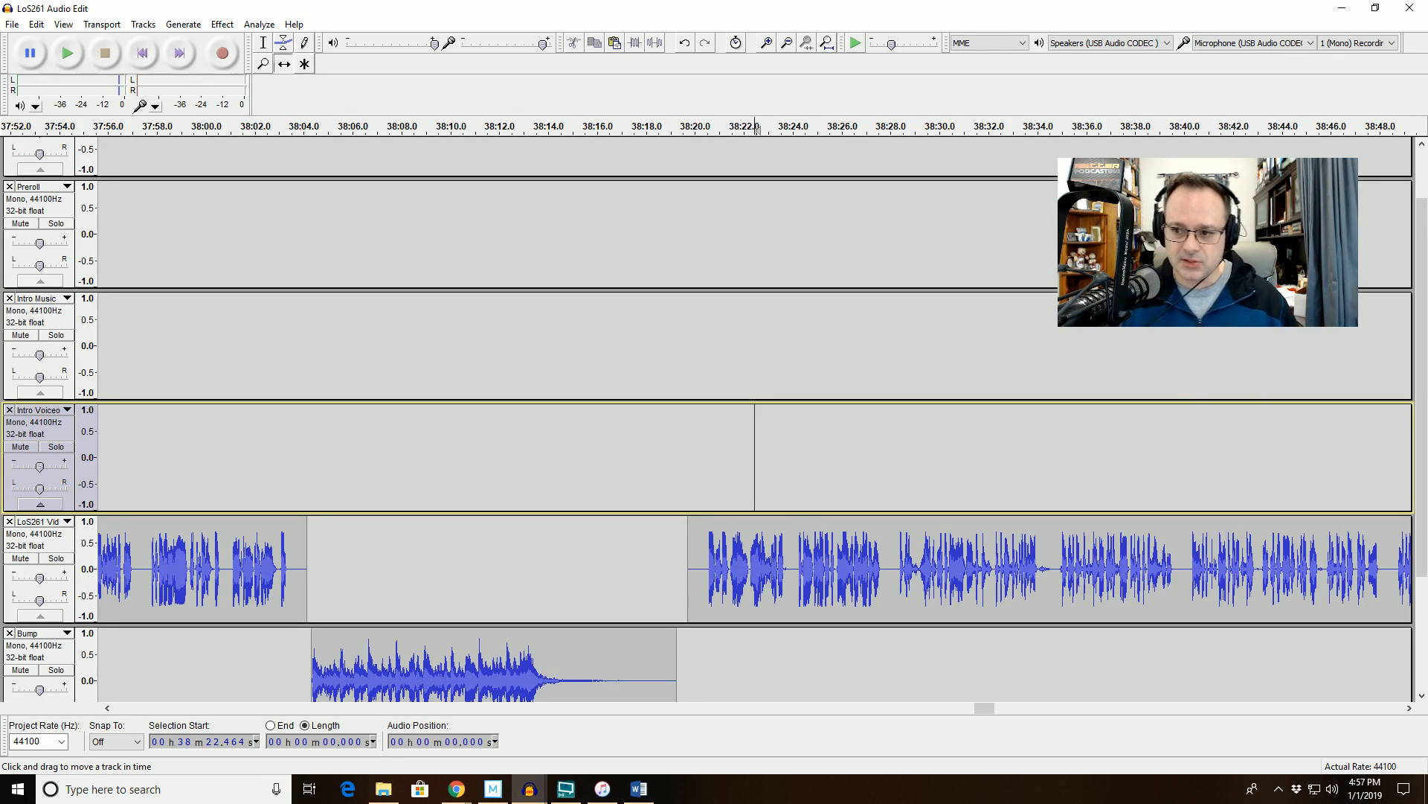
{"action": "scroll", "coordinate": [714, 416], "scroll_direction": "down", "scroll_amount": 2}
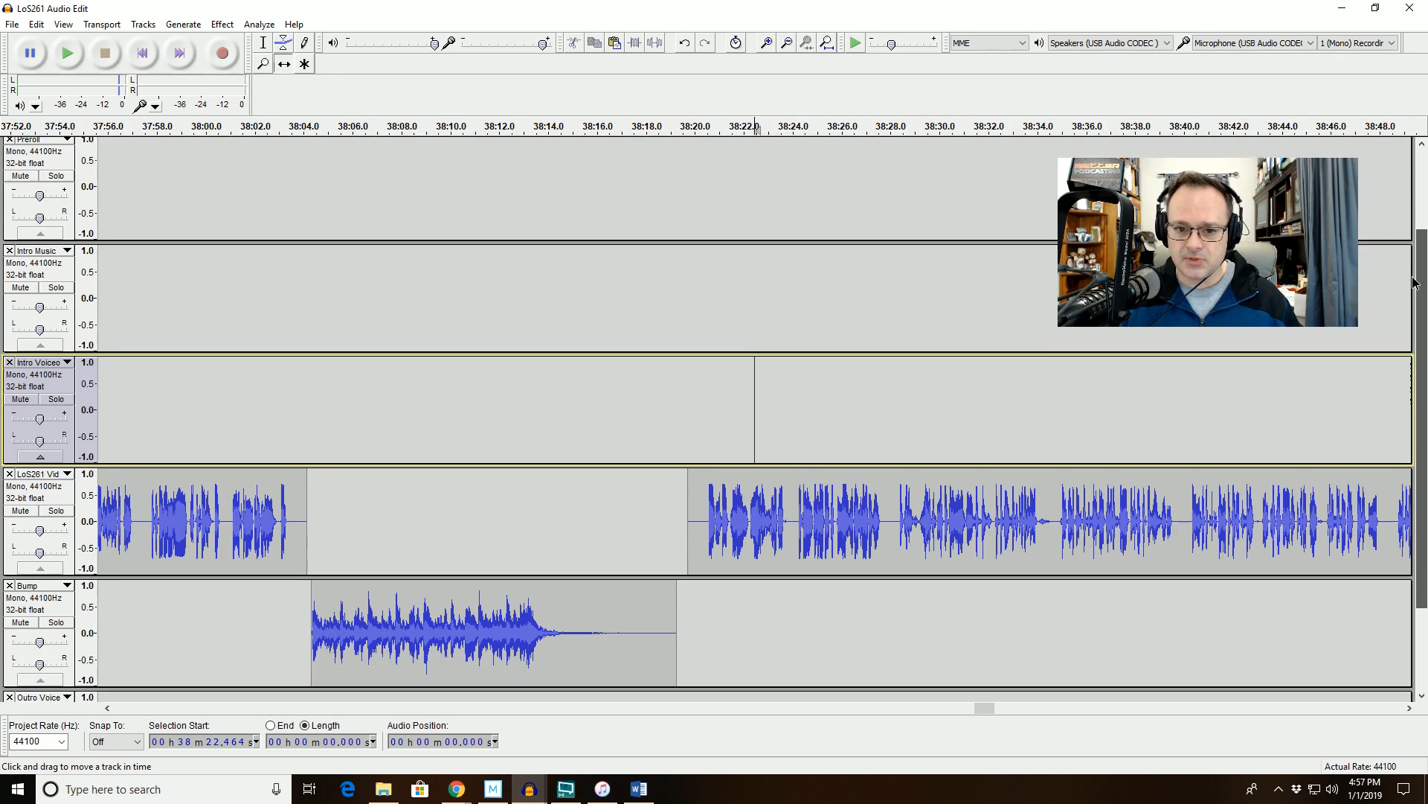
{"action": "left_click_drag", "start_coordinate": [841, 521], "coordinate": [690, 521]}
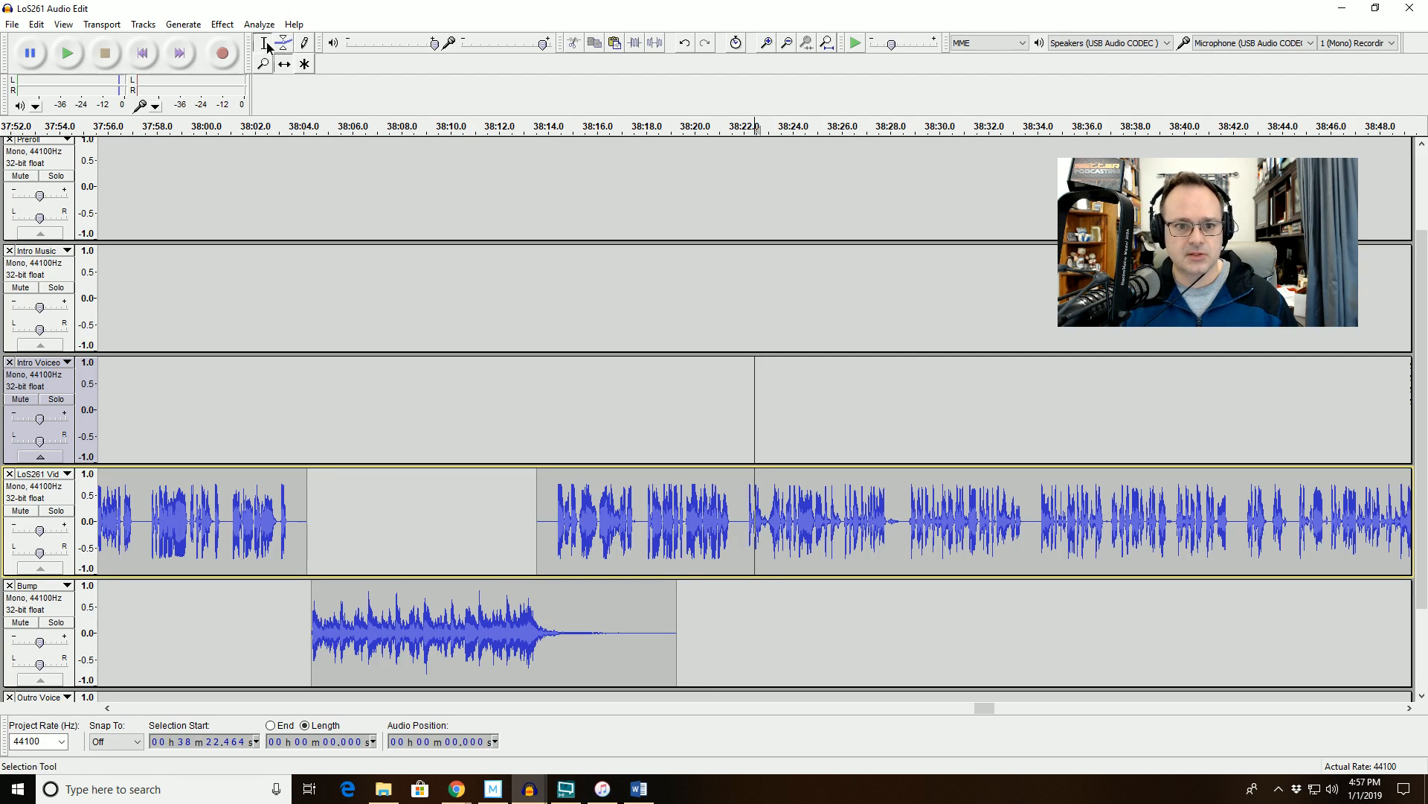
Check the clip start against the bump music's fade and play the transition from about 38:09 to 38:38.
{"action": "left_click", "coordinate": [537, 297]}
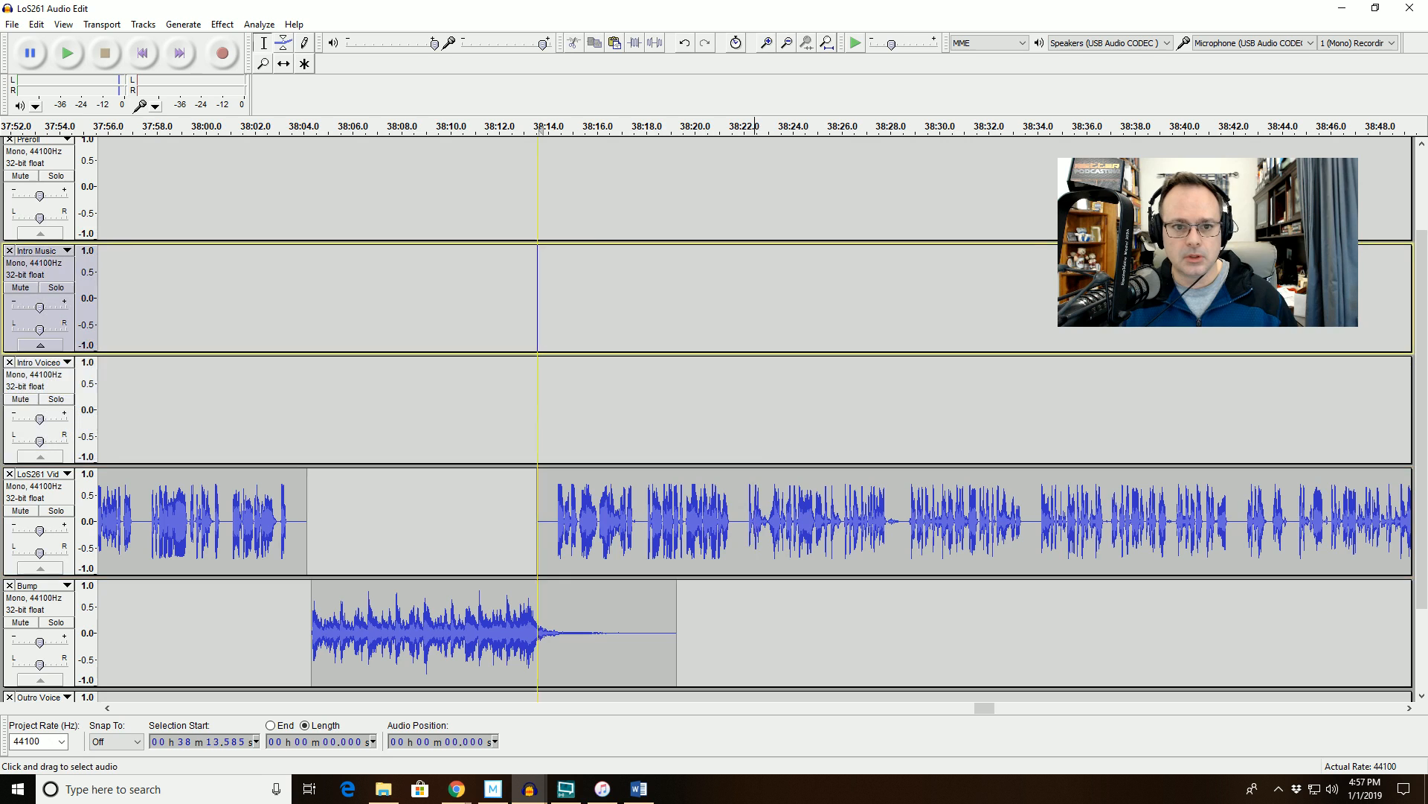
{"action": "left_click", "coordinate": [766, 43]}
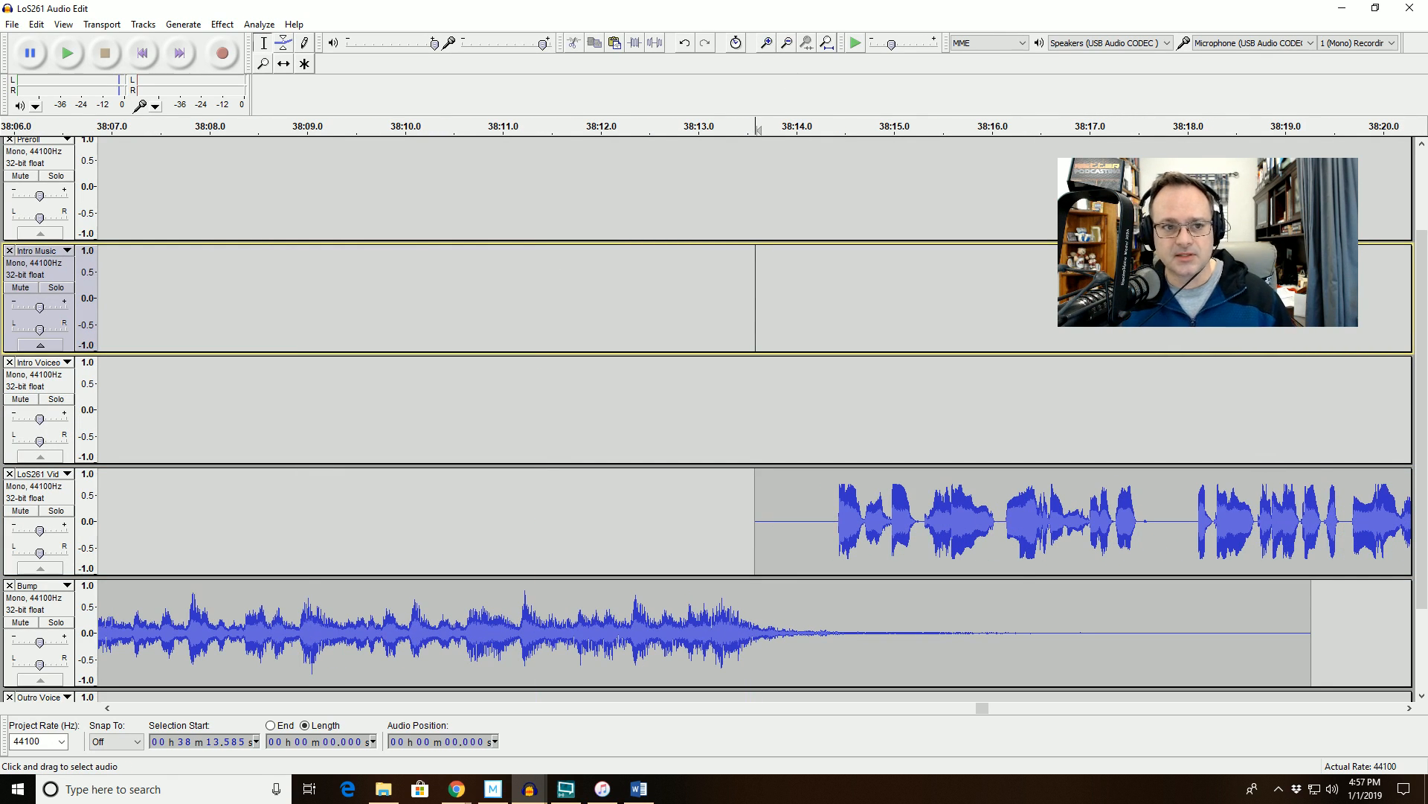
{"action": "left_click", "coordinate": [329, 133]}
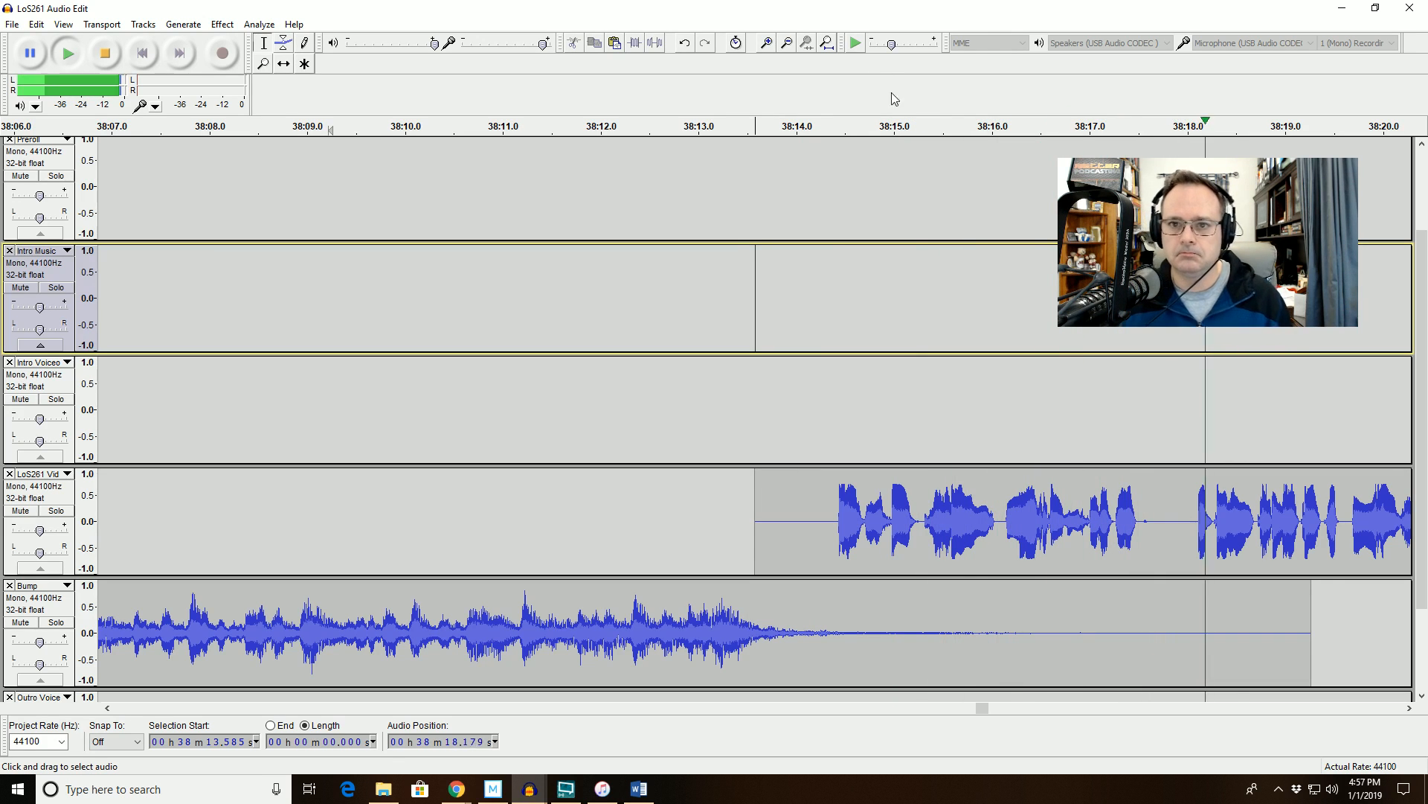
{"action": "left_click", "coordinate": [807, 47]}
{"action": "left_click", "coordinate": [807, 47]}
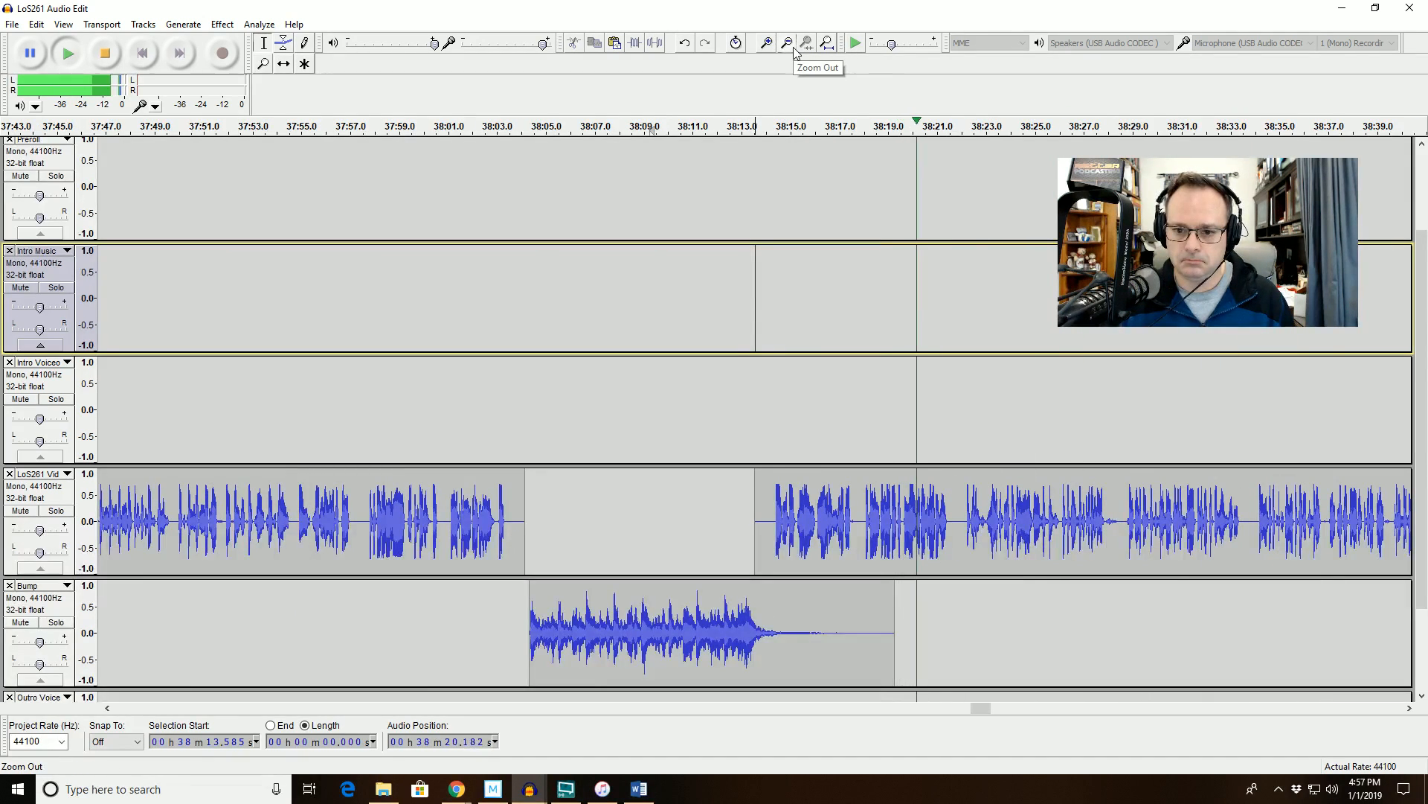
{"action": "left_click", "coordinate": [767, 43]}
{"action": "left_click", "coordinate": [767, 44]}
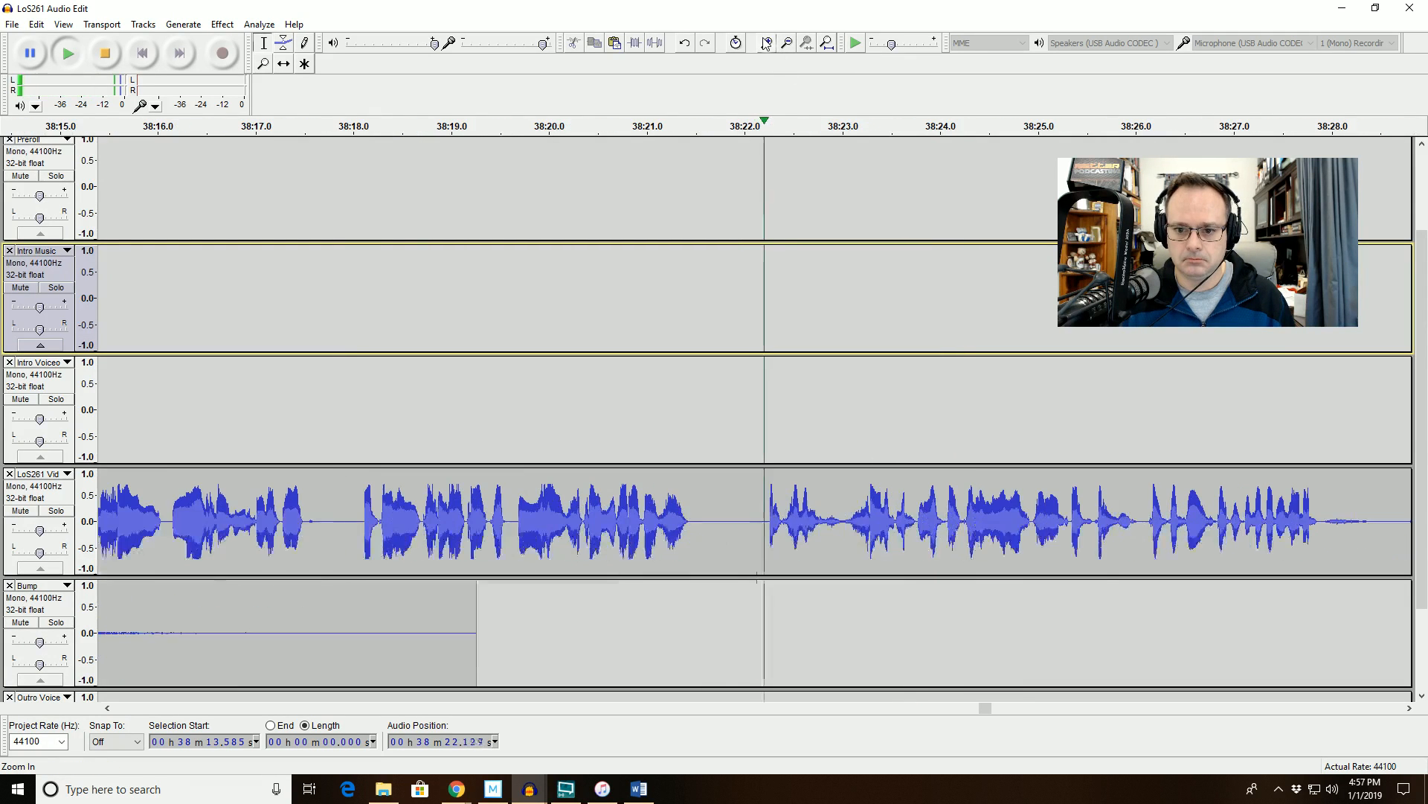
{"action": "left_click", "coordinate": [1072, 709]}
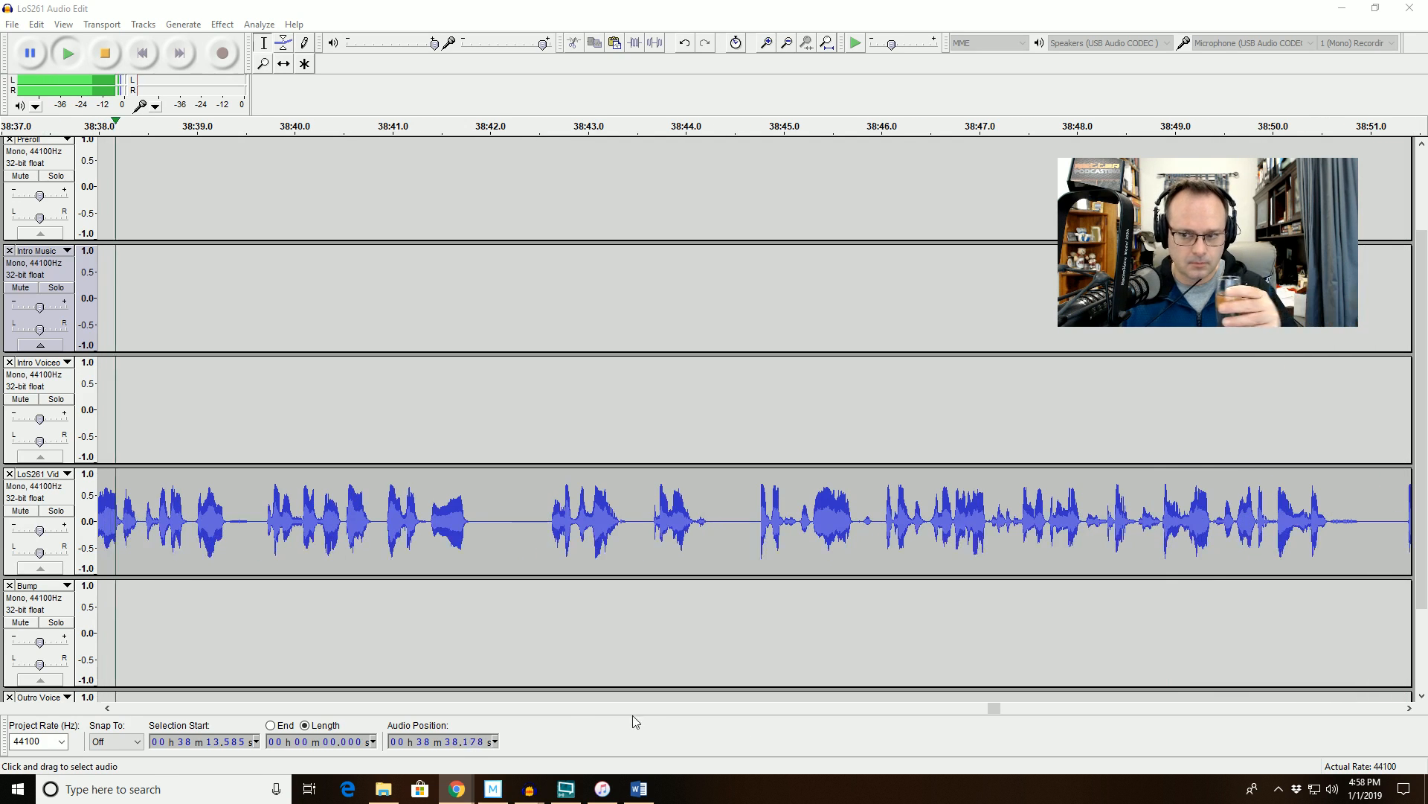
{"action": "left_click", "coordinate": [105, 54]}
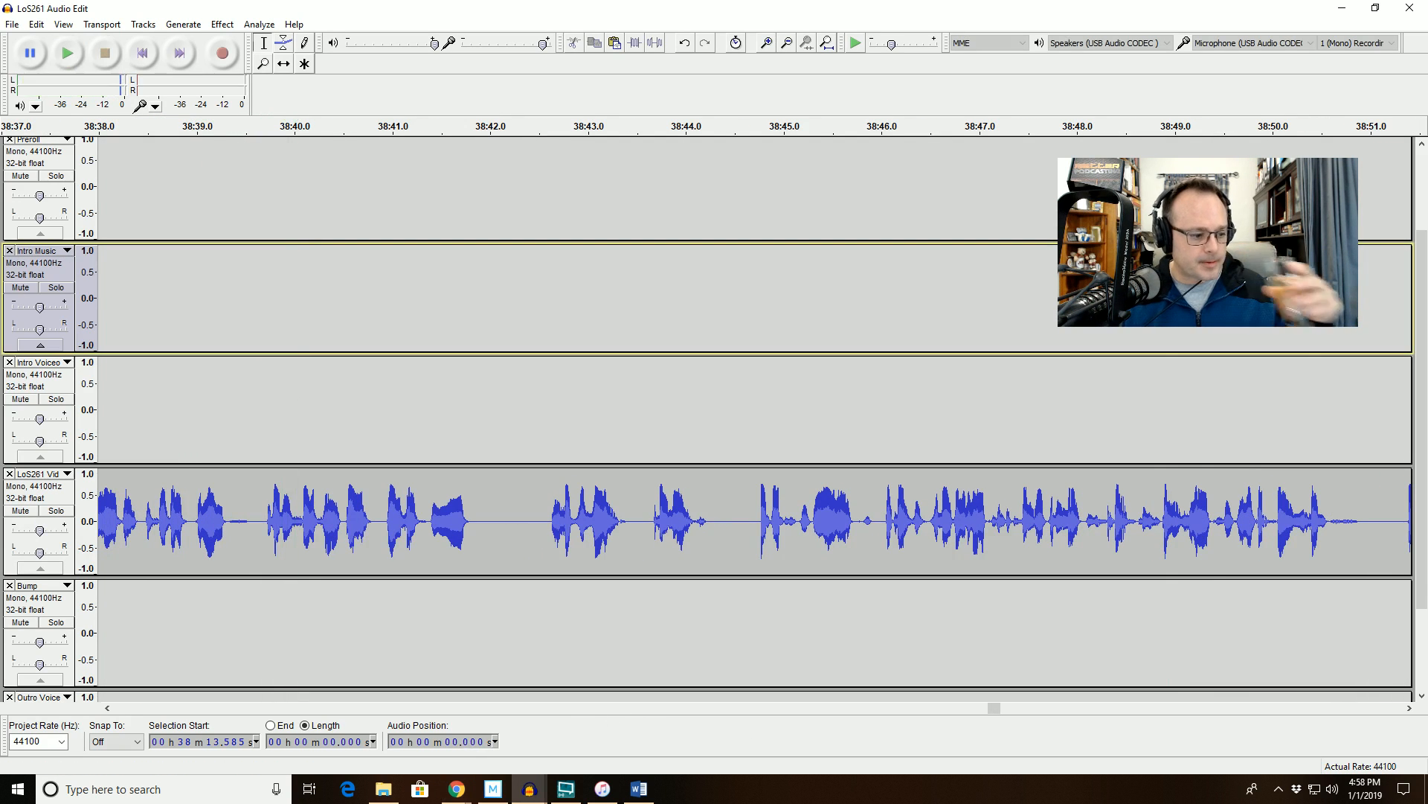
Audition the speech around 38:36.5 to 38:39 and delete the 0.538-second stumble starting at 38:37.070.
{"action": "mouse_move", "coordinate": [215, 520]}
{"action": "left_mouse_down"}
{"action": "mouse_move", "coordinate": [96, 528]}
{"action": "mouse_move", "coordinate": [206, 528]}
{"action": "left_mouse_up"}
{"action": "left_click", "coordinate": [807, 43]}
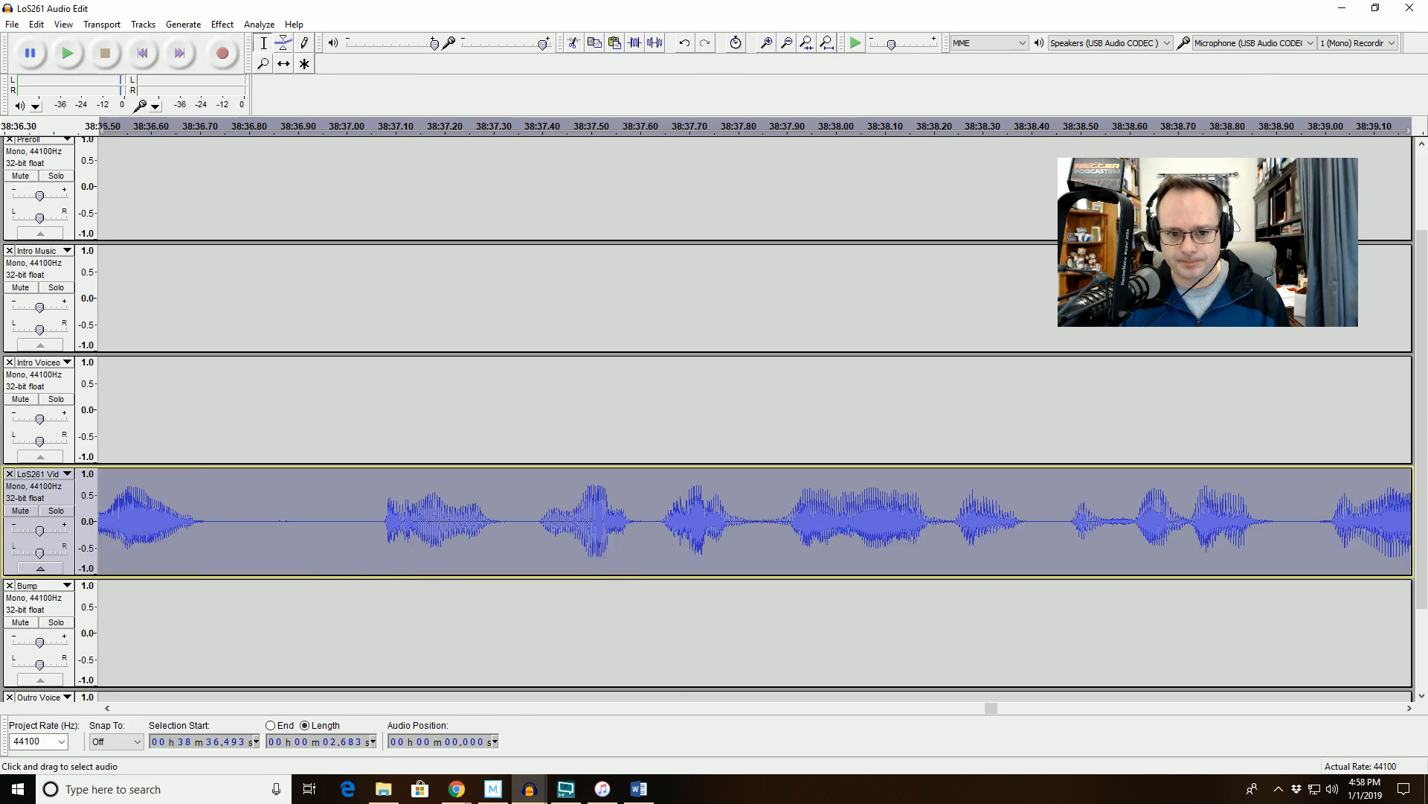
{"action": "key", "text": "space"}
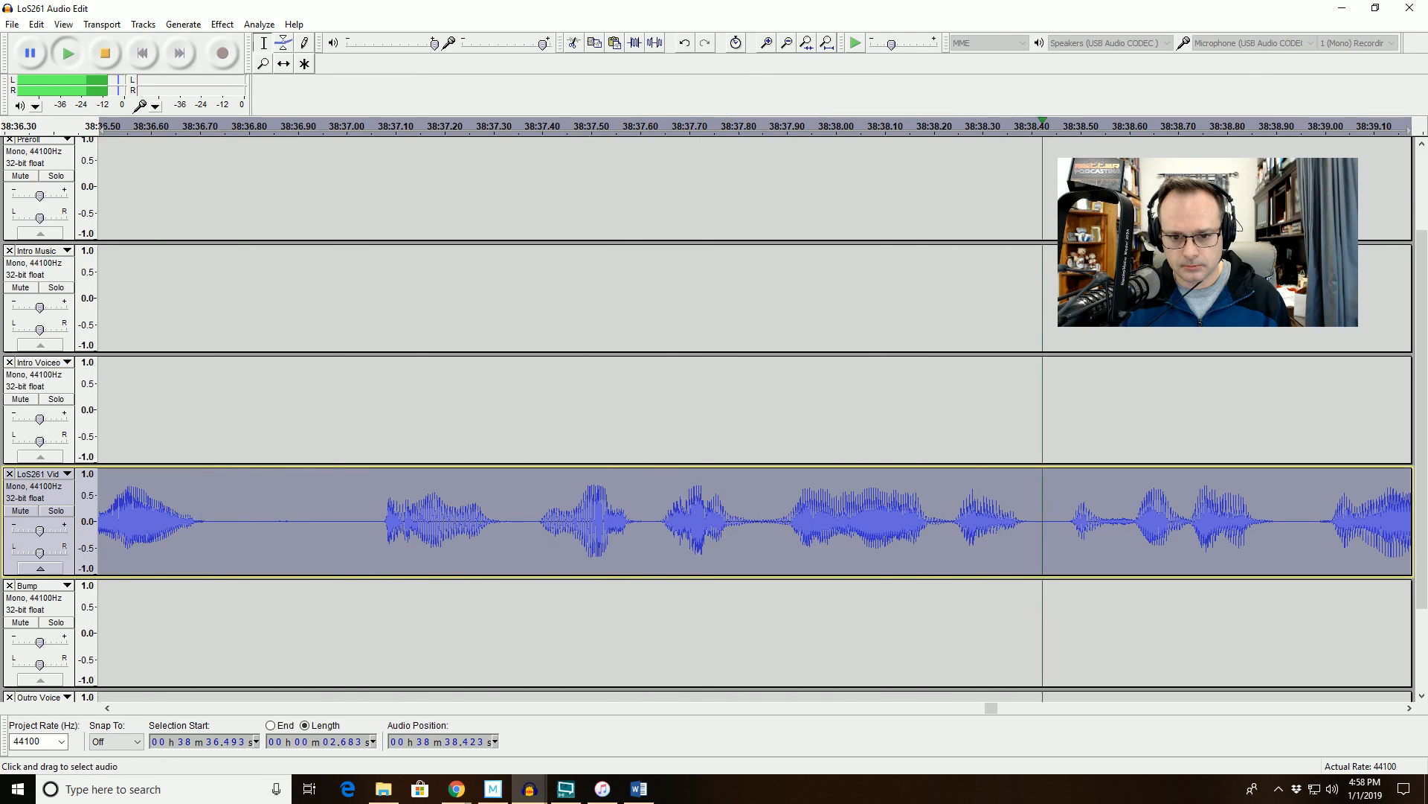
{"action": "key", "text": "space"}
{"action": "left_click_drag", "start_coordinate": [640, 521], "coordinate": [384, 532]}
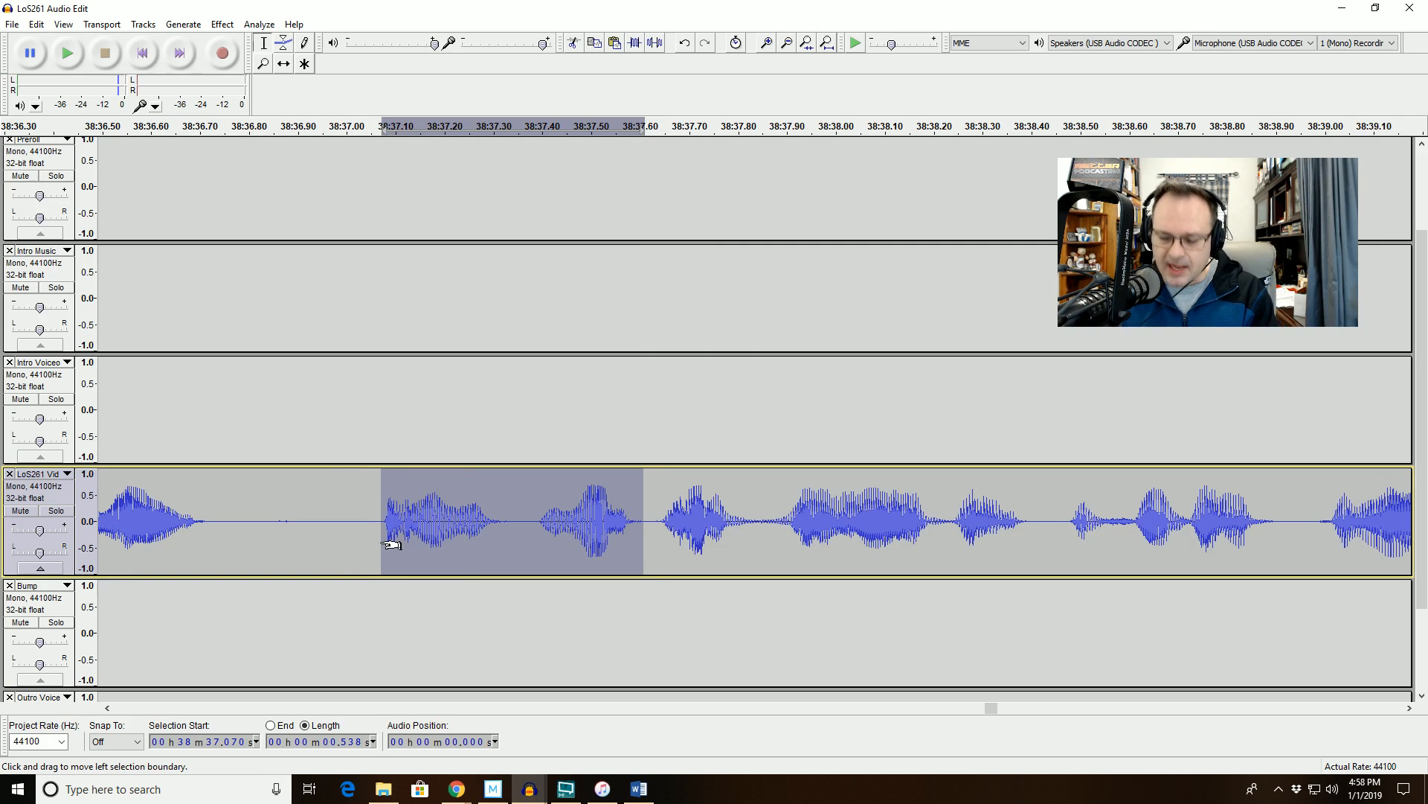
{"action": "key", "text": "Delete"}
Play back the cut near 38:37, select the 0.219-second pause starting at 38:36.806, and replay from about 38:35.6.
{"action": "left_click", "coordinate": [786, 43]}
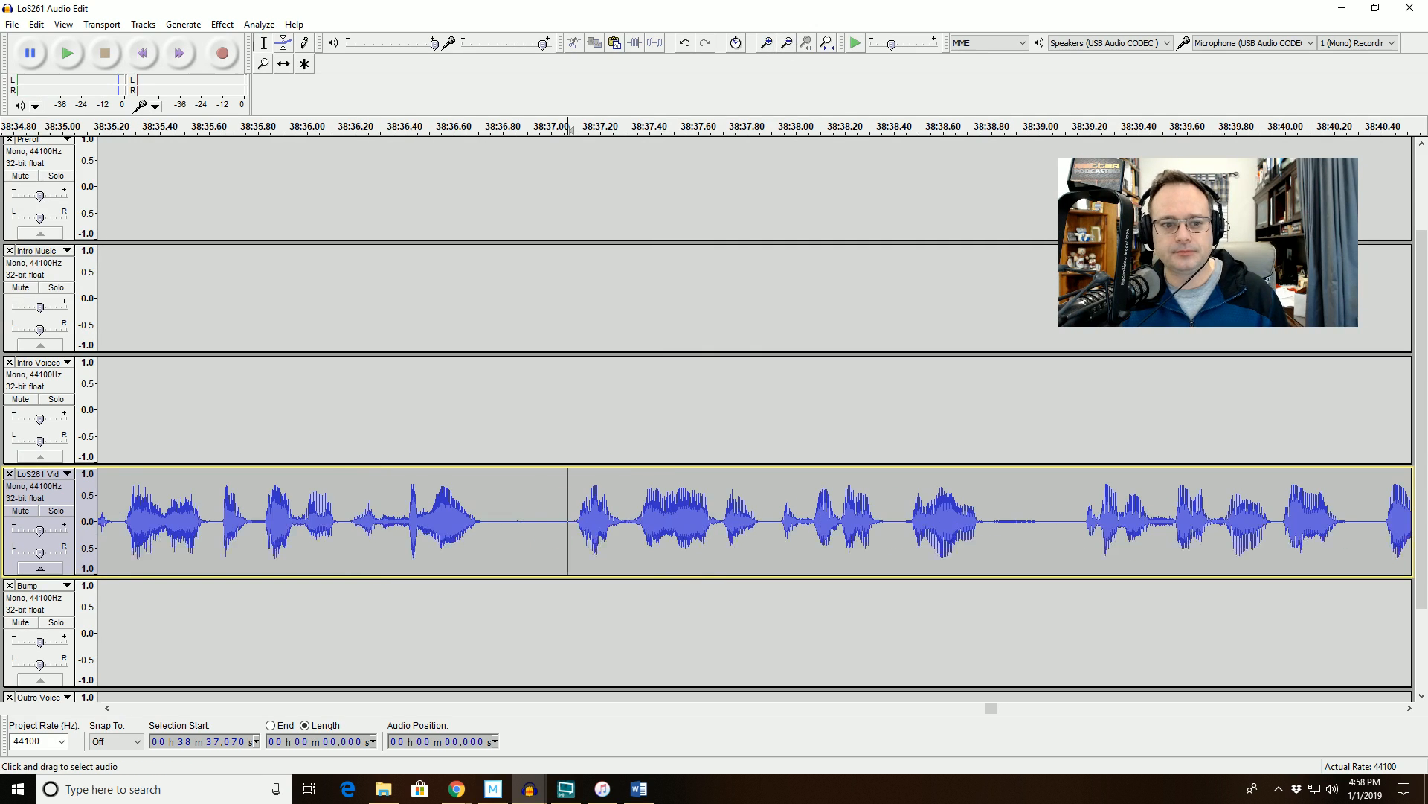
{"action": "left_click", "coordinate": [270, 132]}
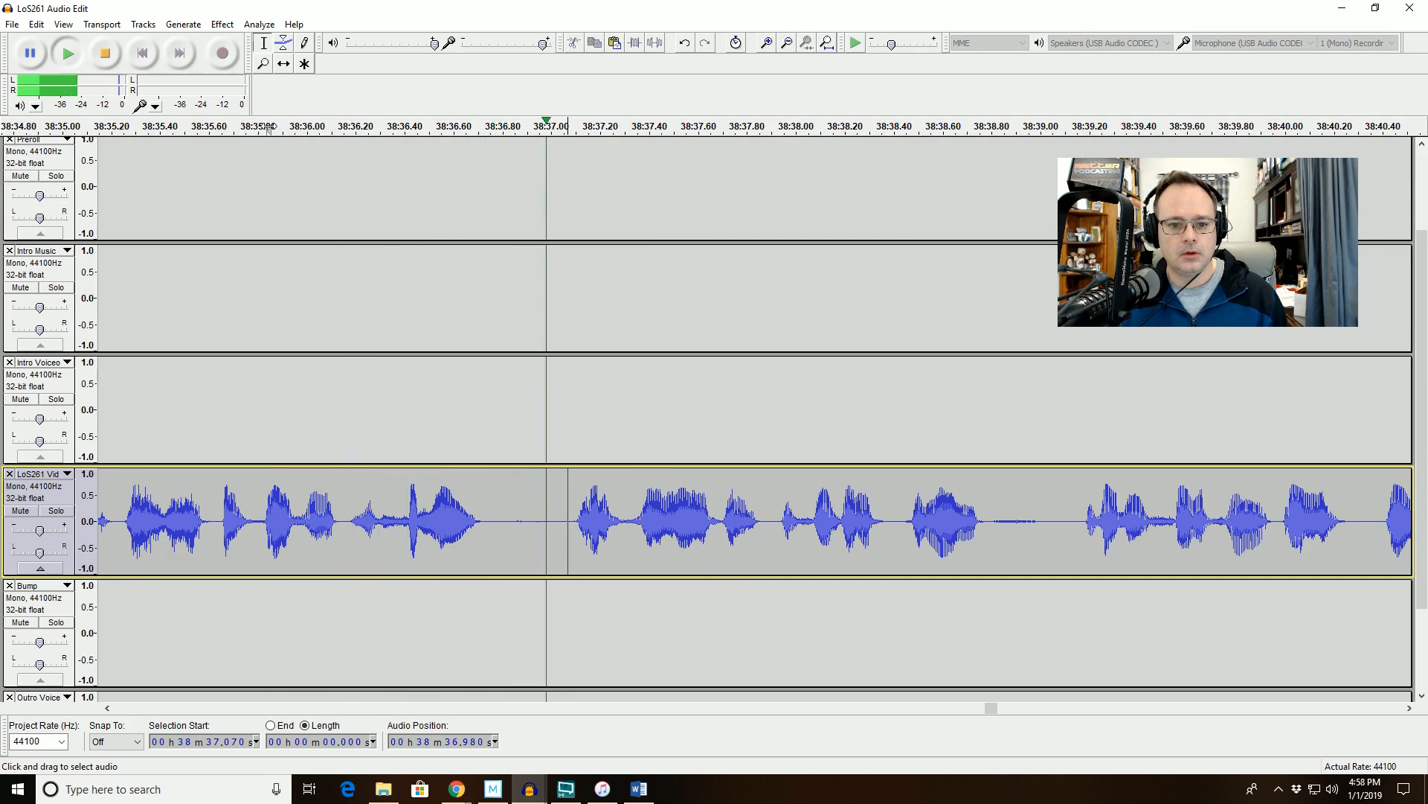
{"action": "key", "text": "space"}
{"action": "left_click_drag", "start_coordinate": [504, 528], "coordinate": [556, 530]}
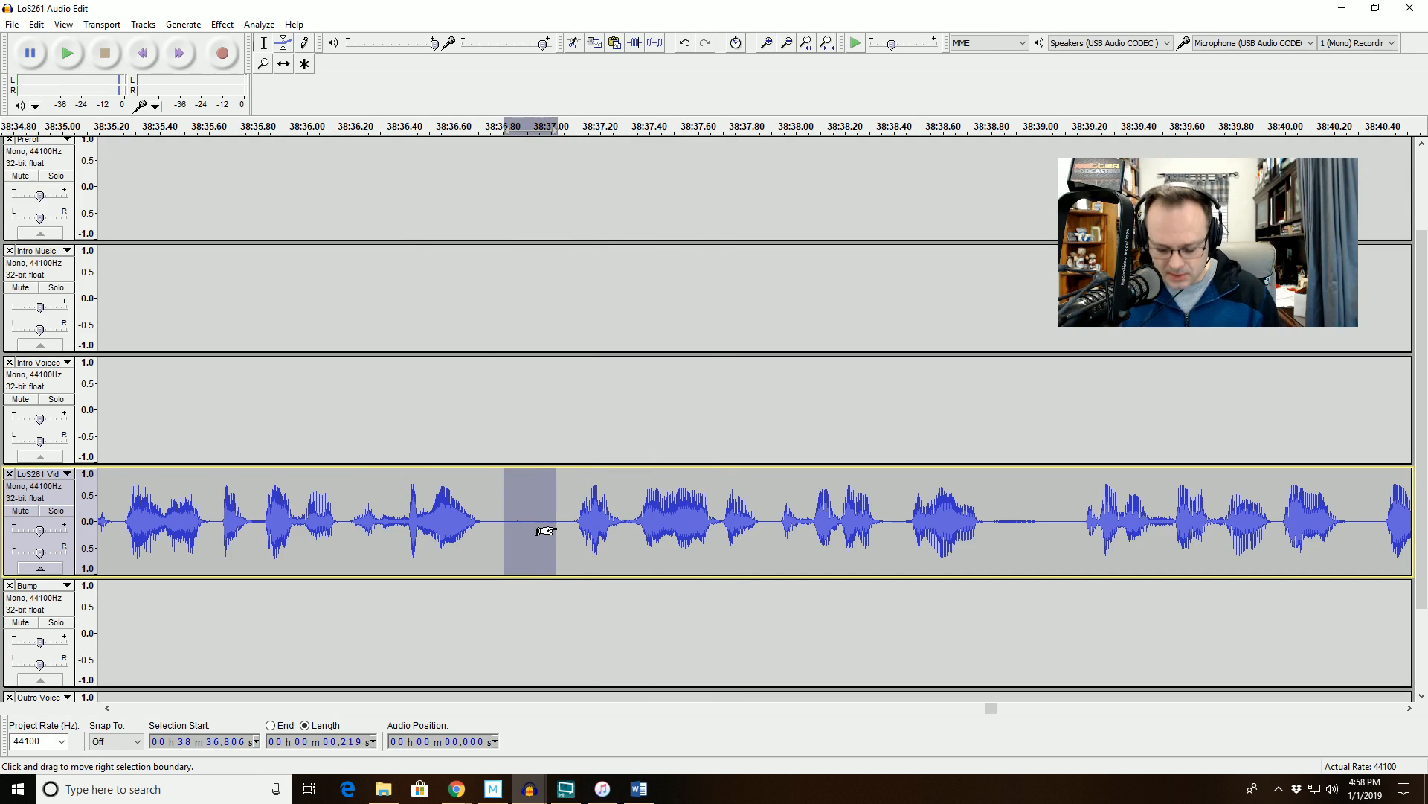
{"action": "left_click", "coordinate": [206, 133]}
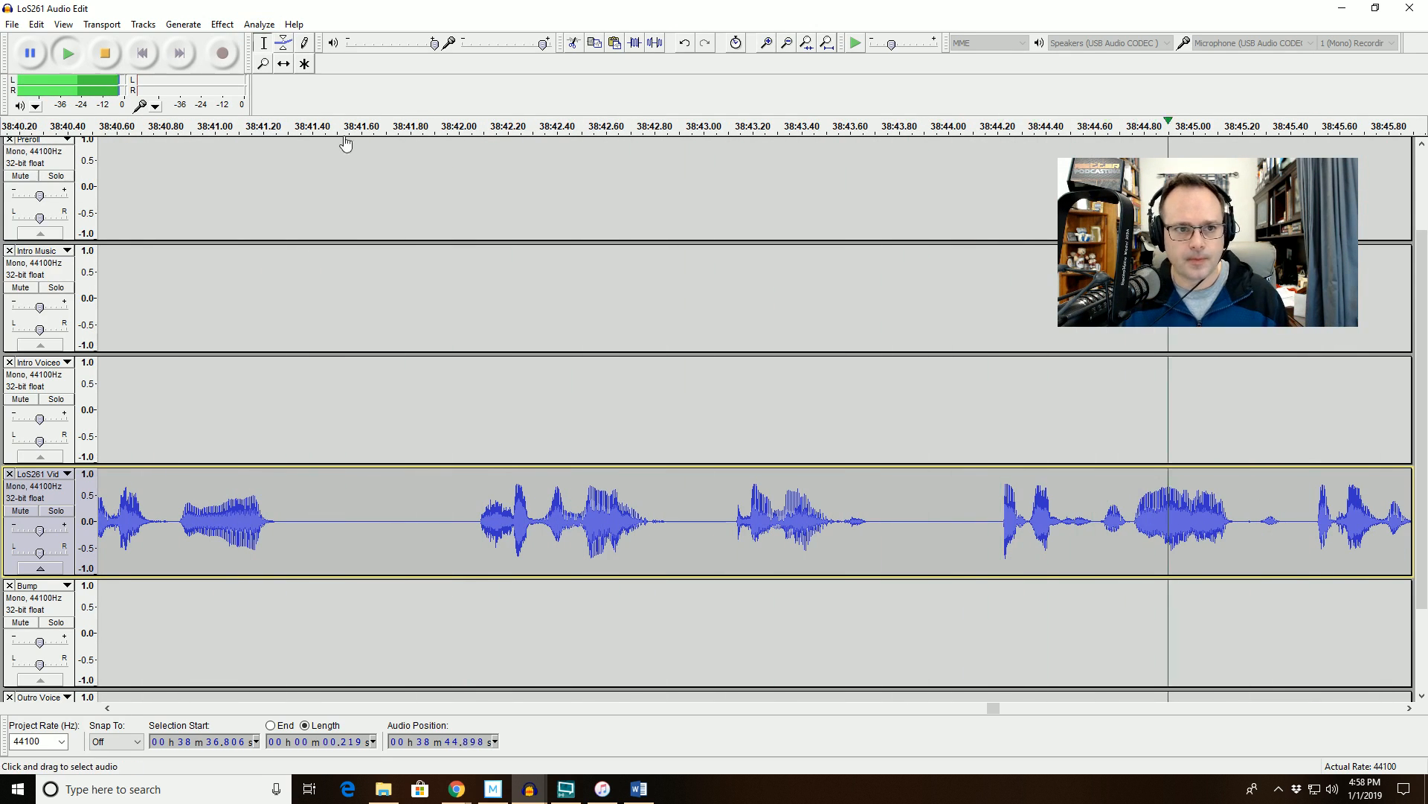
Audition the speech from 38:37.663 and delete the 2.927-second phrase starting at 38:39.156.
{"action": "key", "text": "space"}
{"action": "left_click_drag", "start_coordinate": [473, 521], "coordinate": [112, 520]}
{"action": "key", "text": "space"}
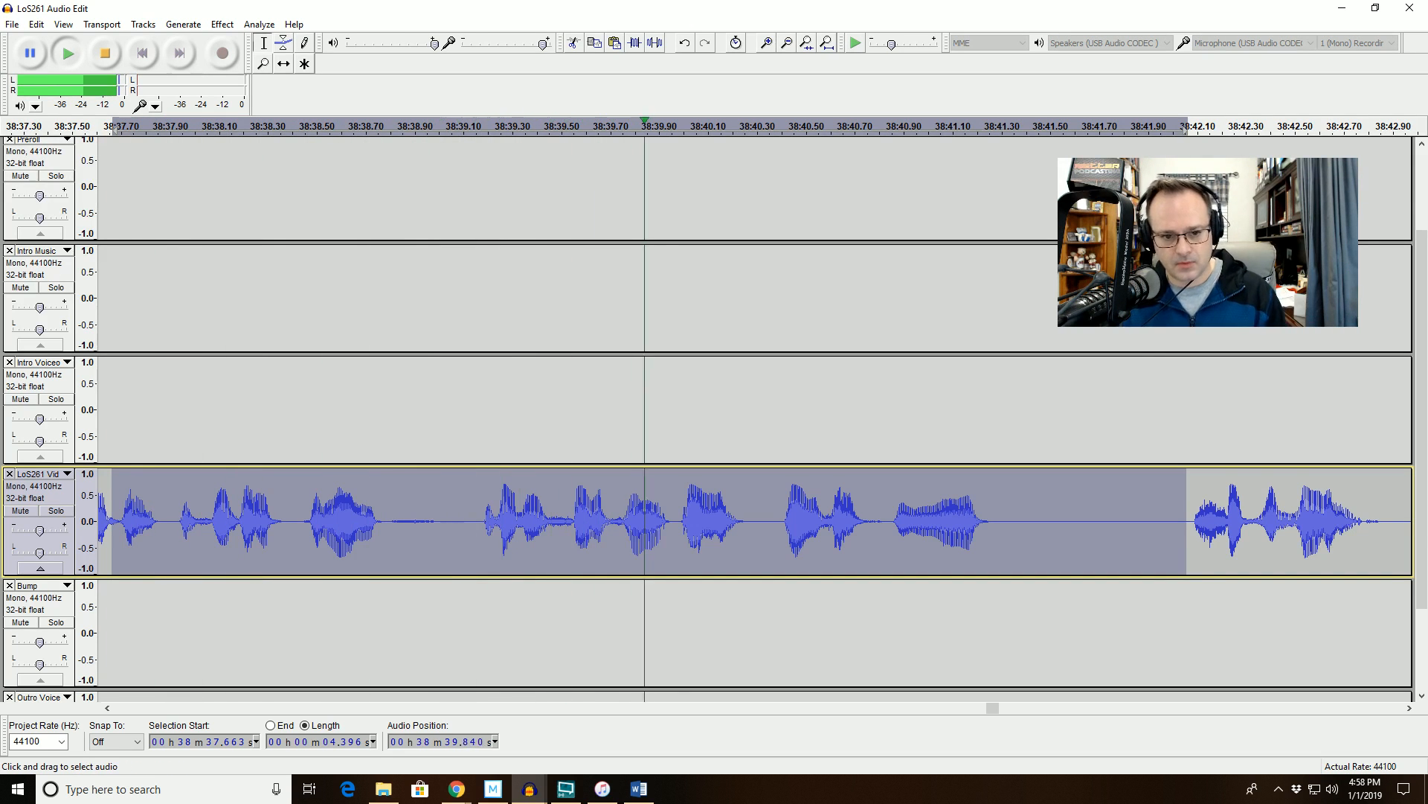
{"action": "left_click", "coordinate": [477, 521]}
{"action": "left_click_drag", "start_coordinate": [477, 521], "coordinate": [1191, 521]}
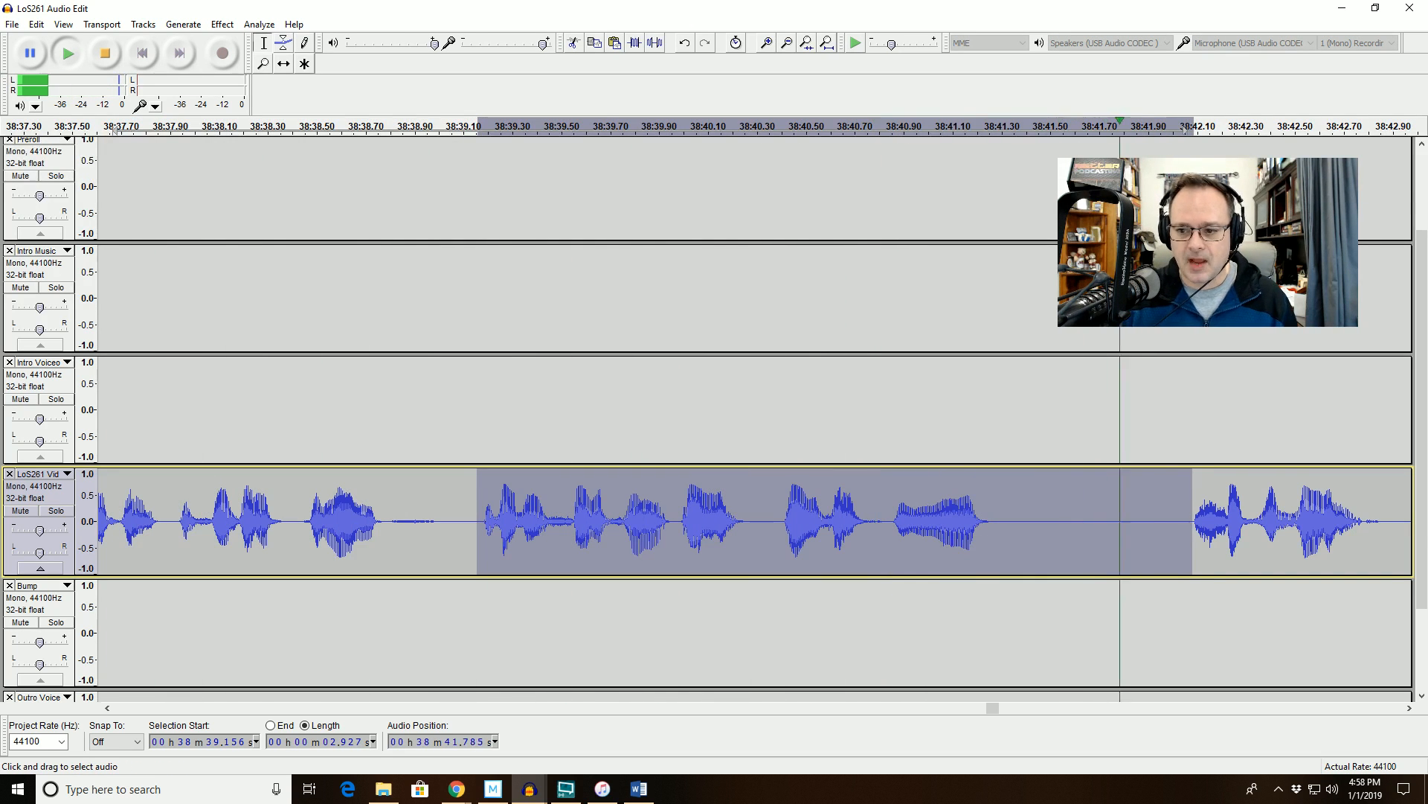
{"action": "key", "text": "Delete"}
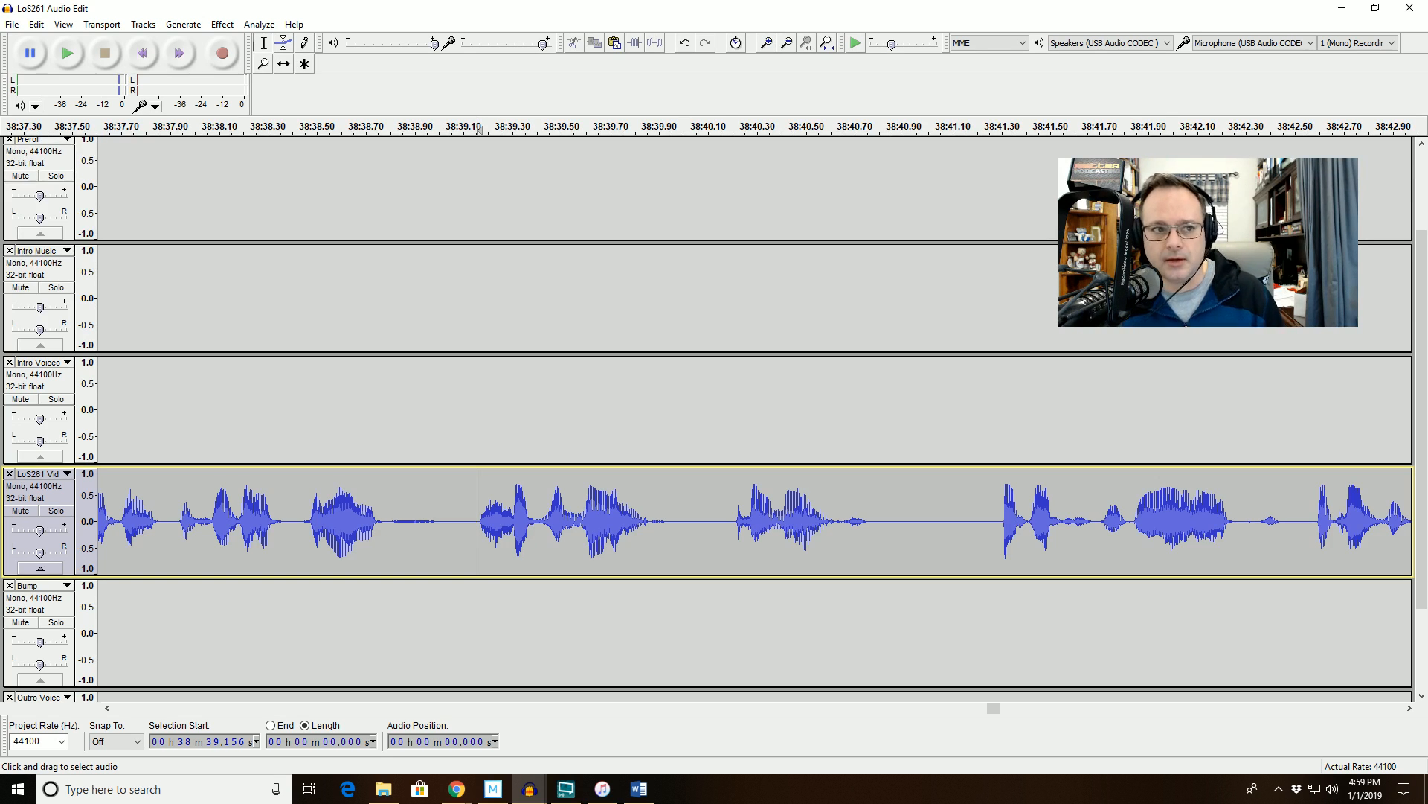
Audition the speech from about 38:37.7 and delete the 4.657-second section starting at 39:08.414.
{"action": "left_click", "coordinate": [122, 128]}
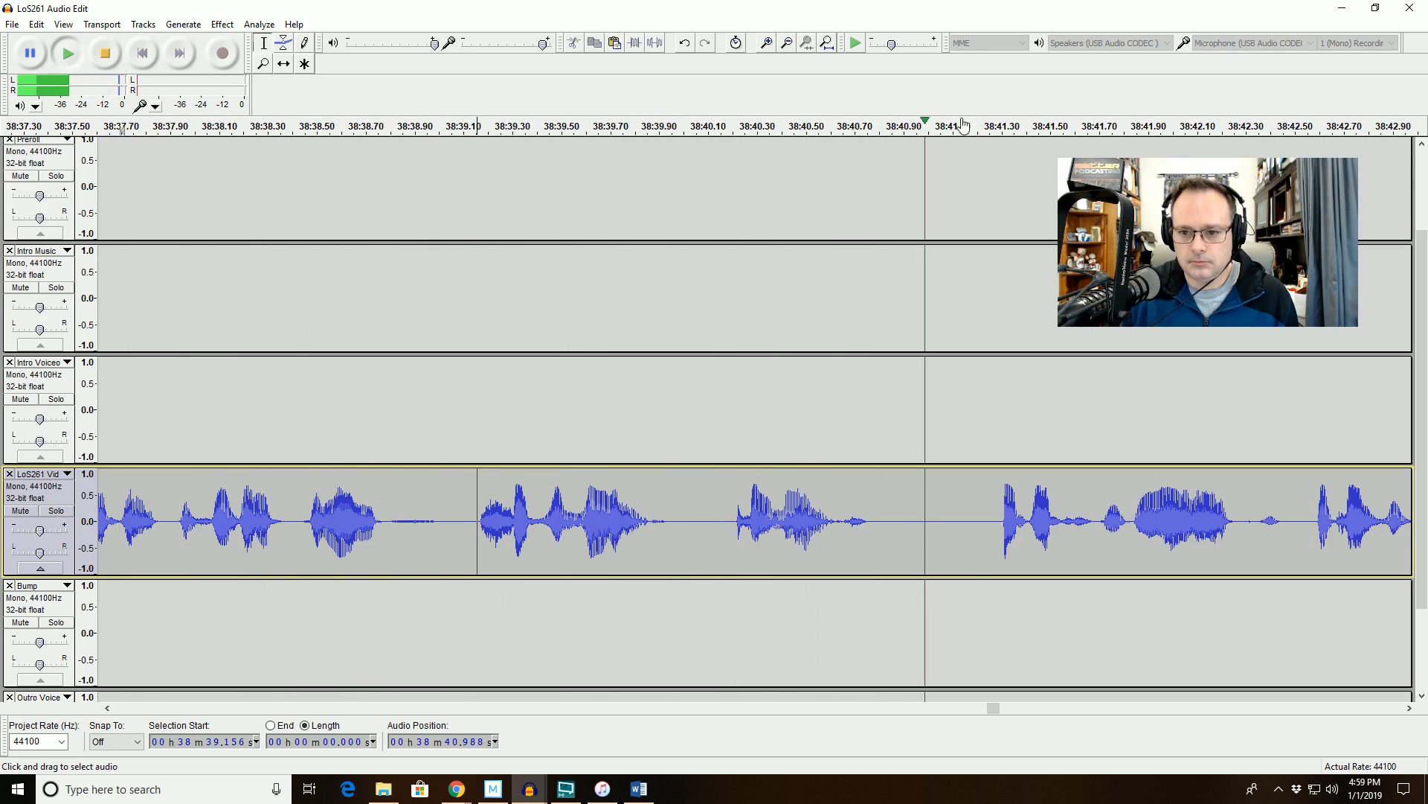
{"action": "left_click", "coordinate": [787, 43]}
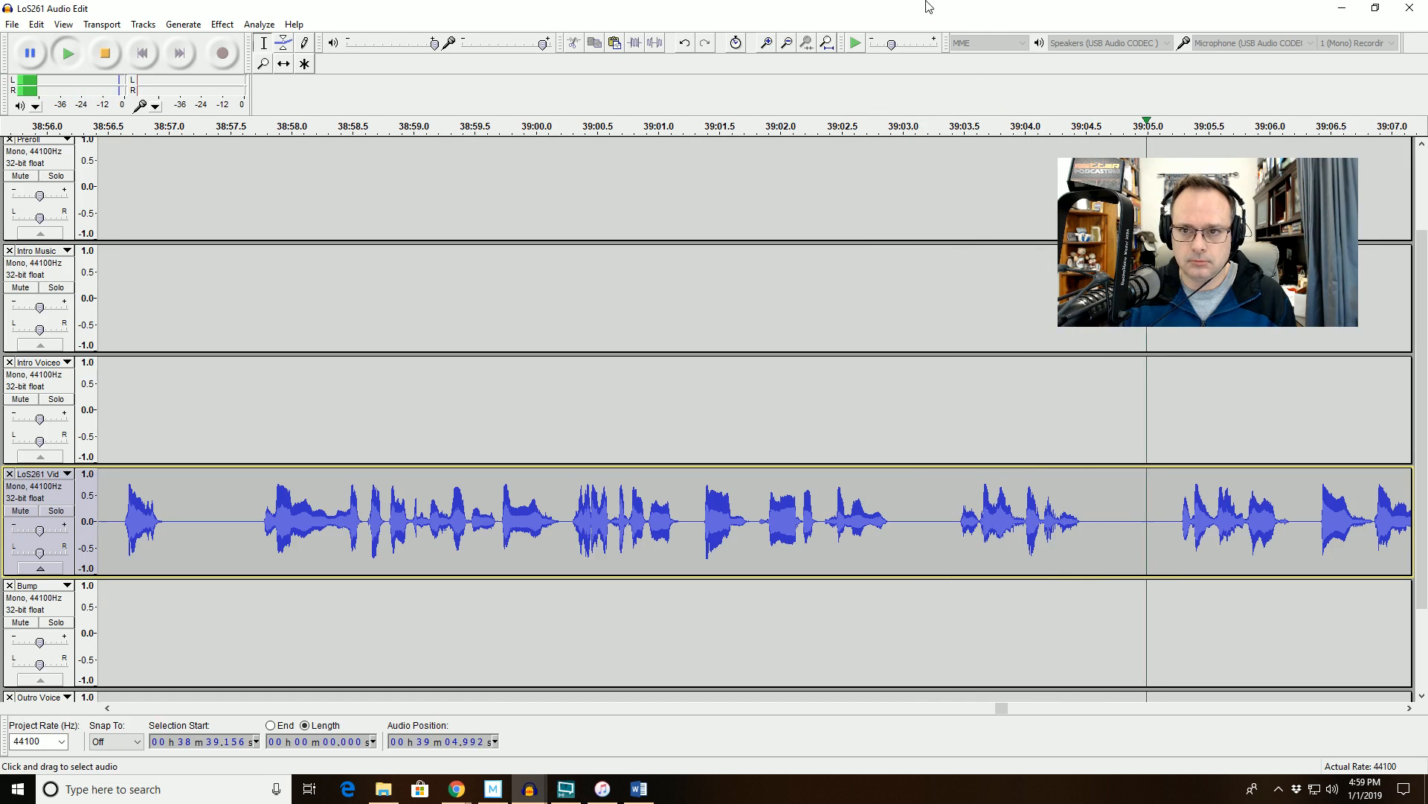
{"action": "left_click", "coordinate": [791, 46]}
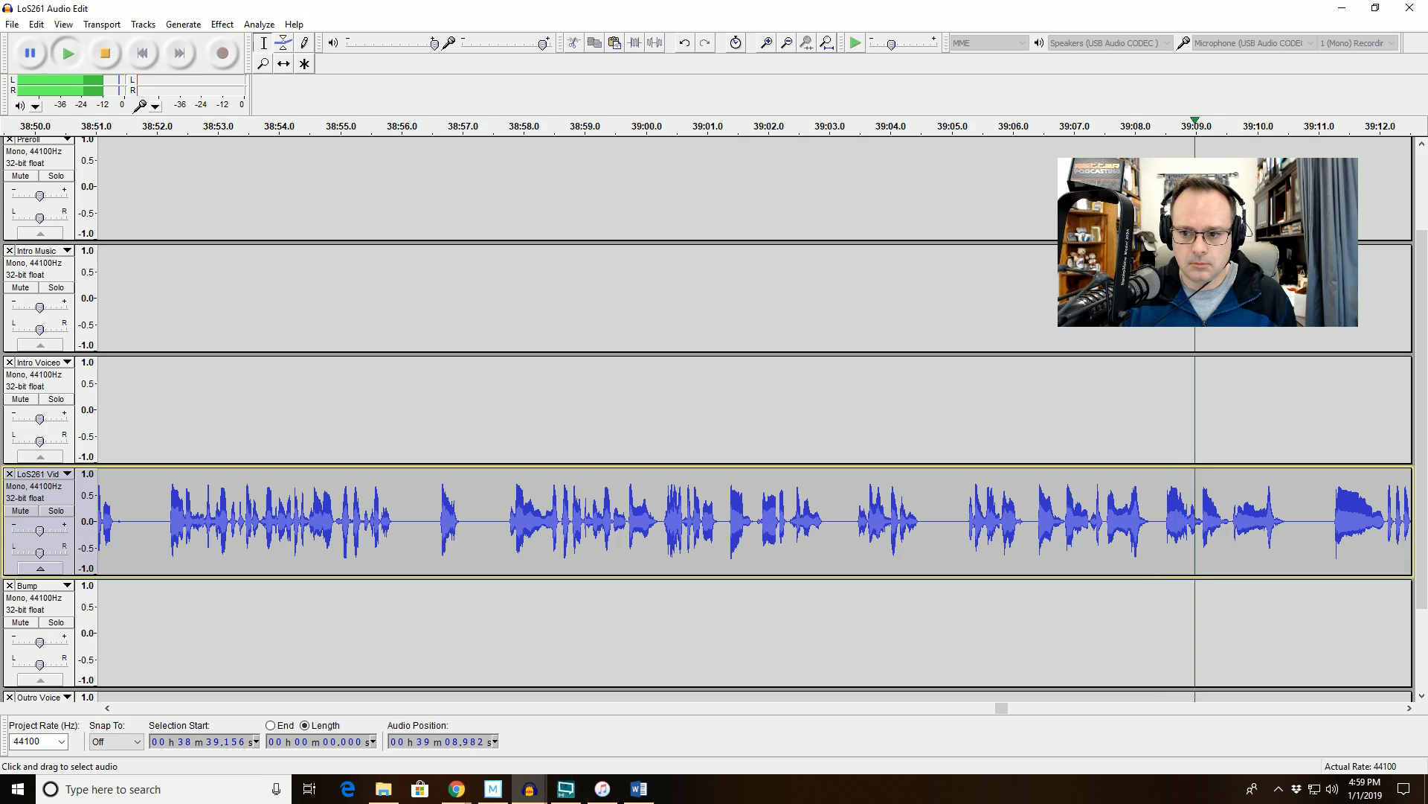
{"action": "left_click_drag", "start_coordinate": [1160, 525], "coordinate": [848, 525]}
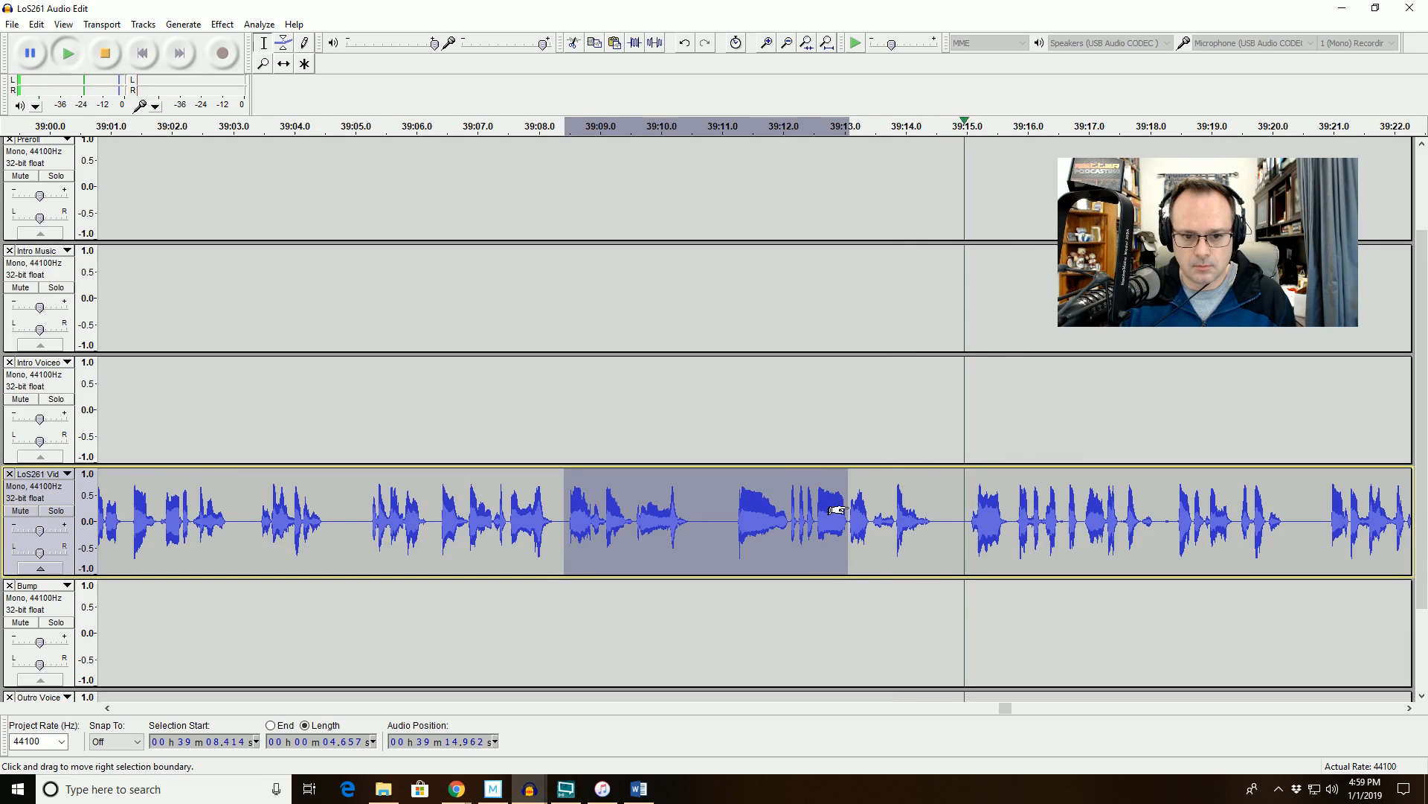
{"action": "key", "text": "space"}
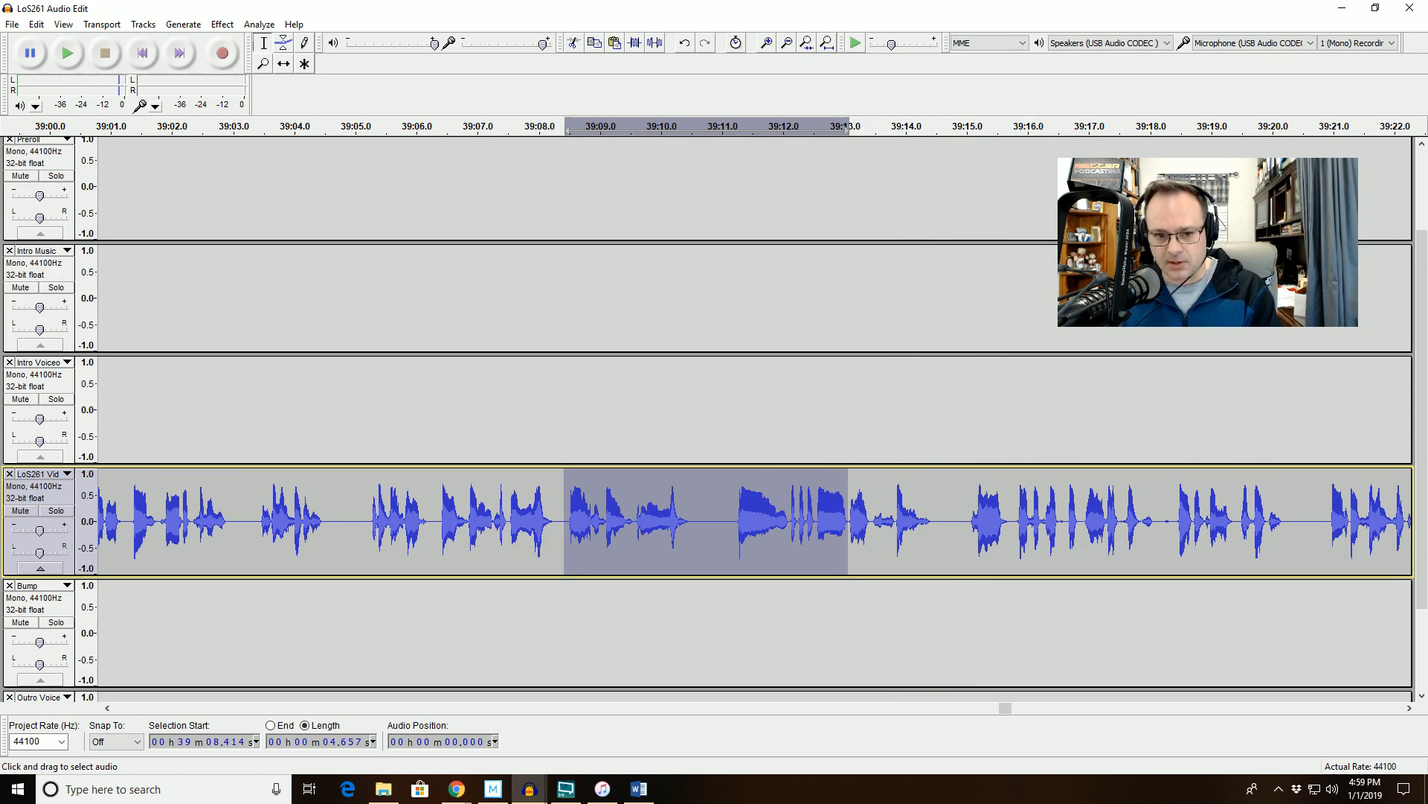
{"action": "key", "text": "Delete"}
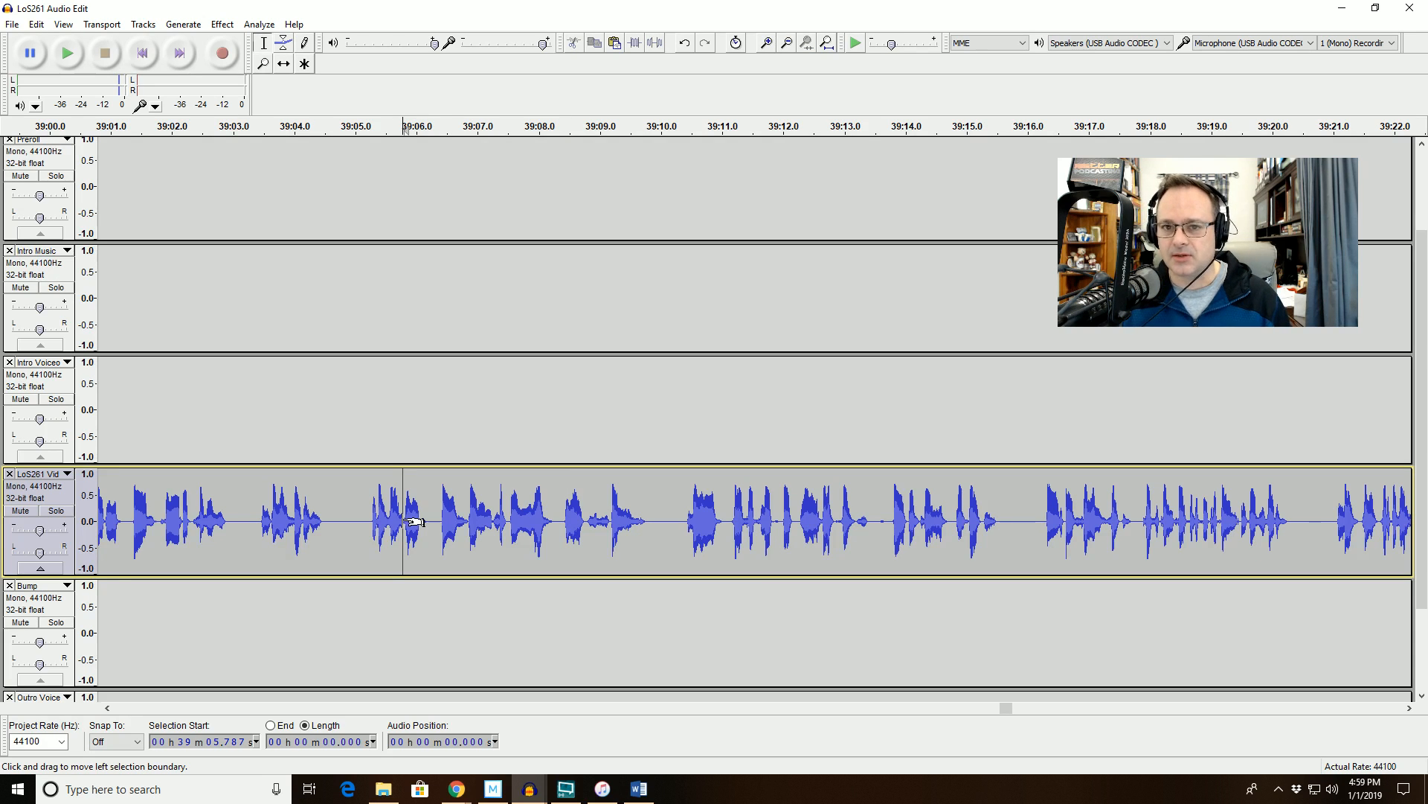
Play back the cut from 39:05.787 and audition the 3.380-second section starting at 39:10.359.
{"action": "key", "text": "space"}
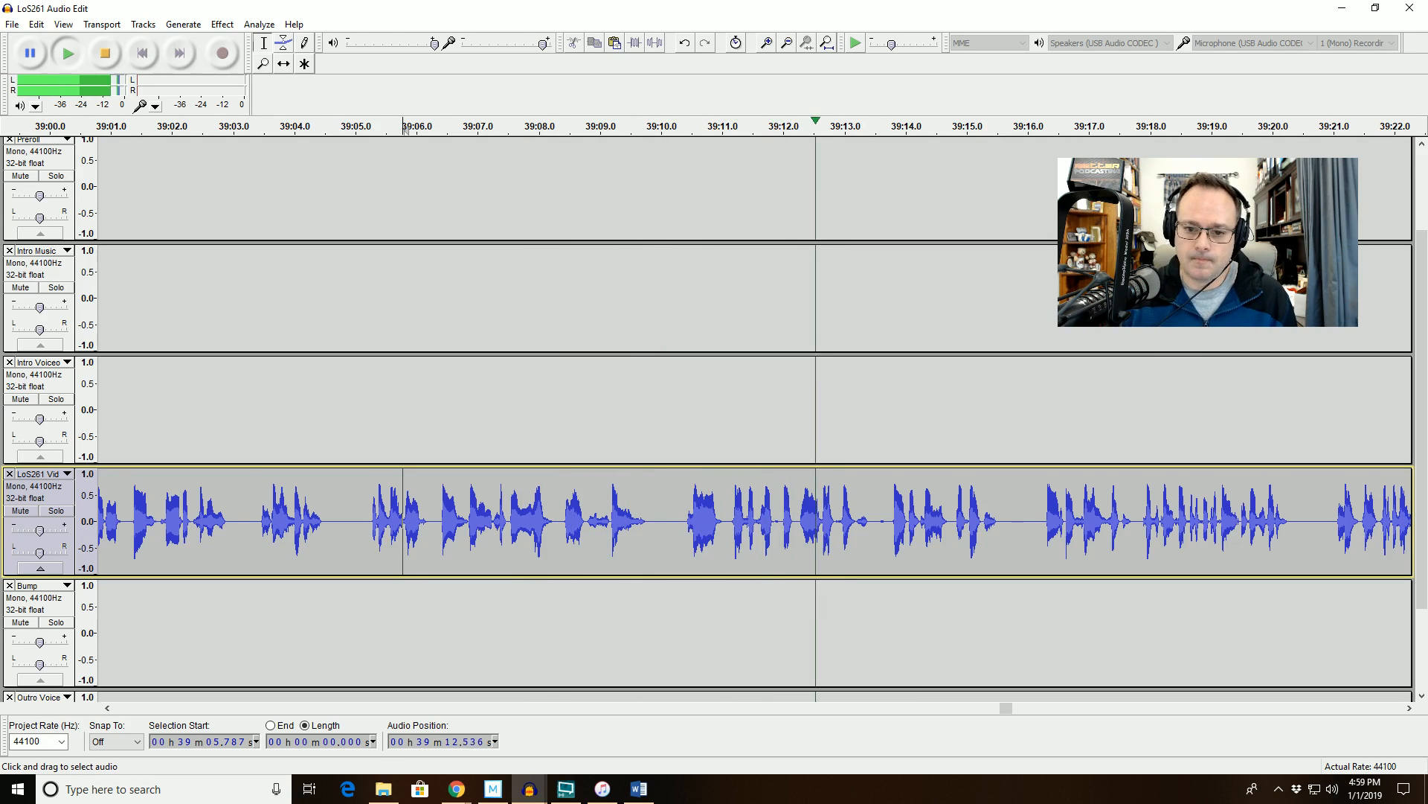
{"action": "left_click_drag", "start_coordinate": [683, 520], "coordinate": [889, 521]}
{"action": "left_click", "coordinate": [806, 43]}
{"action": "key", "text": "space"}
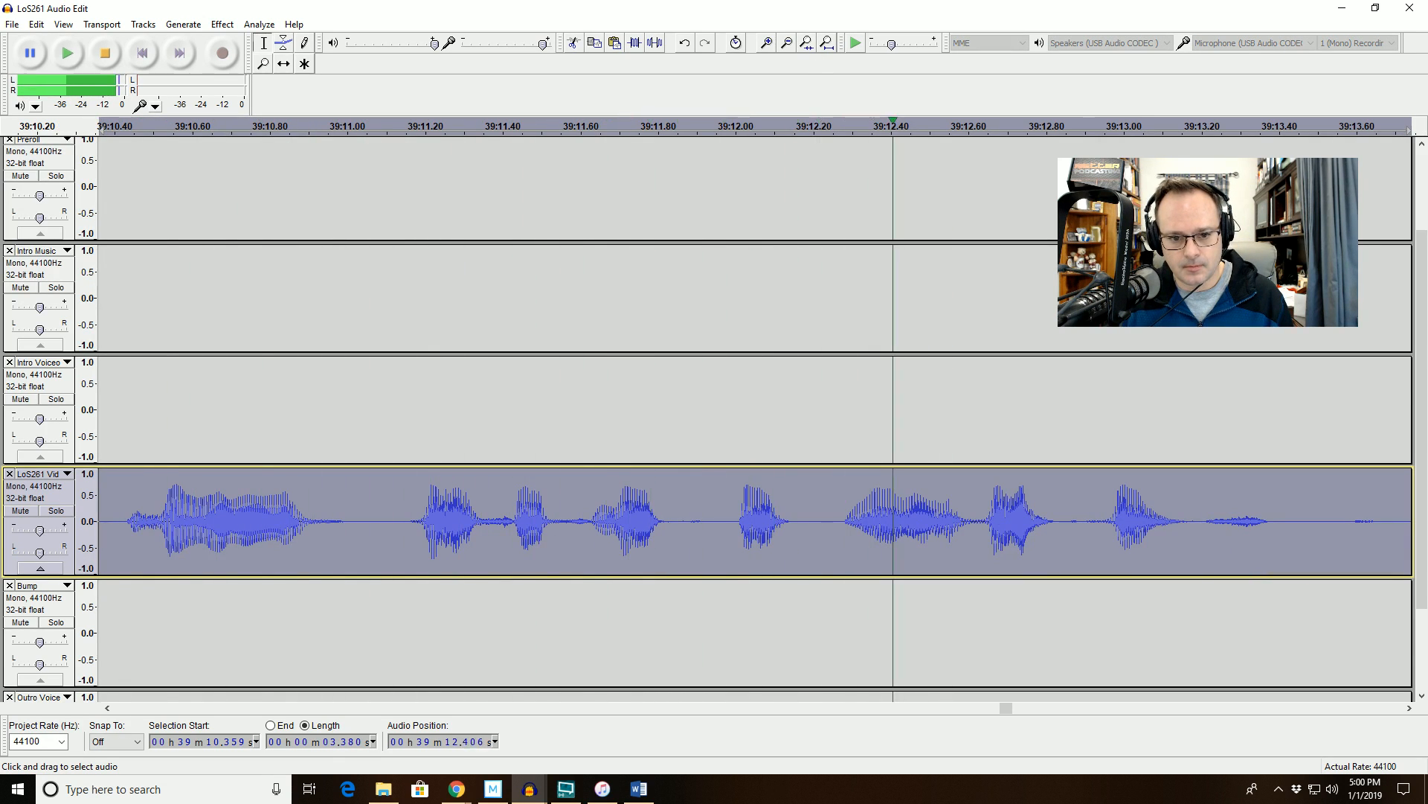
{"action": "key", "text": "space"}
Audition the speech around 39:11.6 and try deleting the 0.642-second phrase starting at 39:11.629.
{"action": "left_click", "coordinate": [594, 521]}
{"action": "key", "text": "space"}
{"action": "key", "text": "space"}
{"action": "left_click", "coordinate": [655, 520]}
{"action": "left_click_drag", "start_coordinate": [592, 521], "coordinate": [848, 521]}
{"action": "key", "text": "Delete"}
Play from 39:11.217, try deleting the 0.619-second phrase starting at 39:11.621, and replay from 39:10.752.
{"action": "left_click", "coordinate": [433, 127]}
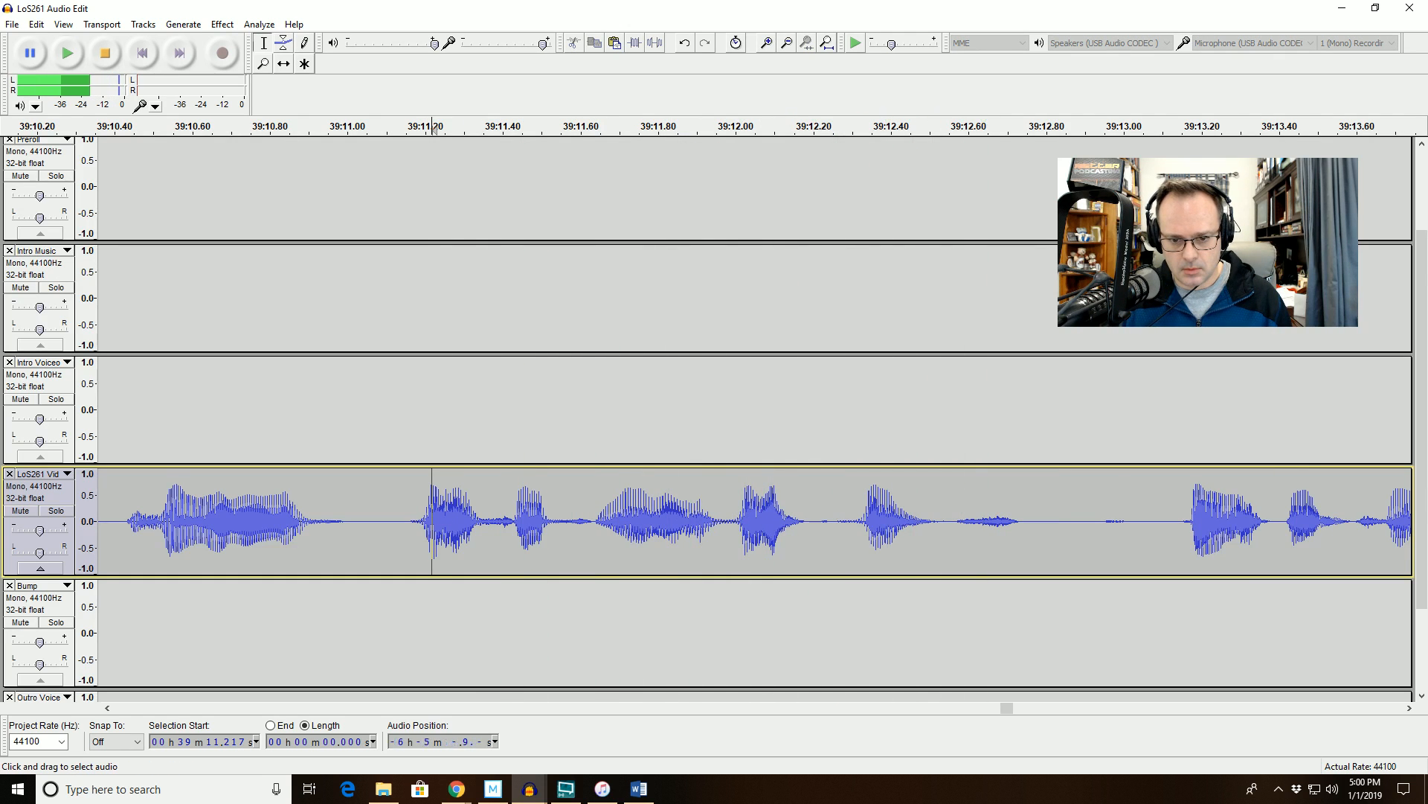
{"action": "key", "text": "space"}
{"action": "left_click_drag", "start_coordinate": [828, 521], "coordinate": [589, 521]}
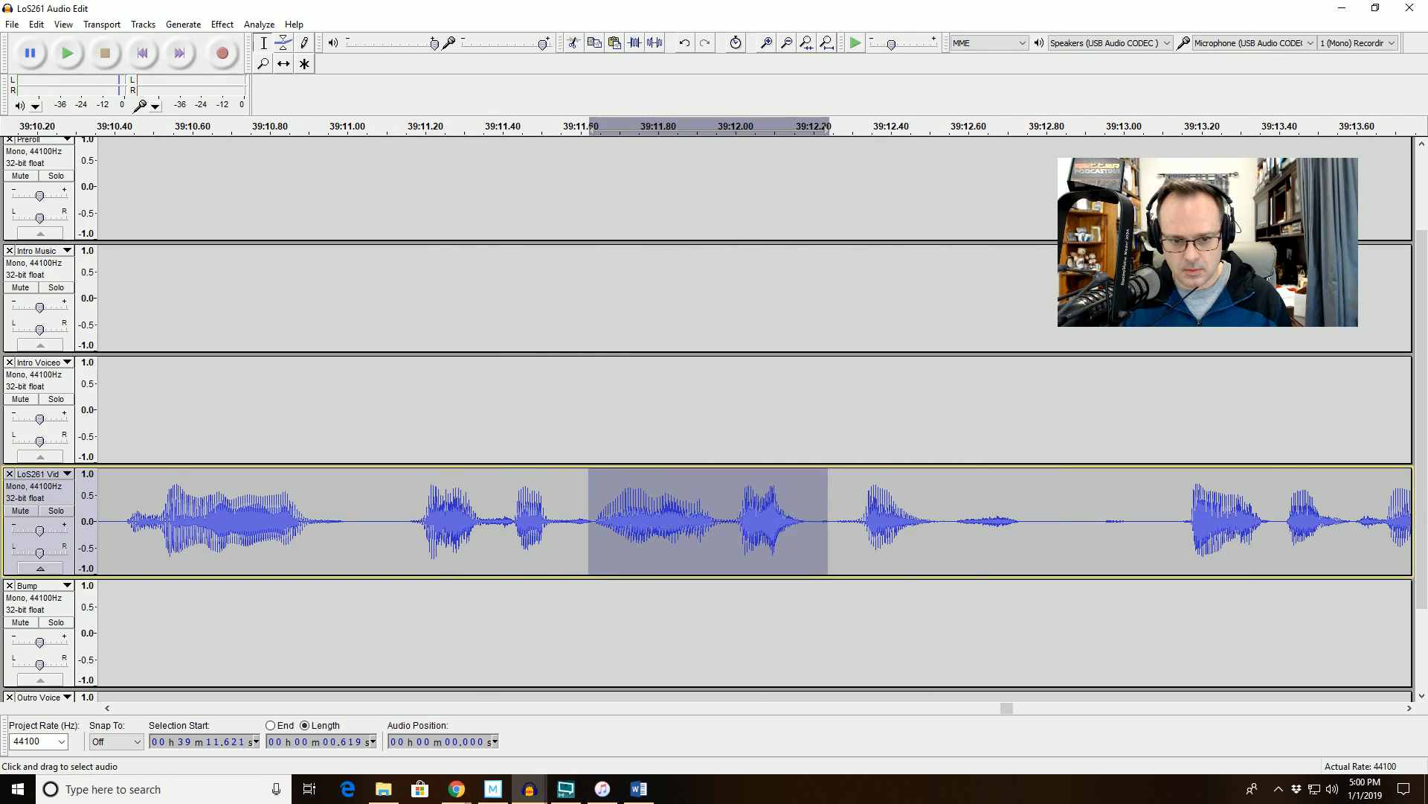
{"action": "key", "text": "Delete"}
{"action": "left_click", "coordinate": [251, 126]}
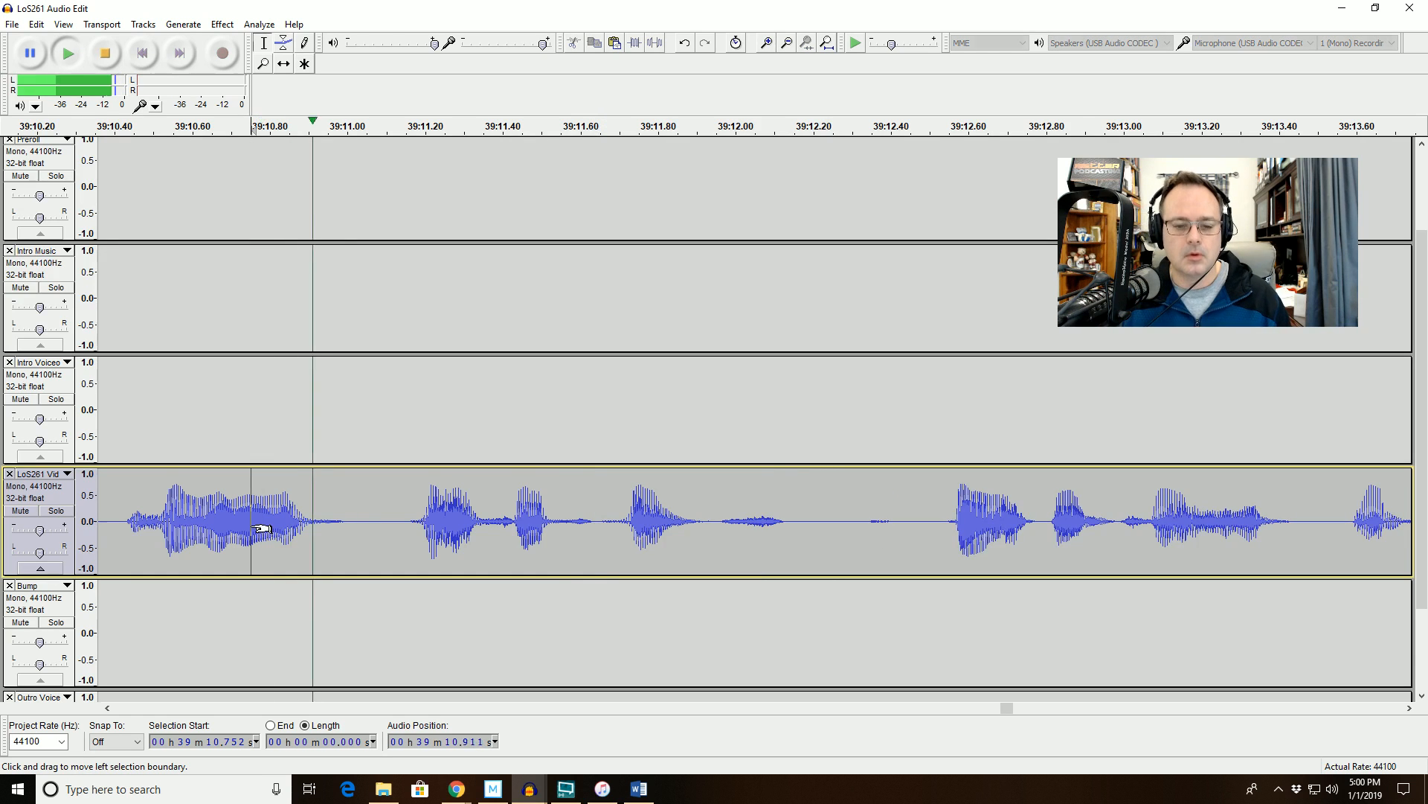
{"action": "key", "text": "space"}
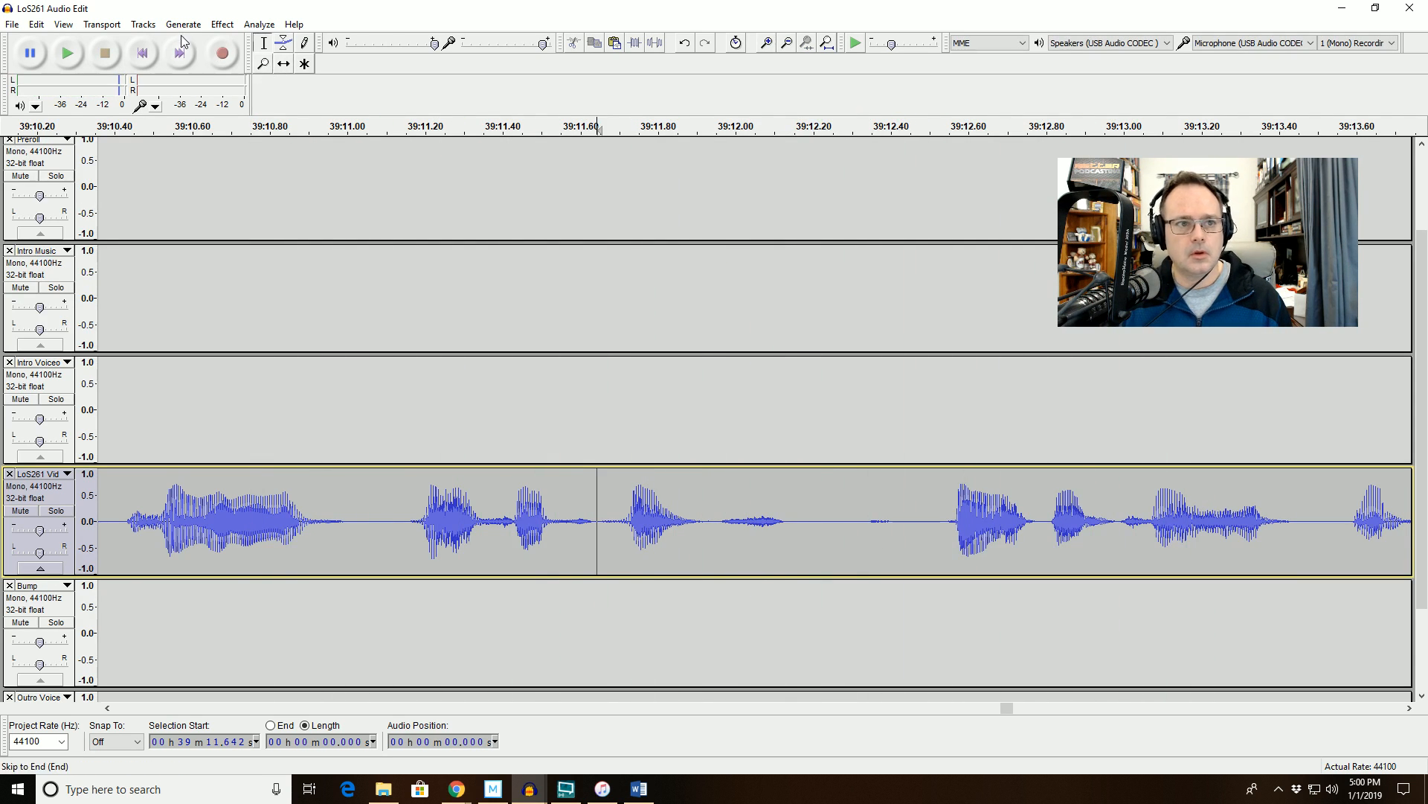
Try inserting 0.100 seconds of silence at 39:11.642 and play the result from 39:10.562.
{"action": "left_click", "coordinate": [183, 24]}
{"action": "left_click", "coordinate": [192, 89]}
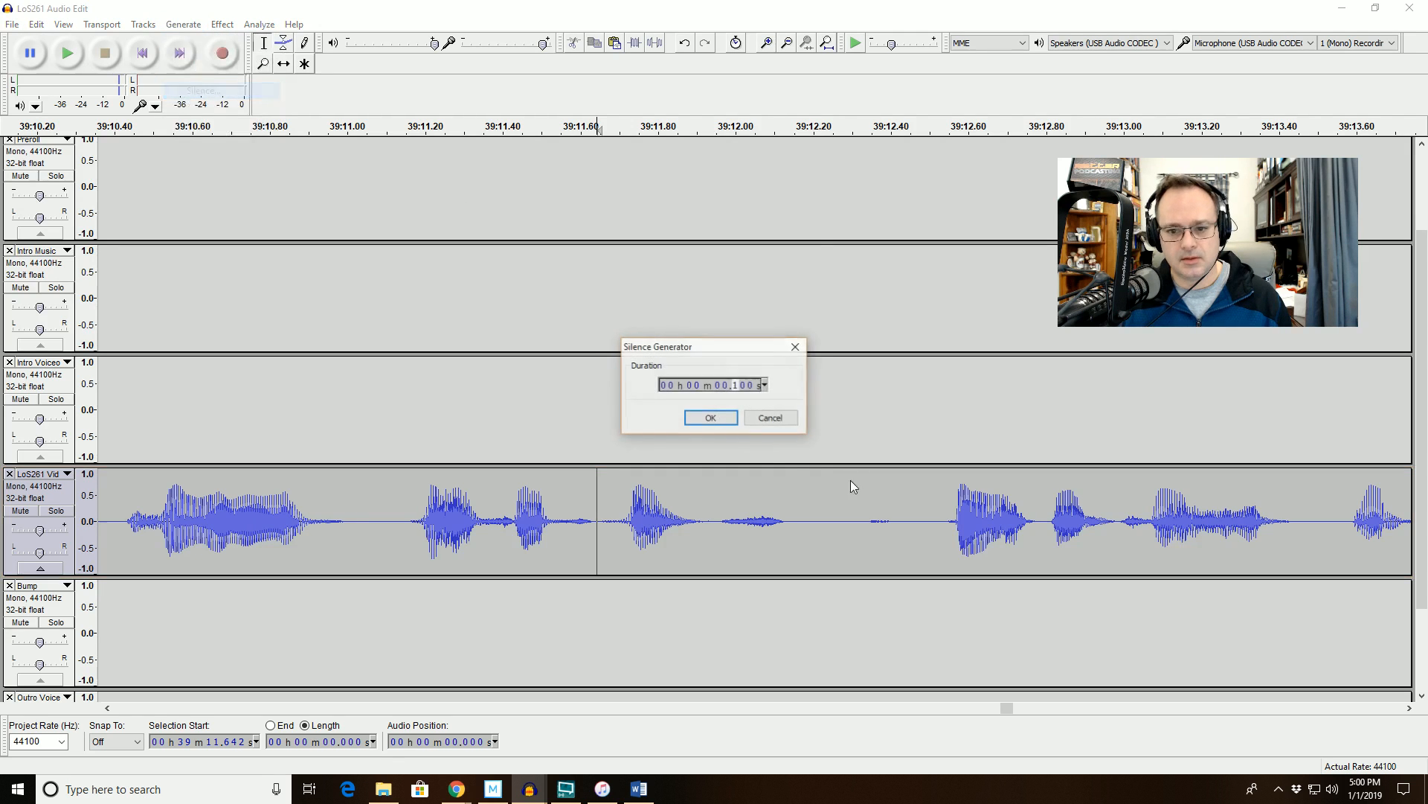
{"action": "left_click", "coordinate": [710, 418]}
{"action": "left_click", "coordinate": [177, 412]}
{"action": "key", "text": "space"}
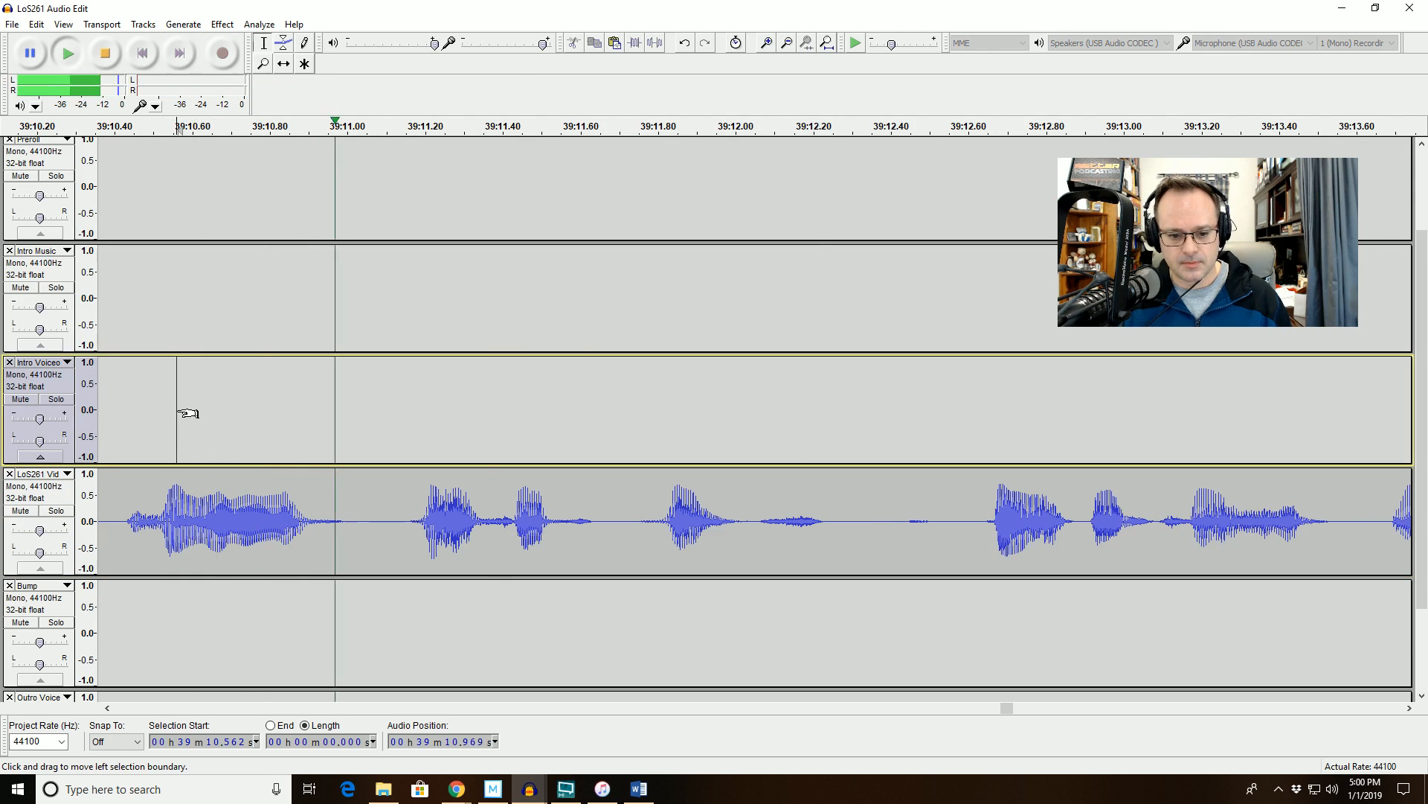
{"action": "key", "text": "space"}
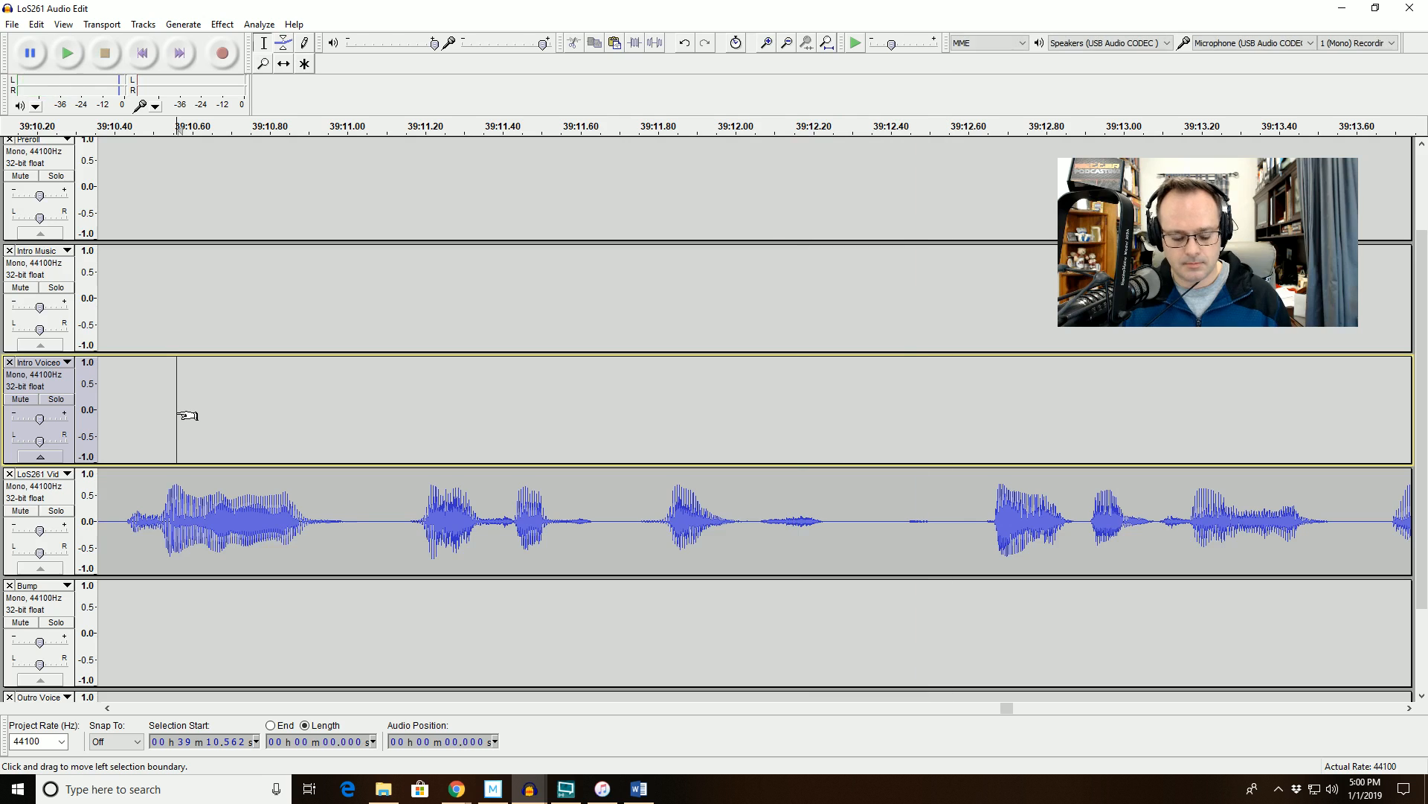
Undo the inserted silence and recent cuts, and delete the 4.657-second section starting at 39:08.414 again.
{"action": "key", "text": "ctrl+z"}
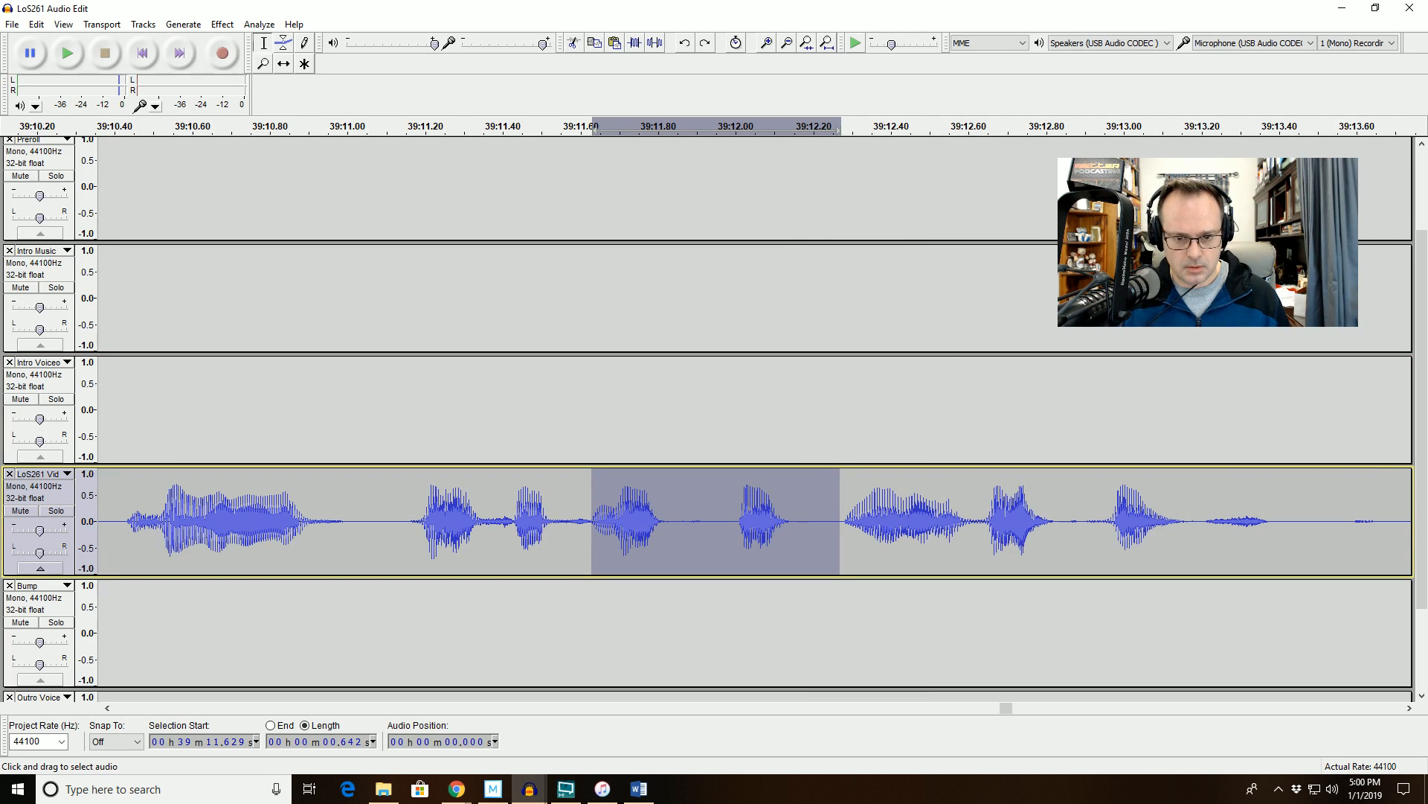
{"action": "key", "text": "ctrl+z"}
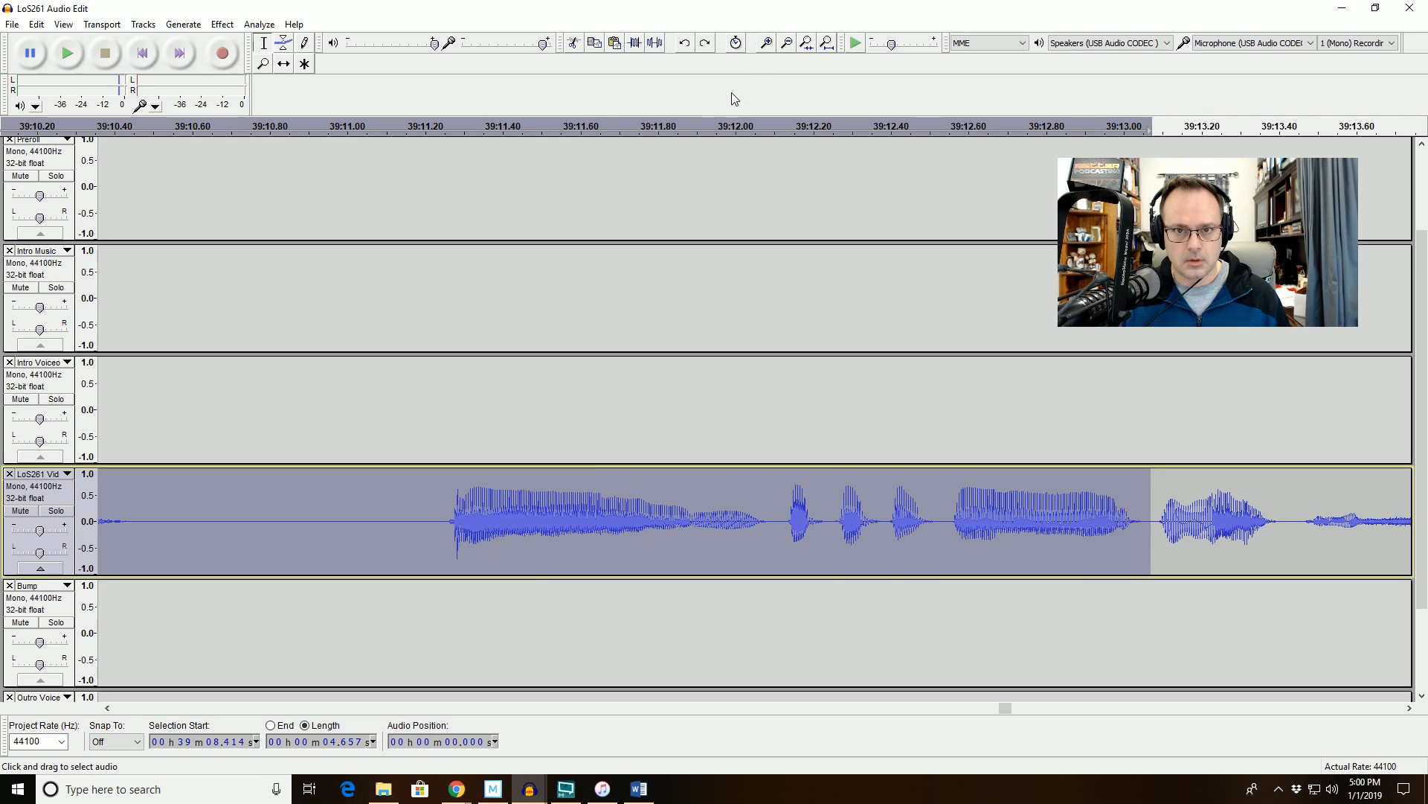
{"action": "left_click", "coordinate": [805, 45]}
{"action": "left_click", "coordinate": [805, 45]}
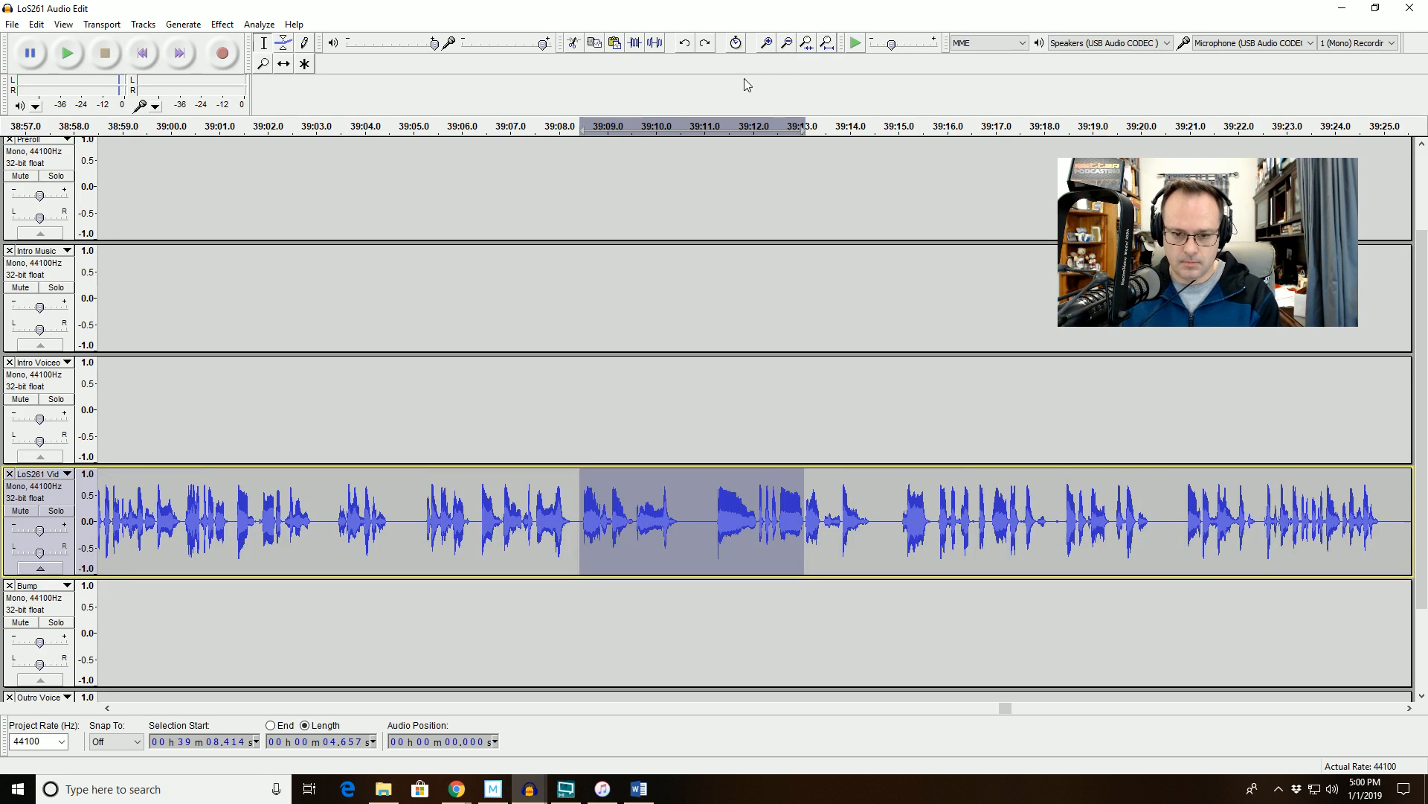
{"action": "key", "text": "Delete"}
Audition the speech from 39:08.414 to about 39:13 and delete the 0.845-second phrase starting at 39:11.999.
{"action": "key", "text": "space"}
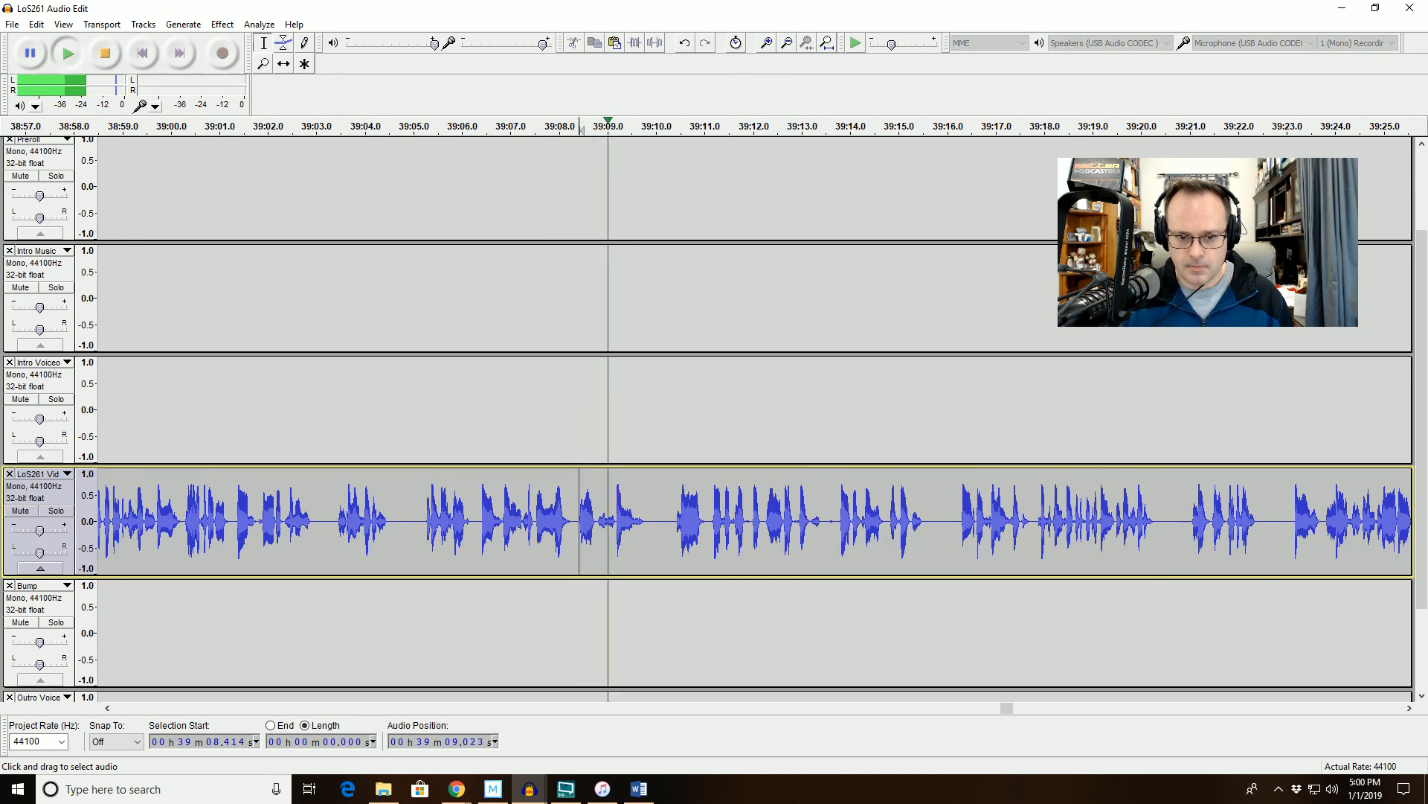
{"action": "key", "text": "ctrl+1"}
{"action": "key", "text": "ctrl+1"}
{"action": "key", "text": "ctrl+1"}
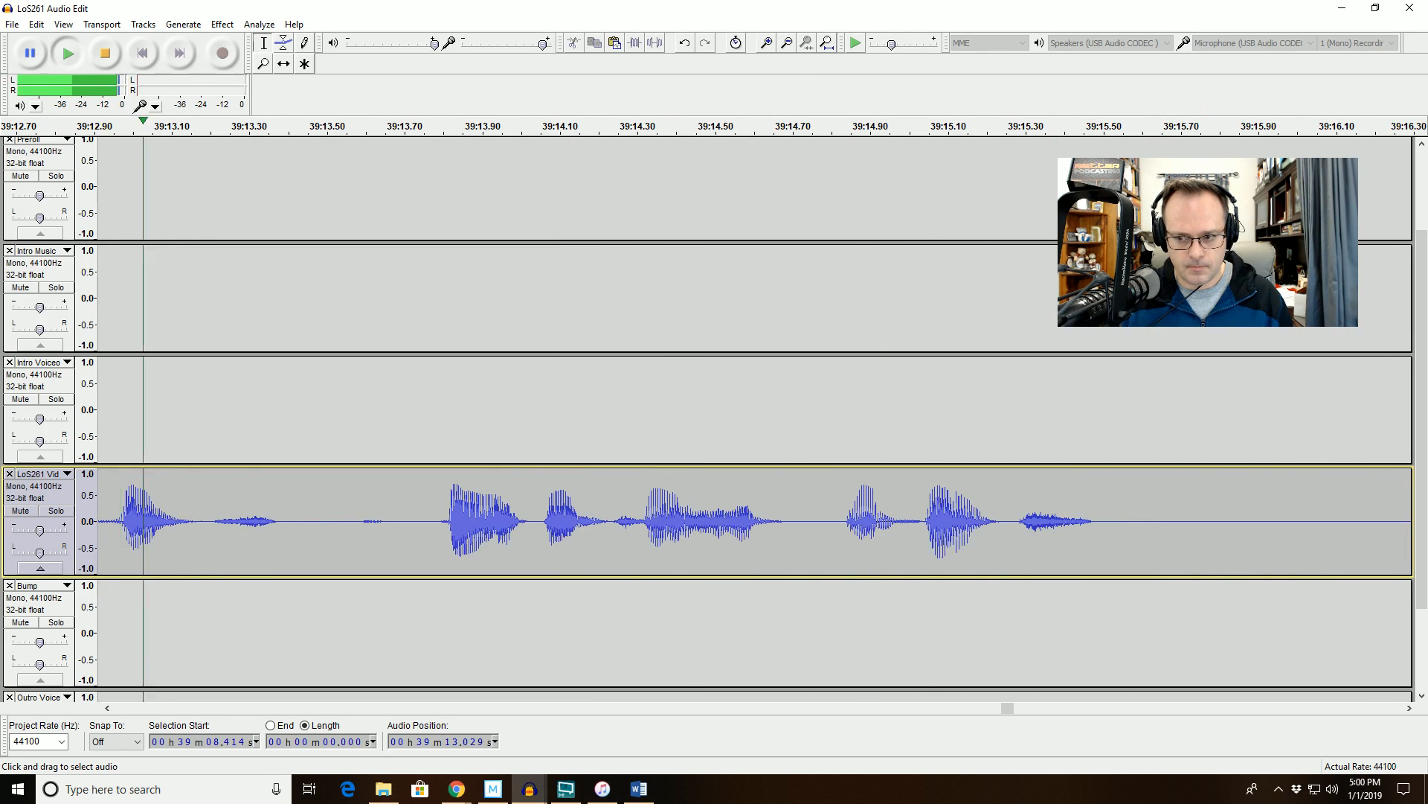
{"action": "key", "text": "space"}
{"action": "left_click_drag", "start_coordinate": [252, 520], "coordinate": [1, 521]}
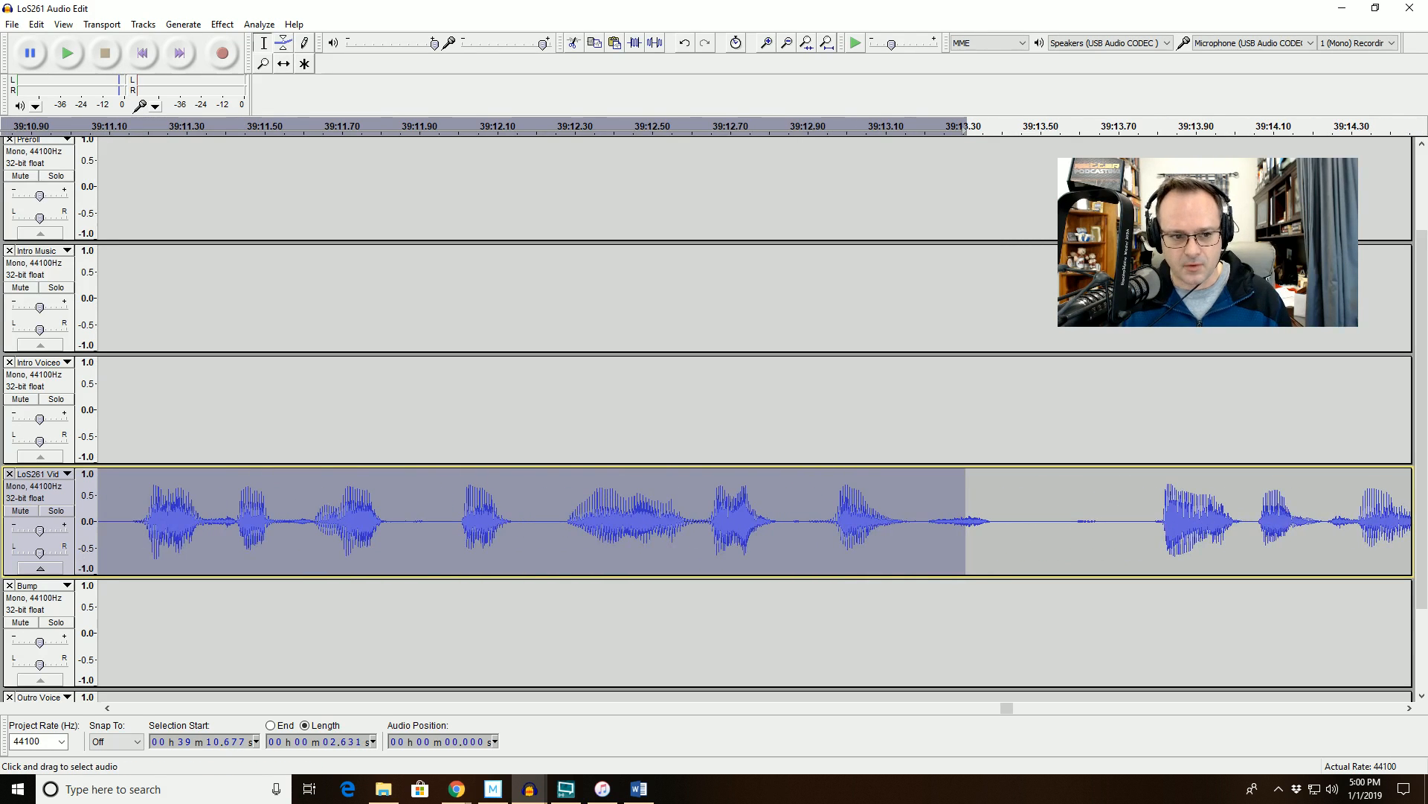
{"action": "left_click", "coordinate": [188, 518]}
{"action": "left_click_drag", "start_coordinate": [458, 521], "coordinate": [802, 520]}
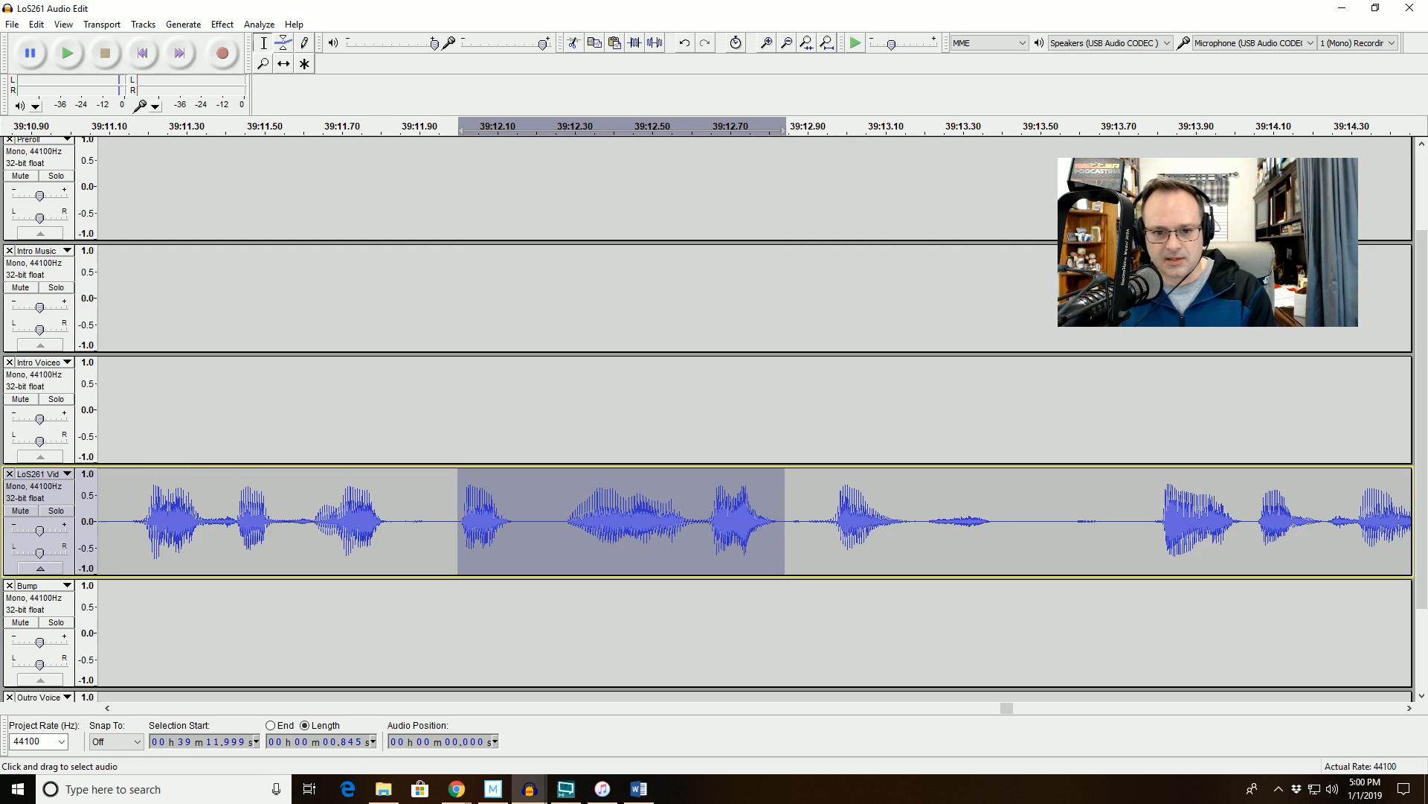
{"action": "key", "text": "Delete"}
Play the cut from 39:11.185, select the 0.236-second pause starting at 39:11.820, and replay from 39:11.087.
{"action": "key", "text": "space"}
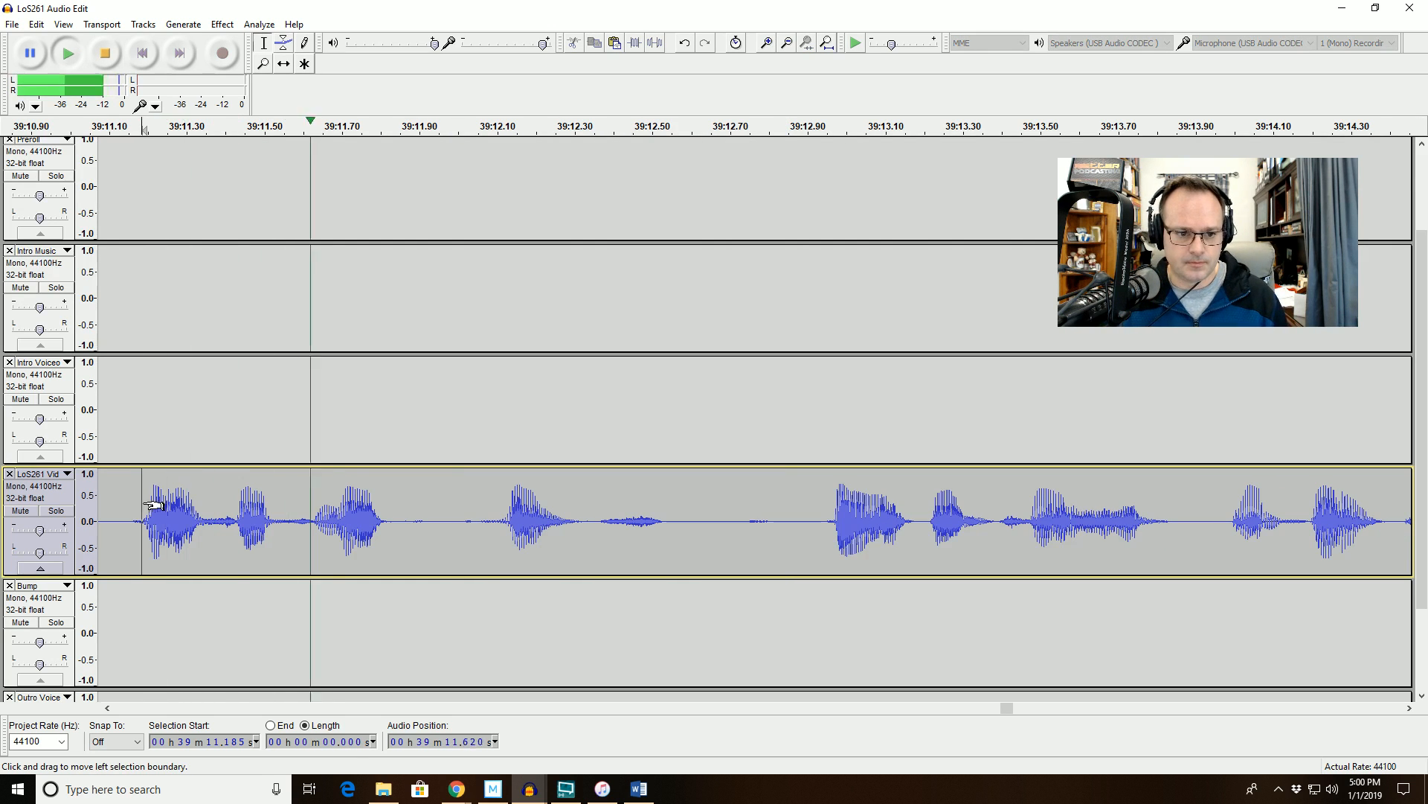
{"action": "key", "text": "space"}
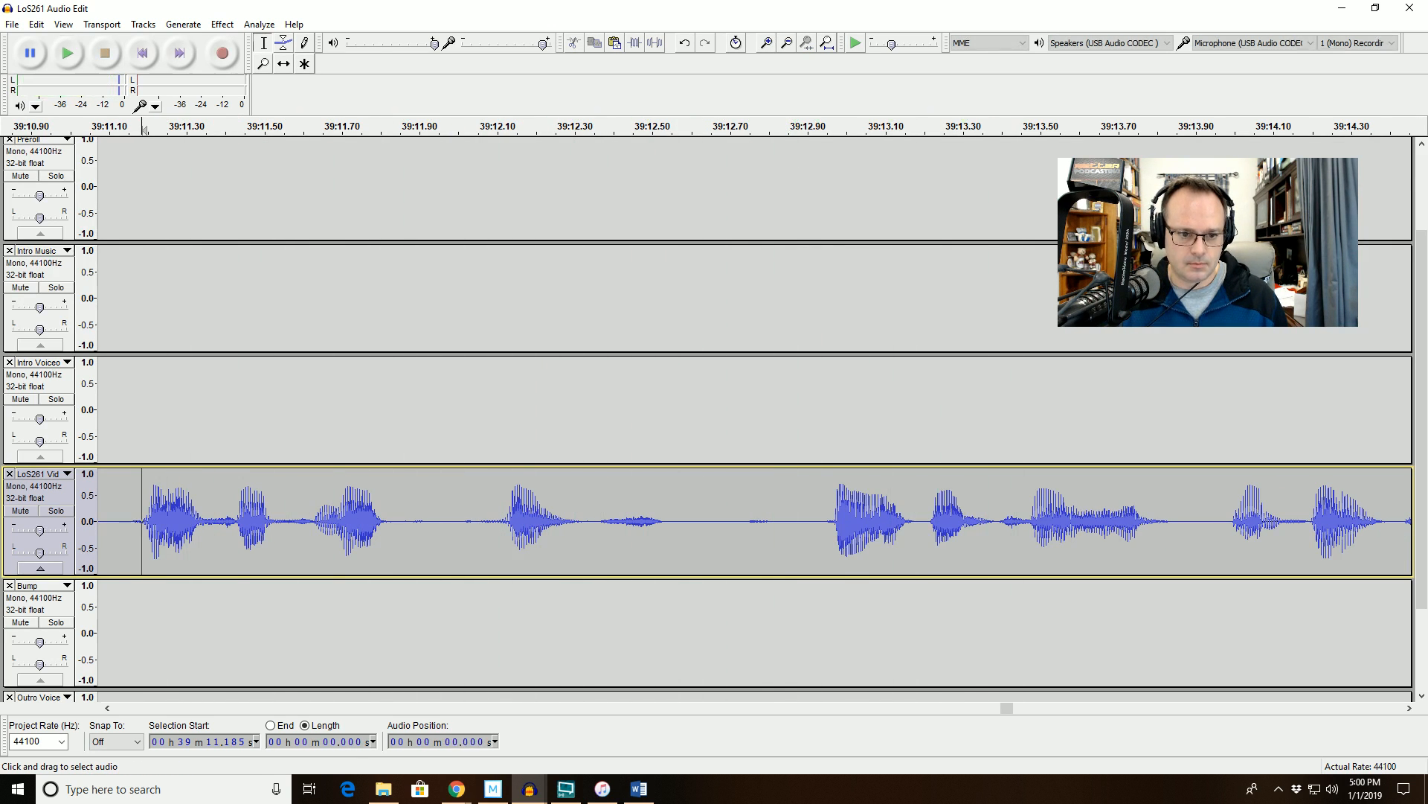
{"action": "left_click_drag", "start_coordinate": [388, 521], "coordinate": [480, 521]}
{"action": "key", "text": "space"}
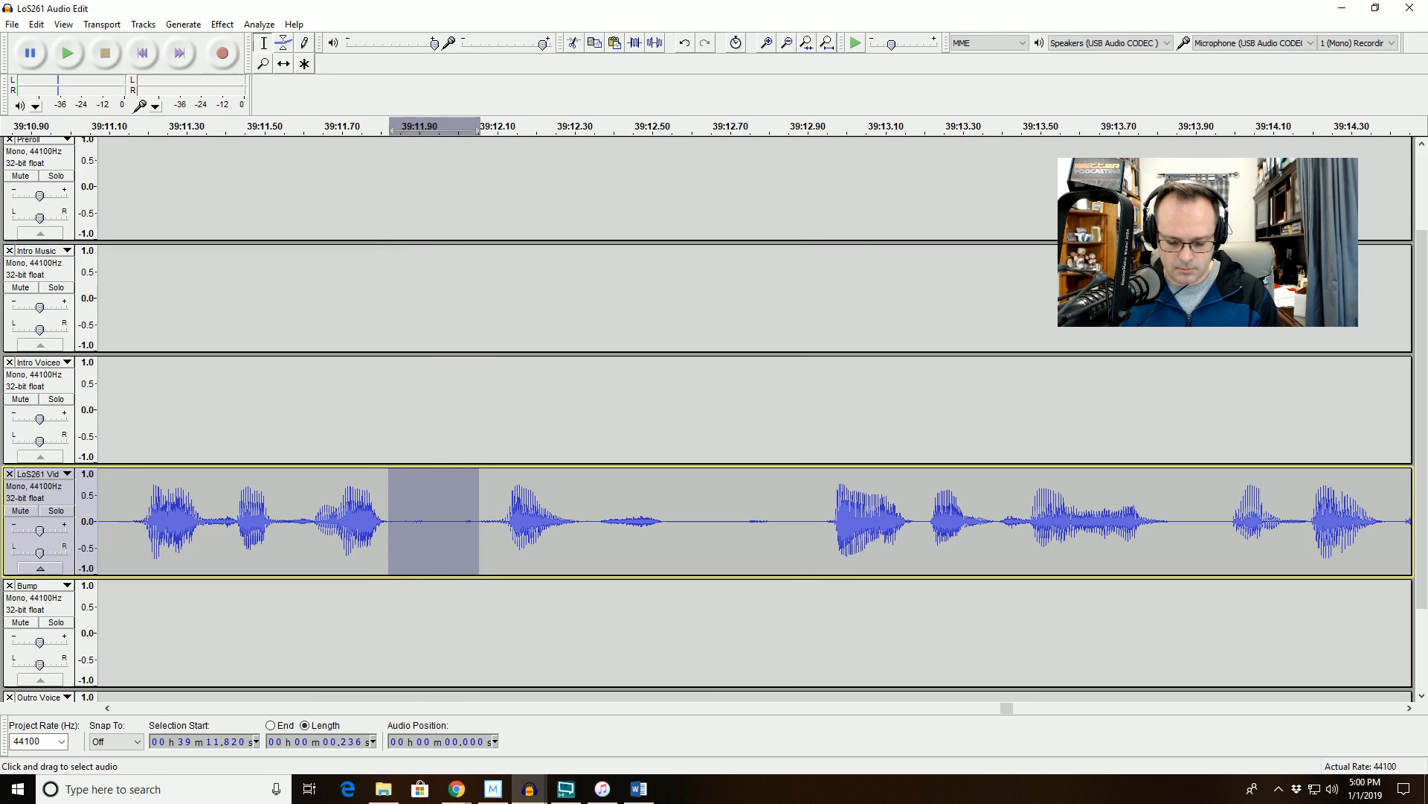
{"action": "left_click", "coordinate": [105, 128]}
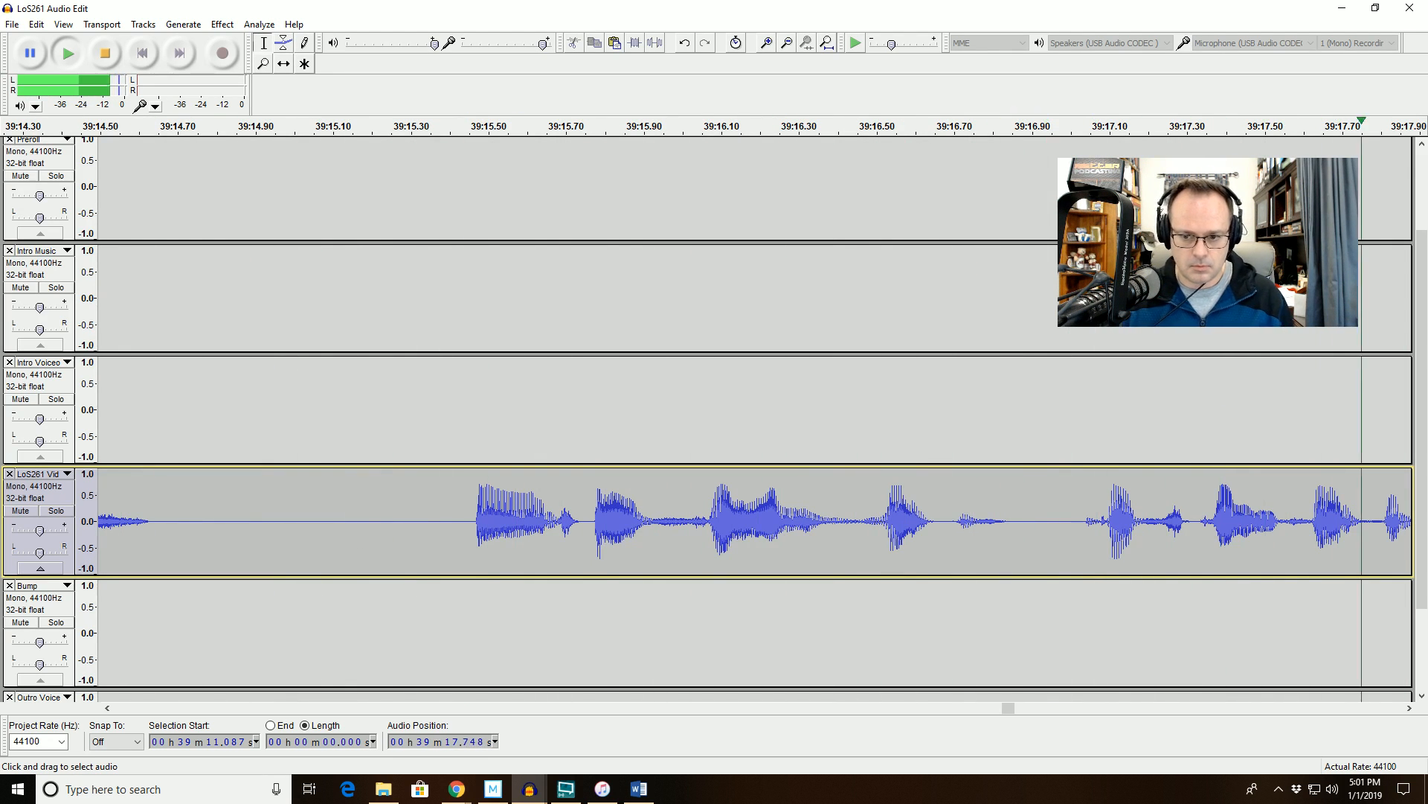
Audition the speech from 39:16.175, delete the pause near 39:16.8, and replay from 39:15.771.
{"action": "key", "text": "space"}
{"action": "left_click", "coordinate": [627, 708]}
{"action": "left_click", "coordinate": [751, 521]}
{"action": "key", "text": "space"}
{"action": "key", "text": "space"}
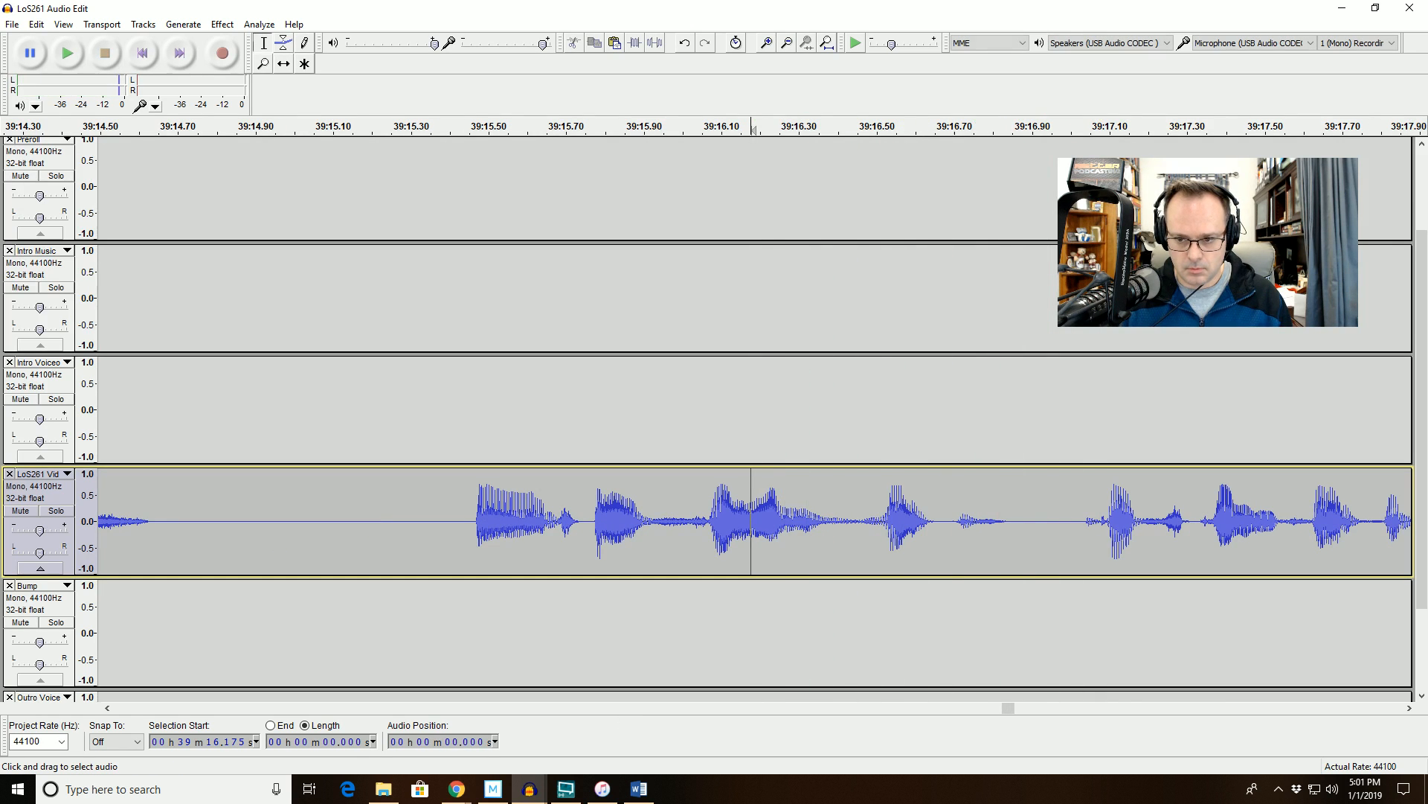
{"action": "left_click_drag", "start_coordinate": [952, 521], "coordinate": [1049, 521]}
{"action": "key", "text": "Delete"}
{"action": "left_click", "coordinate": [594, 521]}
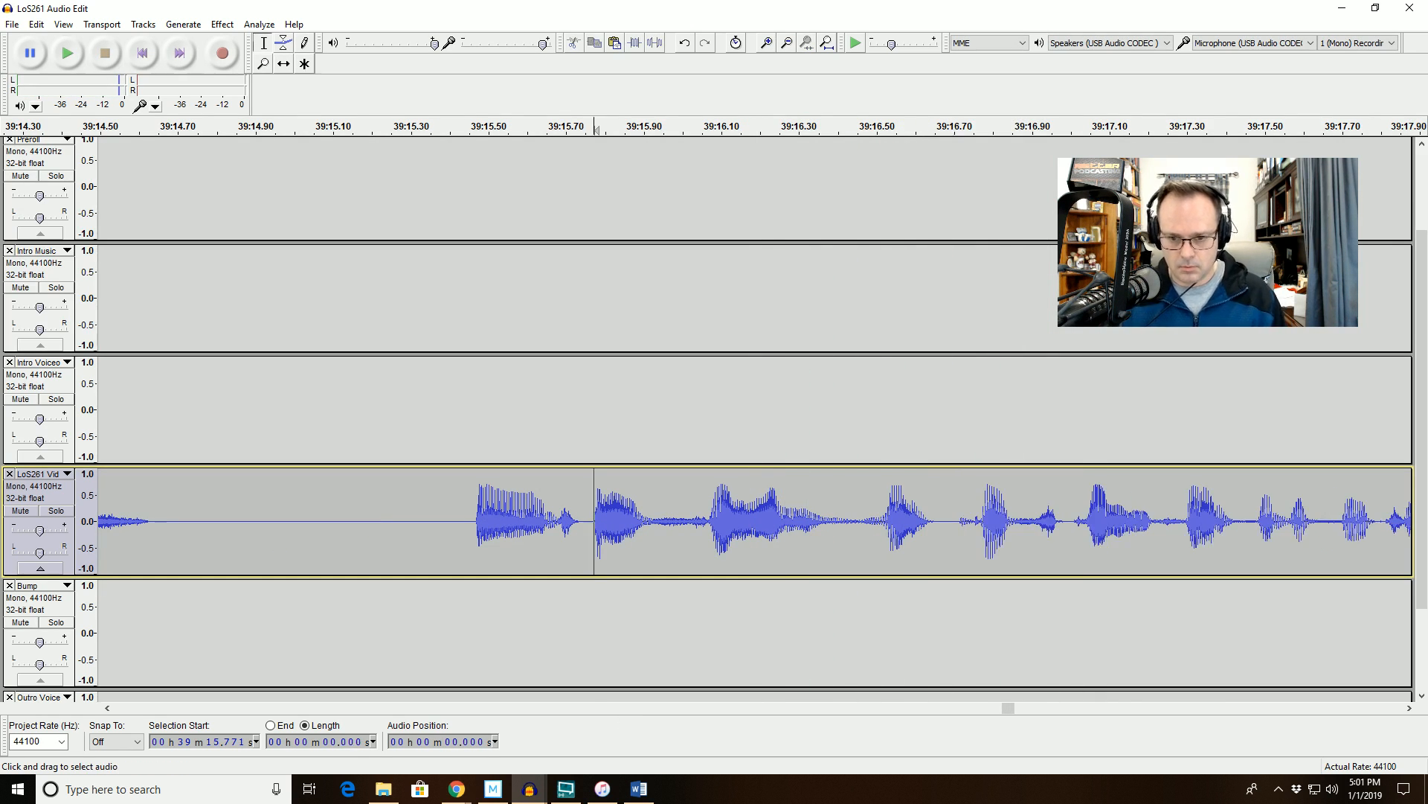
{"action": "key", "text": "space"}
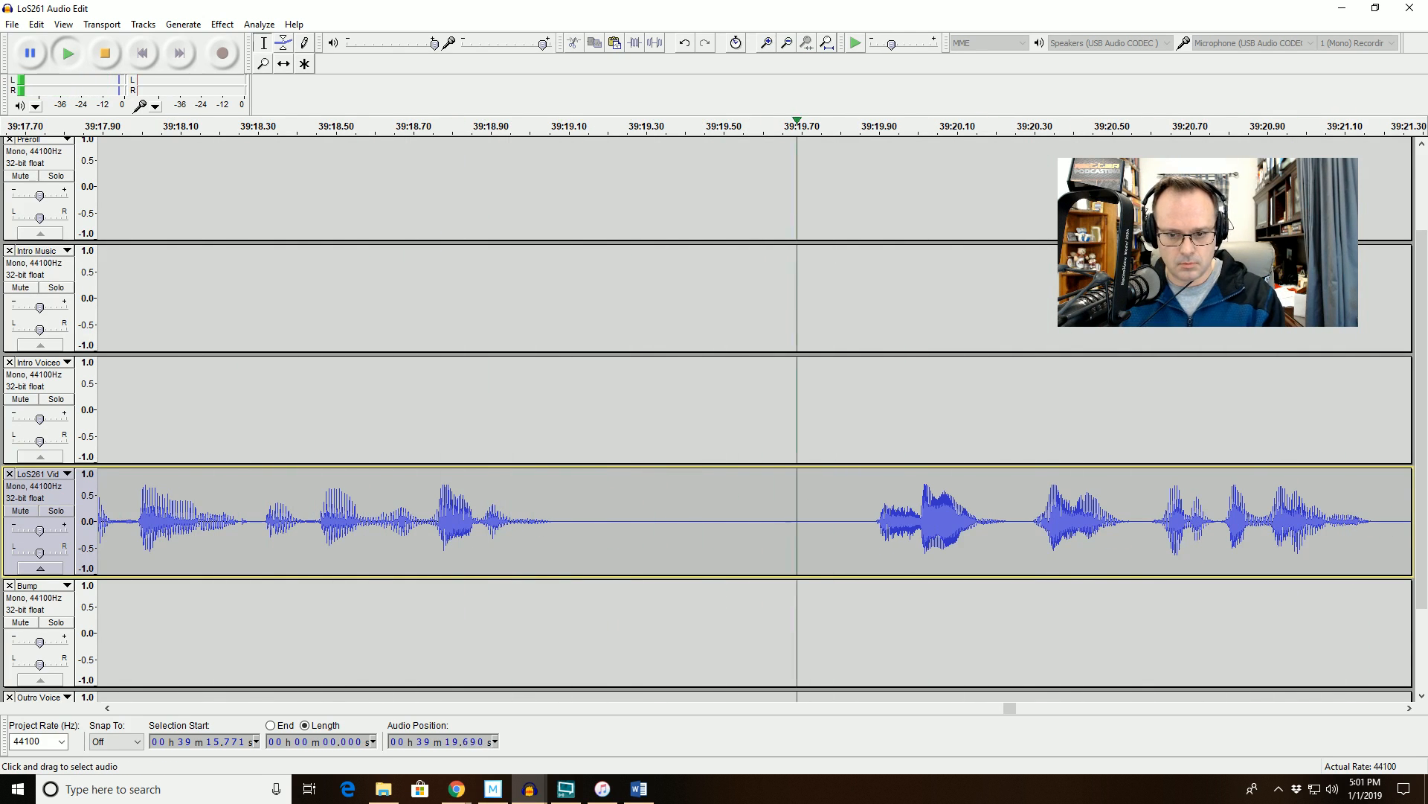
Audition the speech near 39:19.9 and delete the word of about 0.4 seconds starting near 39:19.877.
{"action": "key", "text": "space"}
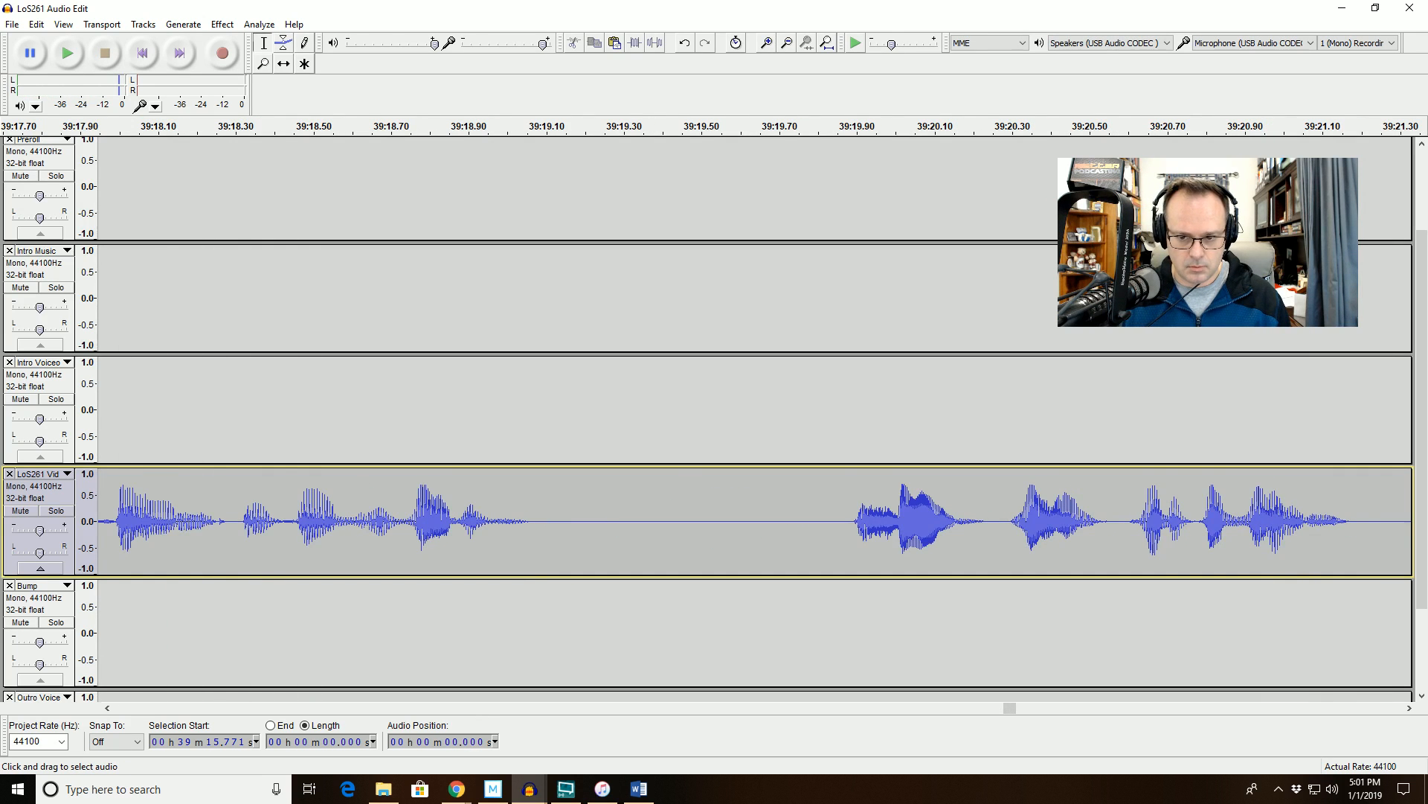
{"action": "left_click", "coordinate": [843, 521]}
{"action": "key", "text": "space"}
{"action": "key", "text": "space"}
{"action": "left_click_drag", "start_coordinate": [1003, 521], "coordinate": [848, 521]}
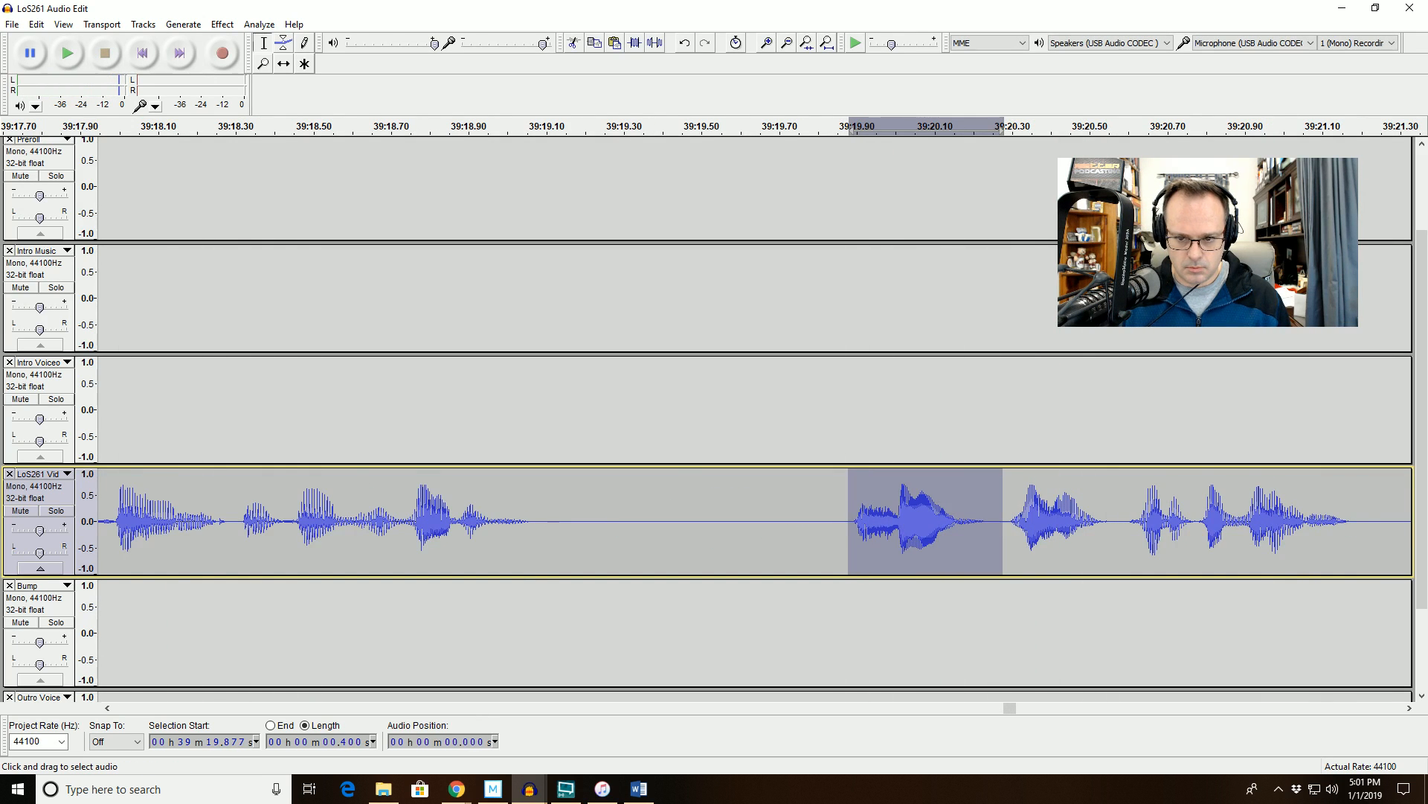
{"action": "key", "text": "Delete"}
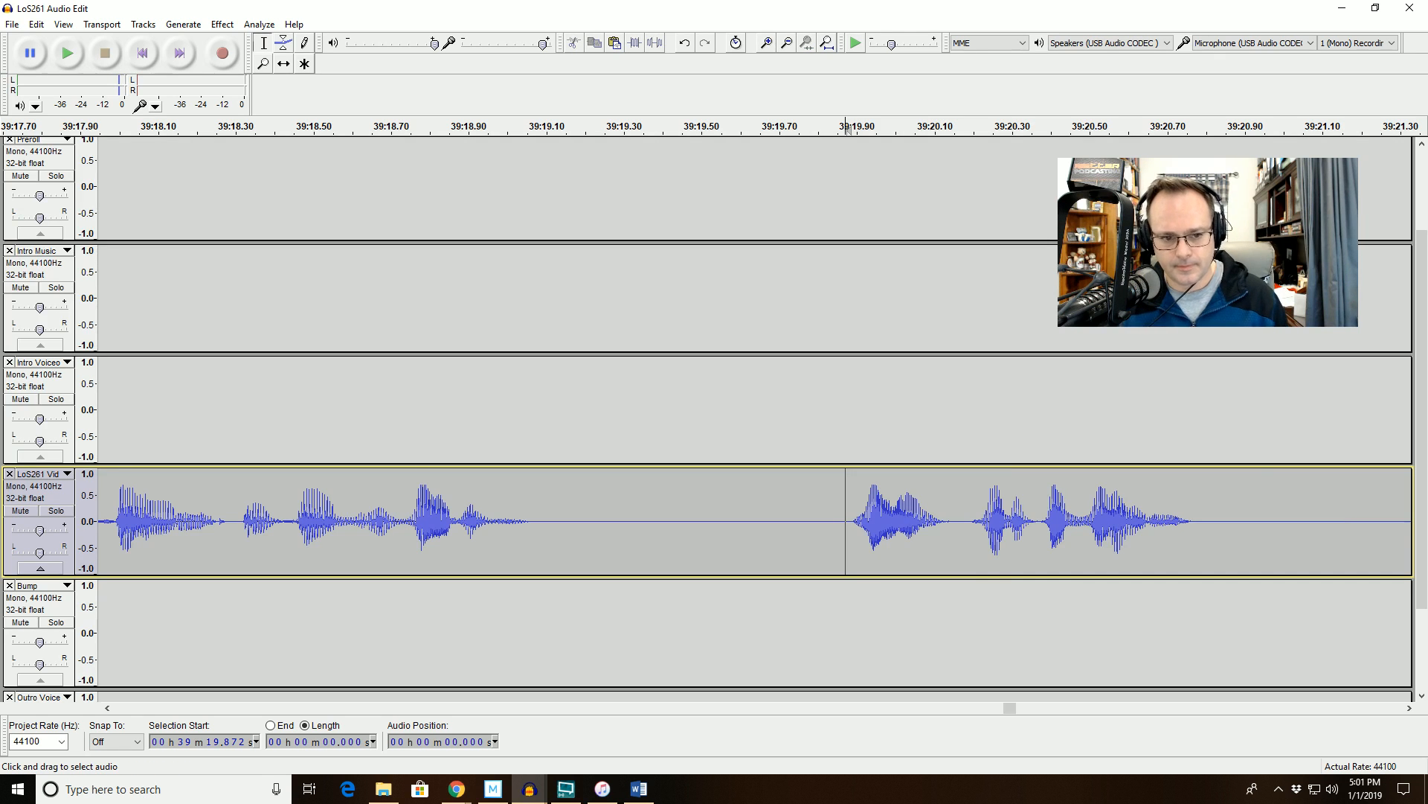
Play the speech from 39:18.602 to 39:36.064 and replay the stretch from 39:31.303.
{"action": "left_click", "coordinate": [353, 127]}
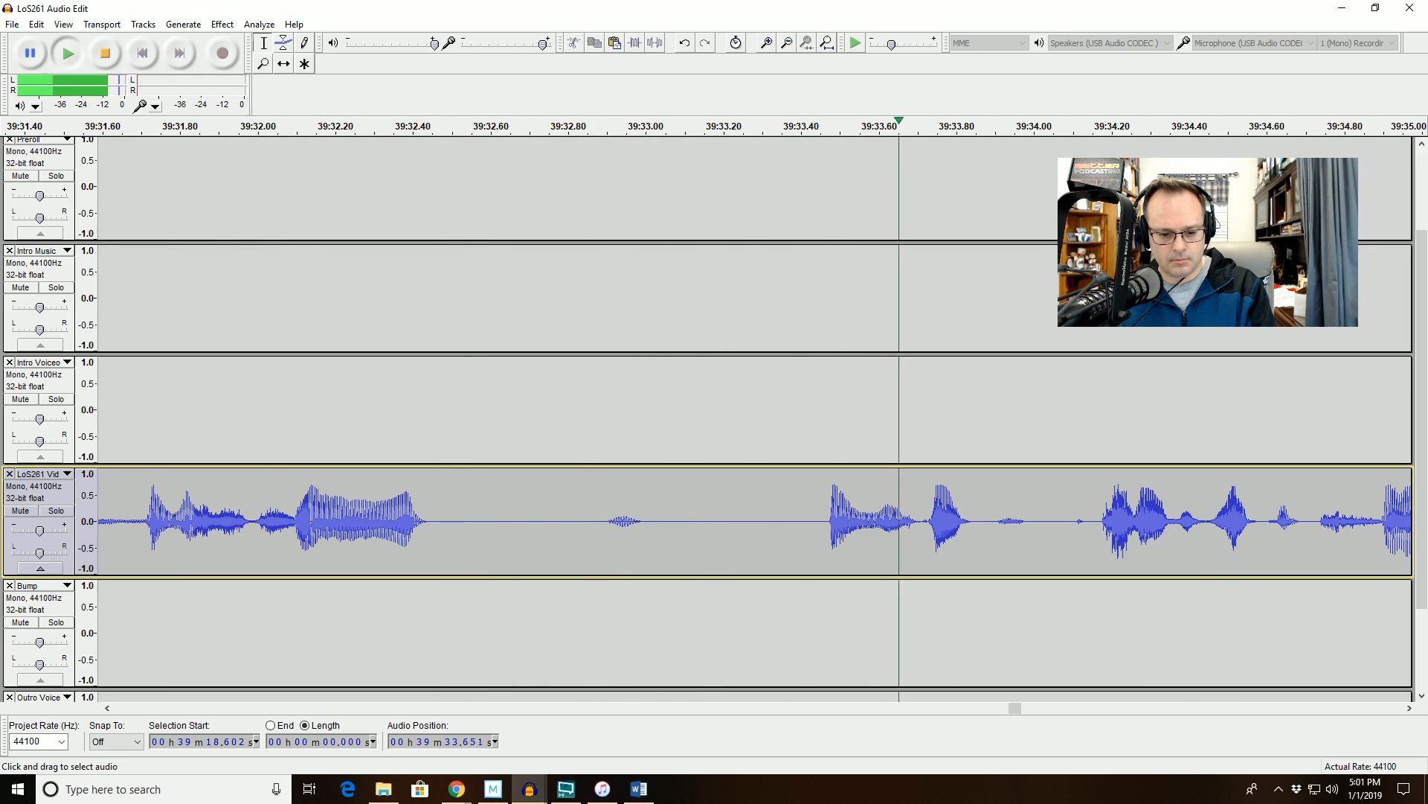
{"action": "key", "text": "x"}
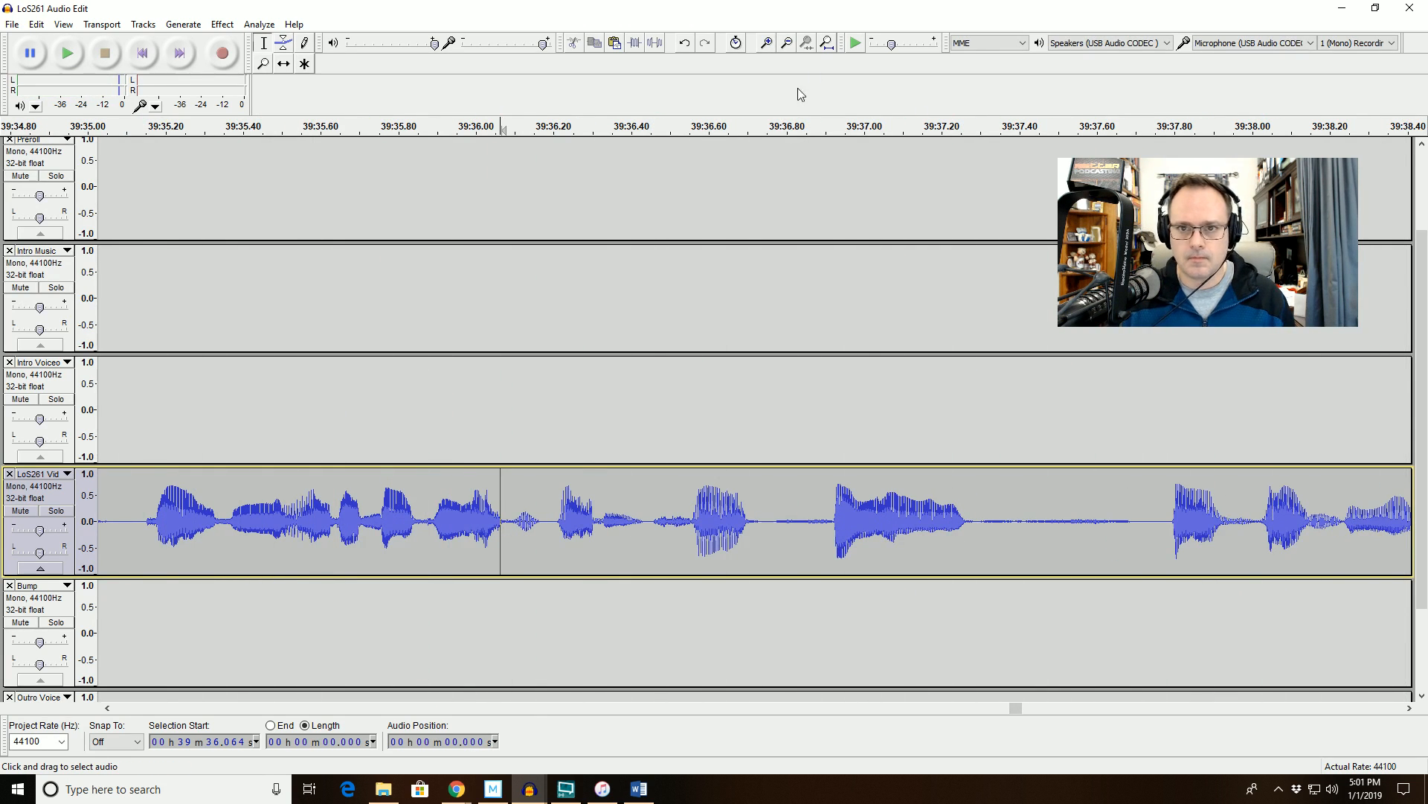
{"action": "left_click", "coordinate": [787, 45]}
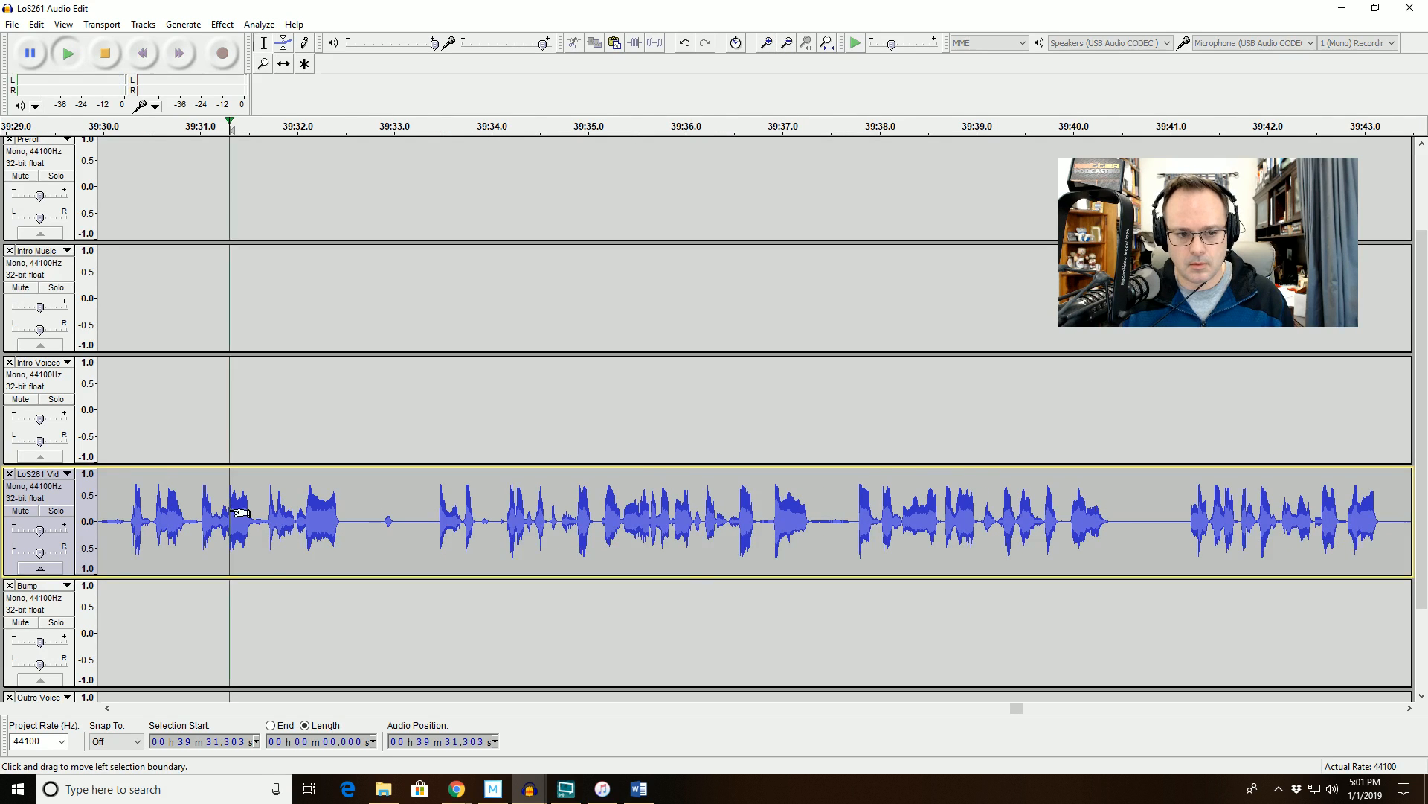
{"action": "key", "text": "space"}
Delete the 1.118-second section starting at 39:32.897 and replay the cut from 39:31.372.
{"action": "left_click_drag", "start_coordinate": [384, 522], "coordinate": [491, 546]}
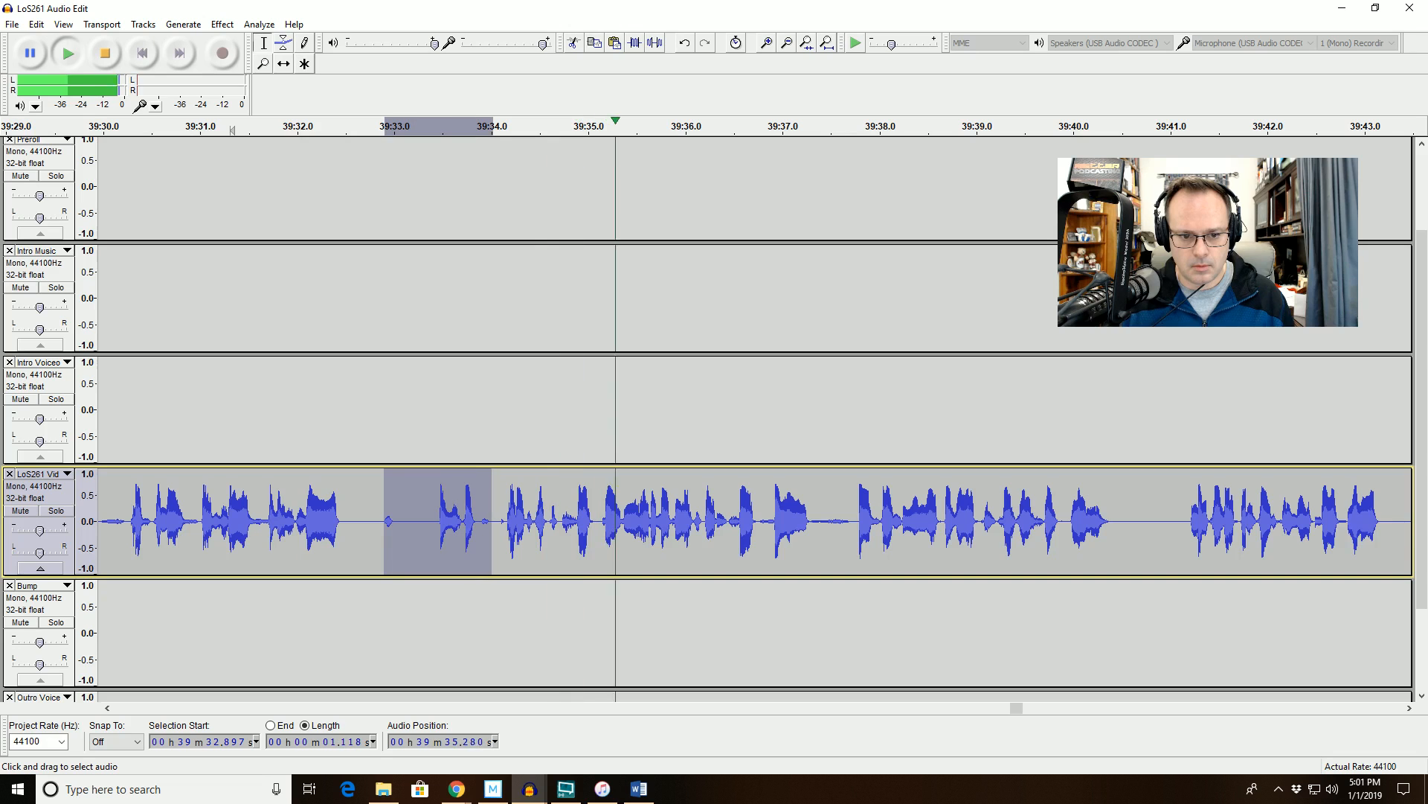
{"action": "key", "text": "space"}
{"action": "key", "text": "Delete"}
{"action": "left_click", "coordinate": [237, 508]}
{"action": "key", "text": "space"}
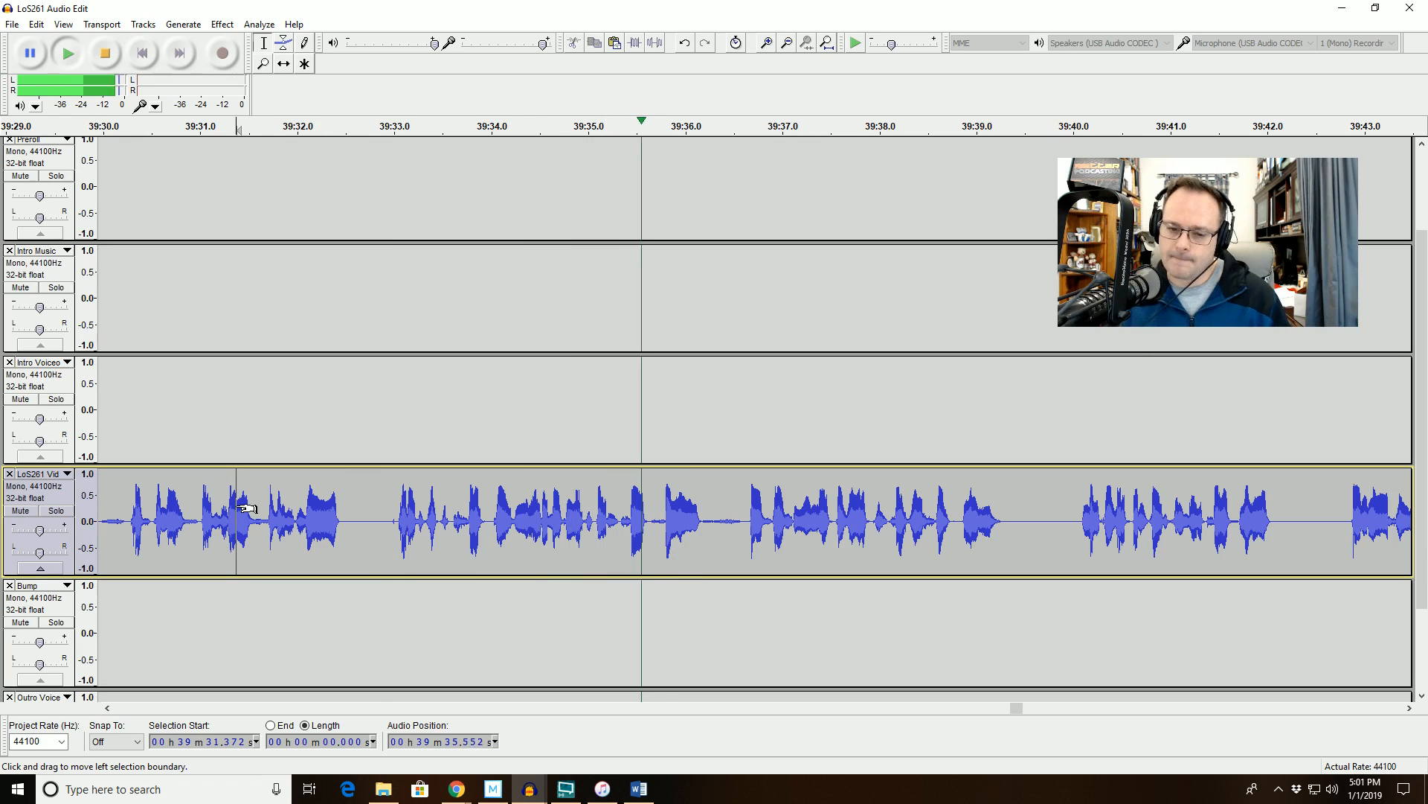
Audition the 2.061-second passage from 39:58.100, delete about 0.4 seconds of speech near 39:58.8, and replay from 39:58.219.
{"action": "left_click", "coordinate": [1088, 711]}
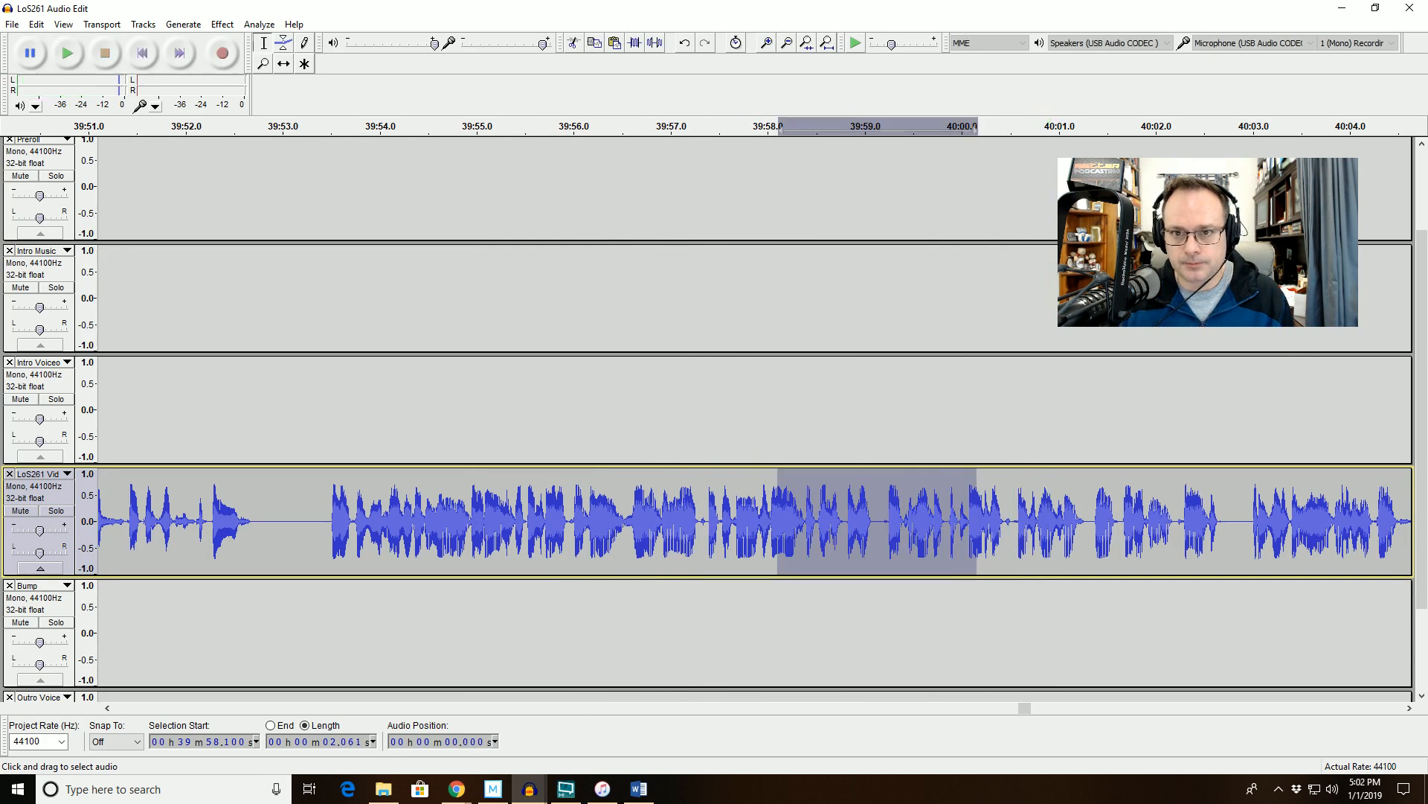
{"action": "left_click", "coordinate": [807, 42]}
{"action": "key", "text": "space"}
{"action": "left_click_drag", "start_coordinate": [555, 520], "coordinate": [790, 520]}
{"action": "key", "text": "space"}
{"action": "key", "text": "Delete"}
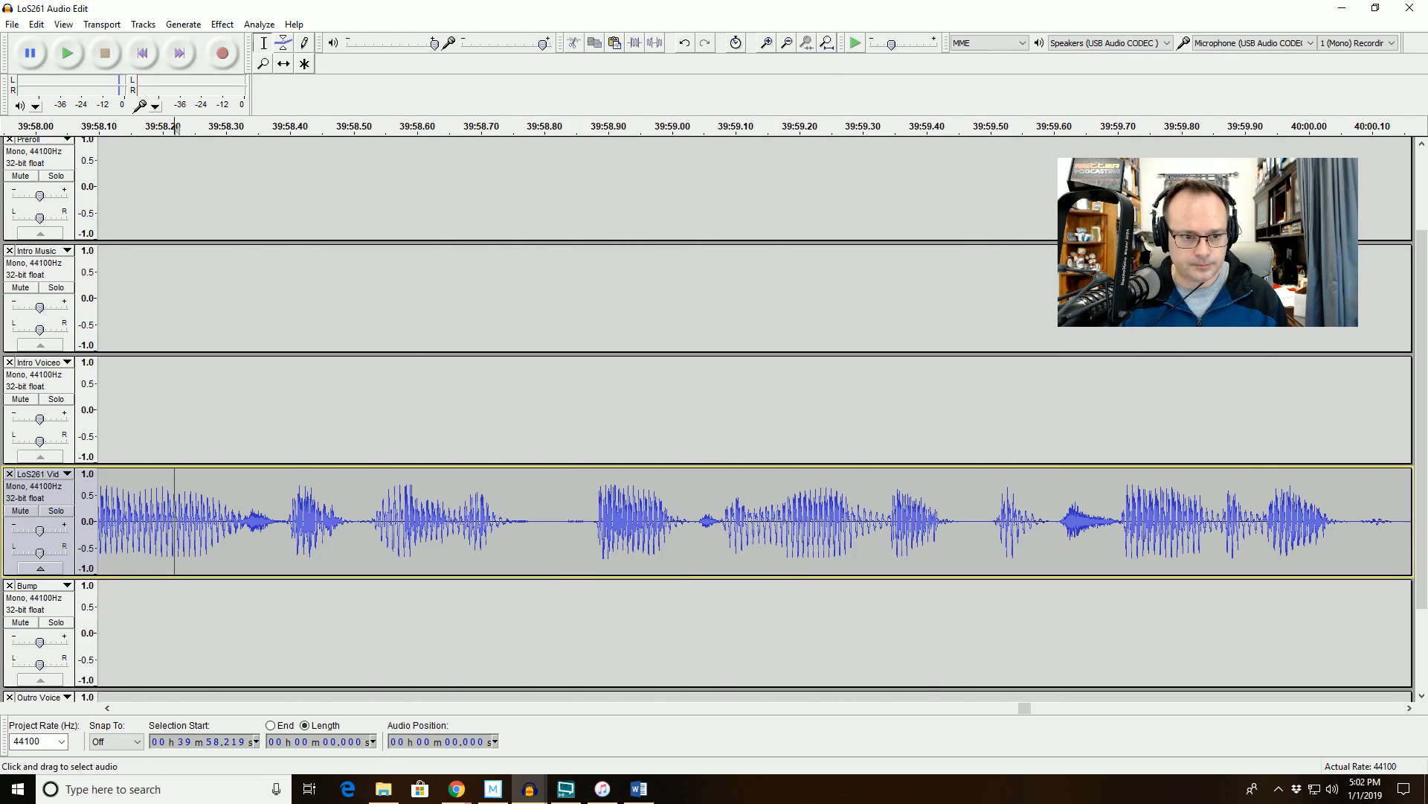
{"action": "key", "text": "space"}
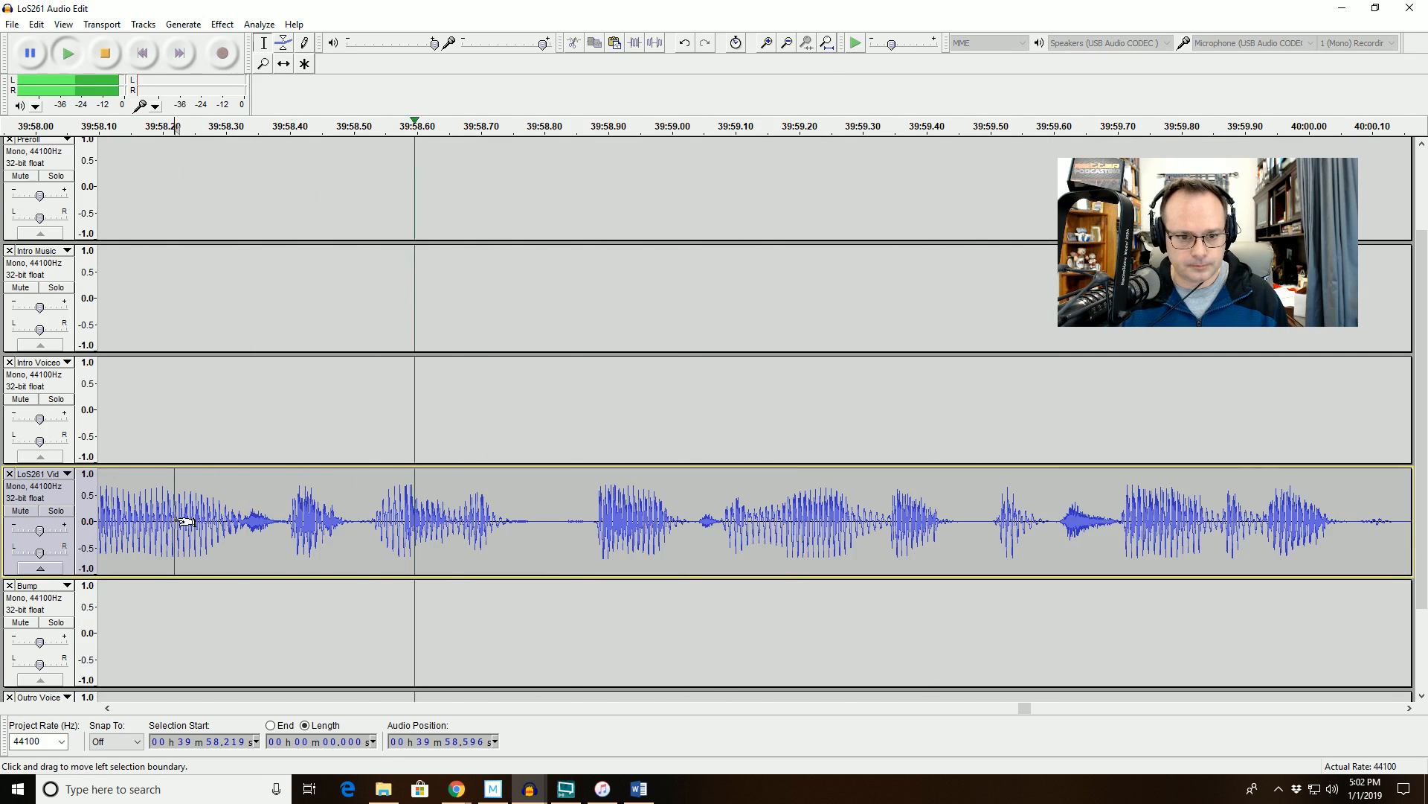
Delete the word of about 0.45 seconds starting at 40:17.960 and resume playback from the cut.
{"action": "left_click", "coordinate": [786, 44]}
{"action": "left_click", "coordinate": [786, 45]}
{"action": "left_click", "coordinate": [785, 45]}
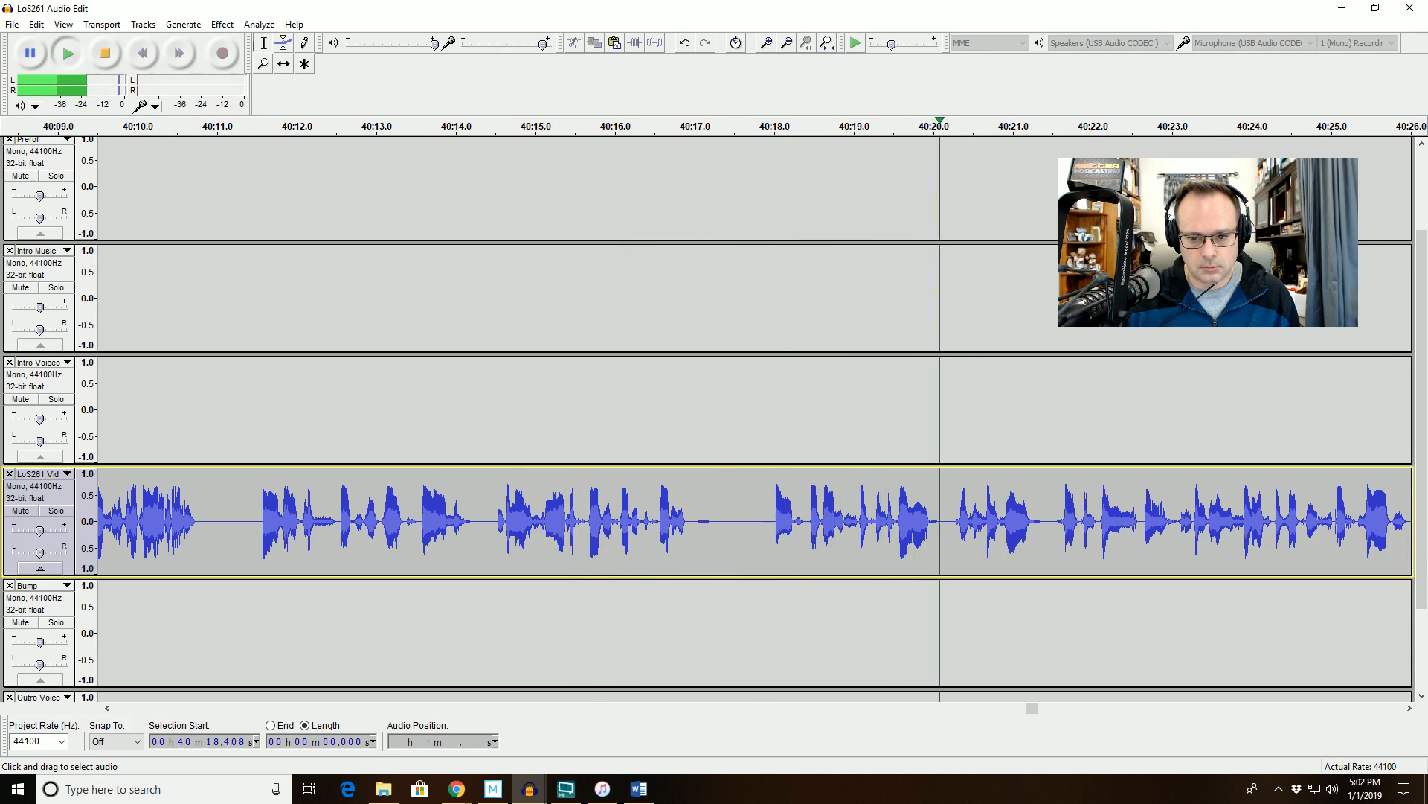
{"action": "left_click_drag", "start_coordinate": [771, 521], "coordinate": [806, 521]}
{"action": "key", "text": "space"}
{"action": "key", "text": "Delete"}
{"action": "key", "text": "space"}
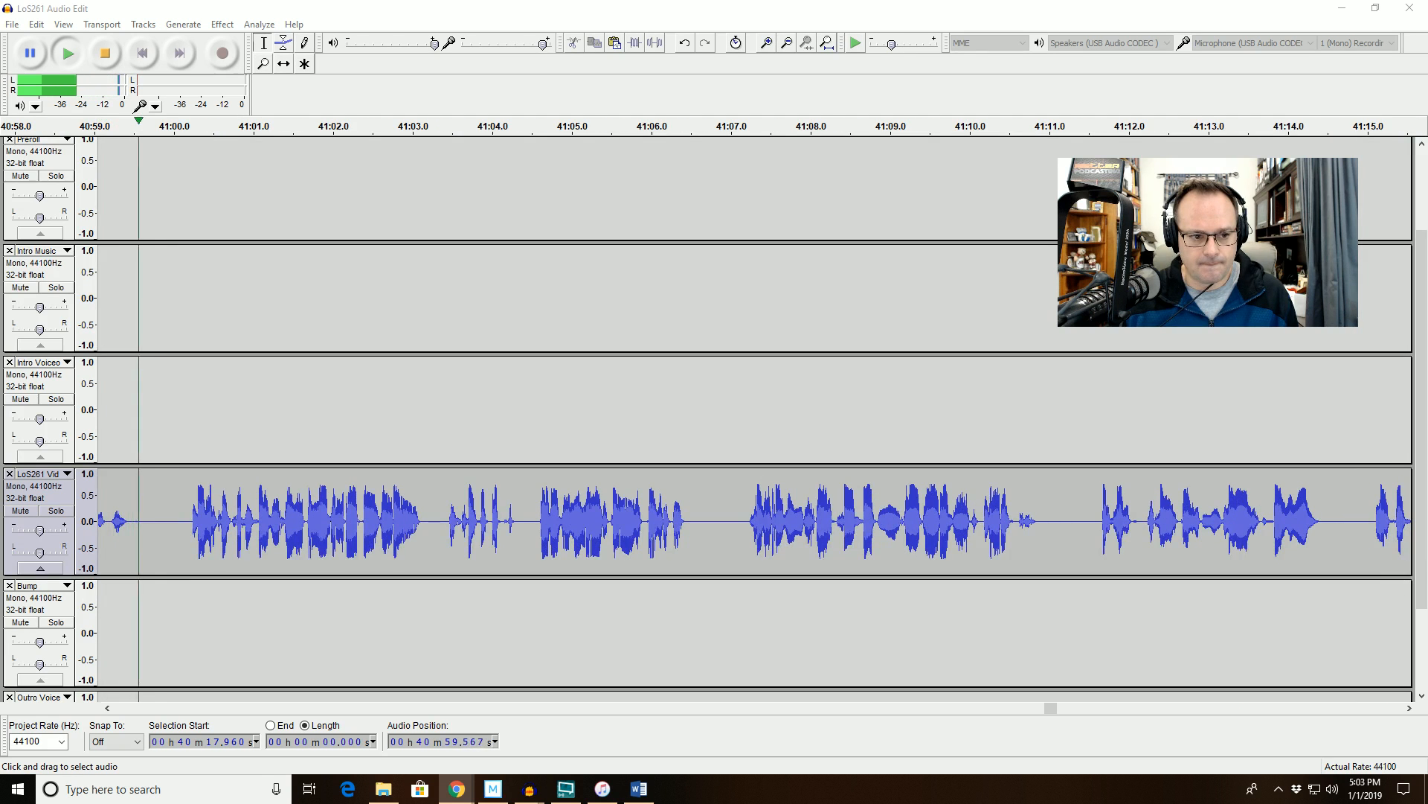
Select the 2.307-second phrase starting at 40:57.553 and audition it.
{"action": "left_click_drag", "start_coordinate": [147, 520], "coordinate": [38, 521]}
{"action": "key", "text": "space"}
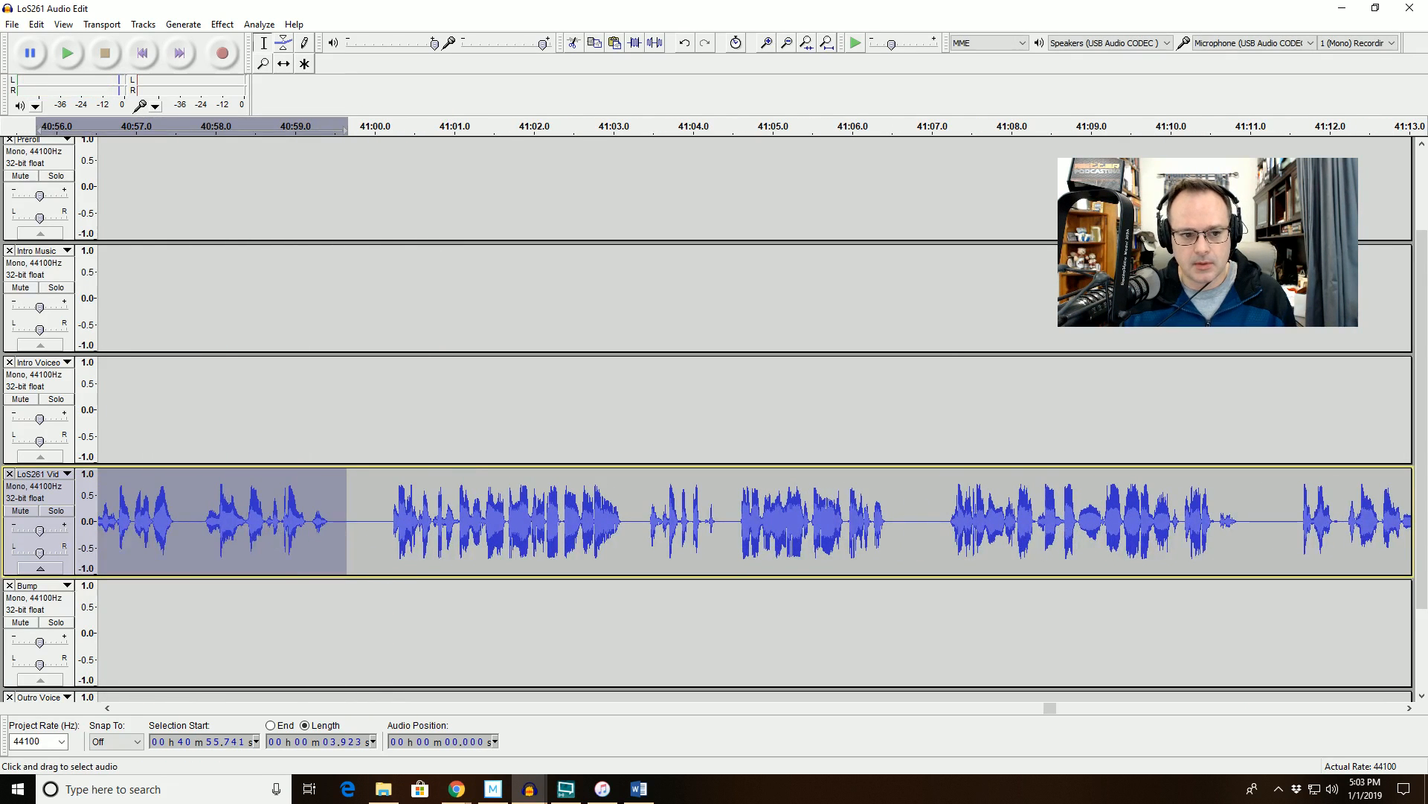
{"action": "left_click_drag", "start_coordinate": [179, 520], "coordinate": [362, 521]}
{"action": "left_click", "coordinate": [806, 42]}
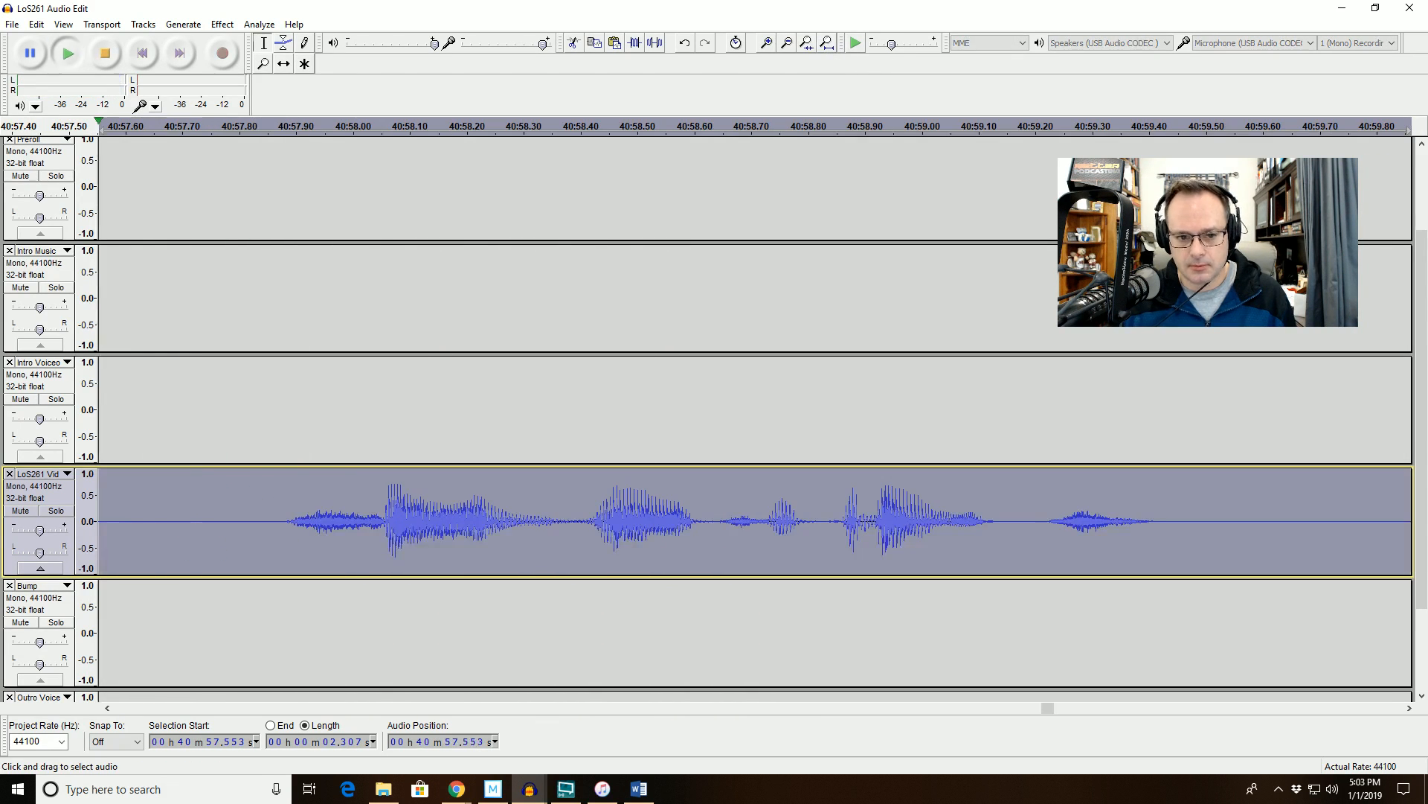
{"action": "key", "text": "space"}
Delete the 0.775-second section of speech starting at 40:57.864 and play on from the cut.
{"action": "left_click", "coordinate": [713, 521]}
{"action": "left_click_drag", "start_coordinate": [713, 521], "coordinate": [279, 520]}
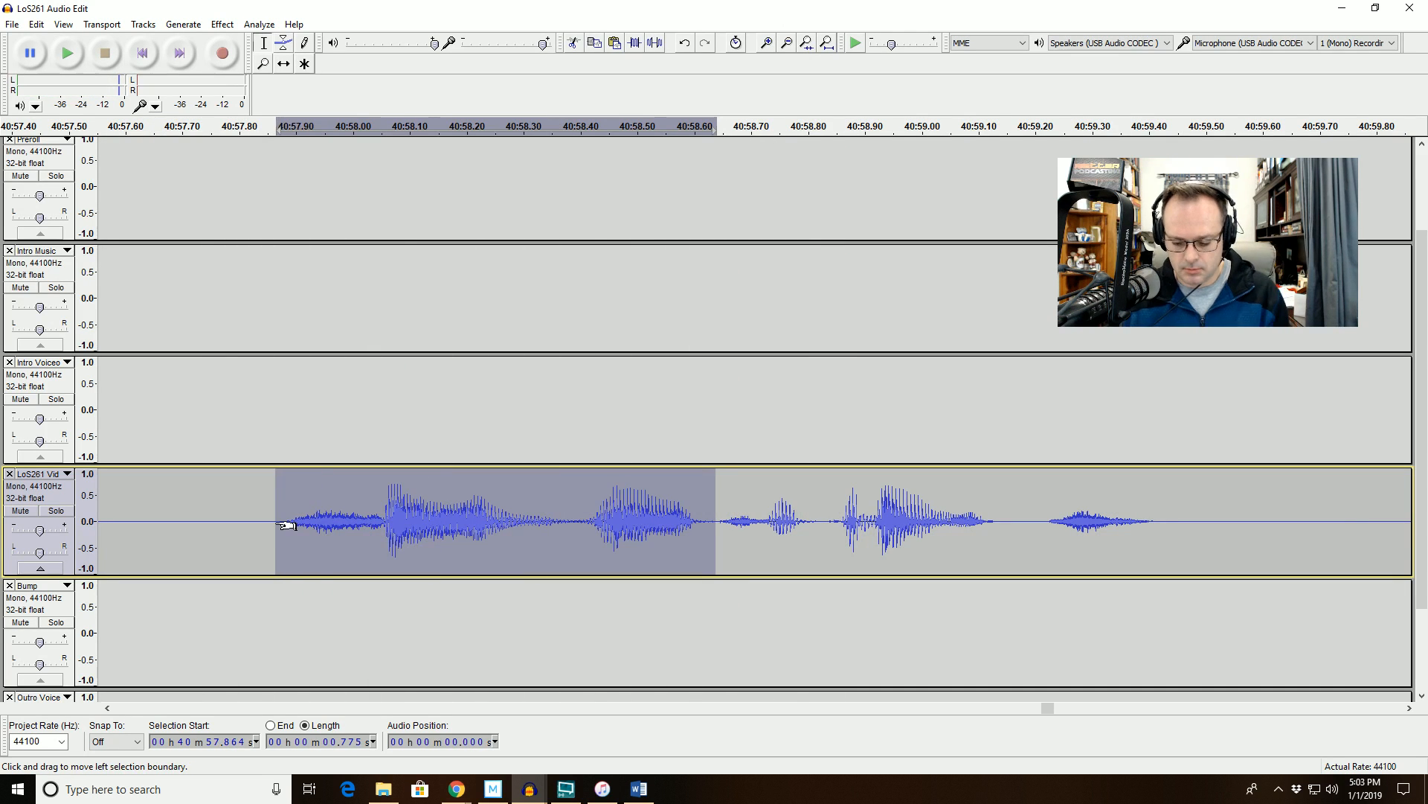
{"action": "key", "text": "Delete"}
{"action": "key", "text": "space"}
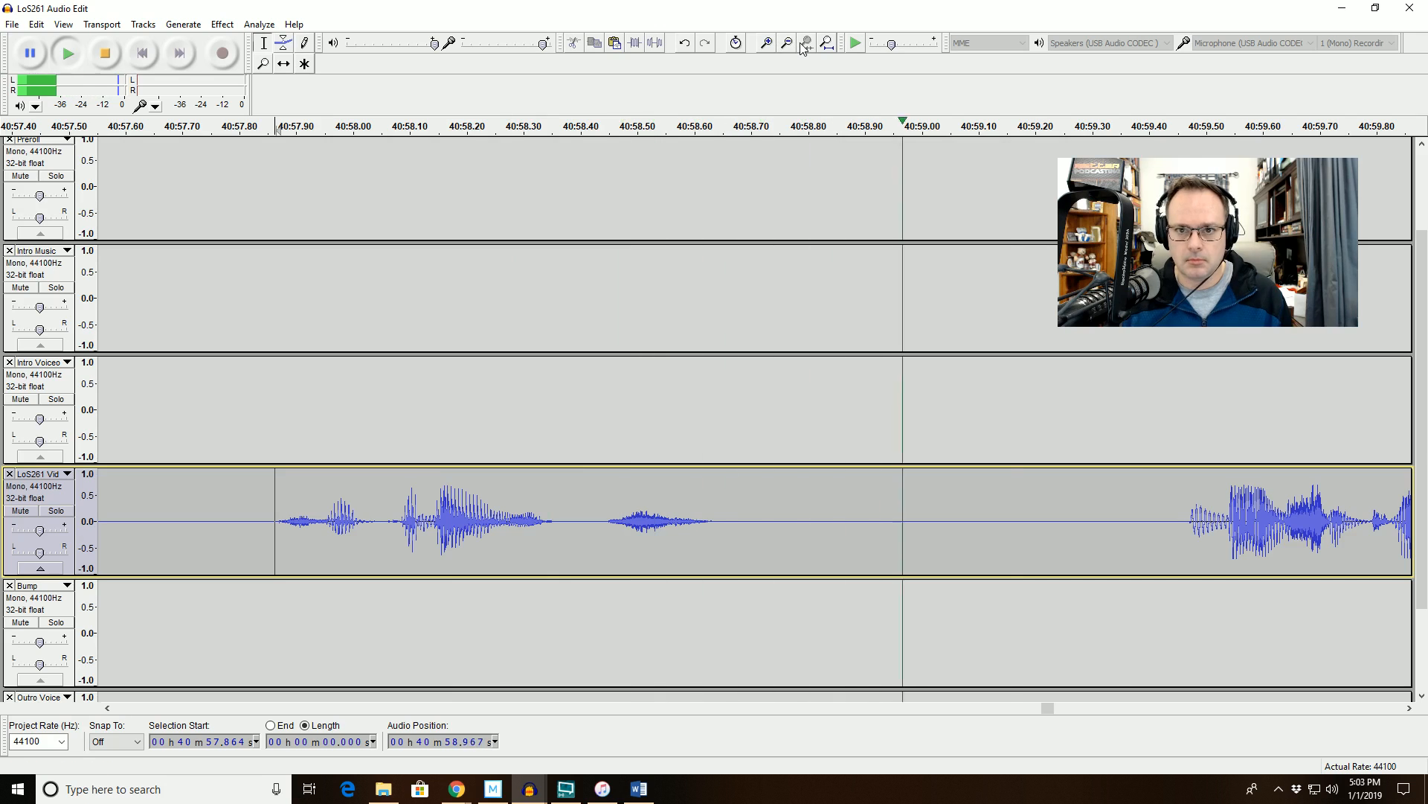
Listen on through the speech, delete the short noise starting at 42:23.274, and resume playback from there.
{"action": "left_click", "coordinate": [787, 43]}
{"action": "left_click", "coordinate": [788, 44]}
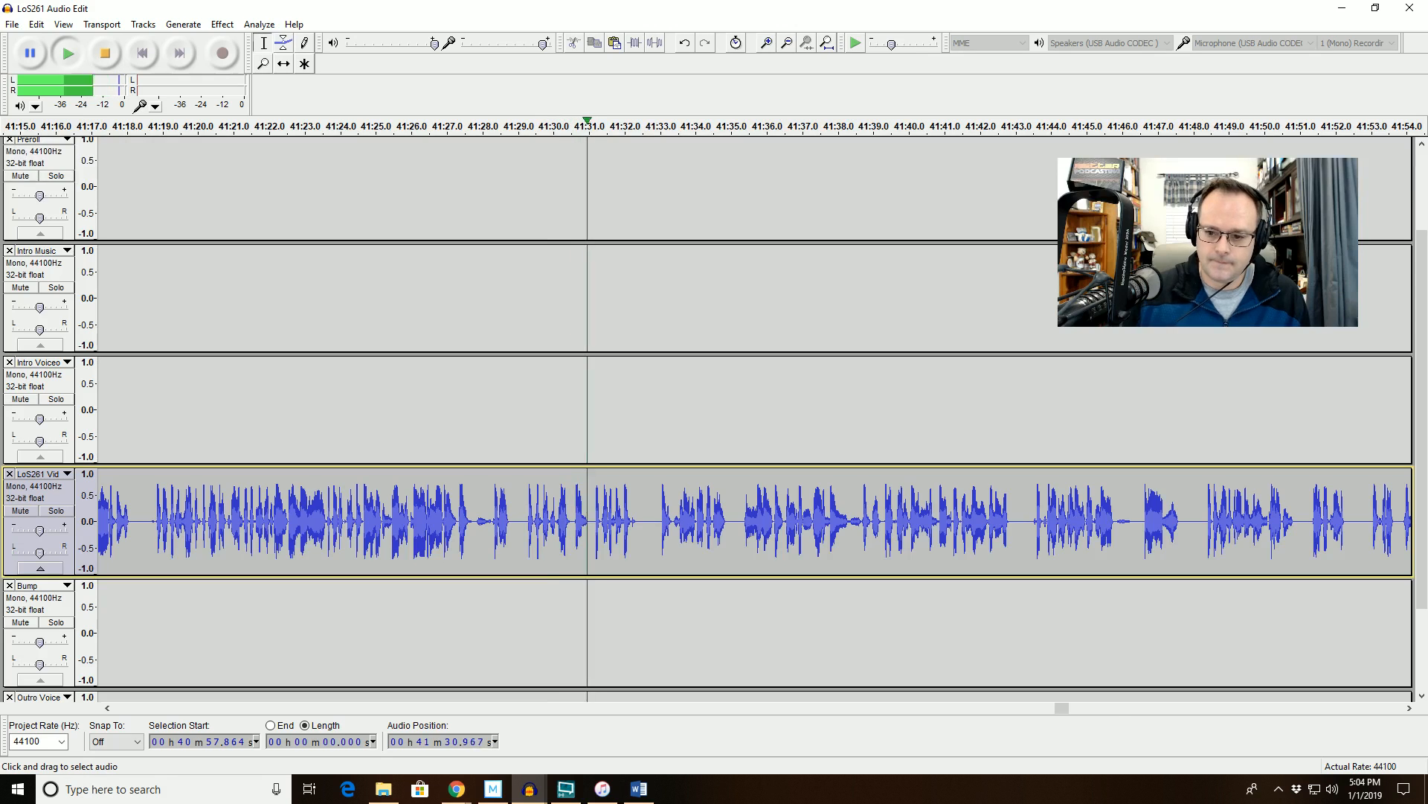
{"action": "left_click", "coordinate": [1113, 707]}
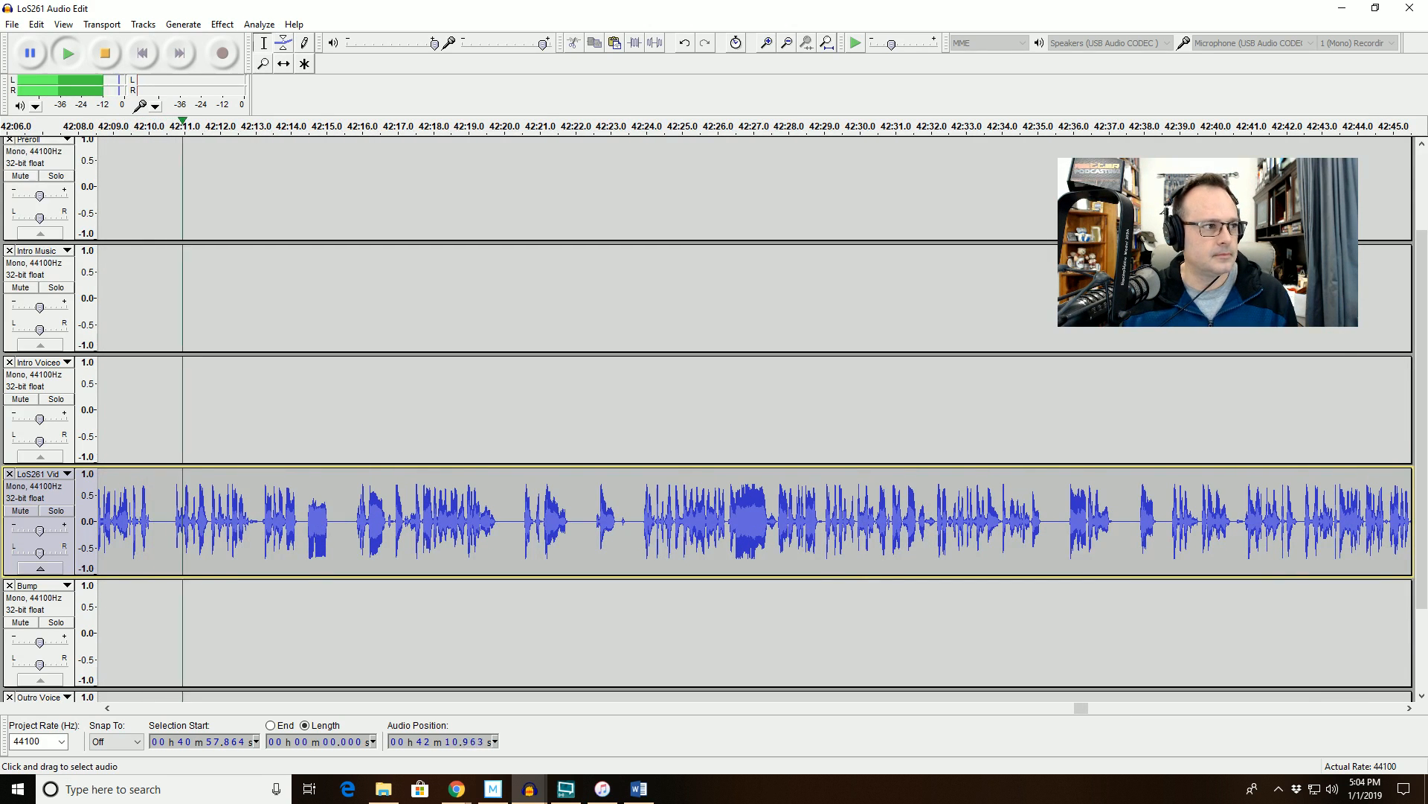
{"action": "key", "text": "alt+Tab"}
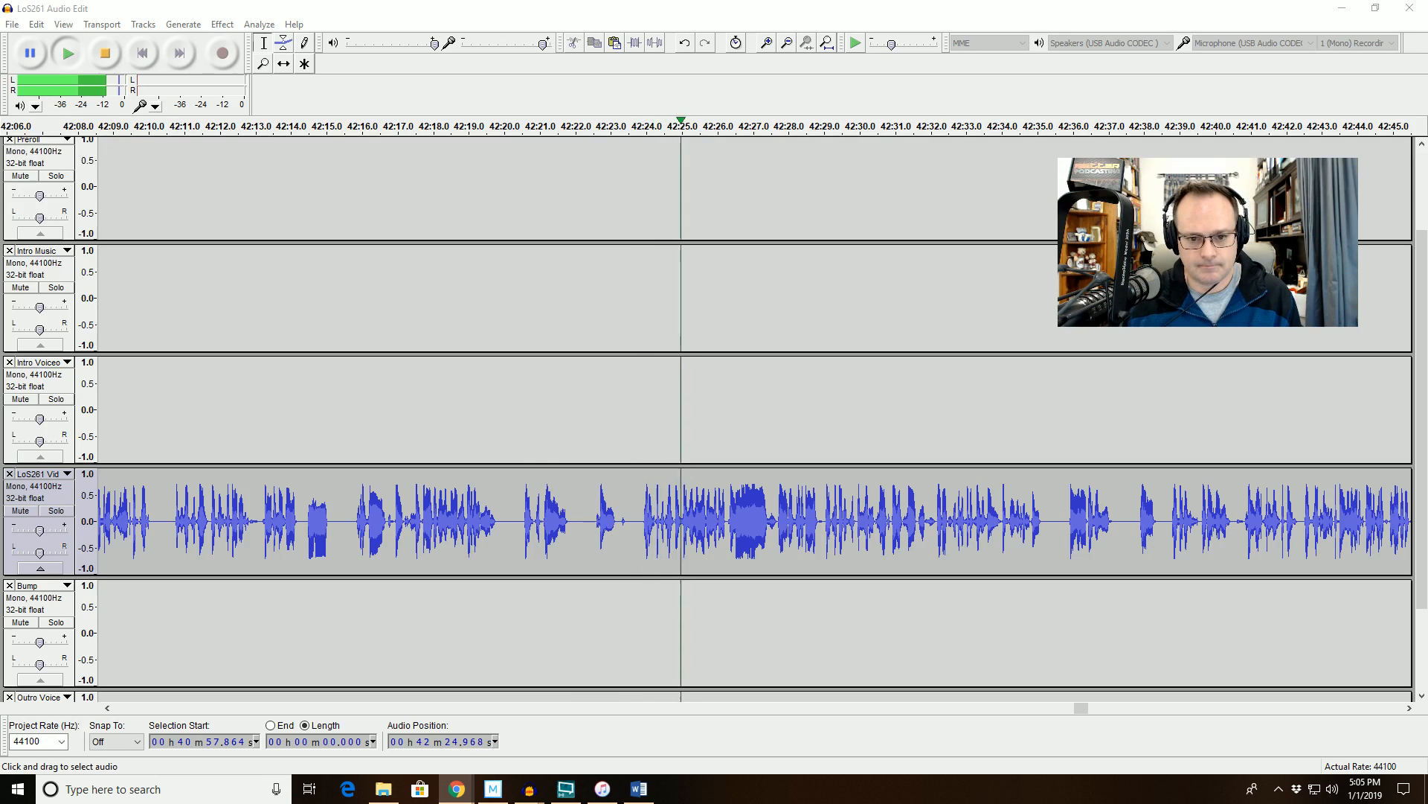
{"action": "left_click_drag", "start_coordinate": [621, 524], "coordinate": [628, 524]}
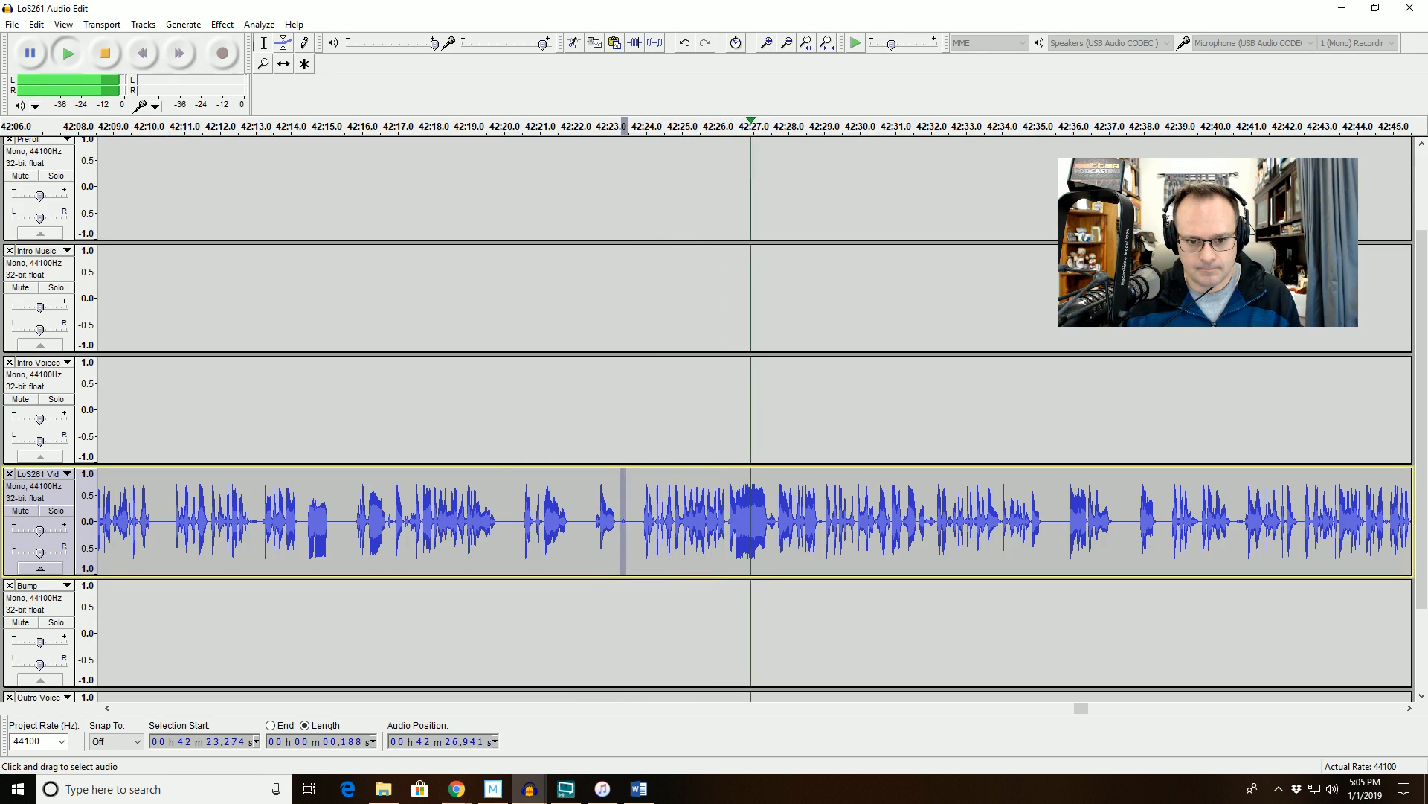
{"action": "key", "text": "space"}
{"action": "key", "text": "Delete"}
{"action": "key", "text": "space"}
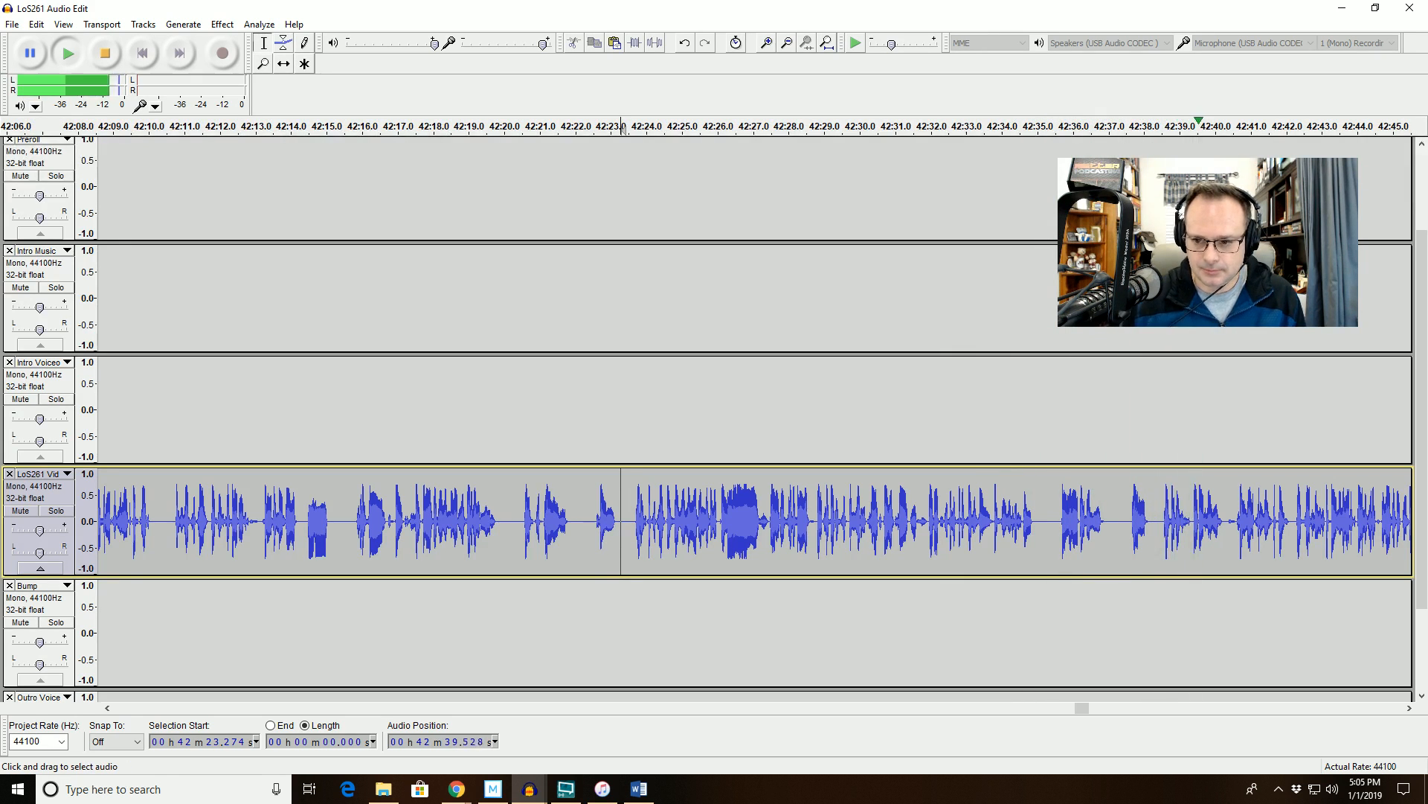
Delete the 0.920-second false start at 42:37.600 and replay the cut from 42:34.191.
{"action": "left_click_drag", "start_coordinate": [1132, 521], "coordinate": [1162, 521]}
{"action": "key", "text": "space"}
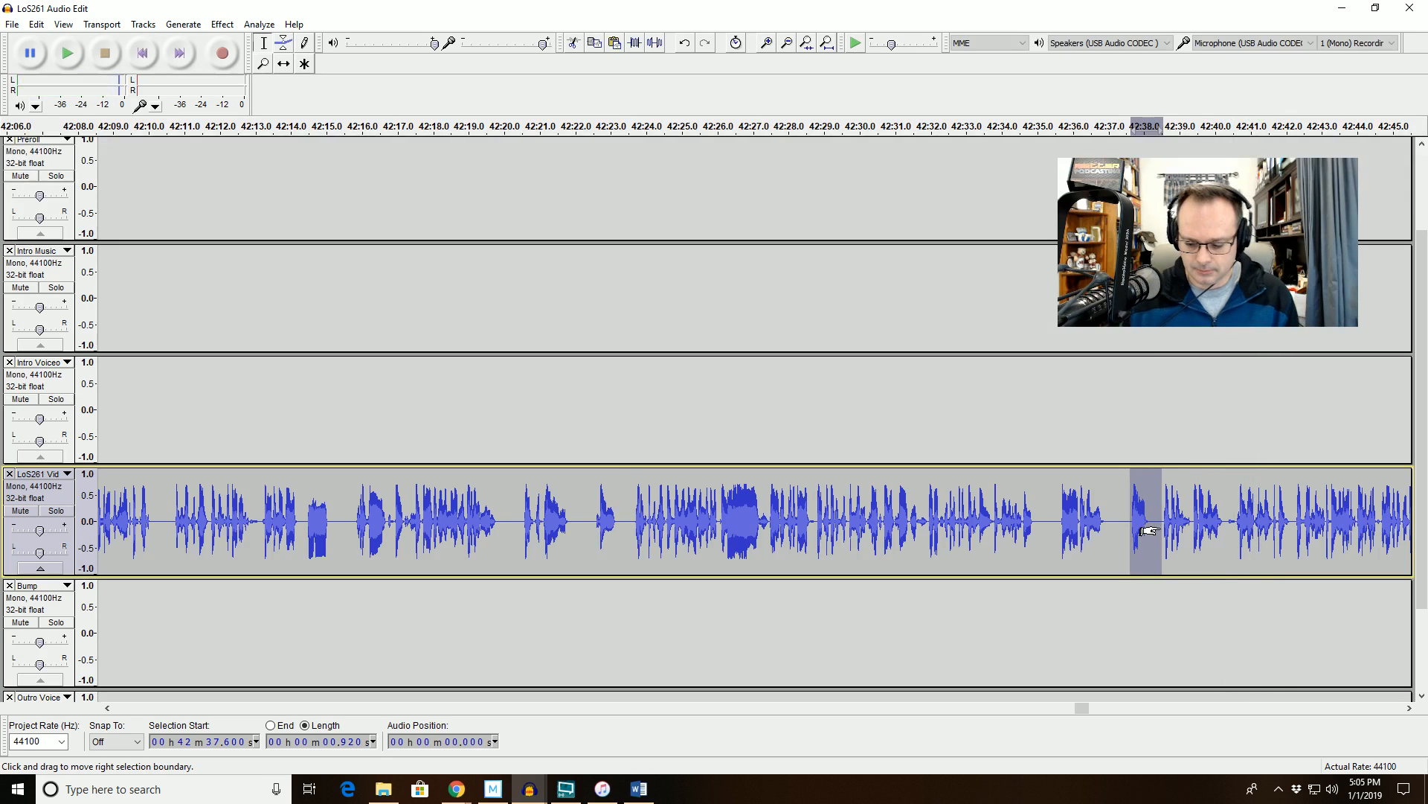
{"action": "key", "text": "Delete"}
{"action": "left_click", "coordinate": [1009, 126]}
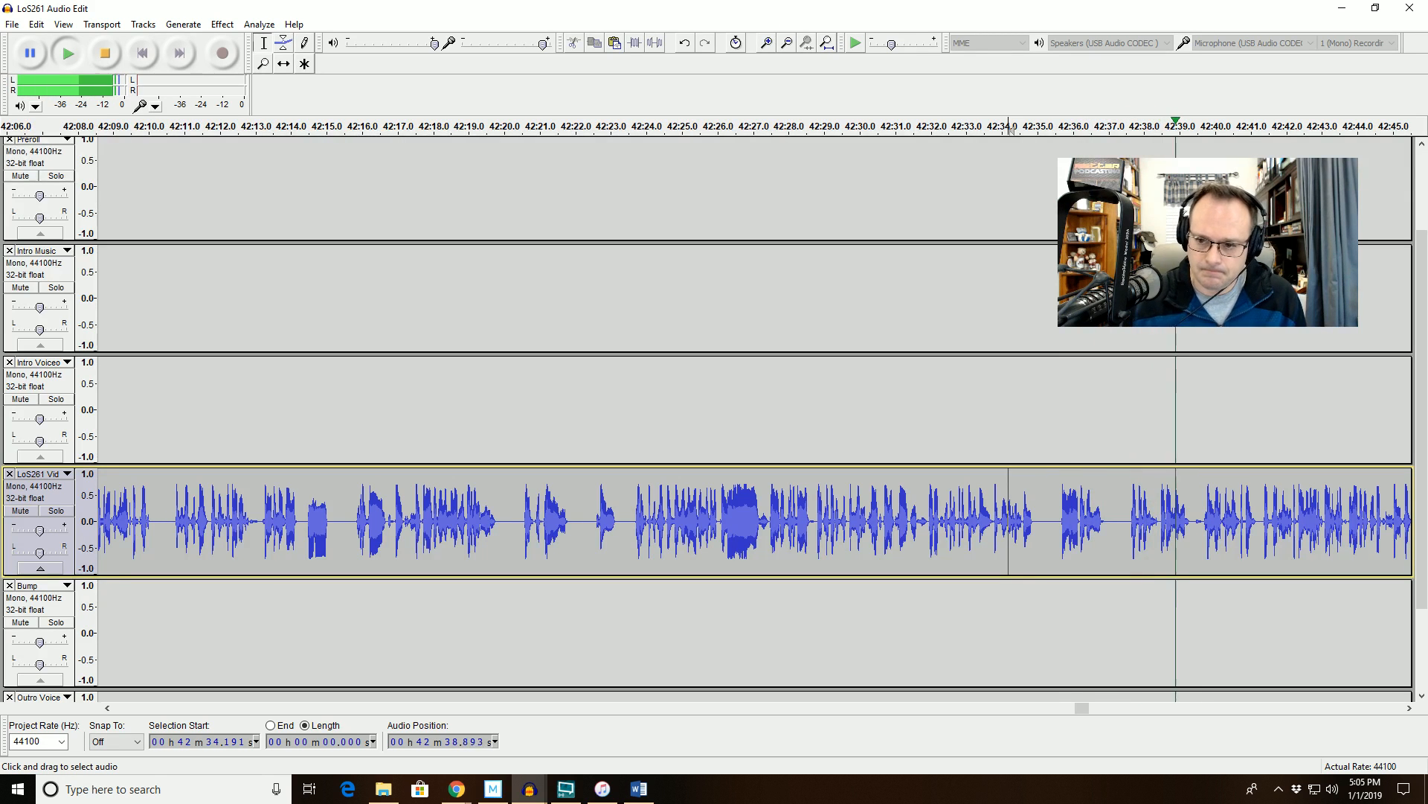
Listen on to about 43:59, delete the 0.774-second word starting at 43:55.148, and replay from about 43:52.5.
{"action": "left_click", "coordinate": [1159, 707]}
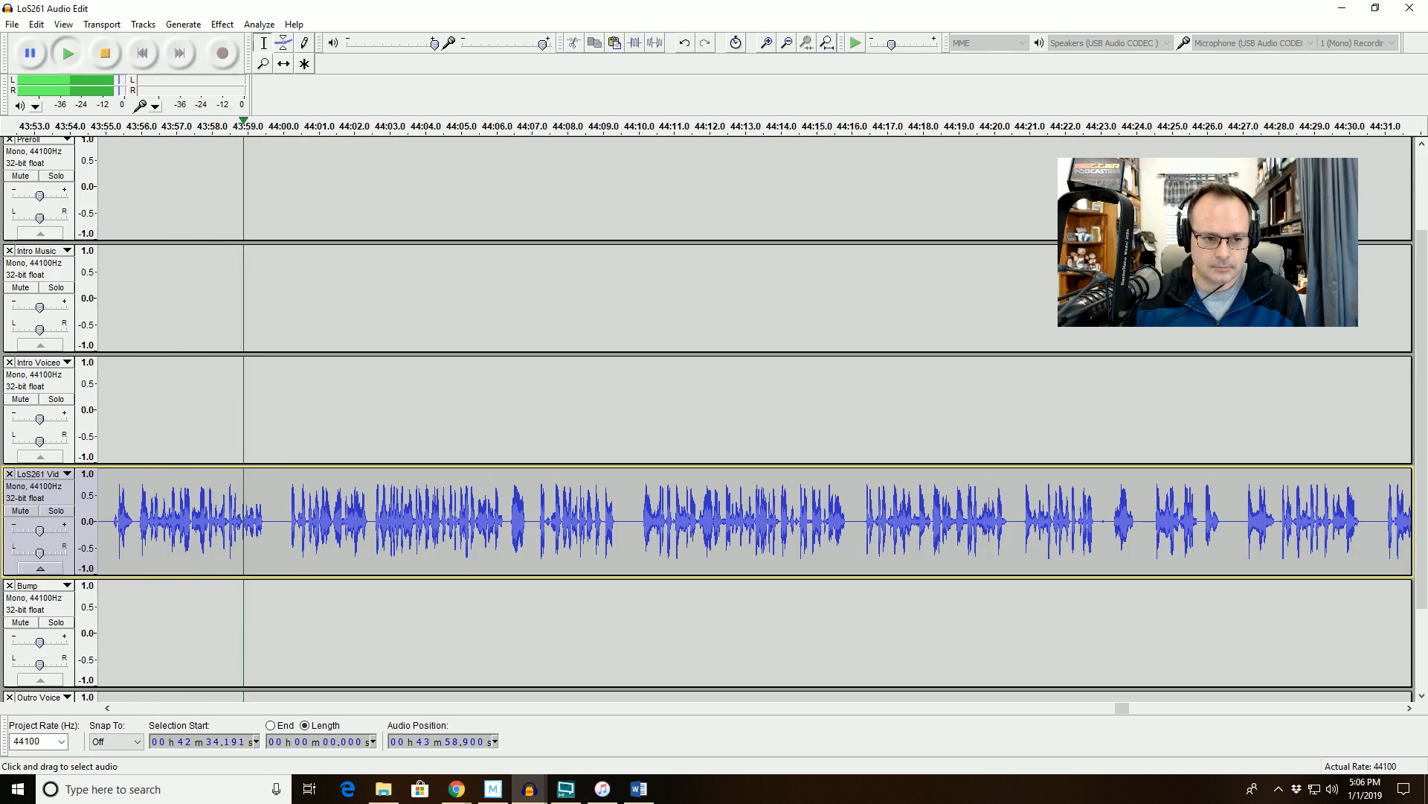
{"action": "key", "text": "space"}
{"action": "left_click", "coordinate": [204, 521]}
{"action": "left_click_drag", "start_coordinate": [176, 521], "coordinate": [77, 521]}
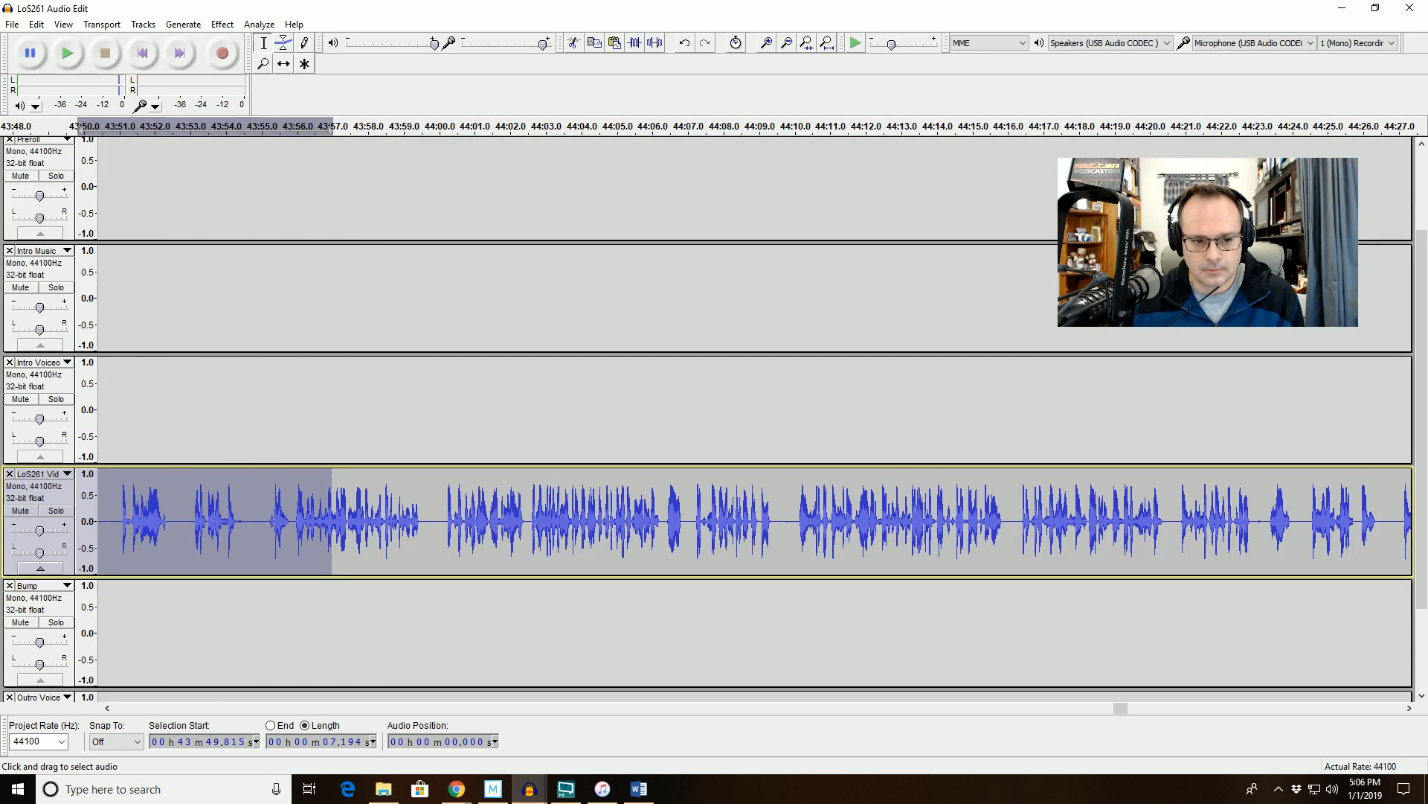
{"action": "left_click_drag", "start_coordinate": [268, 520], "coordinate": [284, 521]}
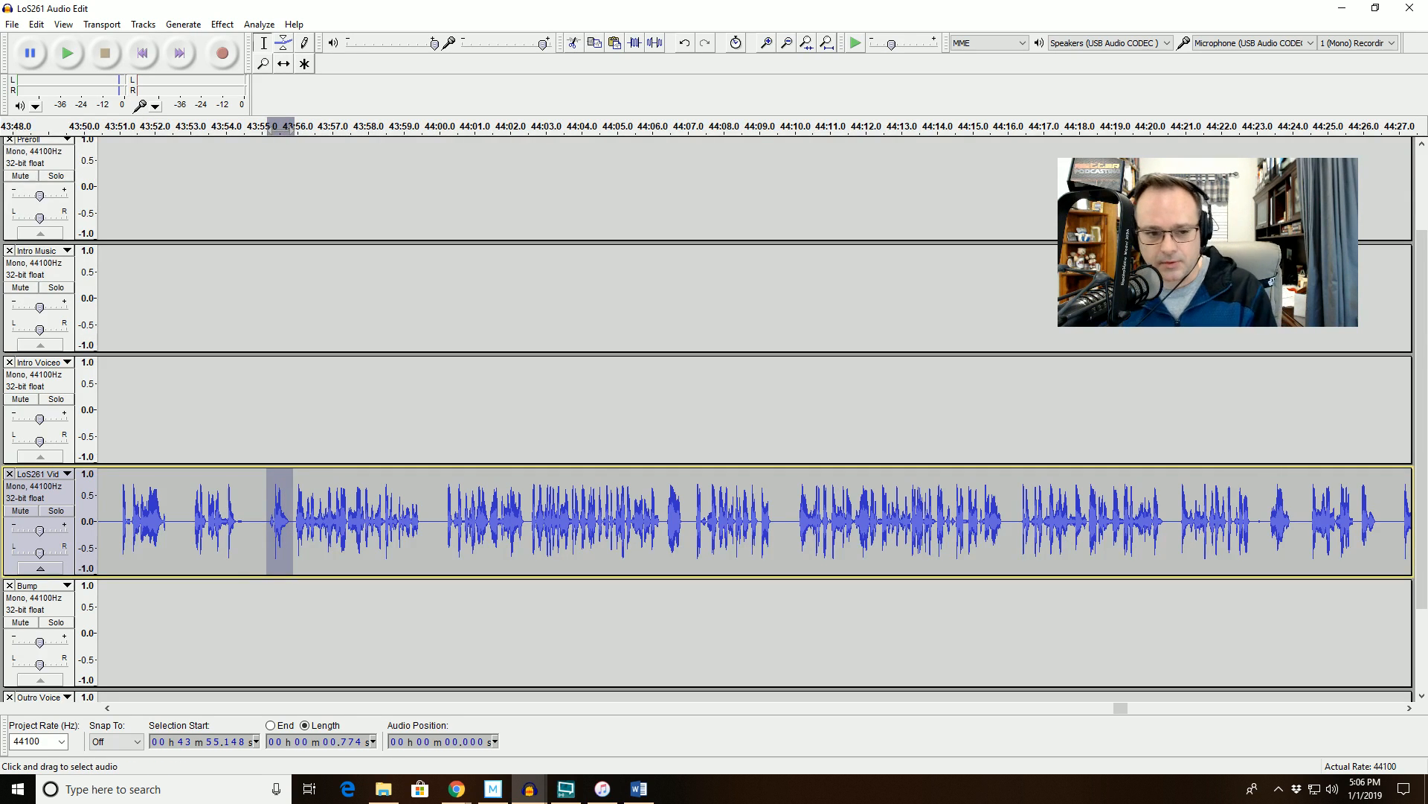
{"action": "key", "text": "Delete"}
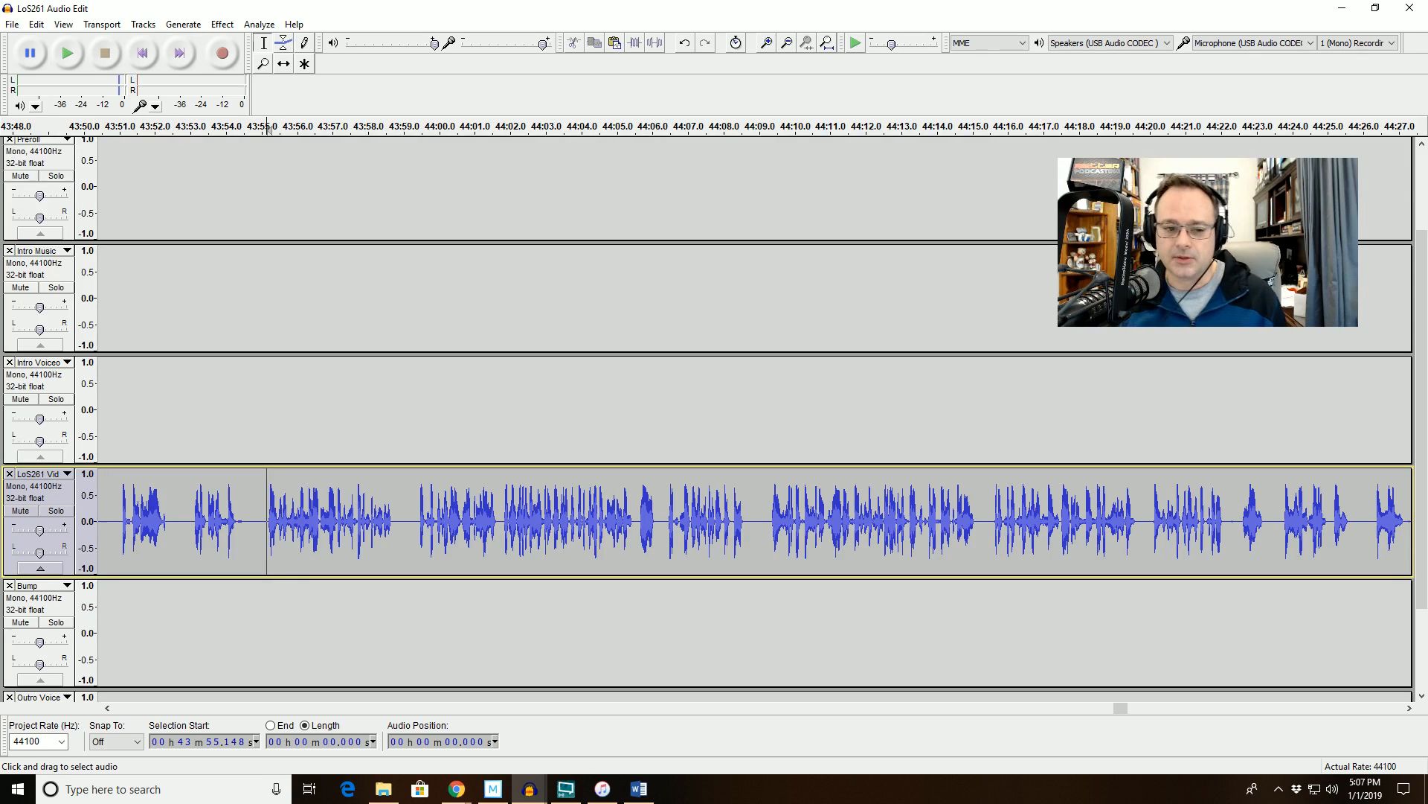
{"action": "left_click", "coordinate": [173, 127]}
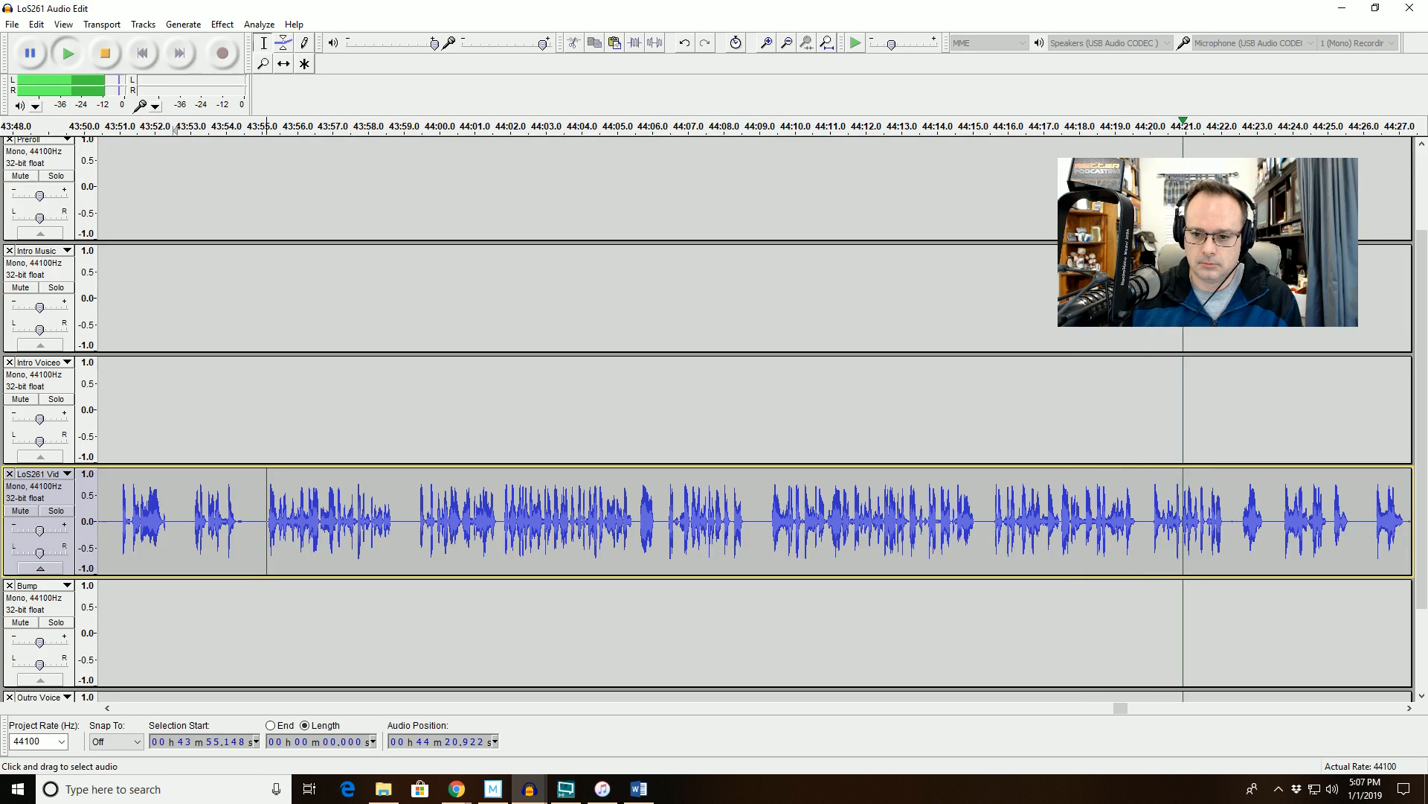
Select the 4.308-second passage starting at 44:15.121 and audition it.
{"action": "left_click_drag", "start_coordinate": [977, 520], "coordinate": [1130, 521]}
{"action": "key", "text": "space"}
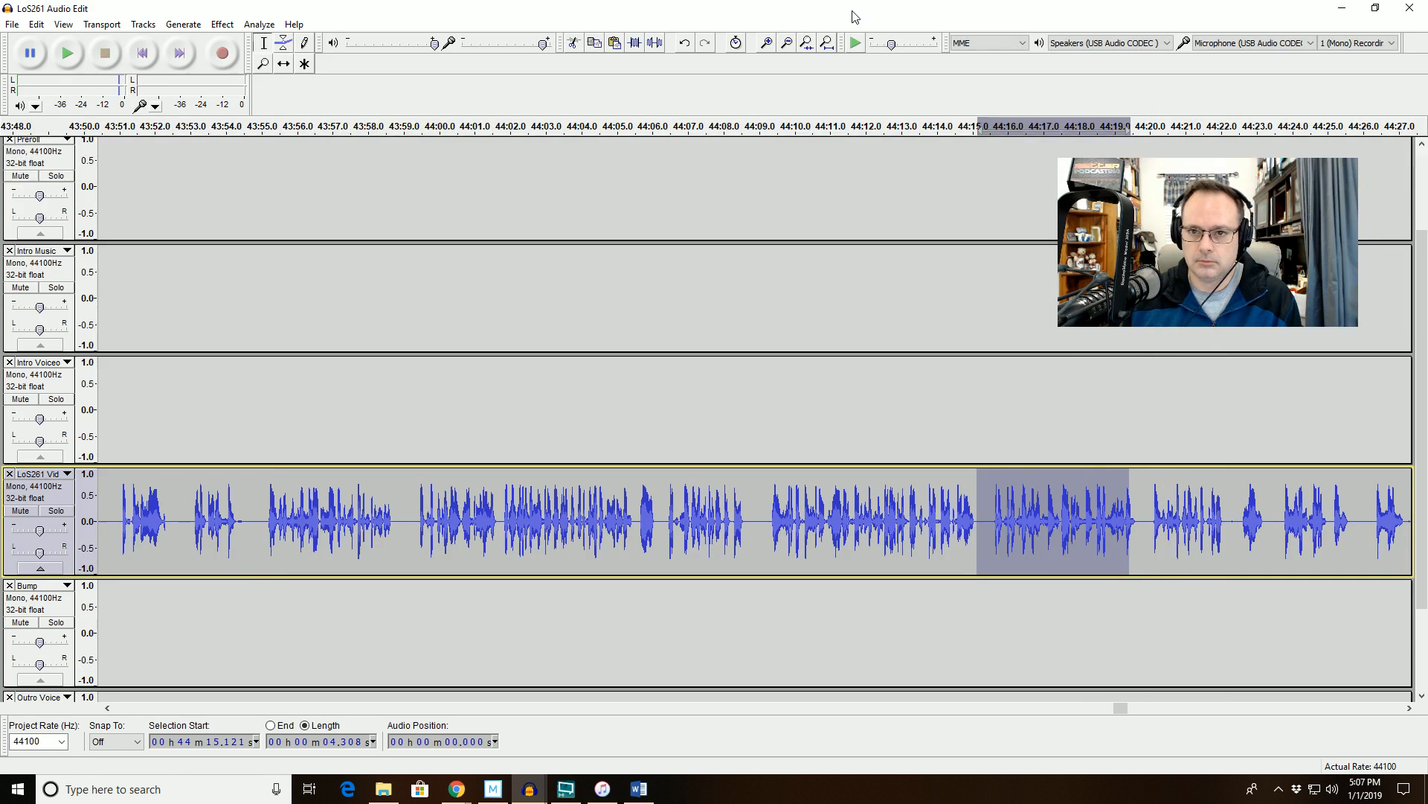
{"action": "left_click", "coordinate": [808, 44]}
{"action": "key", "text": "space"}
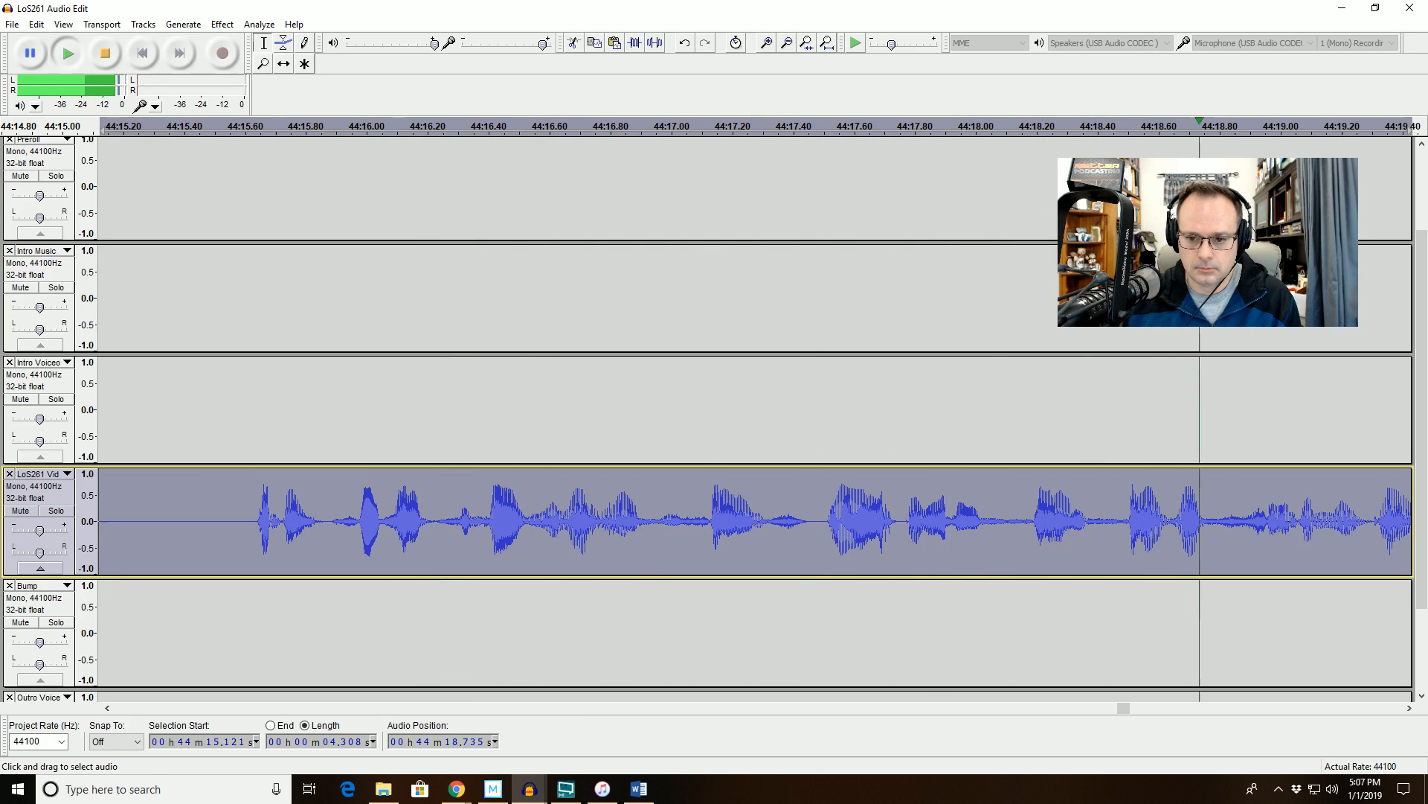
Play the speech from 44:16.811 and repeatedly from 44:16.409 to locate the boundaries of the spoken mistake.
{"action": "left_click", "coordinate": [615, 506]}
{"action": "key", "text": "space"}
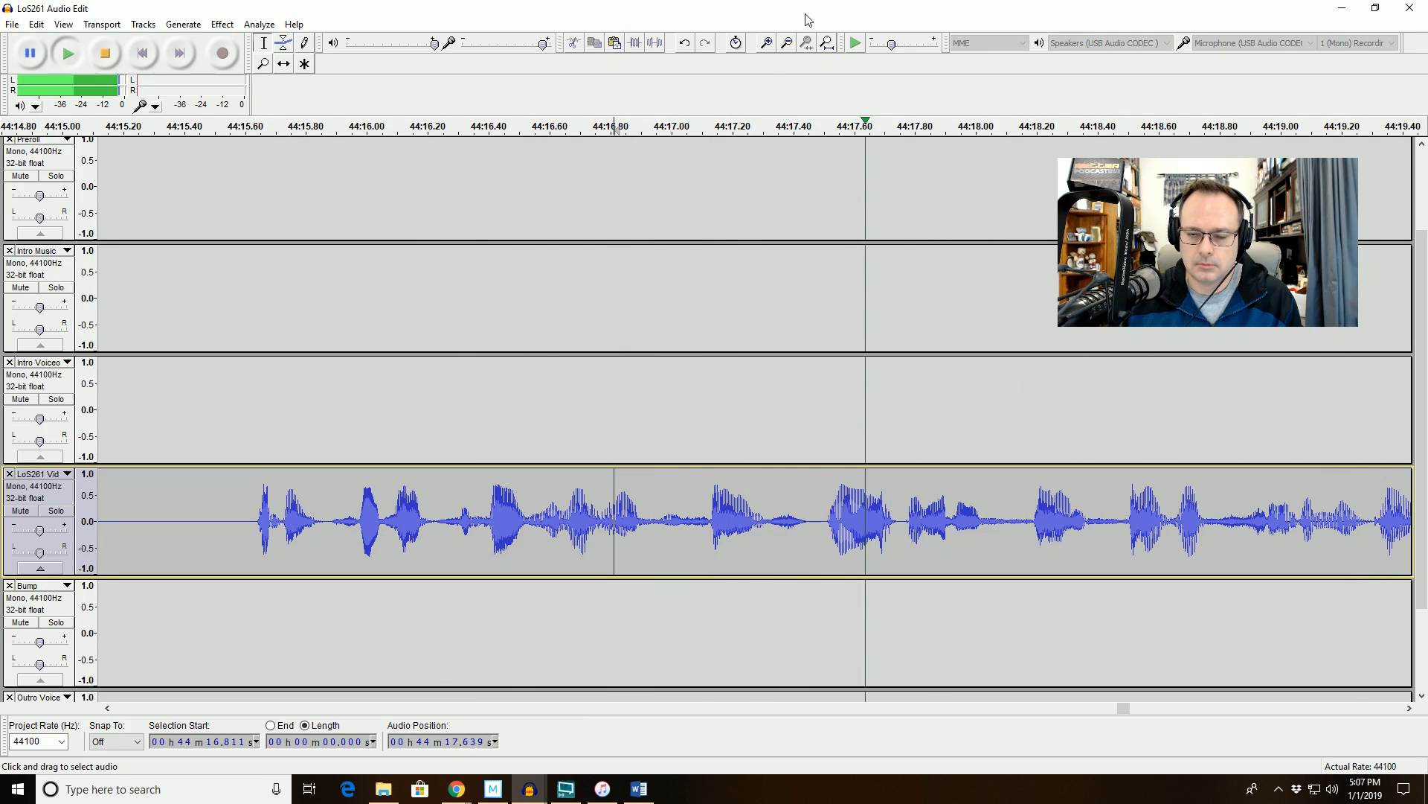
{"action": "key", "text": "space"}
{"action": "key", "text": "space"}
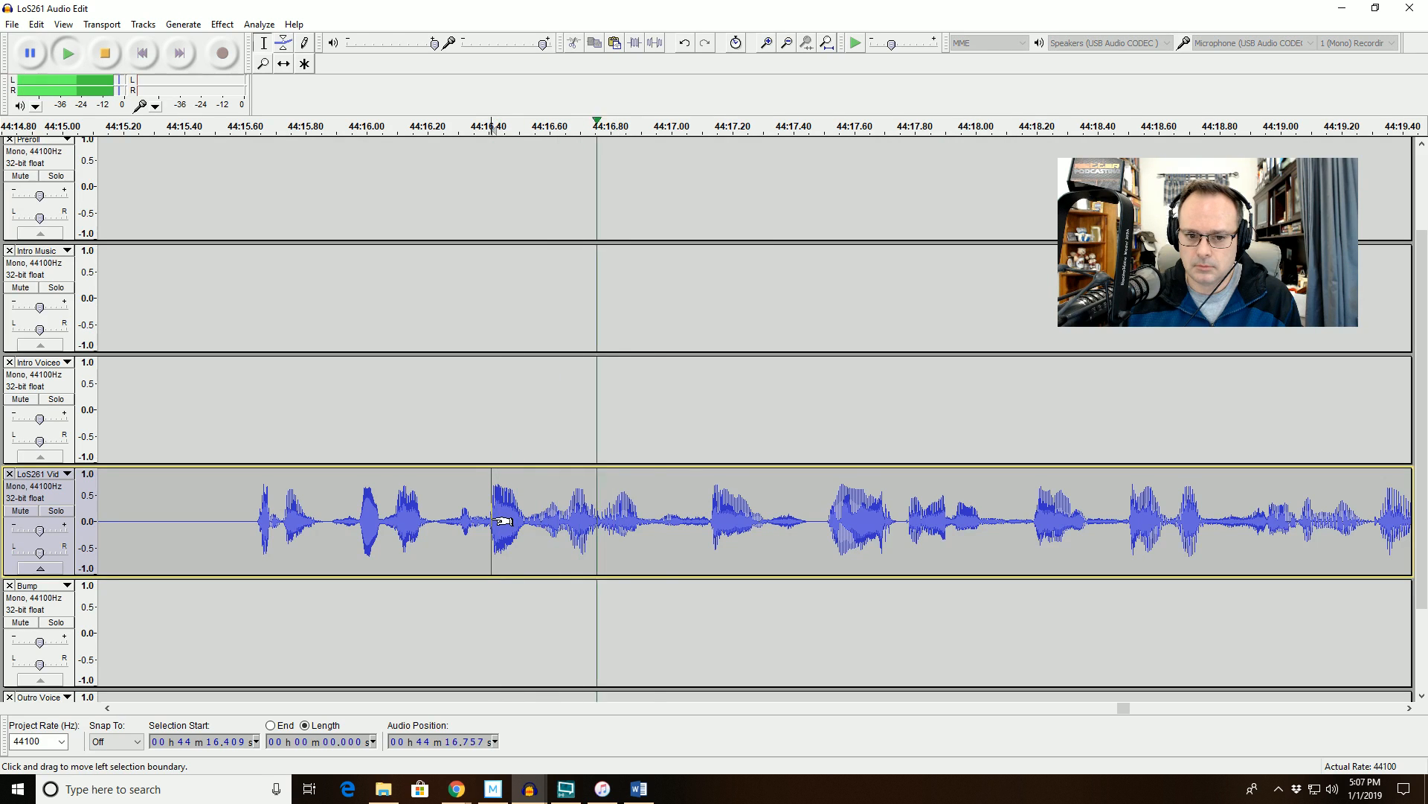
{"action": "key", "text": "space"}
{"action": "key", "text": "space"}
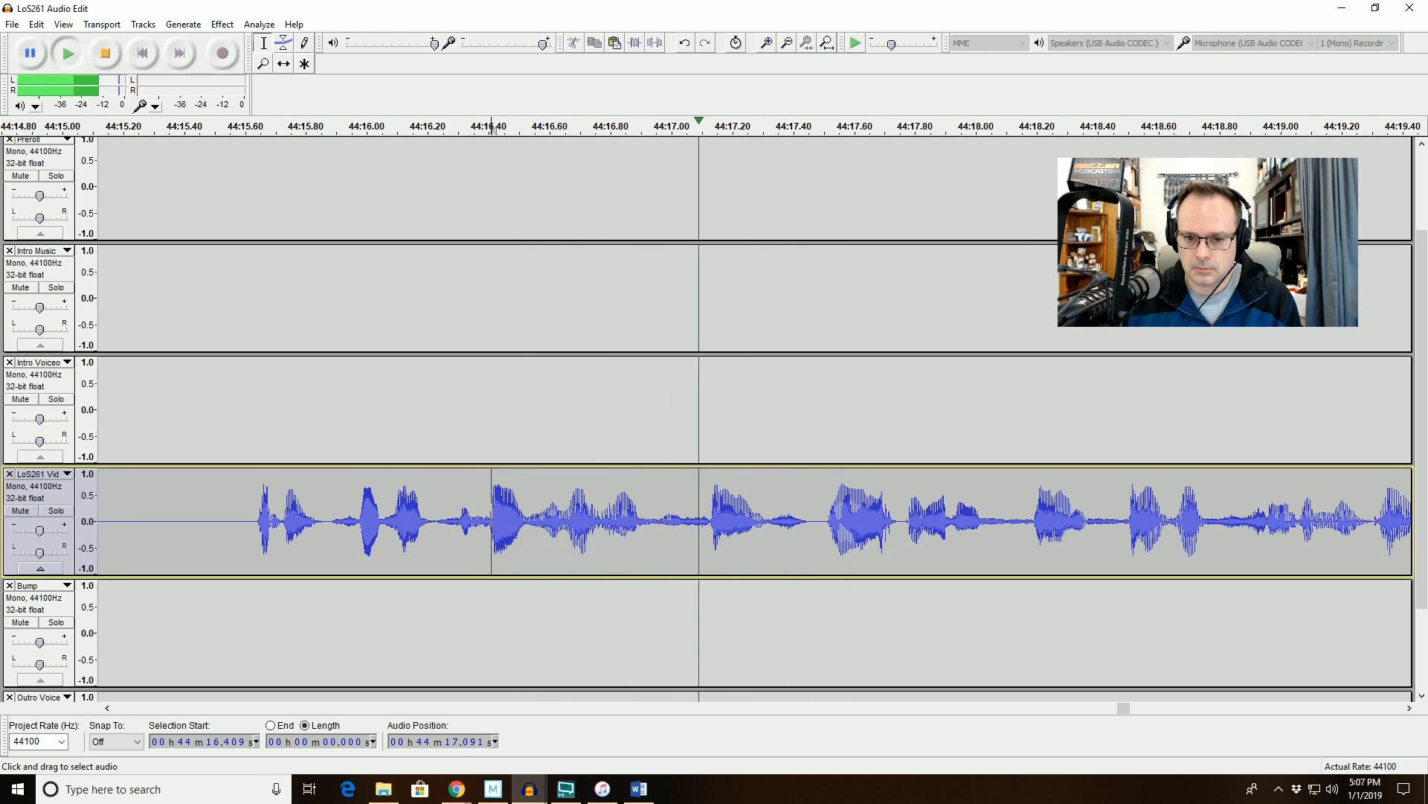
{"action": "key", "text": "space"}
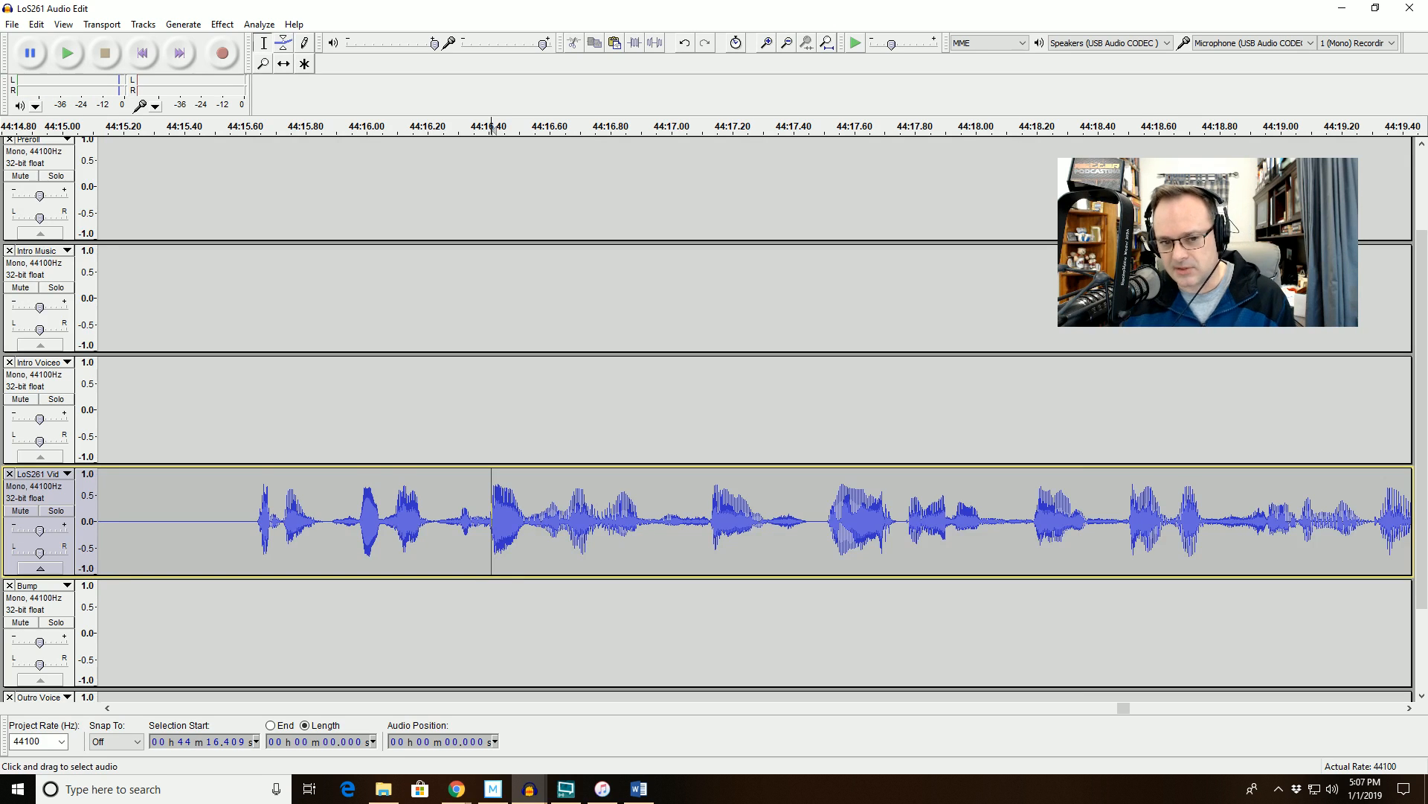
{"action": "key", "text": "space"}
{"action": "key", "text": "space"}
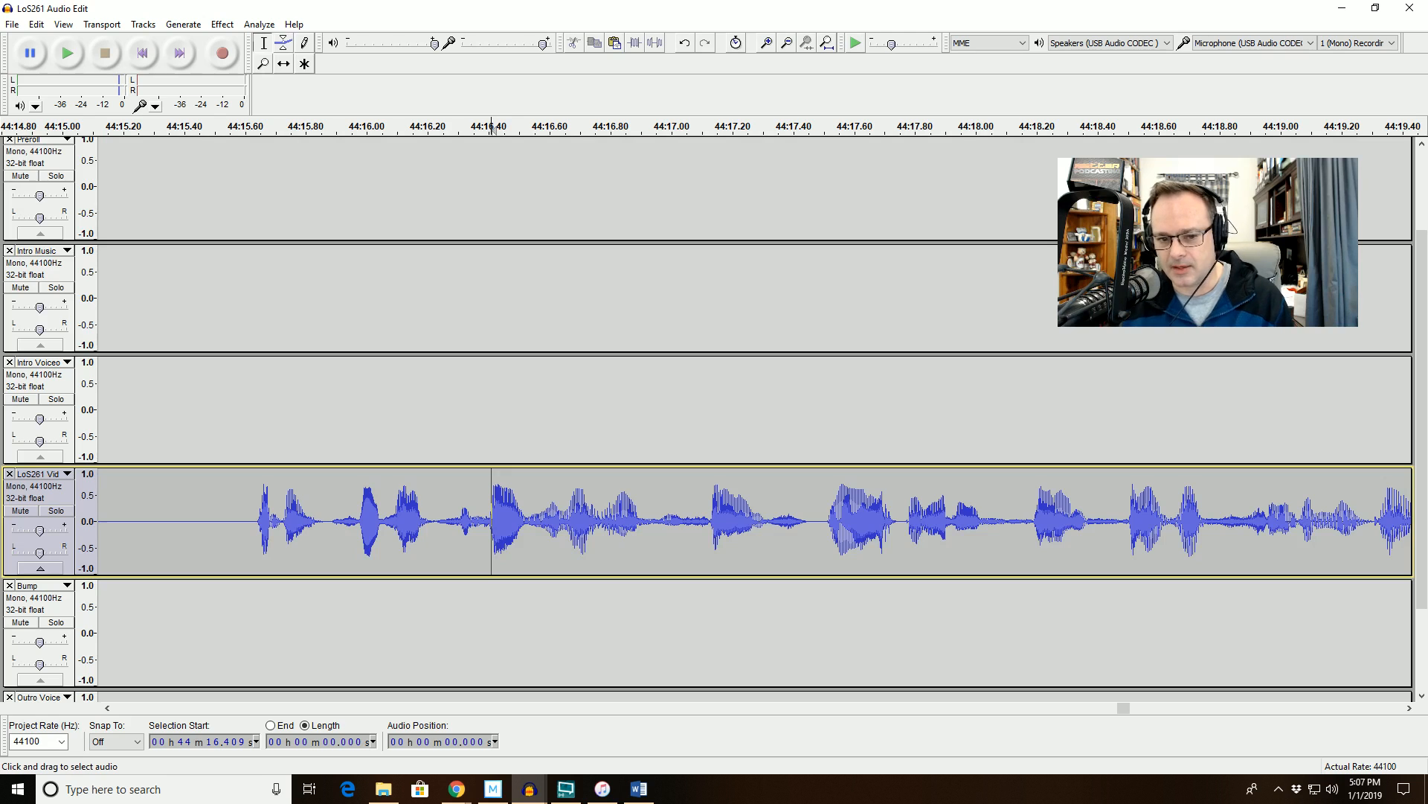
Delete about one second of speech starting at 44:16.780 and replay the cut from 44:15.847.
{"action": "left_click_drag", "start_coordinate": [604, 520], "coordinate": [897, 521]}
{"action": "key", "text": "Delete"}
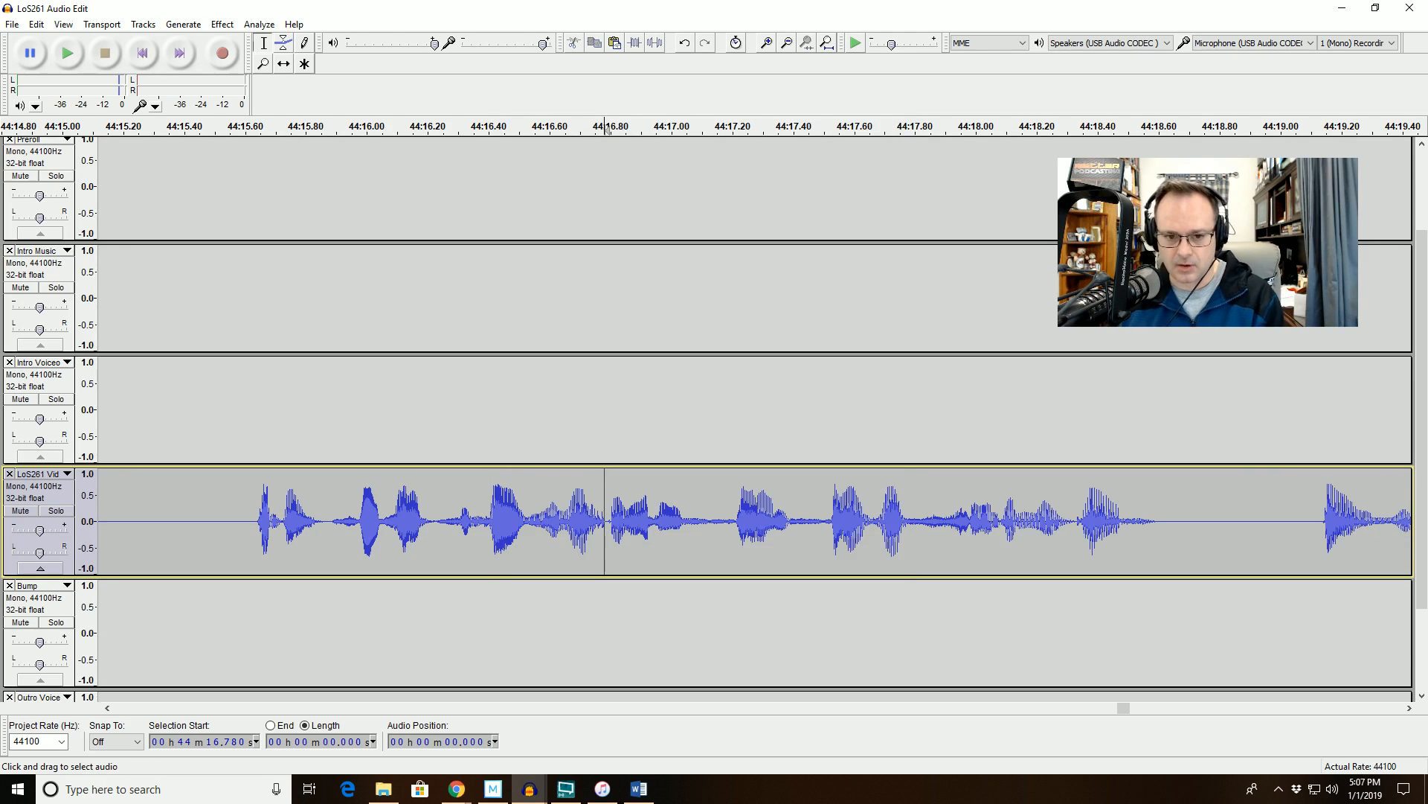
{"action": "left_click", "coordinate": [320, 506]}
{"action": "key", "text": "space"}
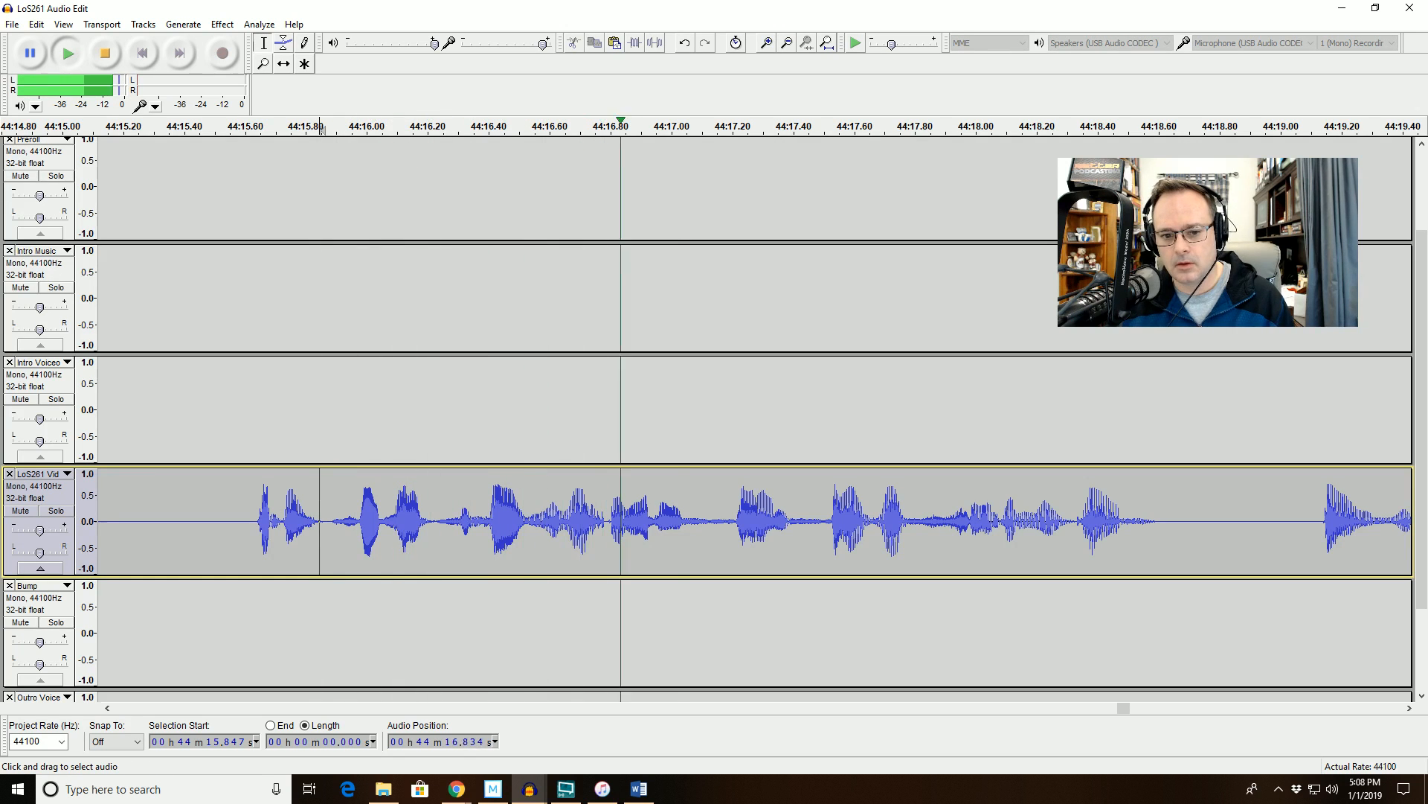
Undo the deletion of the speech starting at 44:16.780 and replay the restored passage from 44:15.623.
{"action": "key", "text": "space"}
{"action": "key", "text": "ctrl+z"}
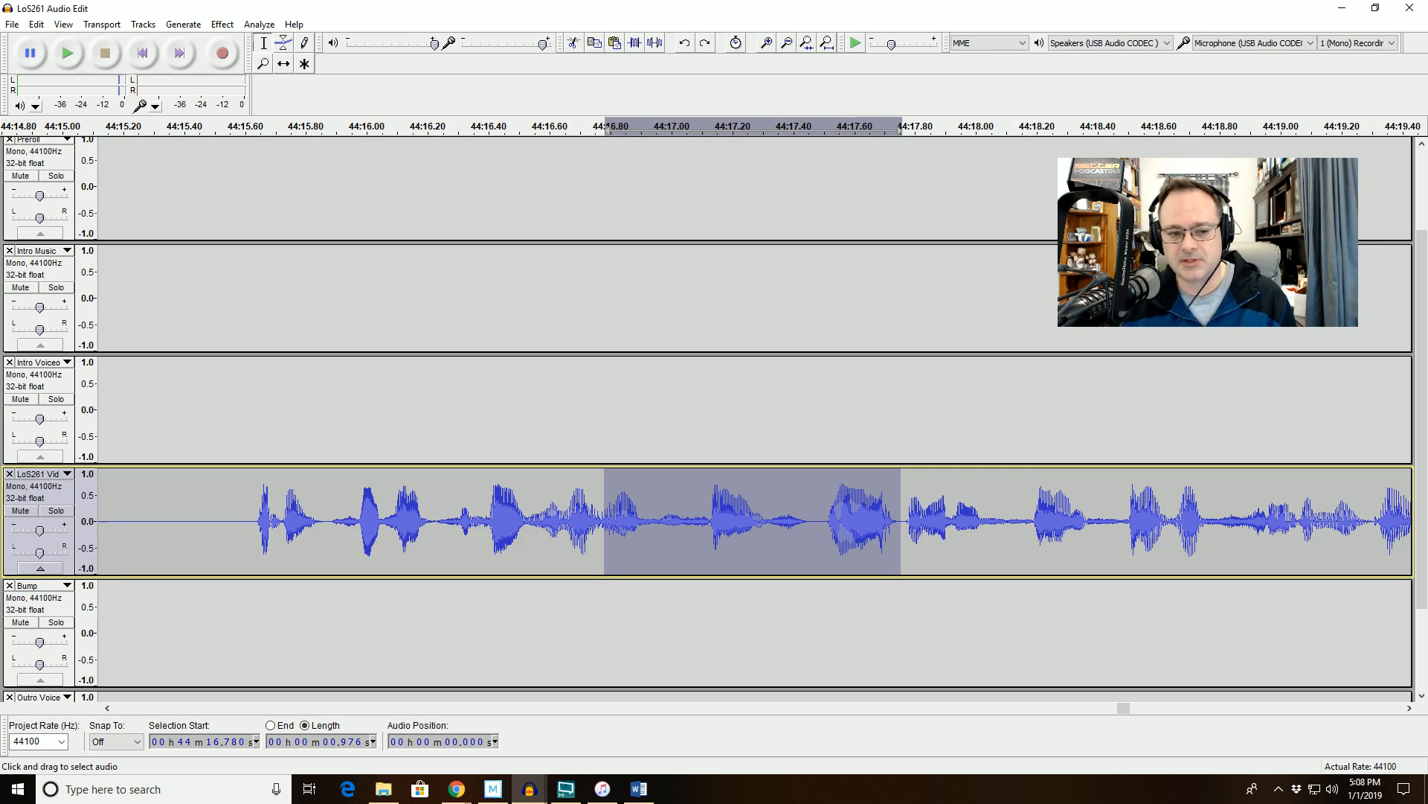
{"action": "left_click", "coordinate": [296, 126]}
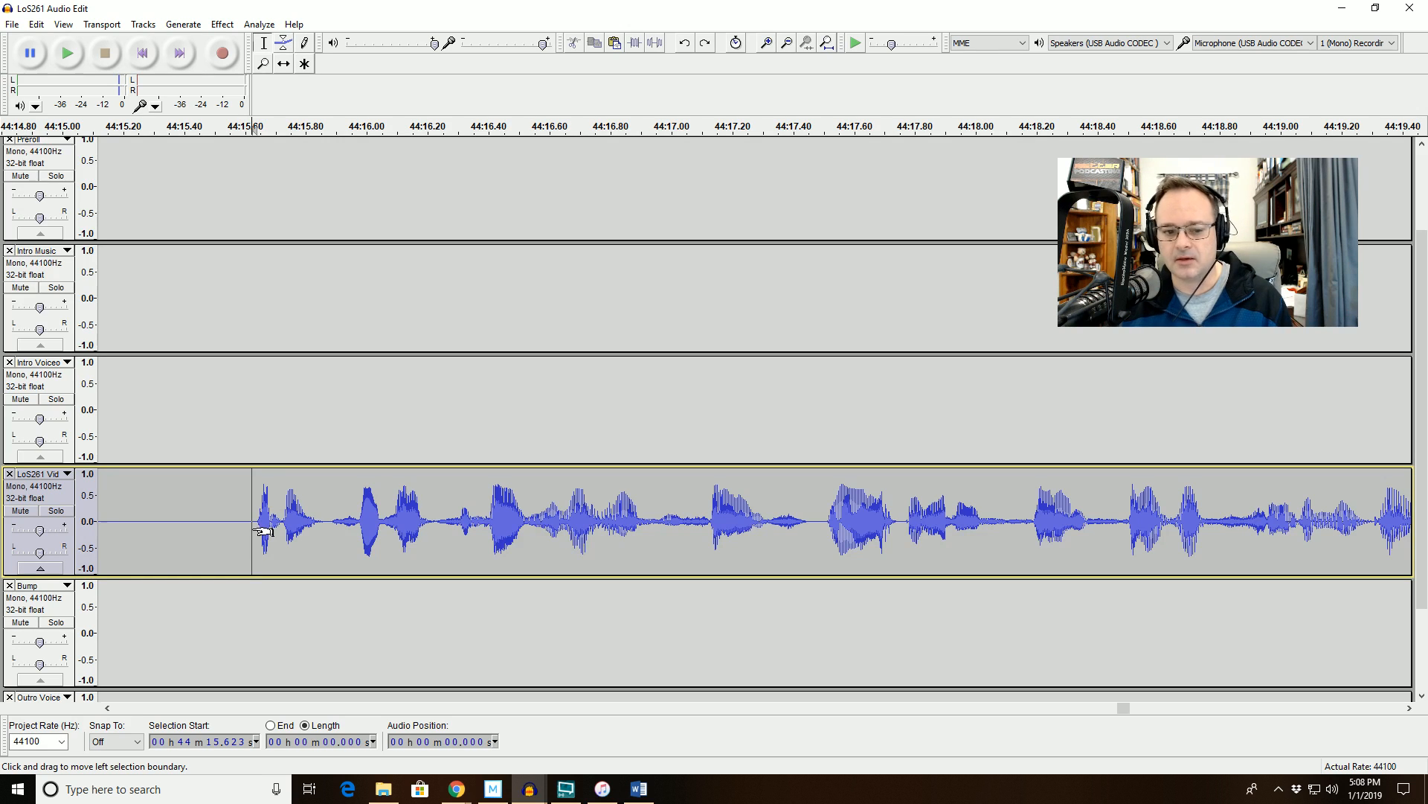
{"action": "key", "text": "space"}
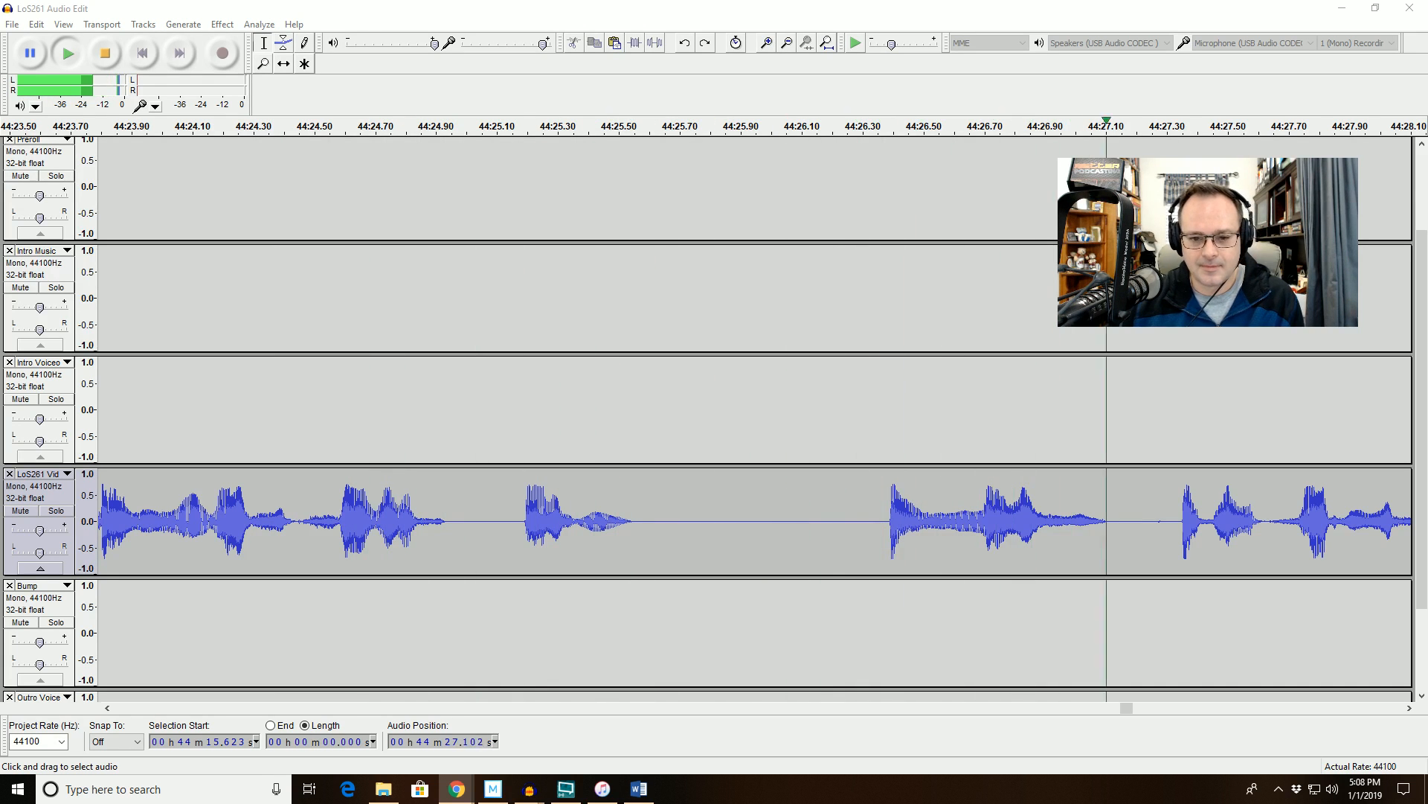
Delete about 0.76 seconds containing the isolated word, starting at 44:25.069, and replay the cut from 44:24.212.
{"action": "left_click", "coordinate": [518, 514]}
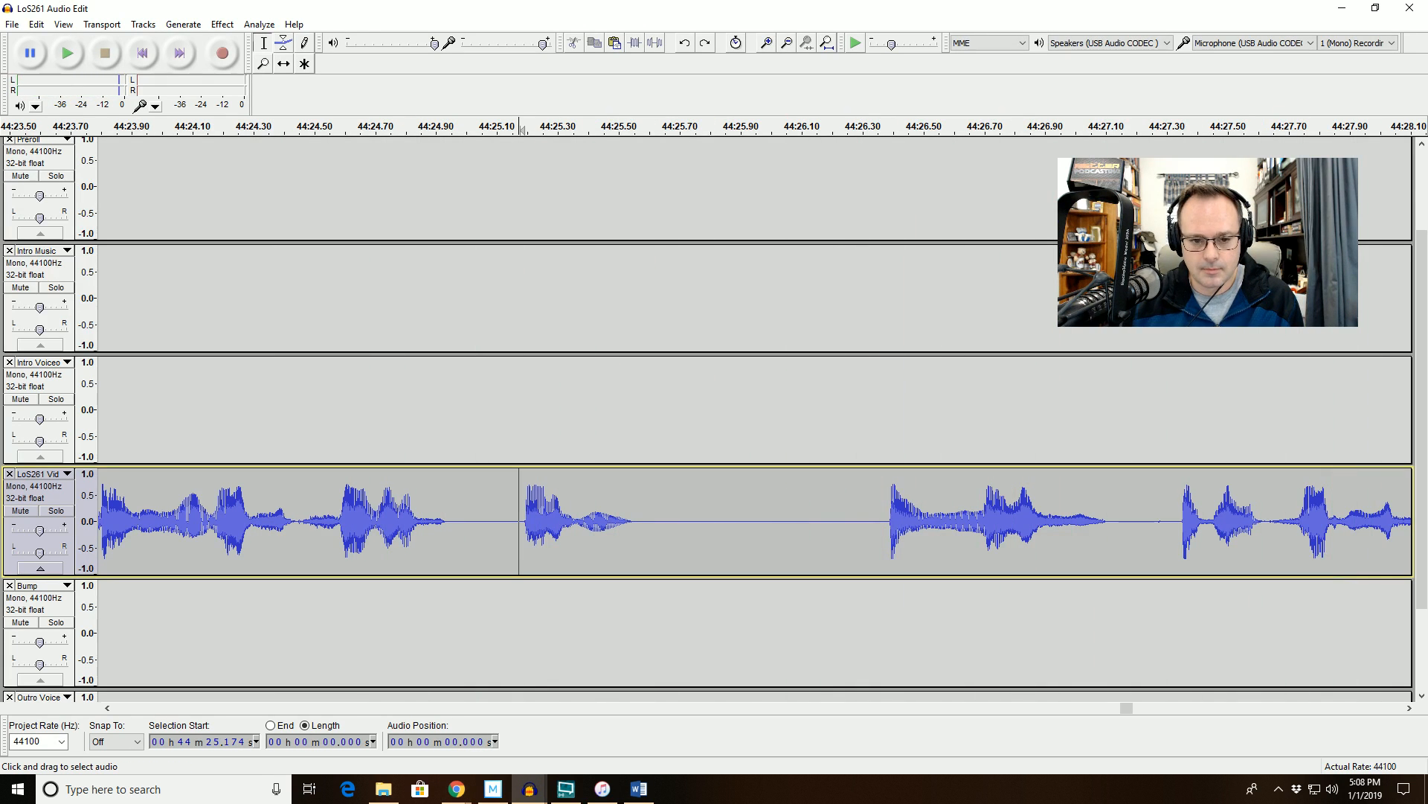
{"action": "left_click_drag", "start_coordinate": [488, 521], "coordinate": [719, 520]}
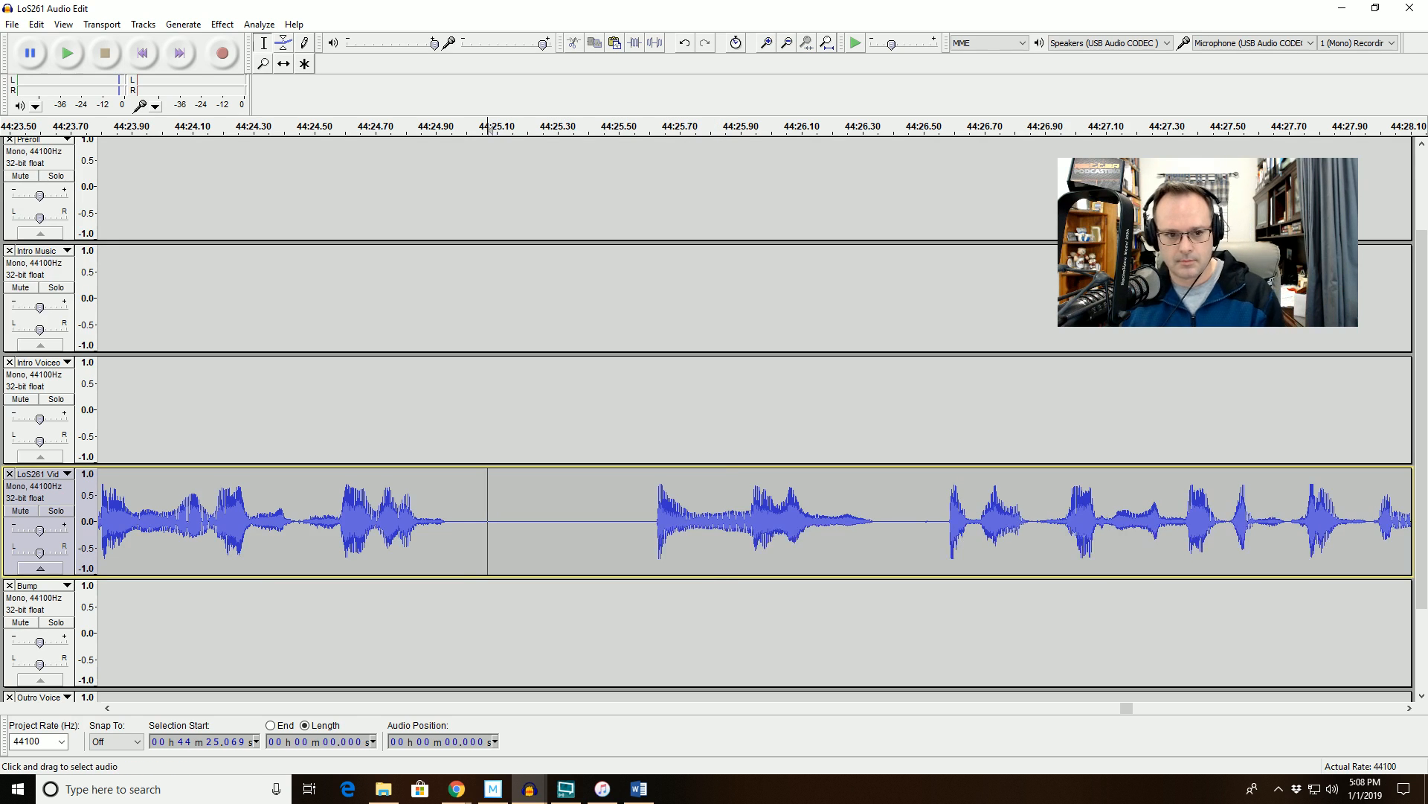
{"action": "key", "text": "Delete"}
{"action": "left_click", "coordinate": [228, 513]}
{"action": "key", "text": "space"}
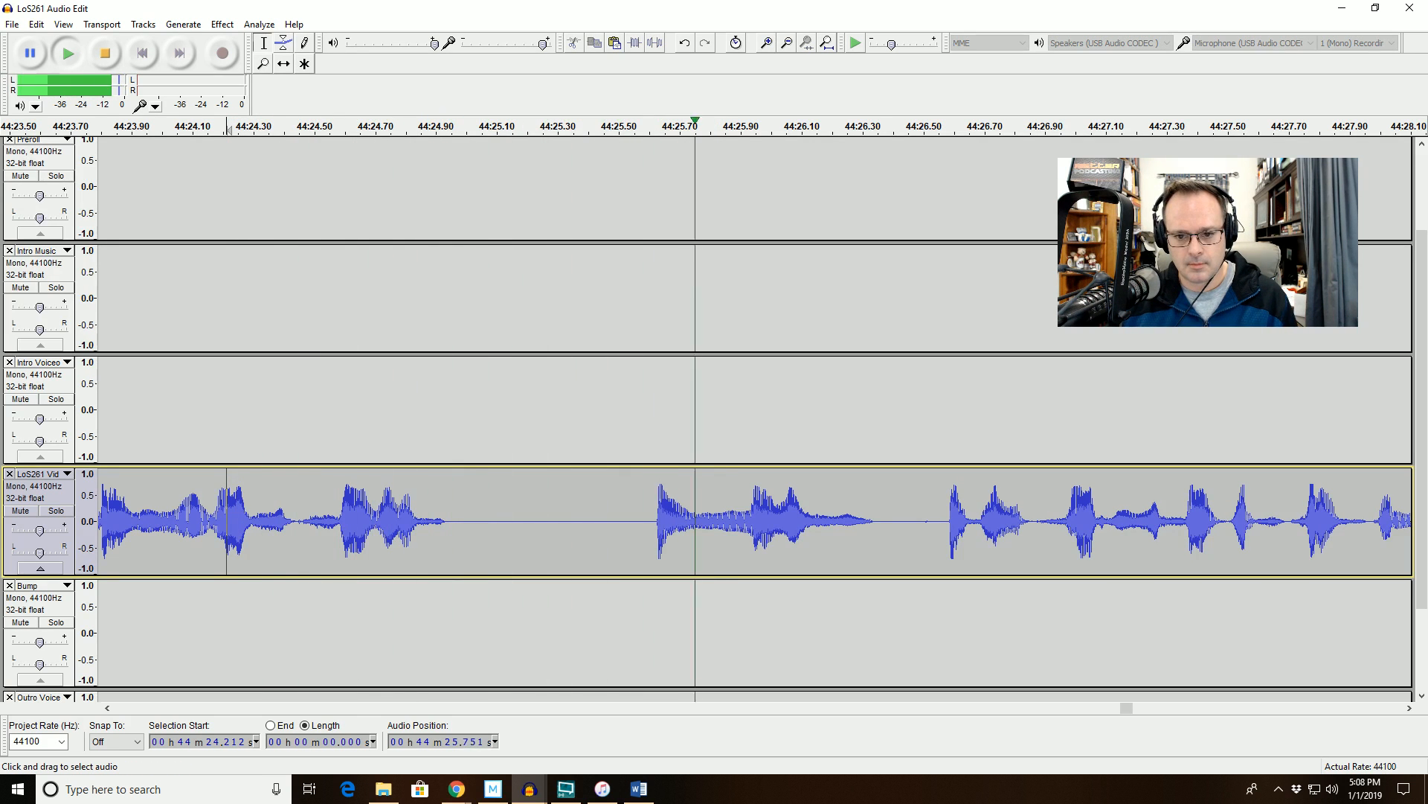
Delete about one second of speech starting near 44:25.55, replay from 44:23.888 and listen on to about 44:45.
{"action": "key", "text": "space"}
{"action": "left_click_drag", "start_coordinate": [939, 521], "coordinate": [634, 521]}
{"action": "key", "text": "Delete"}
{"action": "left_click", "coordinate": [127, 126]}
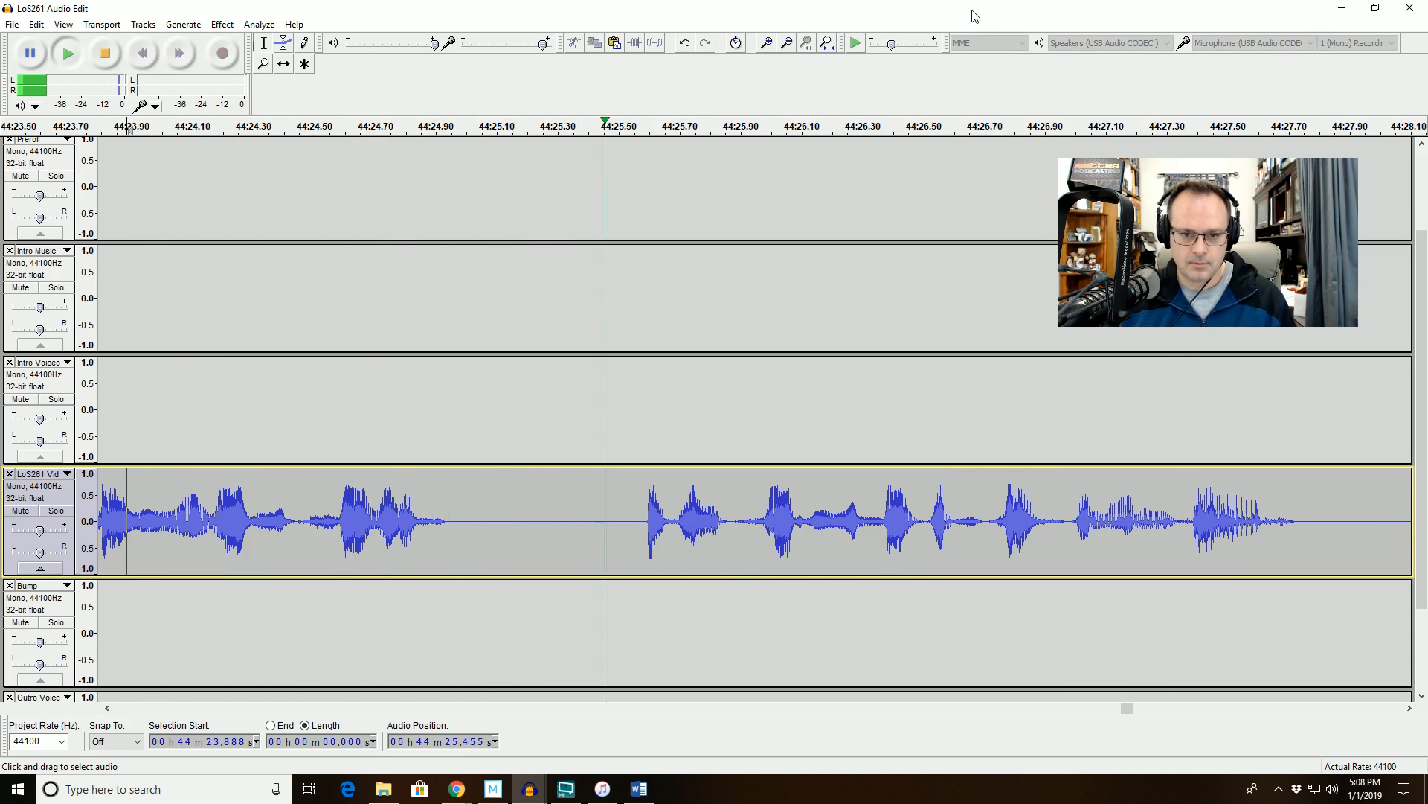
{"action": "left_click", "coordinate": [786, 43]}
{"action": "left_click", "coordinate": [787, 43]}
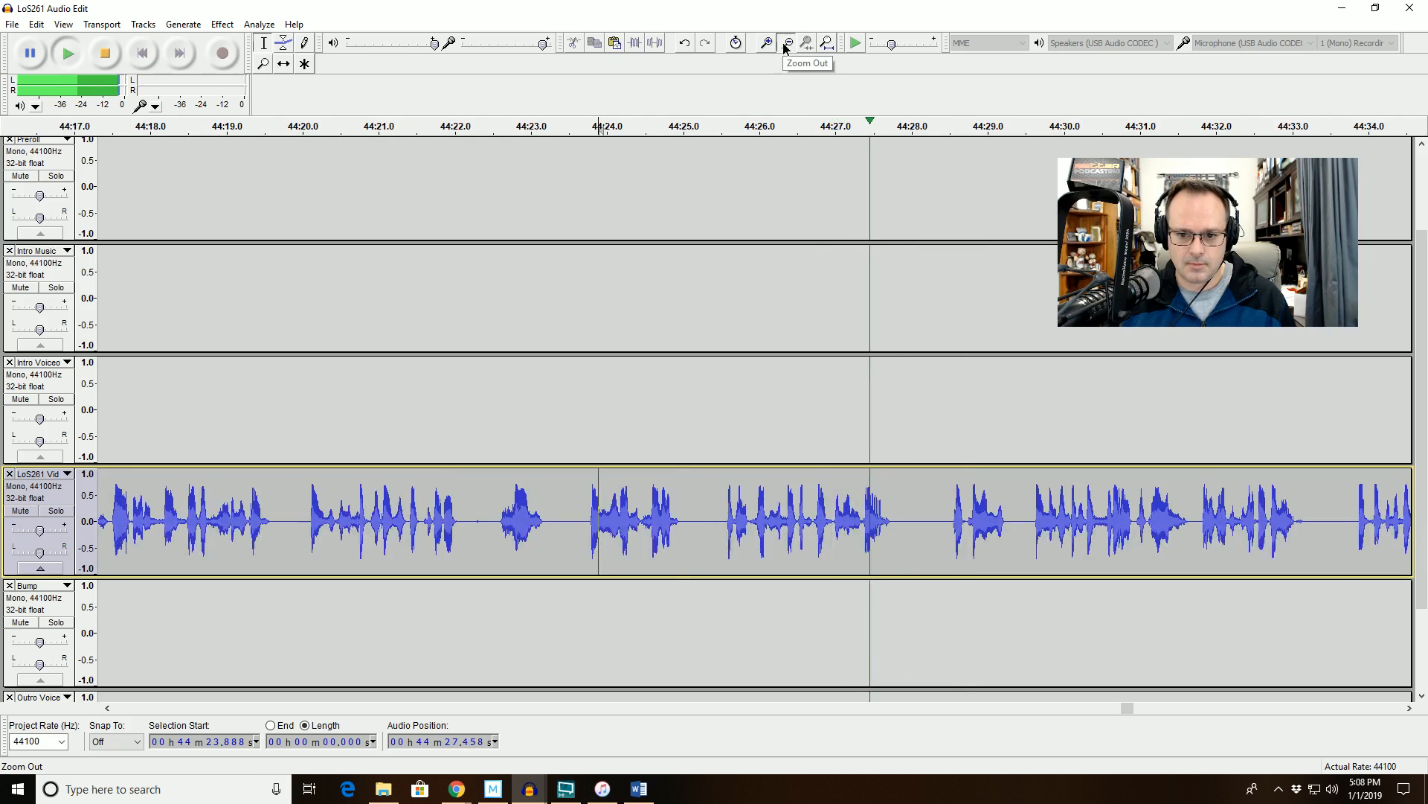
{"action": "left_click", "coordinate": [786, 43]}
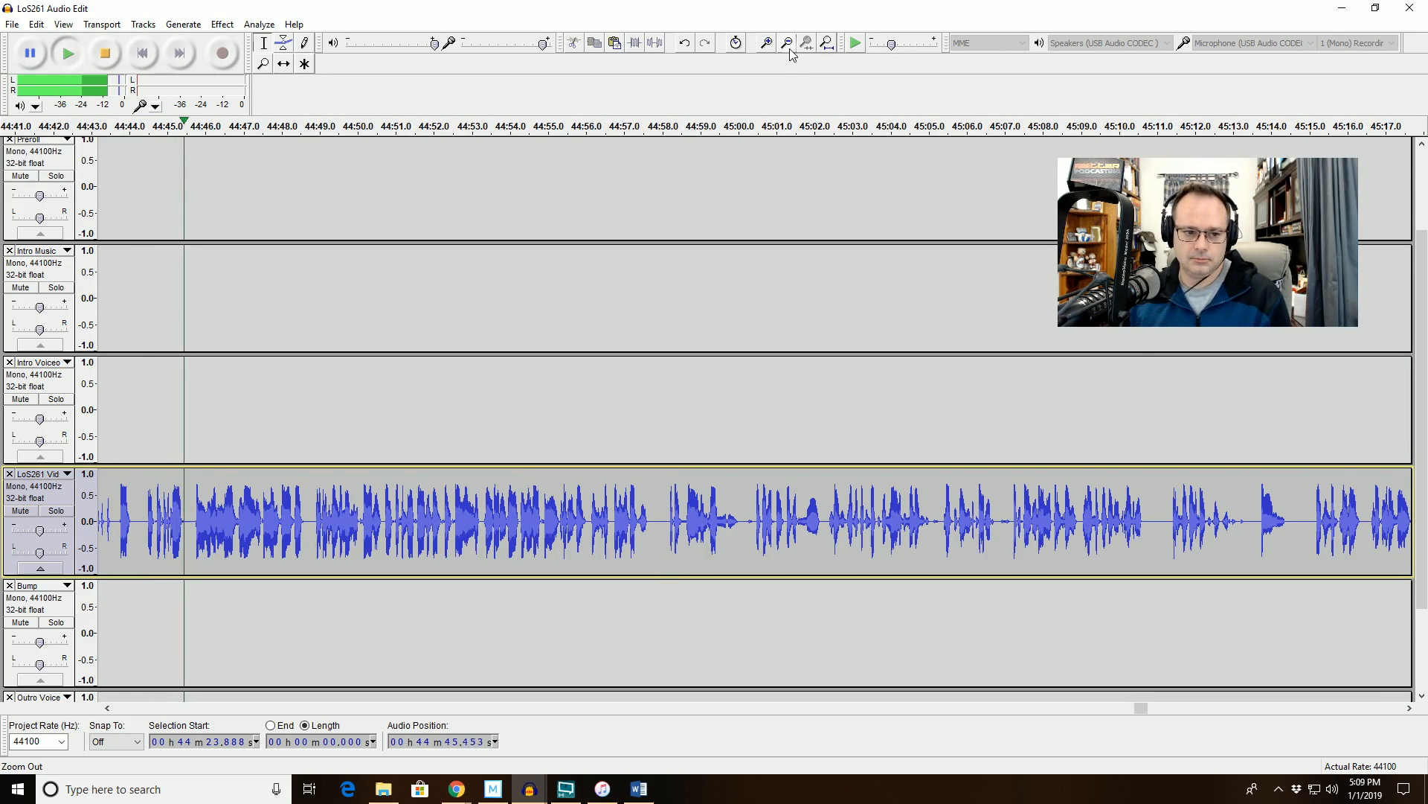
Delete the word starting at 44:43.736, about 0.72 seconds long, and replay the cut from 44:42.305.
{"action": "left_click", "coordinate": [189, 521]}
{"action": "left_click_drag", "start_coordinate": [189, 521], "coordinate": [92, 521]}
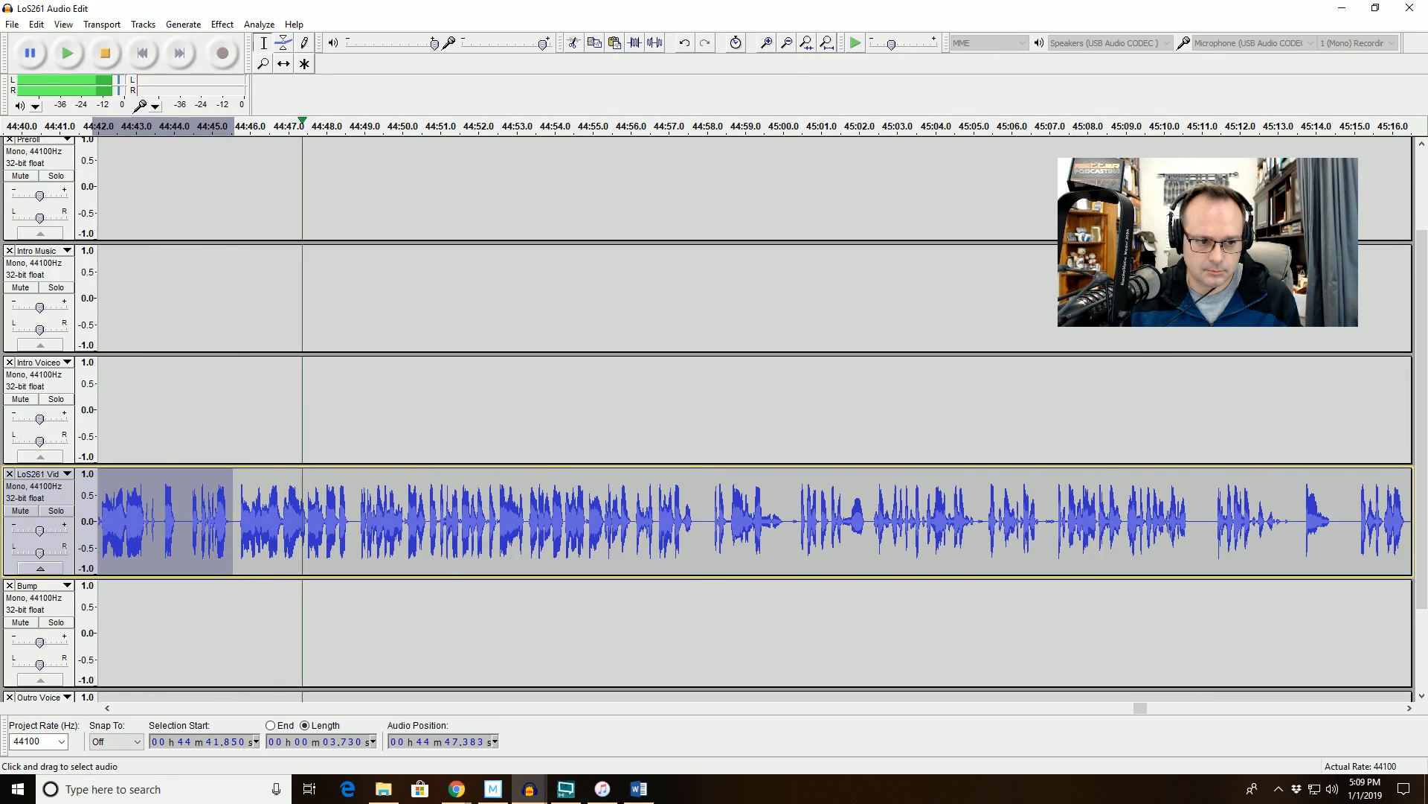
{"action": "key", "text": "space"}
{"action": "left_click", "coordinate": [813, 40]}
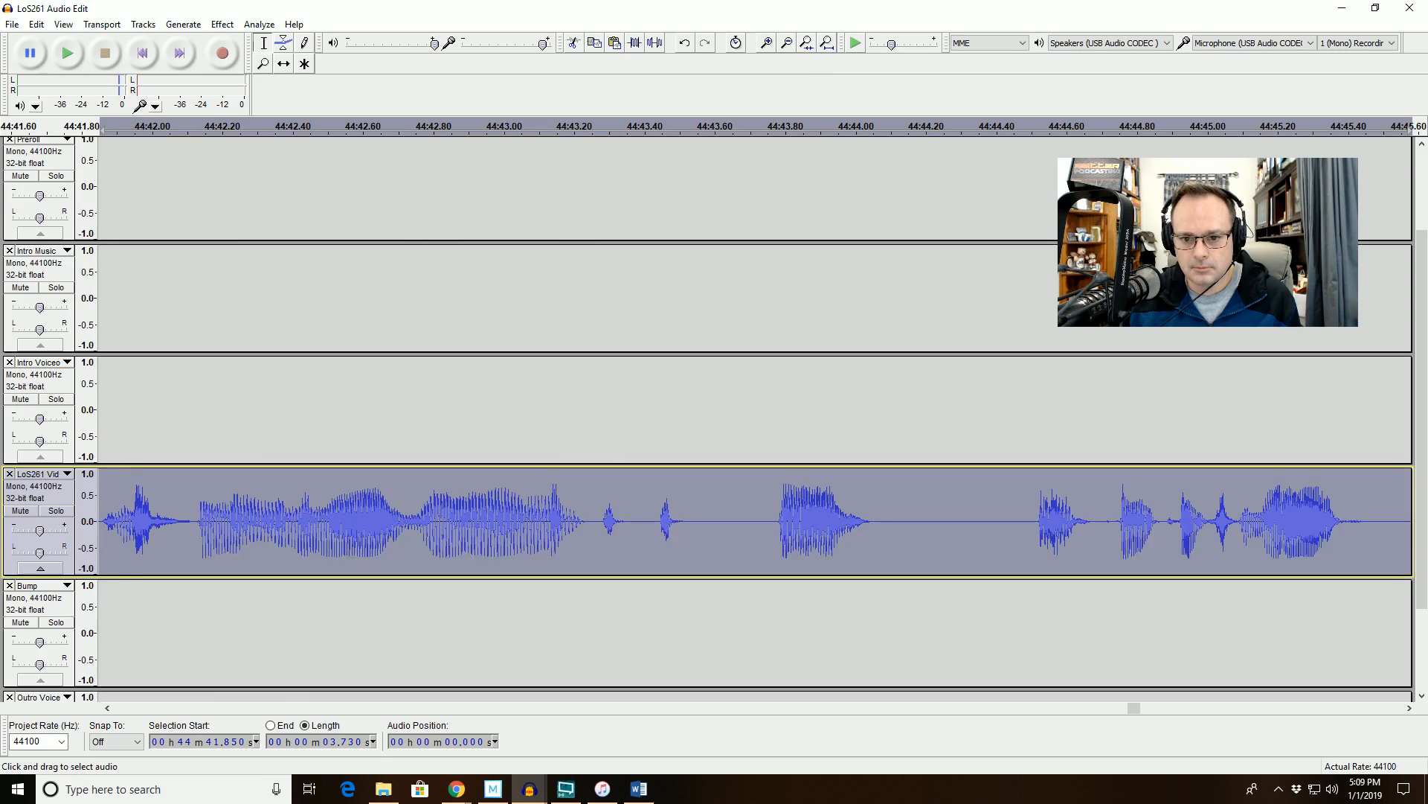
{"action": "left_click_drag", "start_coordinate": [766, 521], "coordinate": [1018, 520]}
{"action": "key", "text": "Delete"}
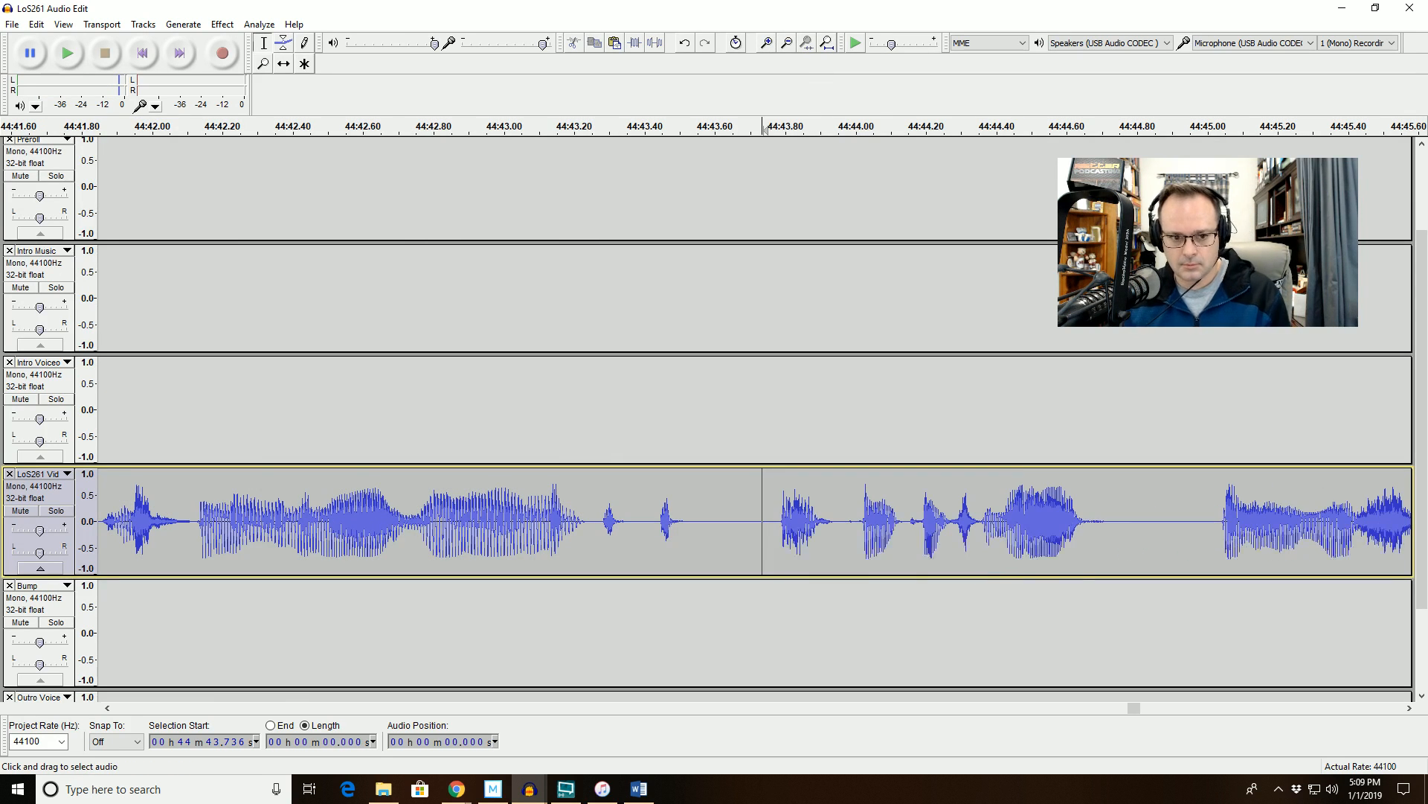
{"action": "left_click", "coordinate": [259, 521]}
{"action": "key", "text": "space"}
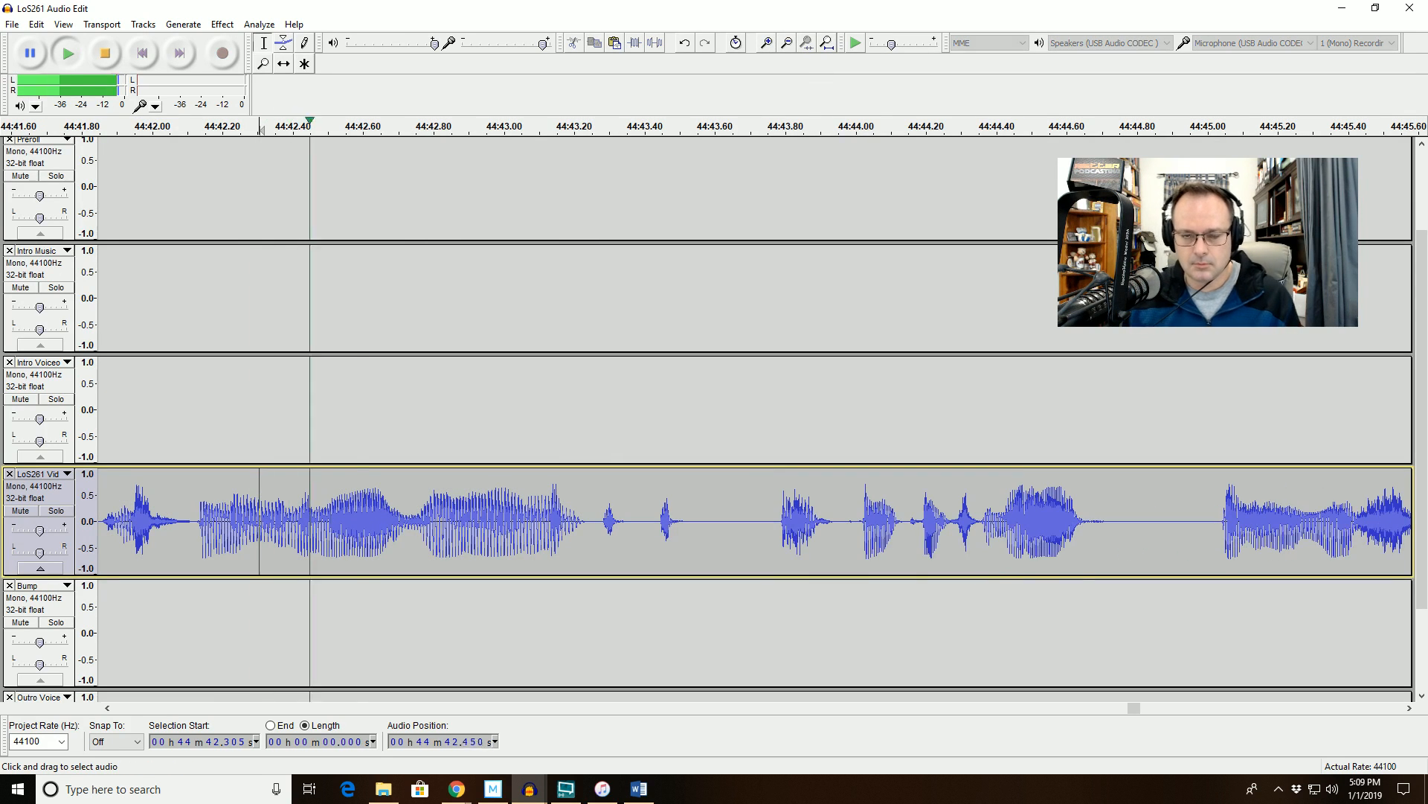
{"action": "double_click", "coordinate": [787, 43]}
{"action": "left_click", "coordinate": [787, 46]}
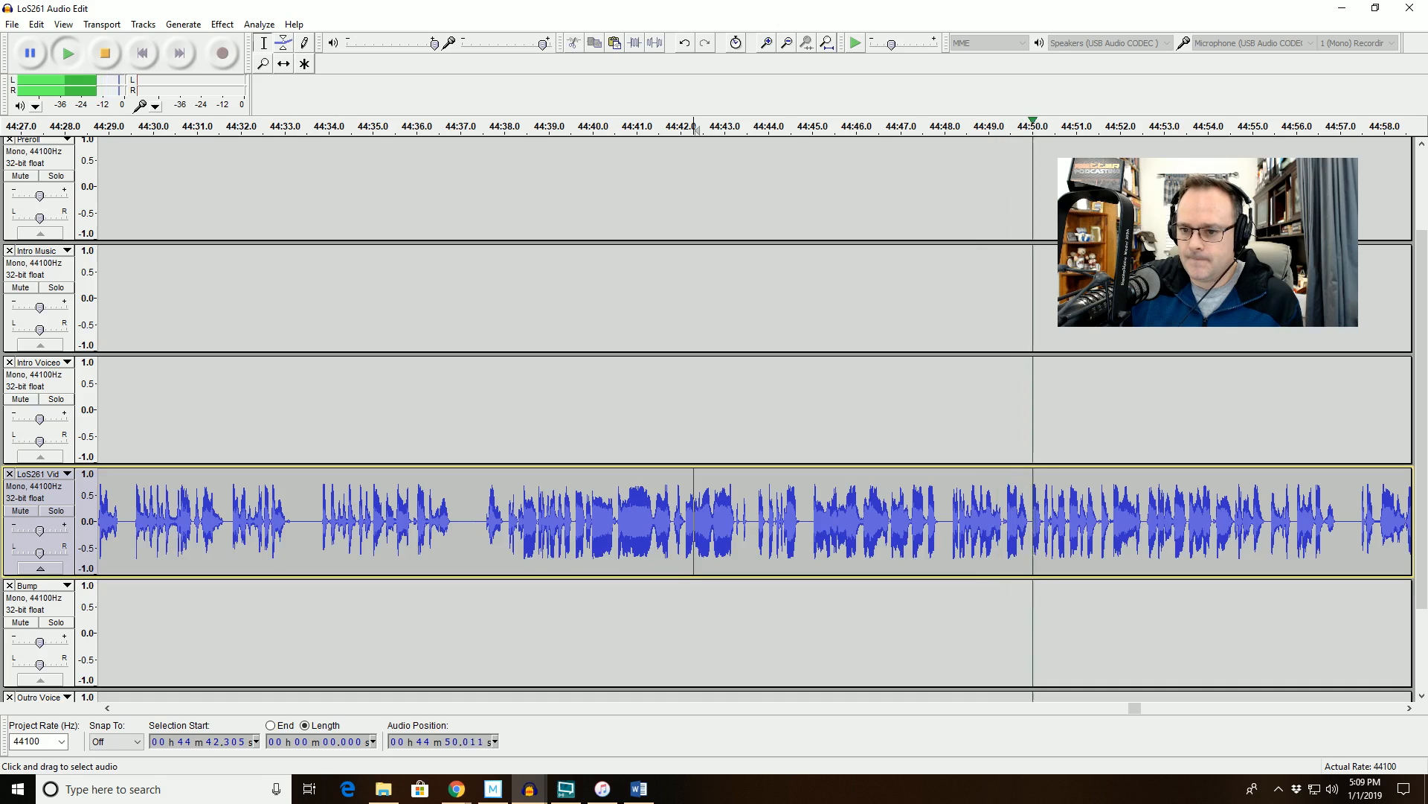
Audition the 2.502-second passage starting at 44:48.890 and delete the 0.257-second word within it at 44:49.993.
{"action": "left_click_drag", "start_coordinate": [984, 520], "coordinate": [1093, 521]}
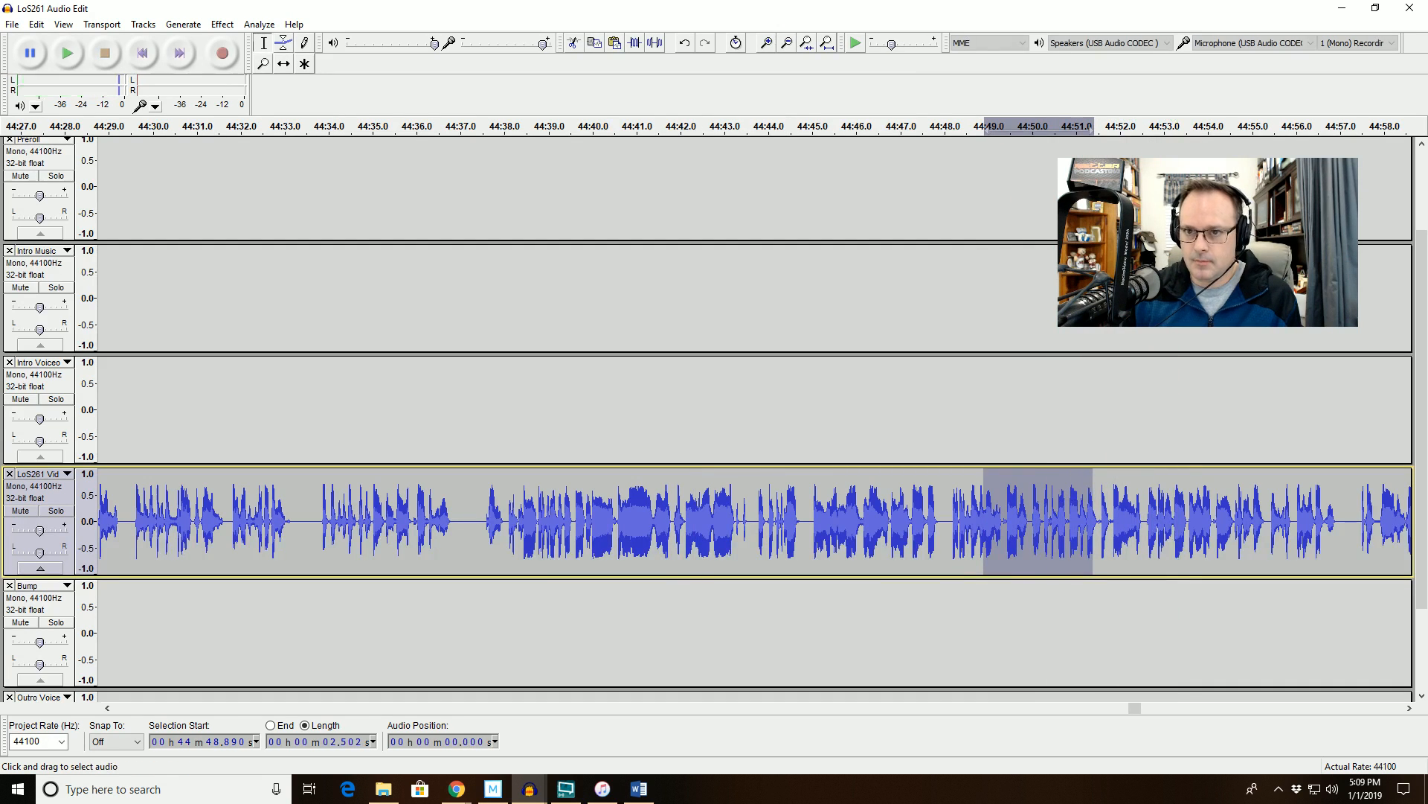
{"action": "left_click", "coordinate": [809, 46]}
{"action": "key", "text": "space"}
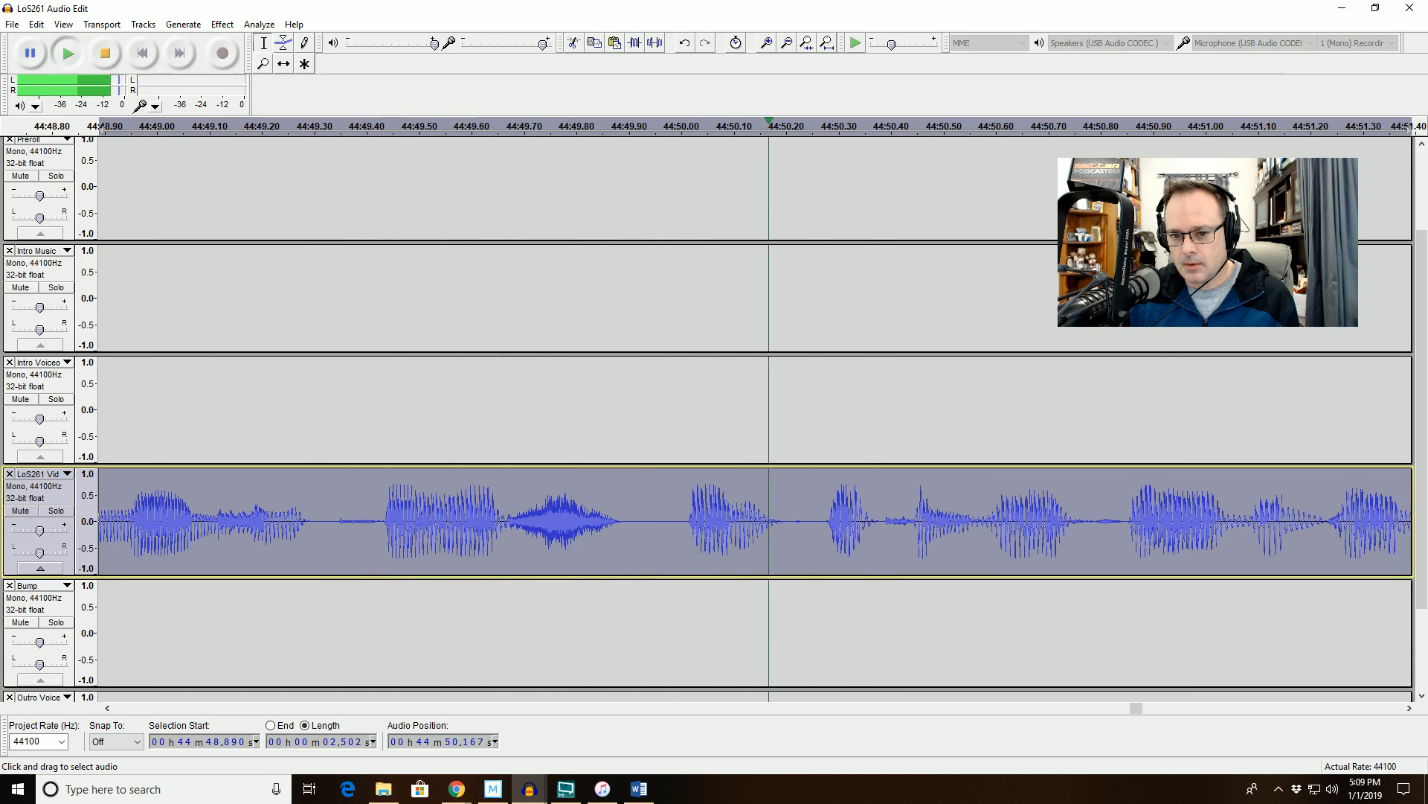
{"action": "key", "text": "space"}
{"action": "left_click_drag", "start_coordinate": [679, 543], "coordinate": [809, 543]}
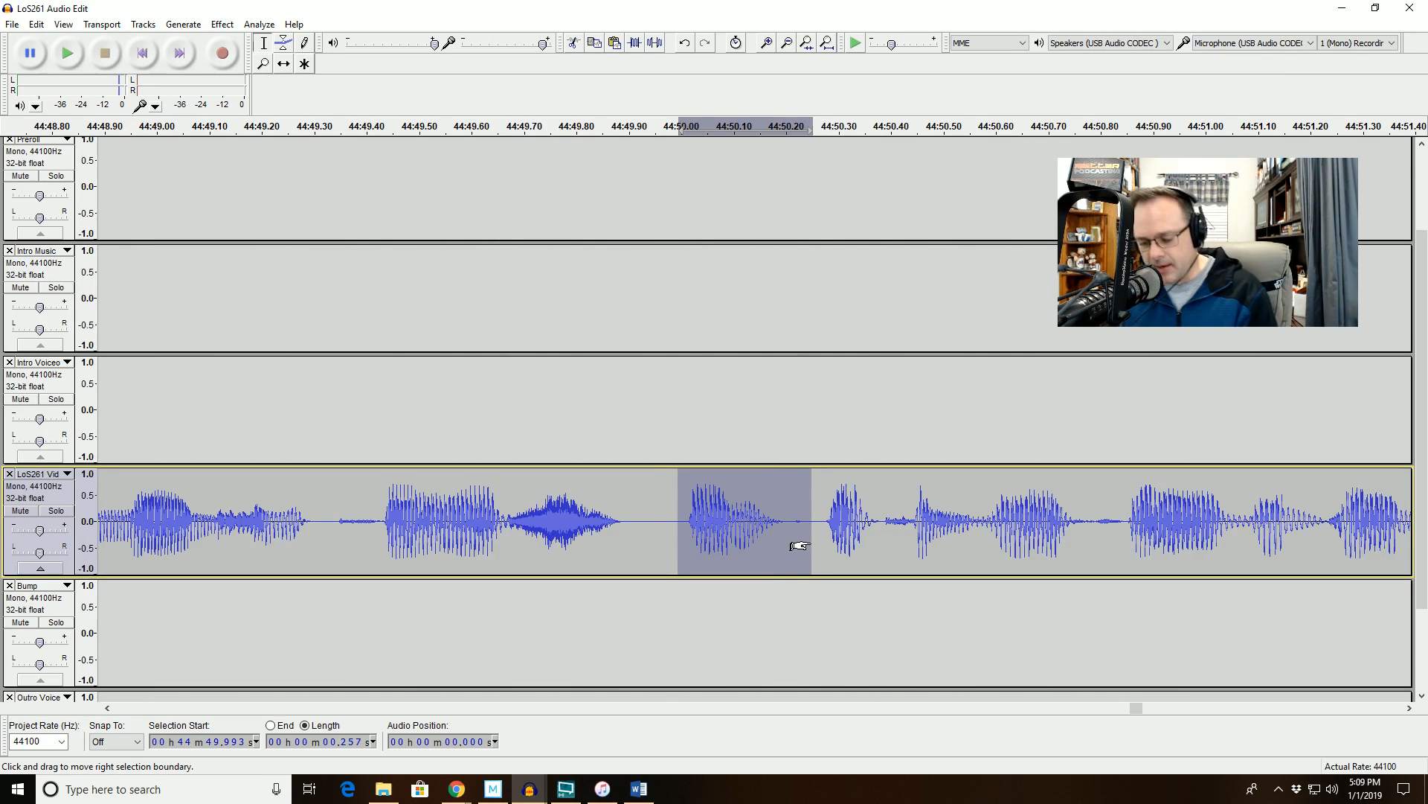
{"action": "key", "text": "Delete"}
Replay the edited speech from 44:37.359 and listen on to about 45:14.
{"action": "left_click", "coordinate": [790, 44]}
{"action": "left_click", "coordinate": [790, 43]}
{"action": "left_click", "coordinate": [790, 43]}
{"action": "left_click", "coordinate": [798, 50]}
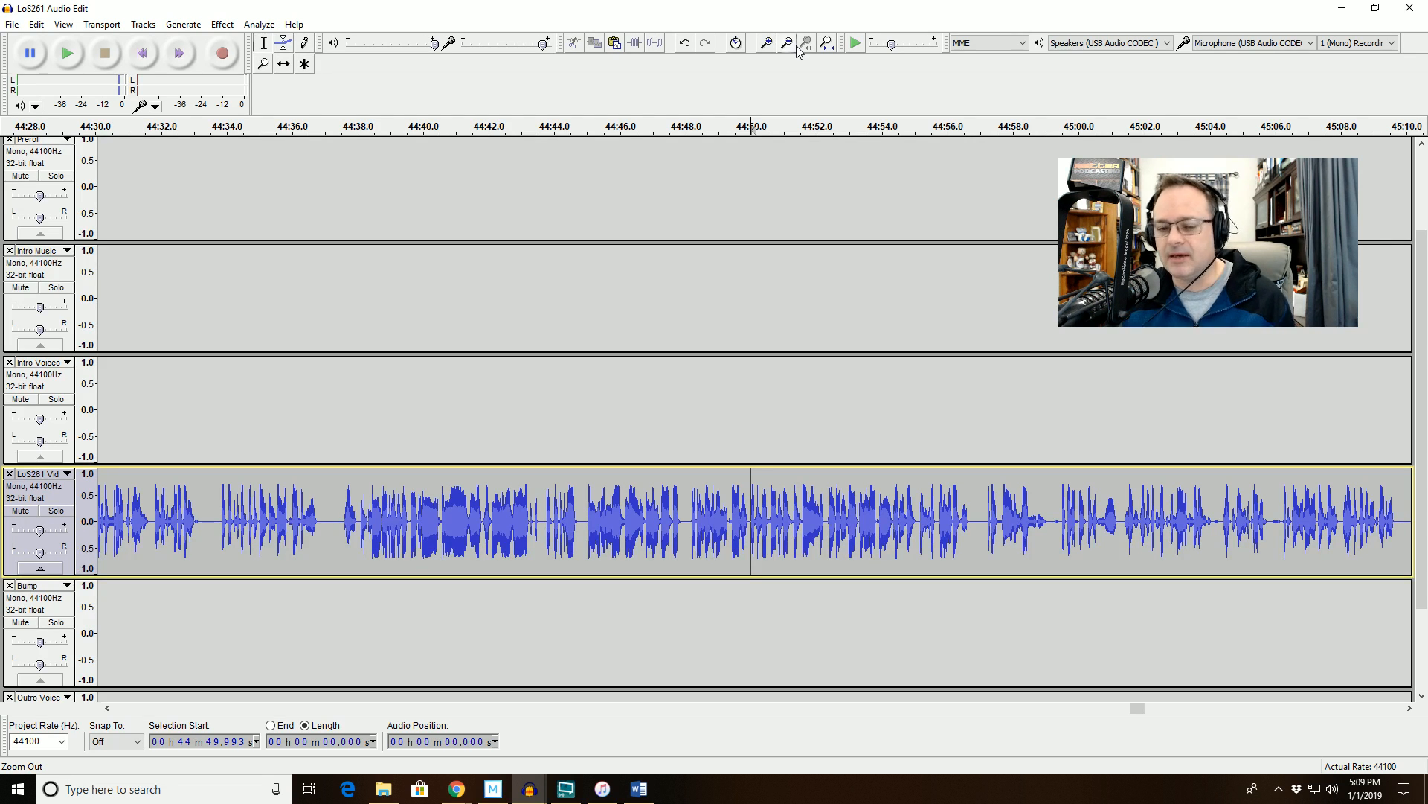
{"action": "left_click", "coordinate": [744, 40]}
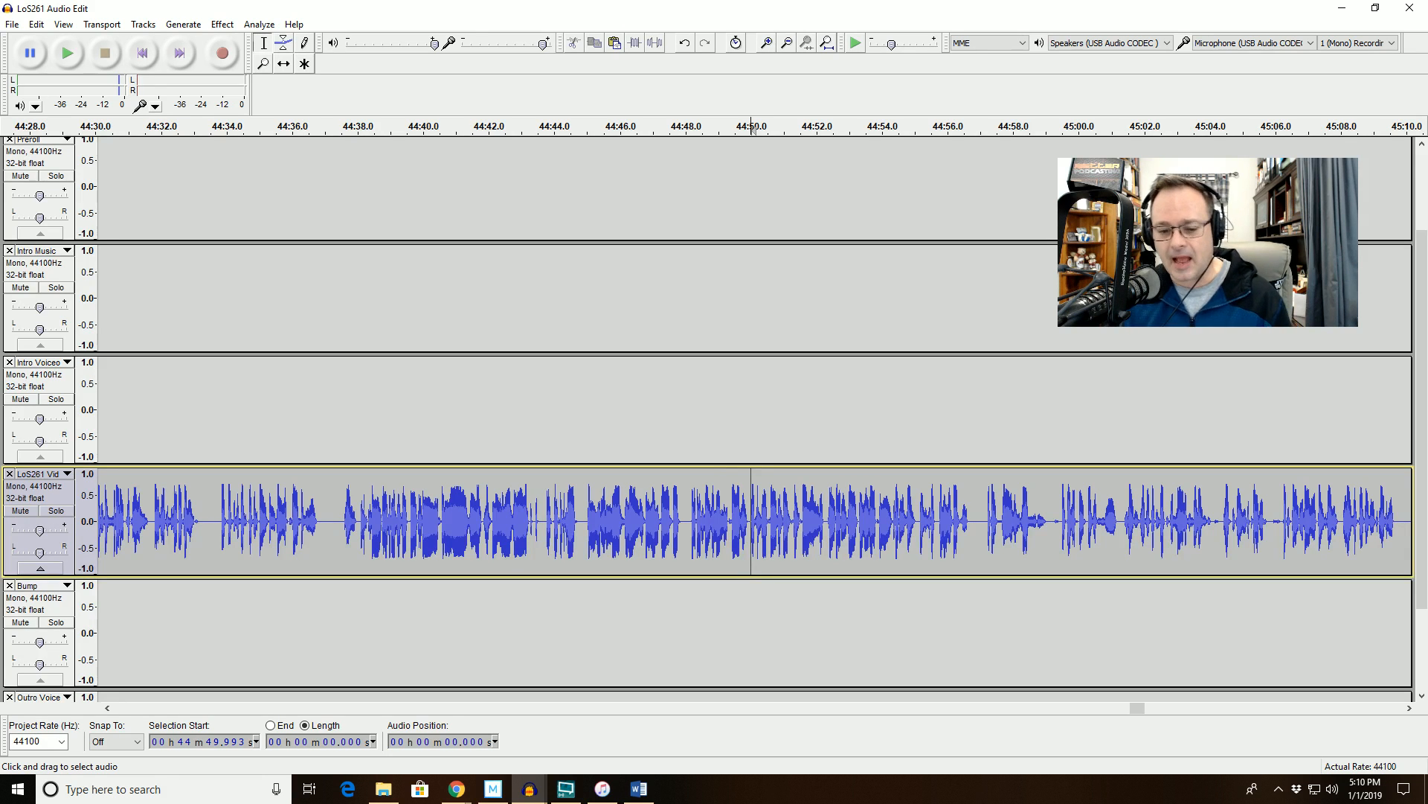
{"action": "left_click", "coordinate": [585, 521]}
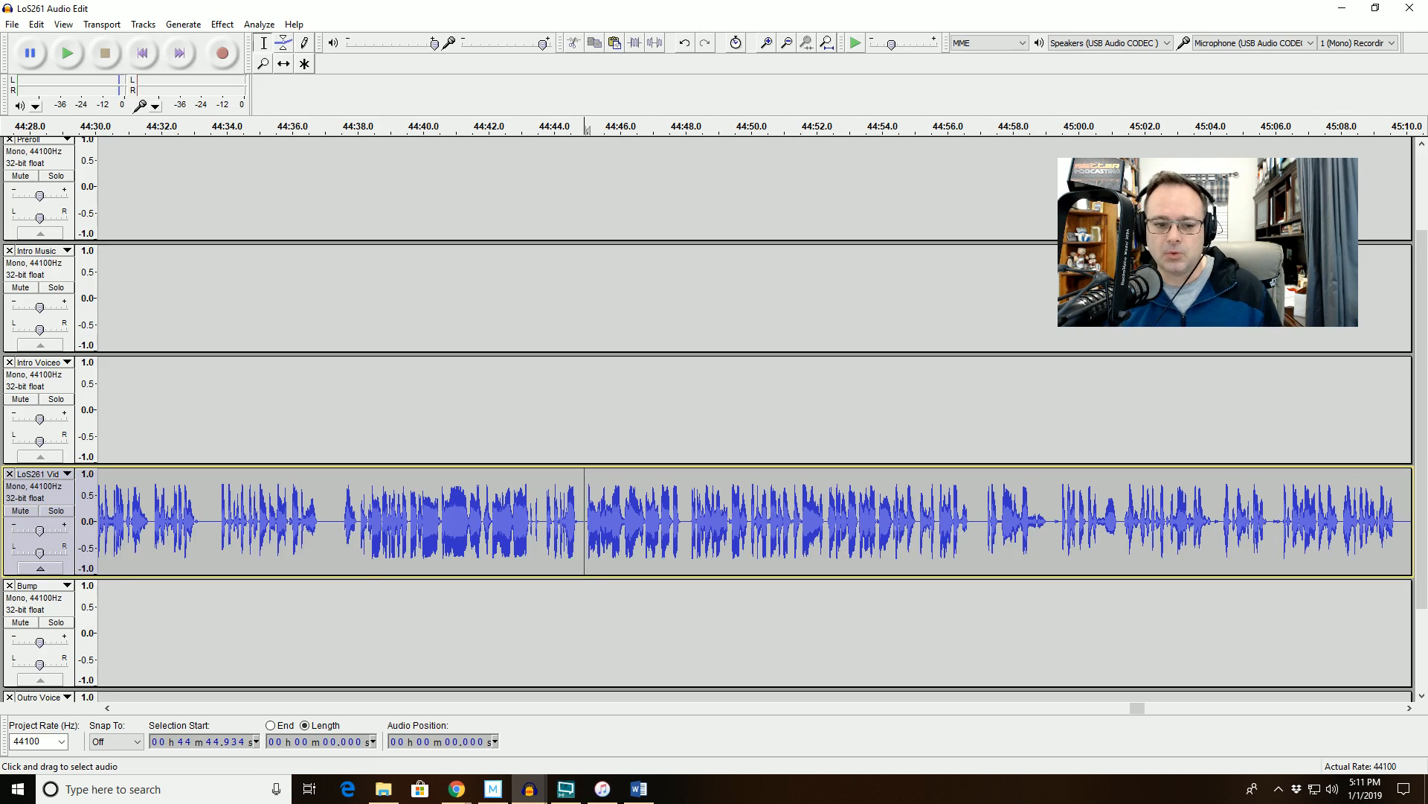
{"action": "left_click", "coordinate": [338, 521]}
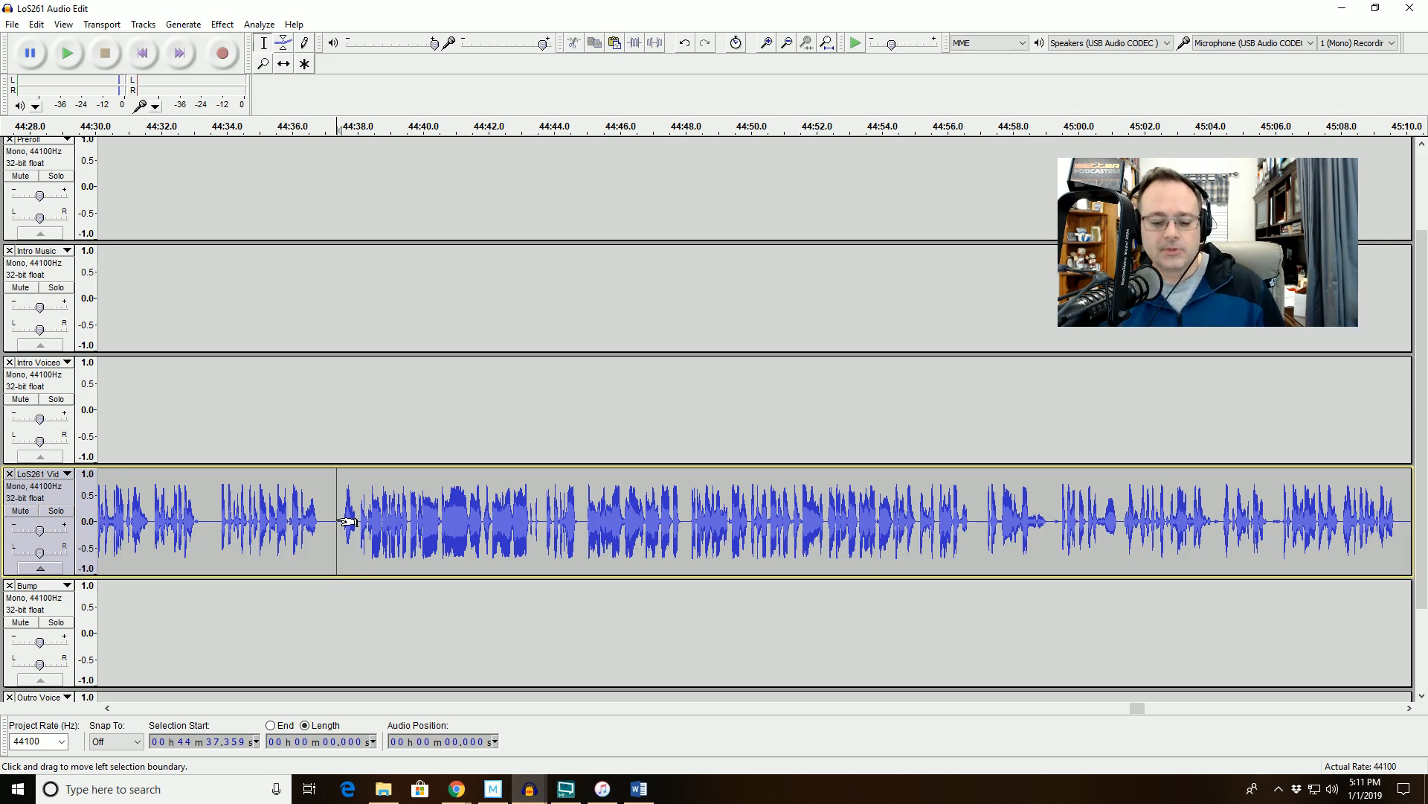
{"action": "key", "text": "space"}
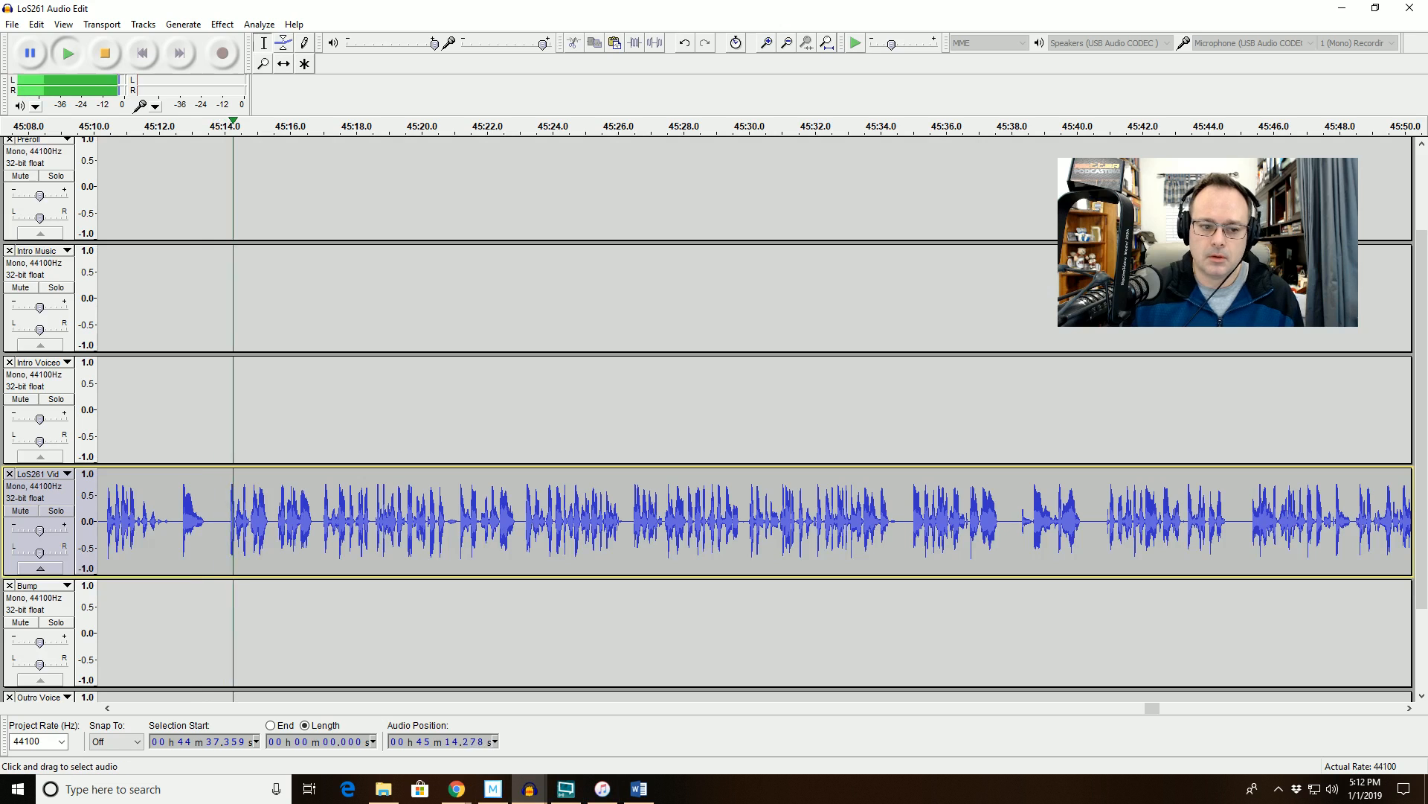
Audition the 1.746-second passage starting at 45:11.063 and select 0.348 seconds of the pause at 45:11.952.
{"action": "left_click_drag", "start_coordinate": [128, 521], "coordinate": [185, 520]}
{"action": "key", "text": "space"}
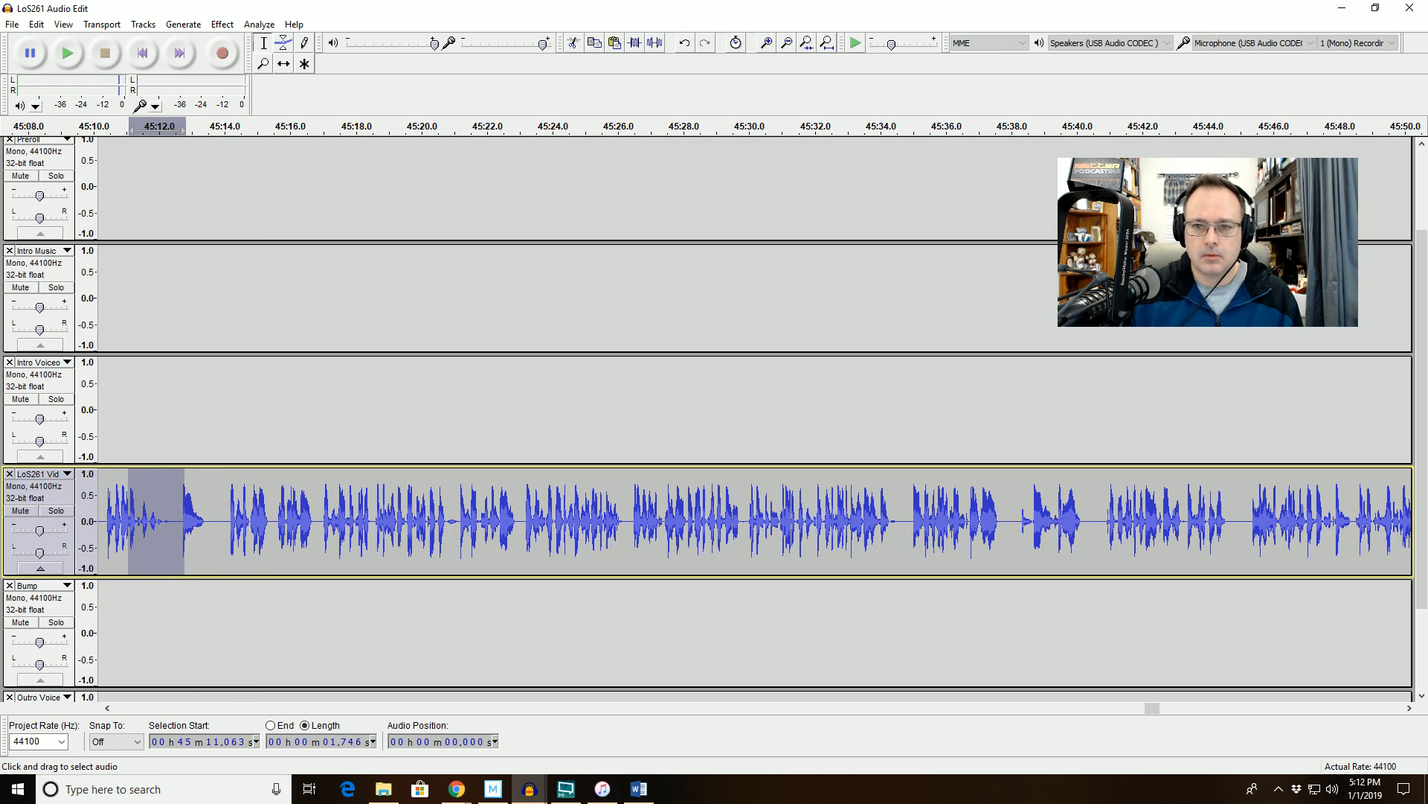
{"action": "left_click", "coordinate": [816, 43]}
{"action": "key", "text": "space"}
{"action": "left_click_drag", "start_coordinate": [728, 520], "coordinate": [1023, 537]}
{"action": "left_click_drag", "start_coordinate": [768, 524], "coordinate": [1029, 524]}
{"action": "key", "text": "space"}
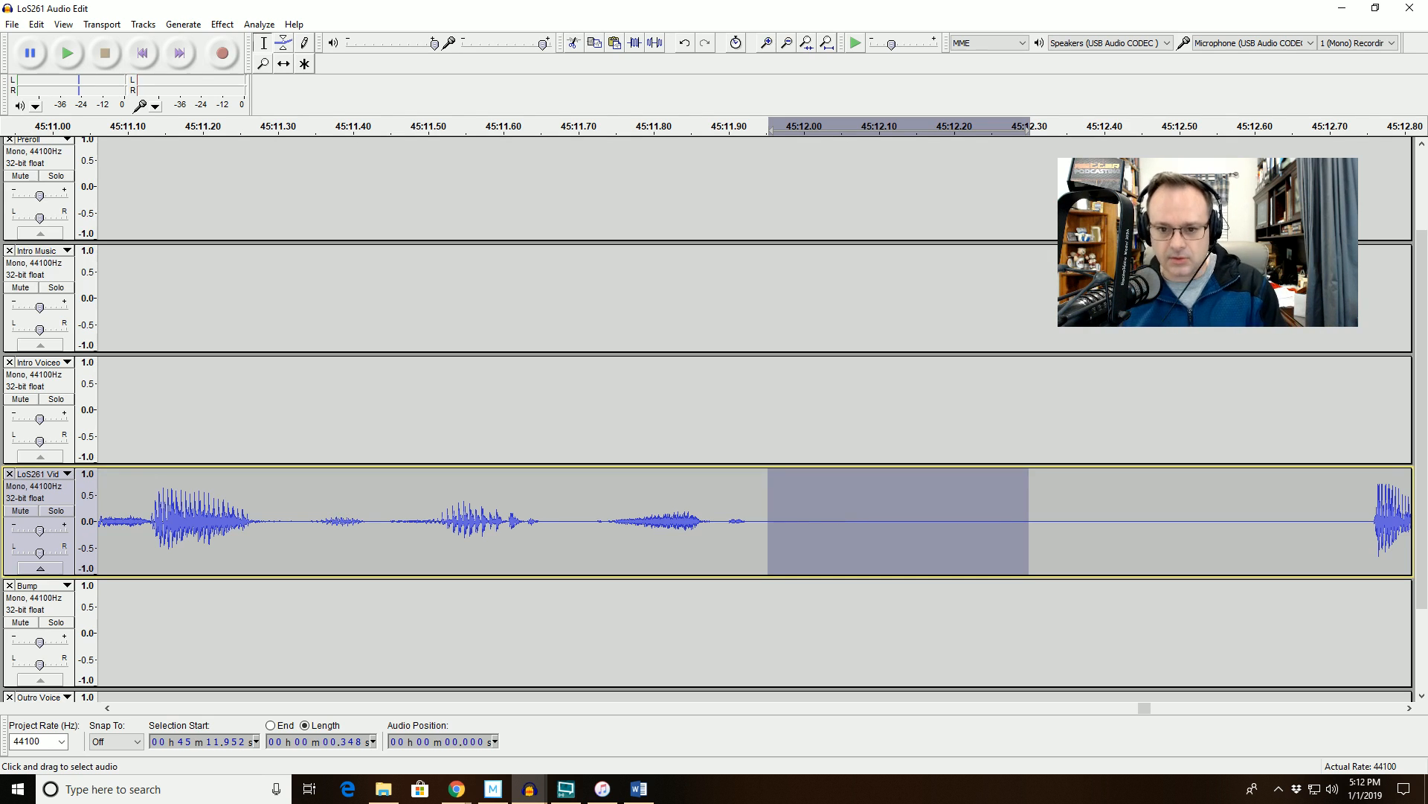
Replay the speech around the pause from 45:10.338 on to about 45:15.
{"action": "left_click", "coordinate": [792, 41]}
{"action": "left_click", "coordinate": [792, 41]}
{"action": "left_click", "coordinate": [792, 40]}
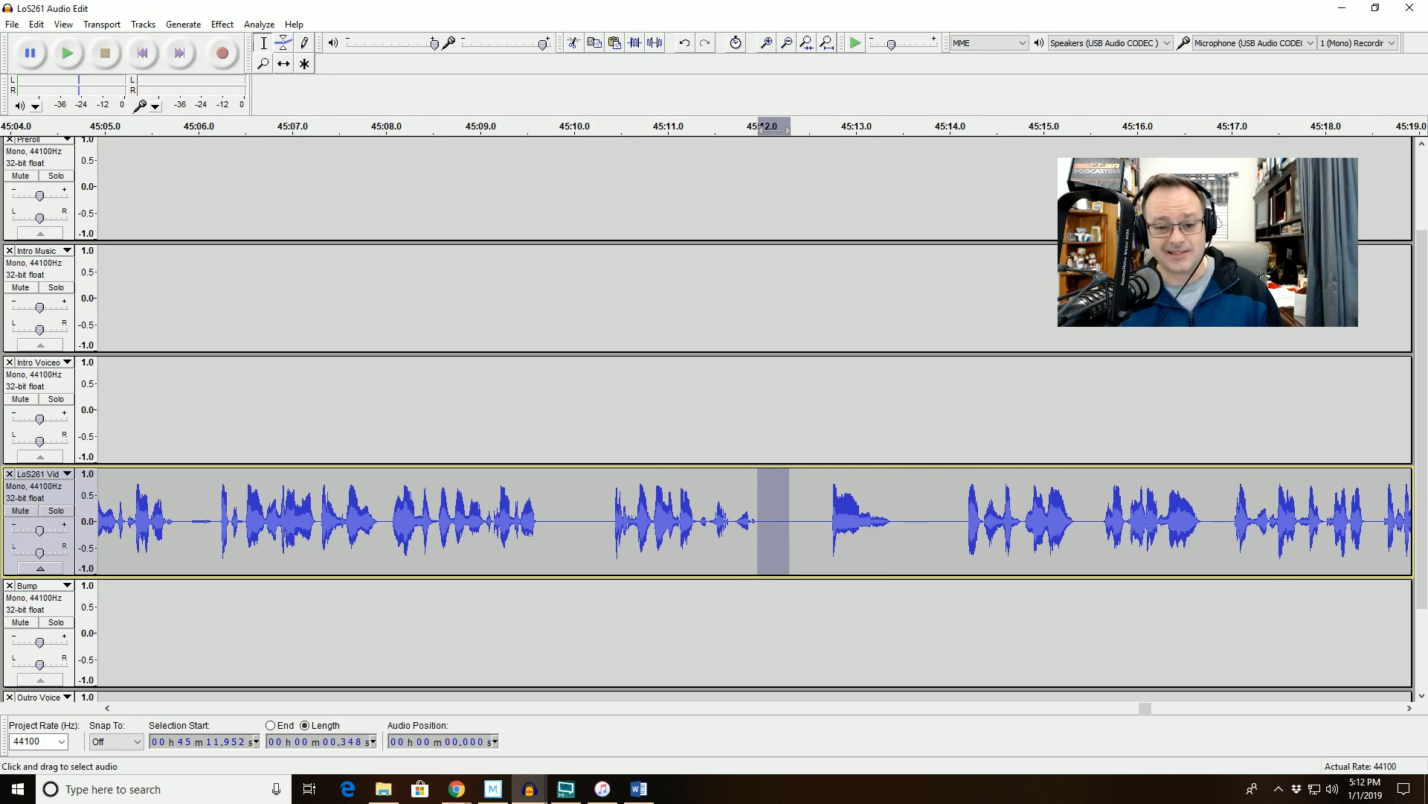
{"action": "left_click", "coordinate": [606, 445]}
{"action": "key", "text": "space"}
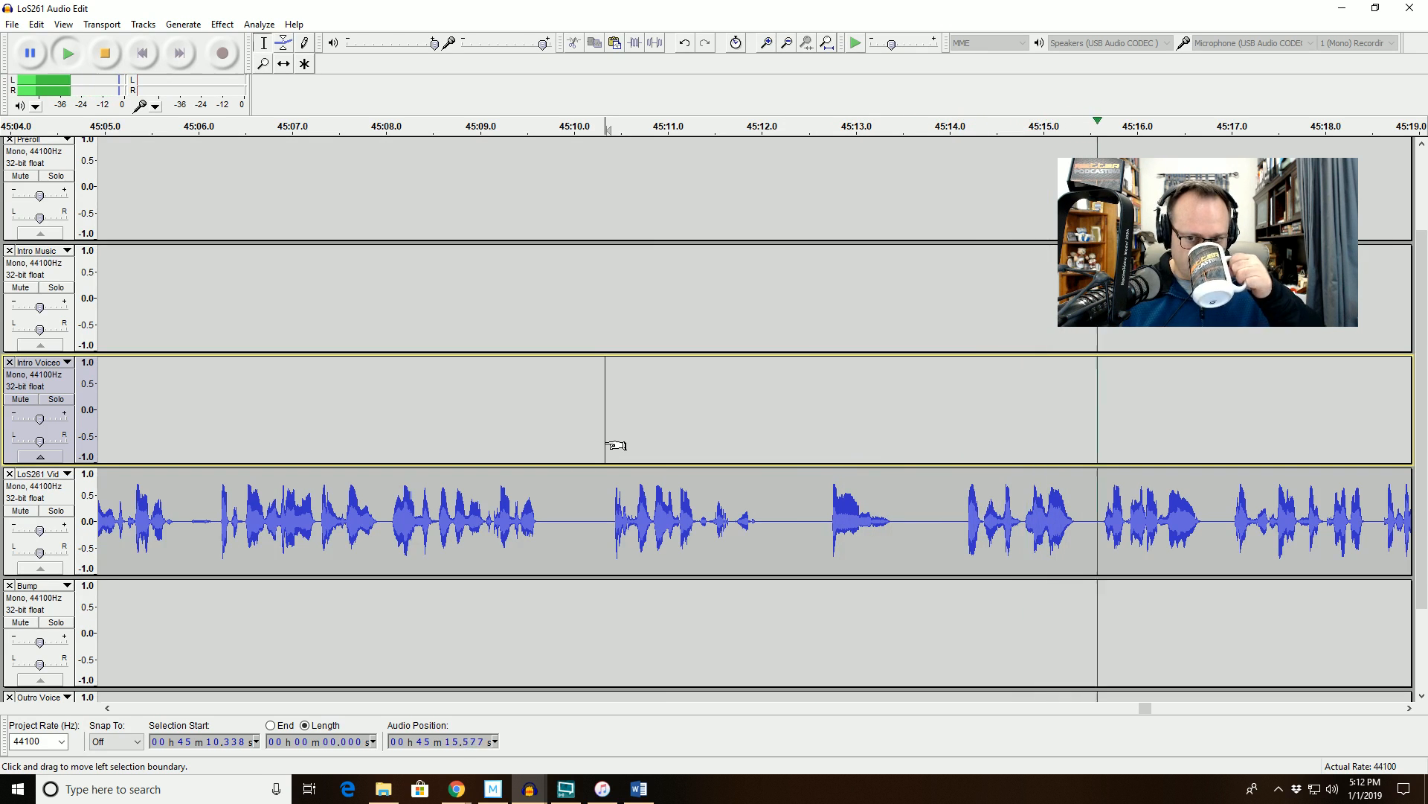
Delete the 0.649-second stretch of speech starting at 45:14.106 in the LoS261 track.
{"action": "left_click", "coordinate": [995, 521]}
{"action": "key", "text": "space"}
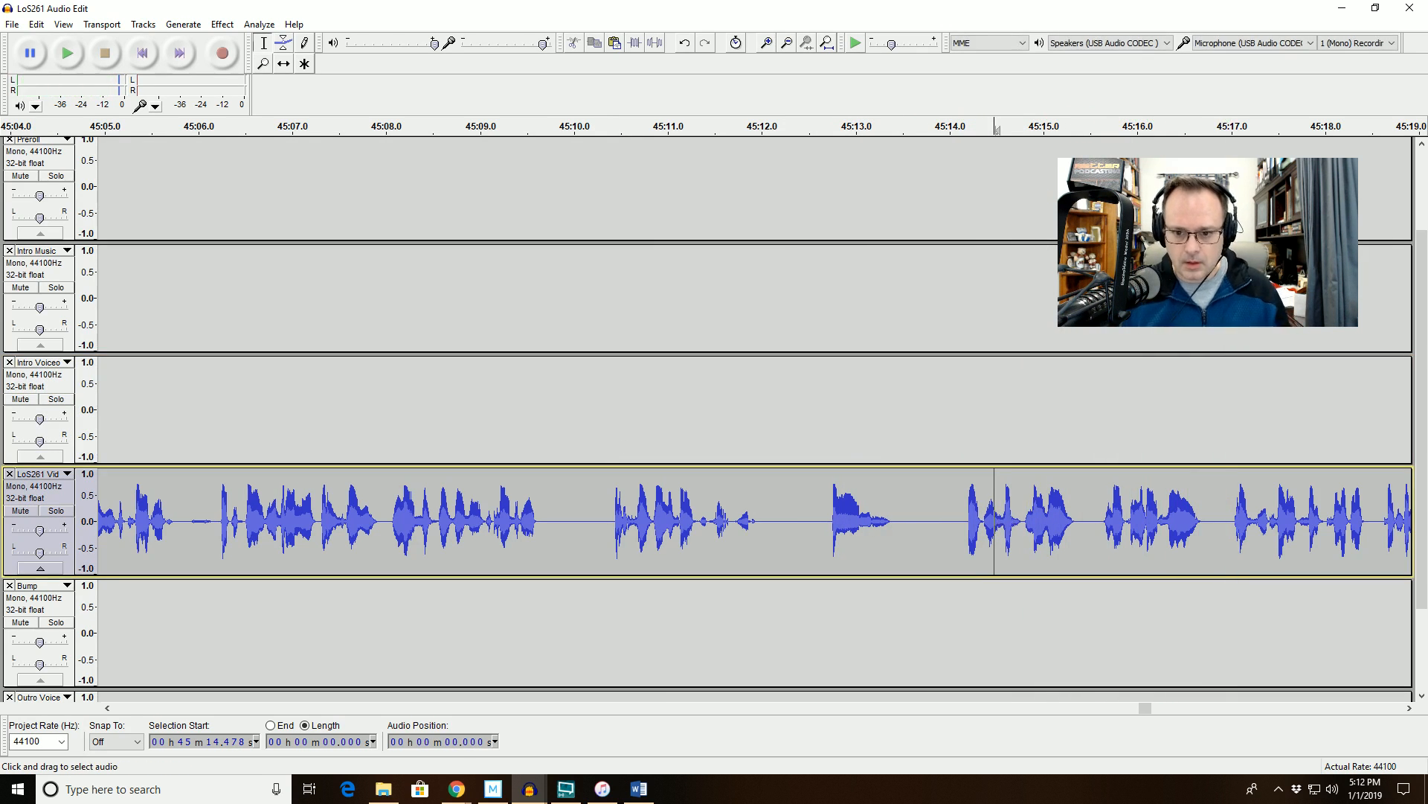
{"action": "left_click_drag", "start_coordinate": [992, 521], "coordinate": [960, 521]}
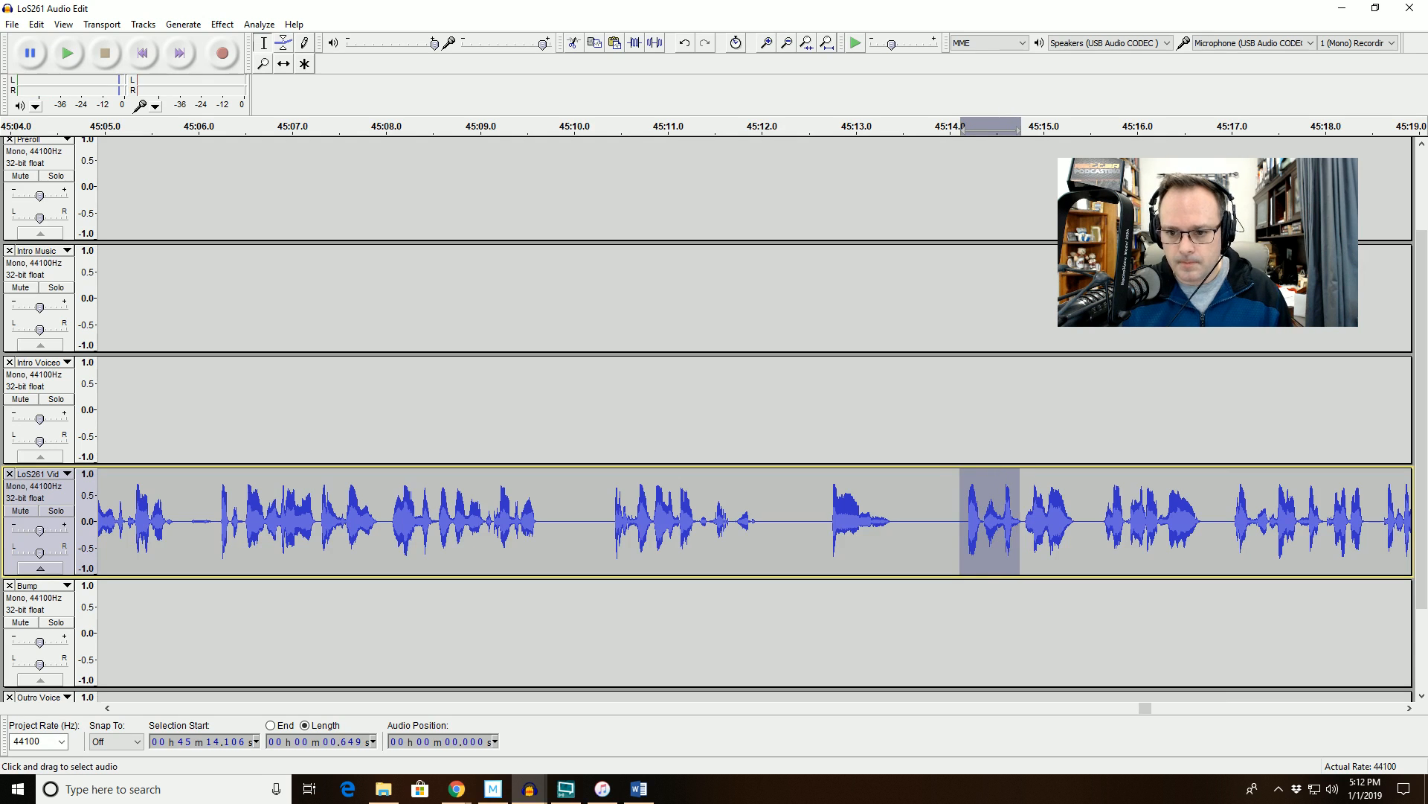
{"action": "key", "text": "Delete"}
Delete 0.293 seconds of silence starting at 45:13.742, replay from 45:12.420 and listen on to about 45:43.
{"action": "left_click_drag", "start_coordinate": [926, 520], "coordinate": [952, 521]}
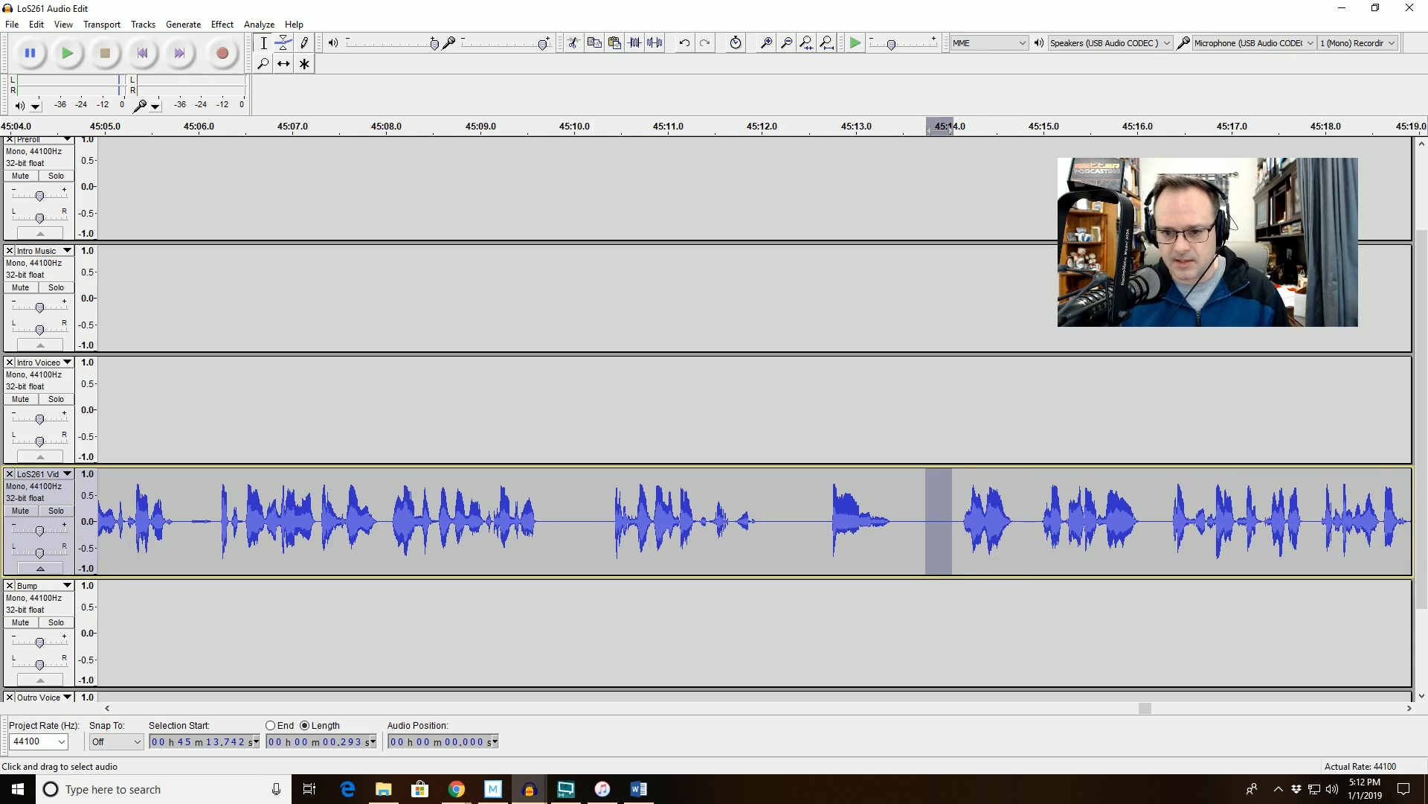
{"action": "key", "text": "Delete"}
{"action": "left_click", "coordinate": [802, 521]}
{"action": "key", "text": "space"}
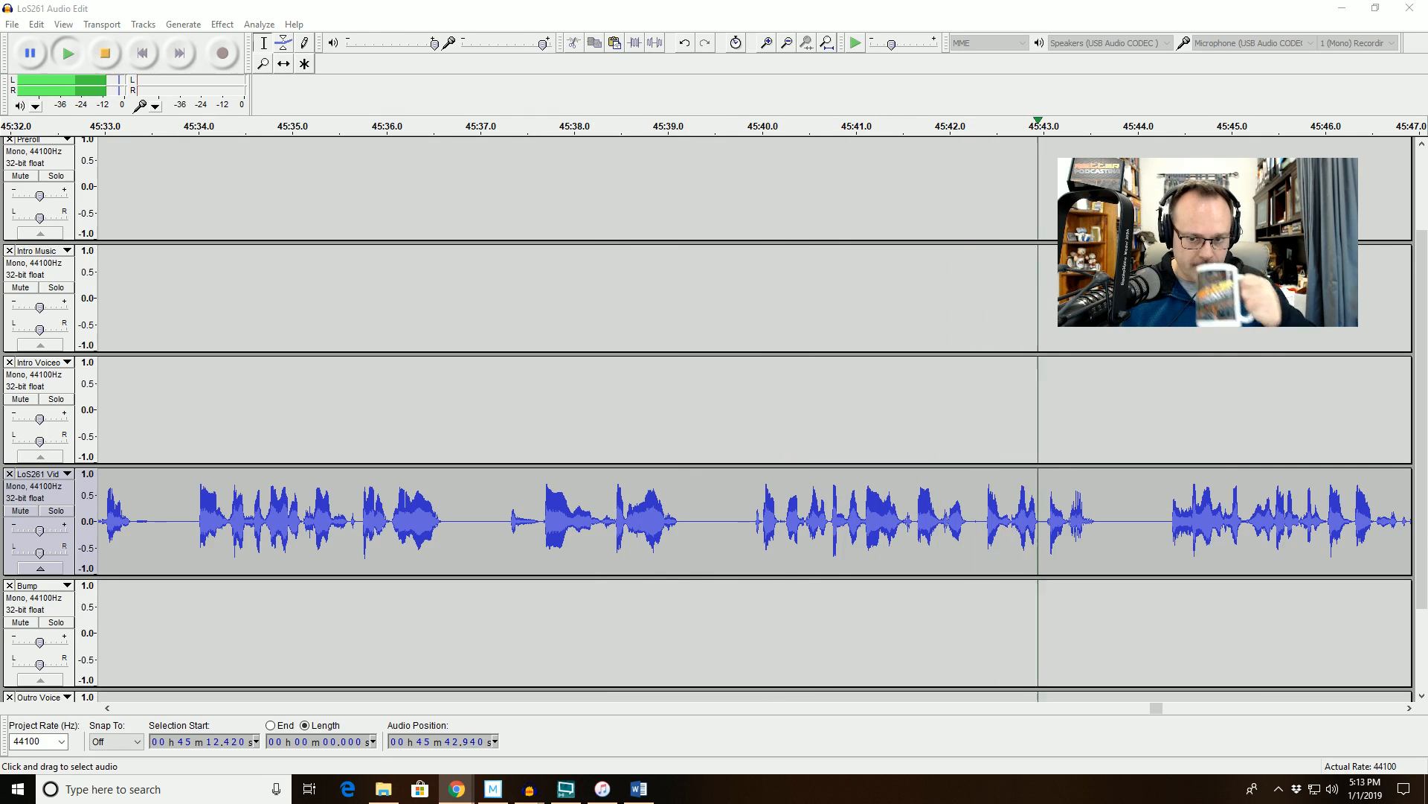
Audition the 2.232-second passage starting at 45:39.690, delete the 0.253-second word at 45:40.461 and replay the cut from 45:39.900.
{"action": "left_click_drag", "start_coordinate": [733, 521], "coordinate": [942, 558]}
{"action": "key", "text": "space"}
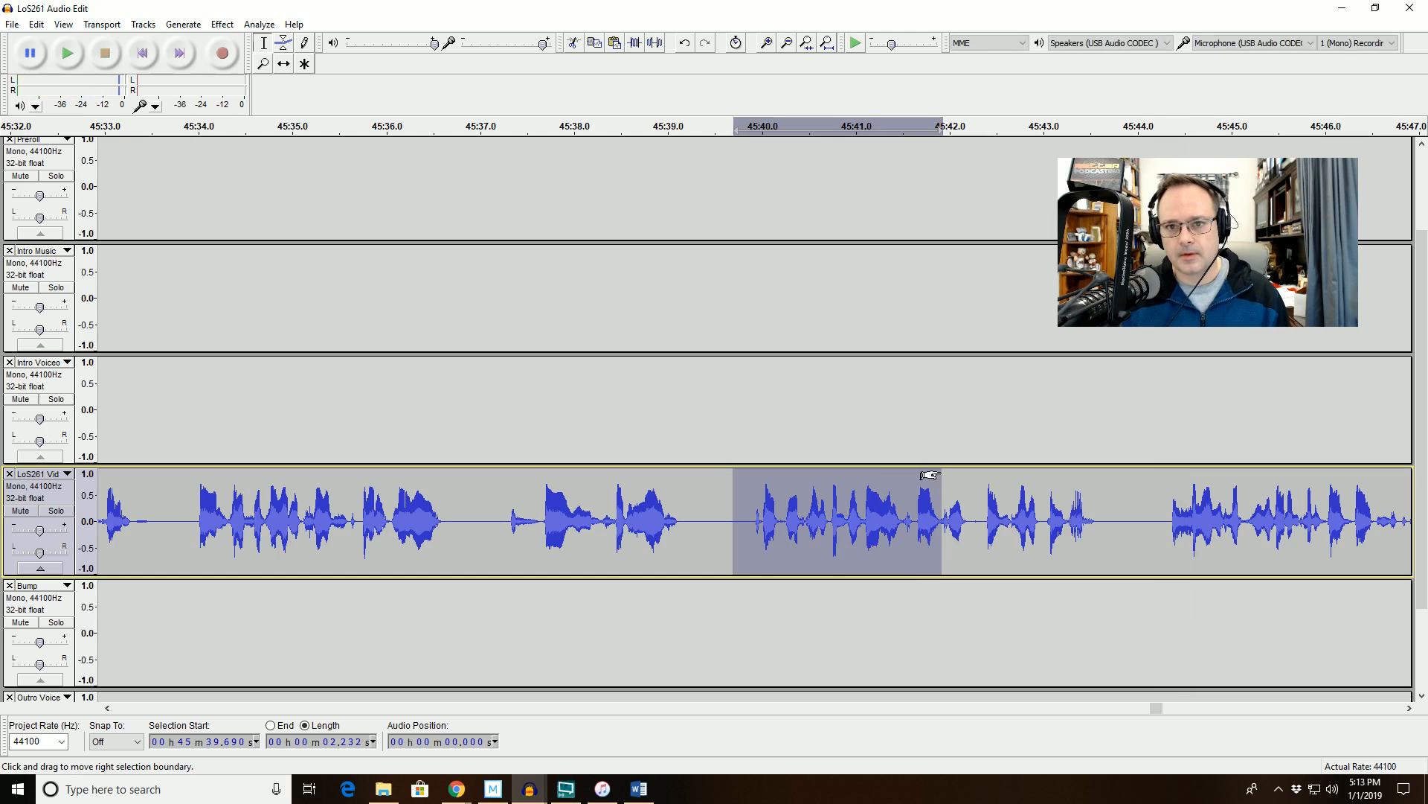
{"action": "key", "text": "ctrl+e"}
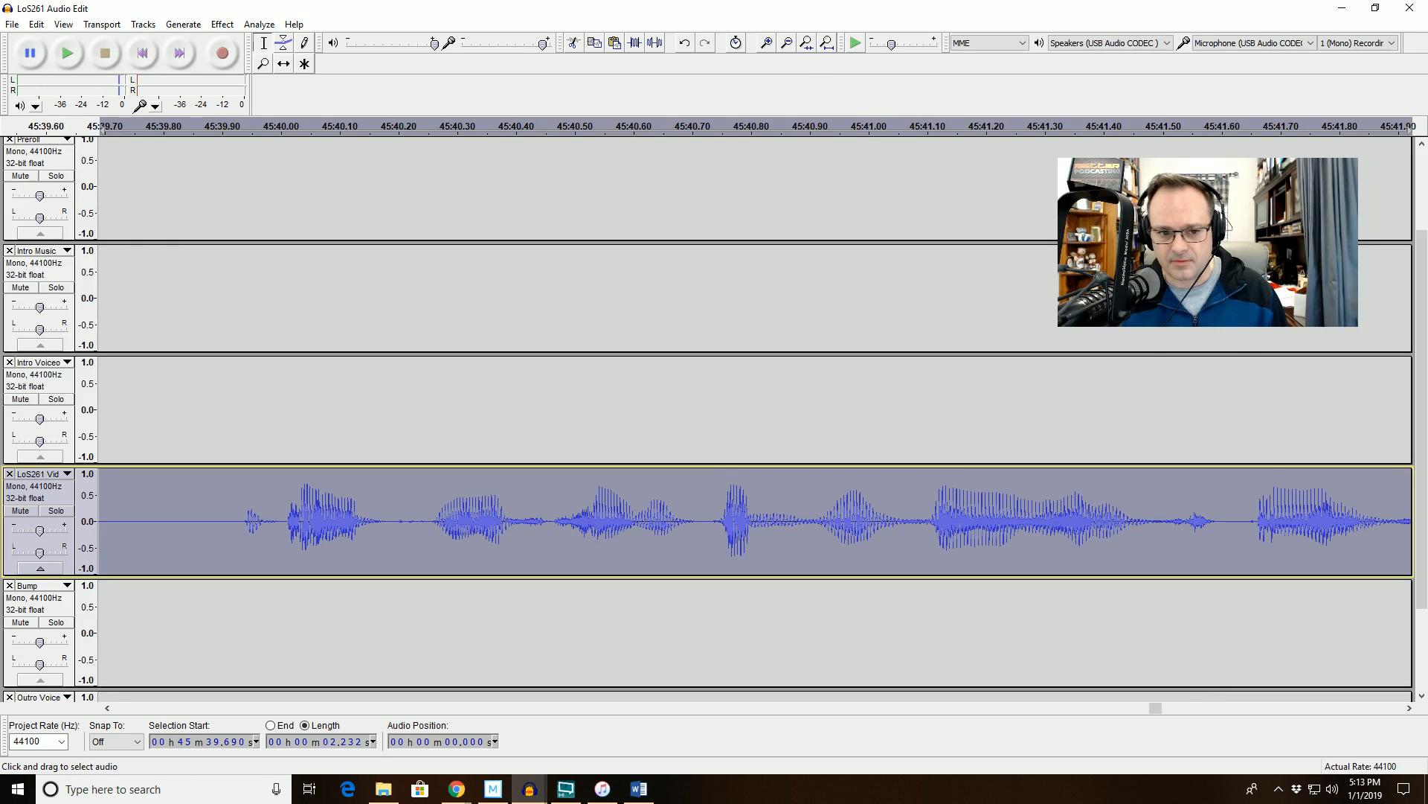
{"action": "key", "text": "space"}
{"action": "key", "text": "space"}
{"action": "left_click_drag", "start_coordinate": [552, 126], "coordinate": [698, 126]}
{"action": "key", "text": "space"}
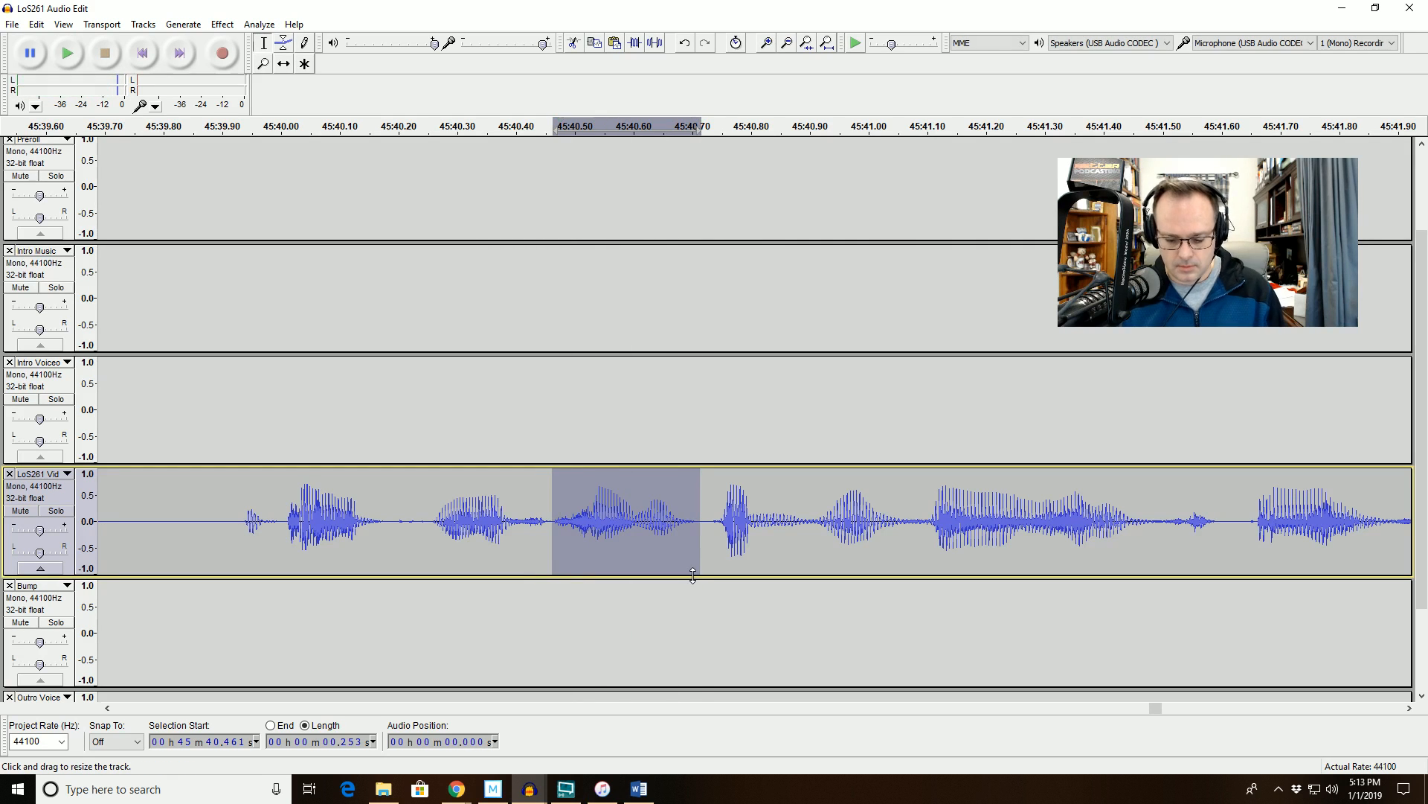
{"action": "key", "text": "Delete"}
{"action": "left_click", "coordinate": [222, 530]}
{"action": "key", "text": "space"}
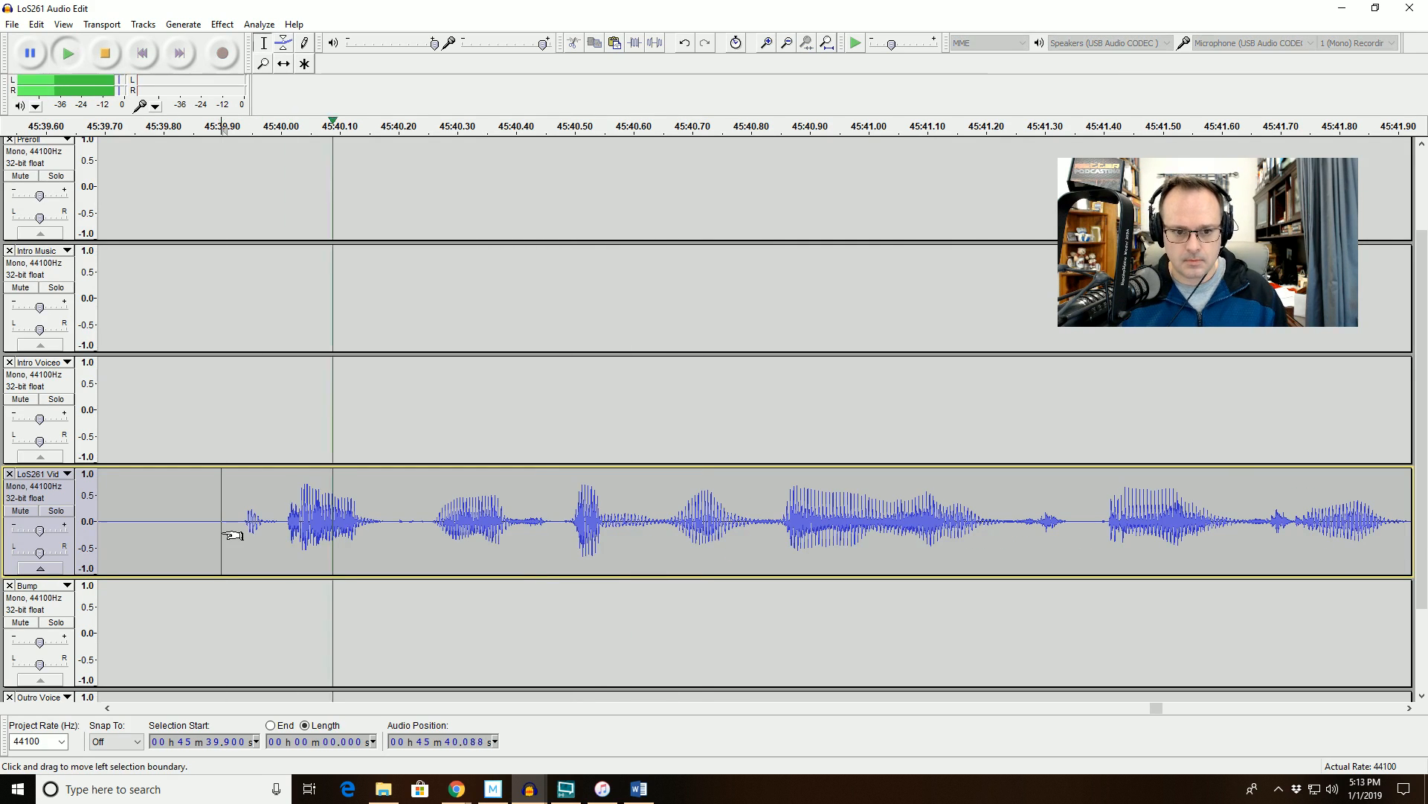
{"action": "left_click", "coordinate": [786, 45]}
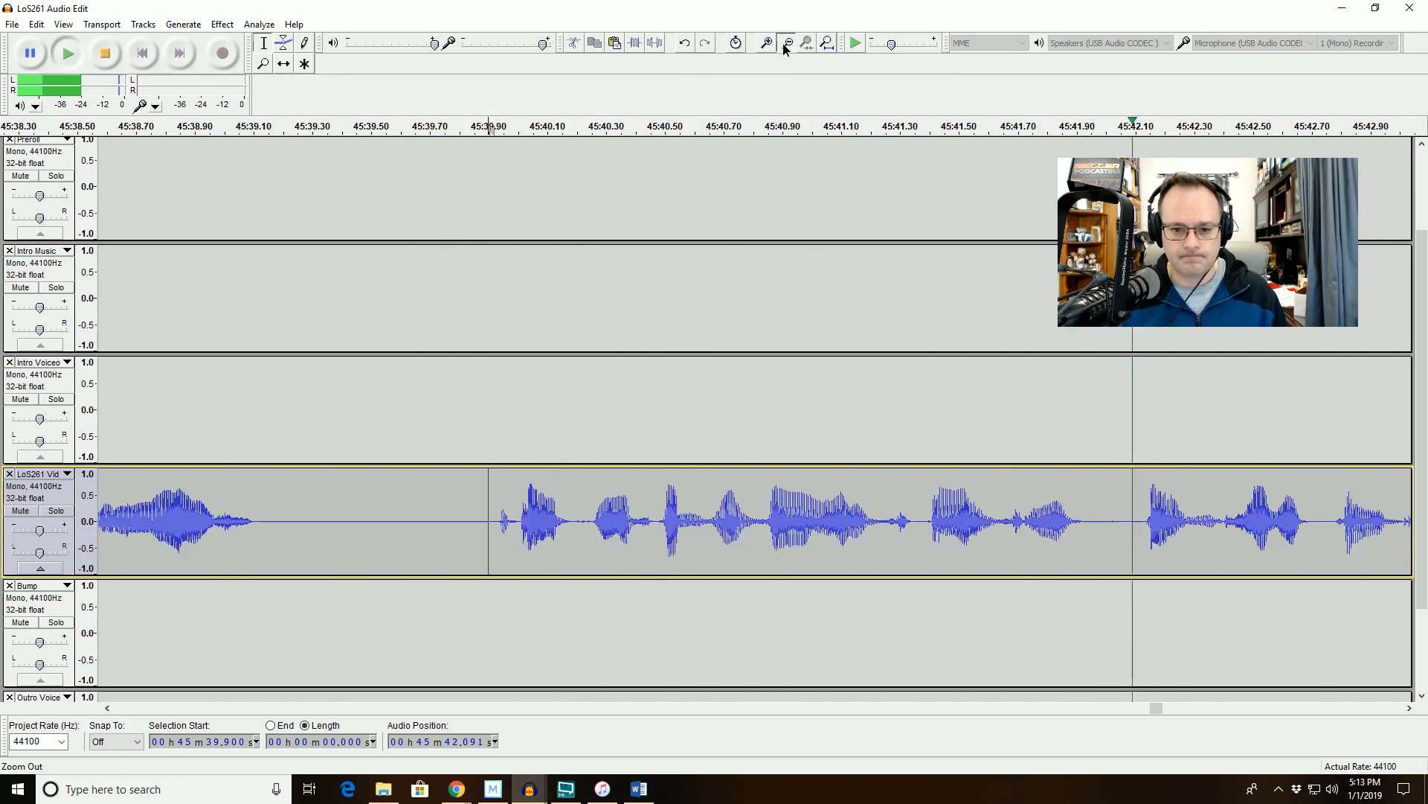
Isolate the 1.578-second passage starting at 45:46.005 and try deleting the faint sound of about 0.09 seconds near 45:46.54.
{"action": "left_click", "coordinate": [786, 44]}
{"action": "left_click", "coordinate": [787, 45]}
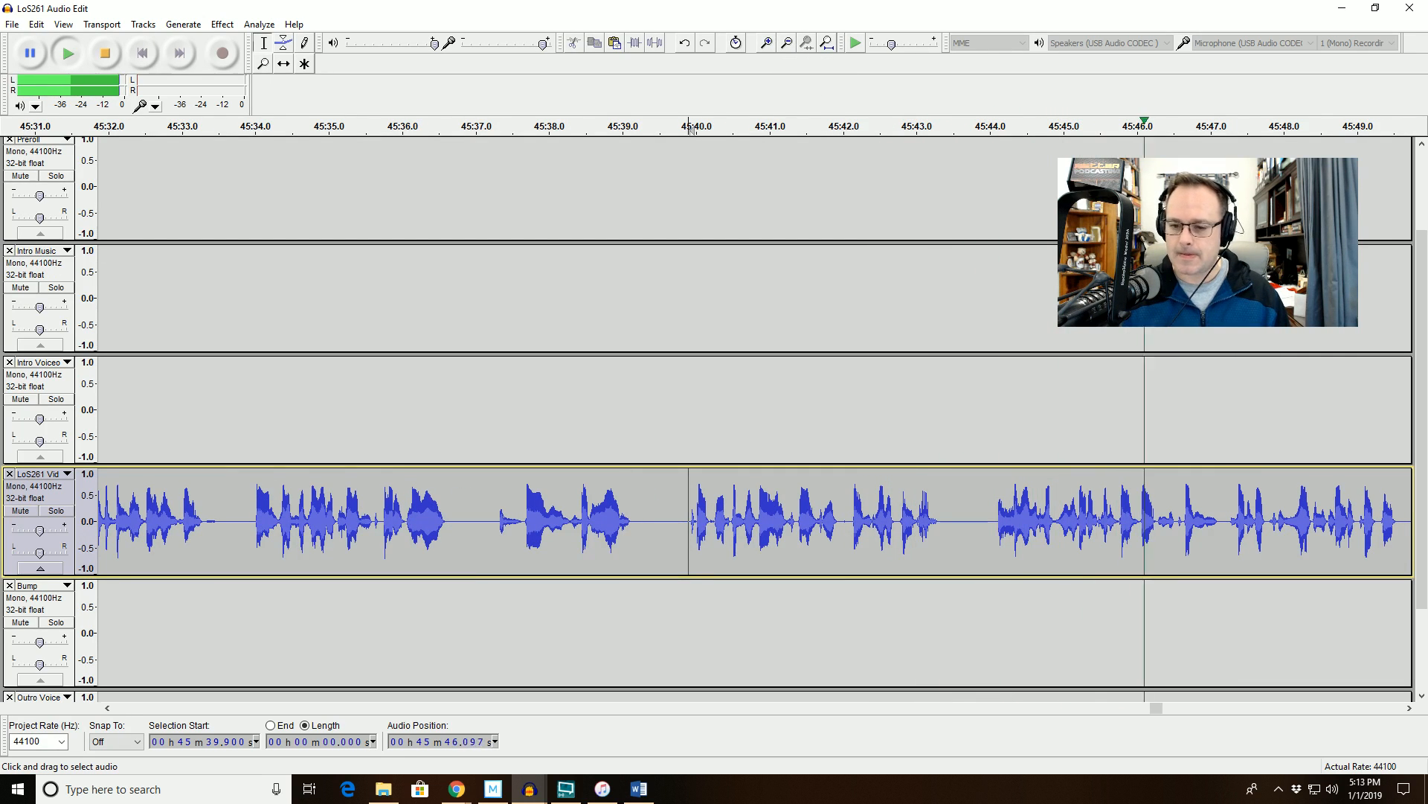
{"action": "key", "text": "space"}
{"action": "left_click_drag", "start_coordinate": [1138, 521], "coordinate": [1253, 521]}
{"action": "left_click", "coordinate": [808, 43]}
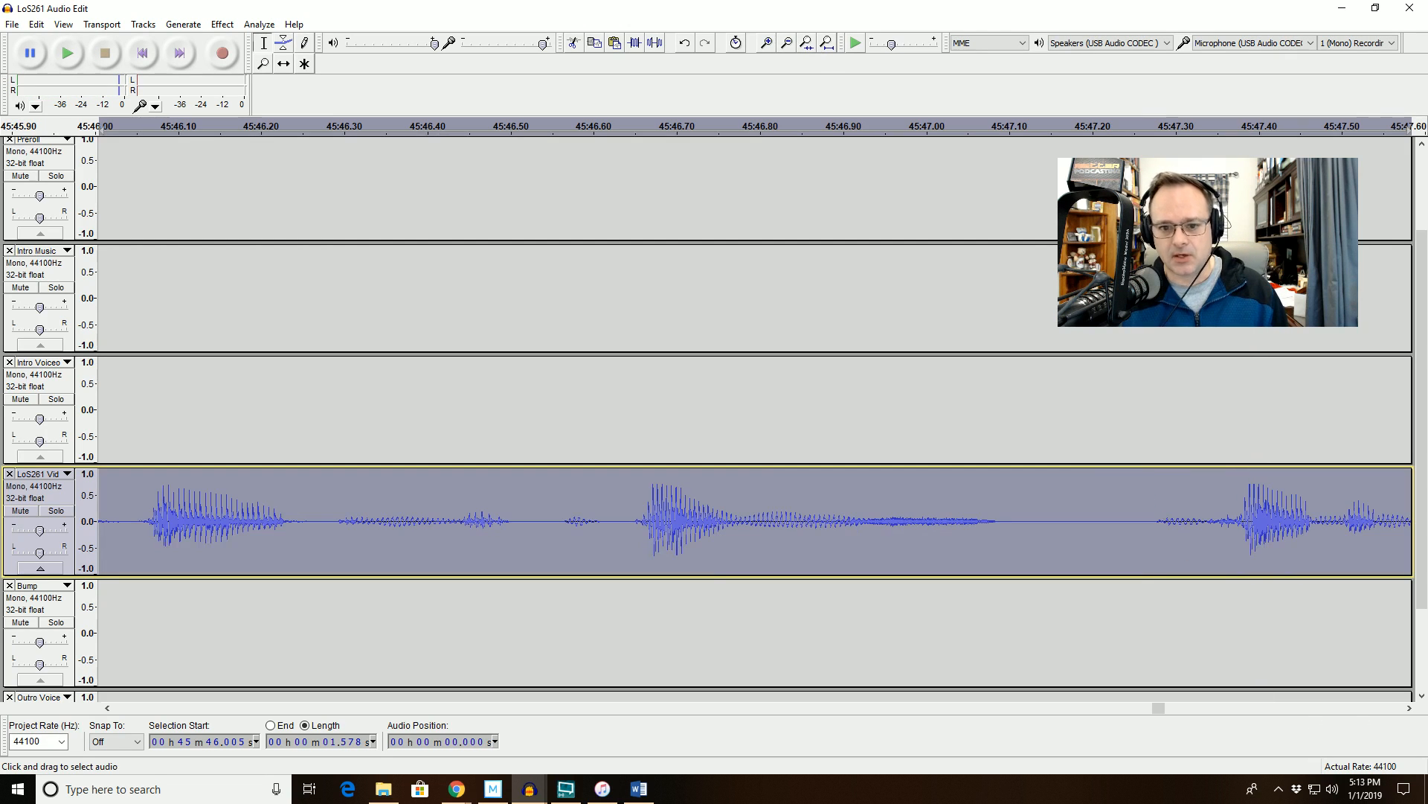
{"action": "left_click_drag", "start_coordinate": [547, 521], "coordinate": [618, 521]}
{"action": "key", "text": "space"}
{"action": "key", "text": "Delete"}
Replay the cut from 45:46.041 and undo the deletion of the faint sound.
{"action": "left_click", "coordinate": [129, 312]}
{"action": "key", "text": "space"}
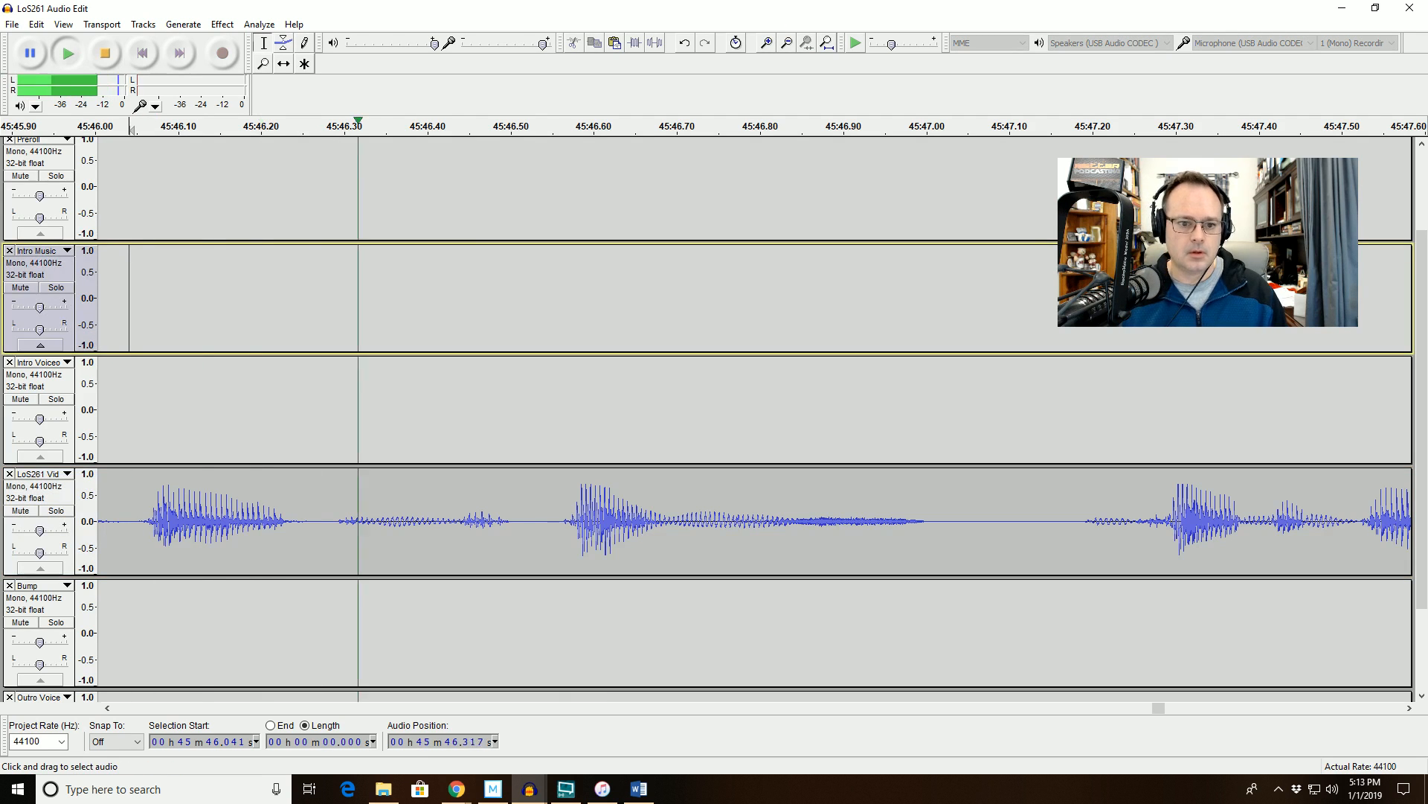
{"action": "key", "text": "space"}
{"action": "key", "text": "space"}
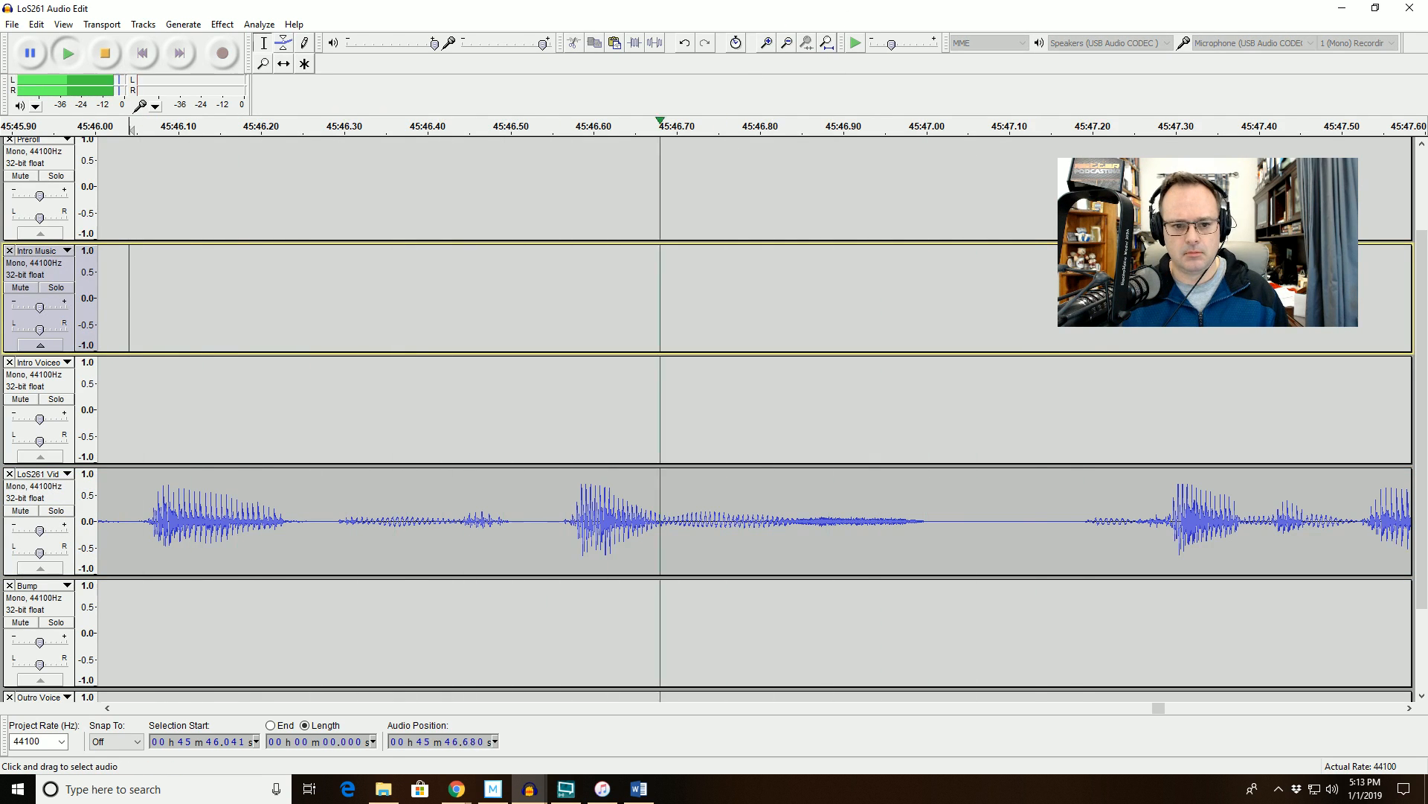
{"action": "key", "text": "space"}
{"action": "key", "text": "ctrl+z"}
Replay the restored speech from 45:46.015 and listen on to about 45:58.
{"action": "left_click", "coordinate": [108, 409]}
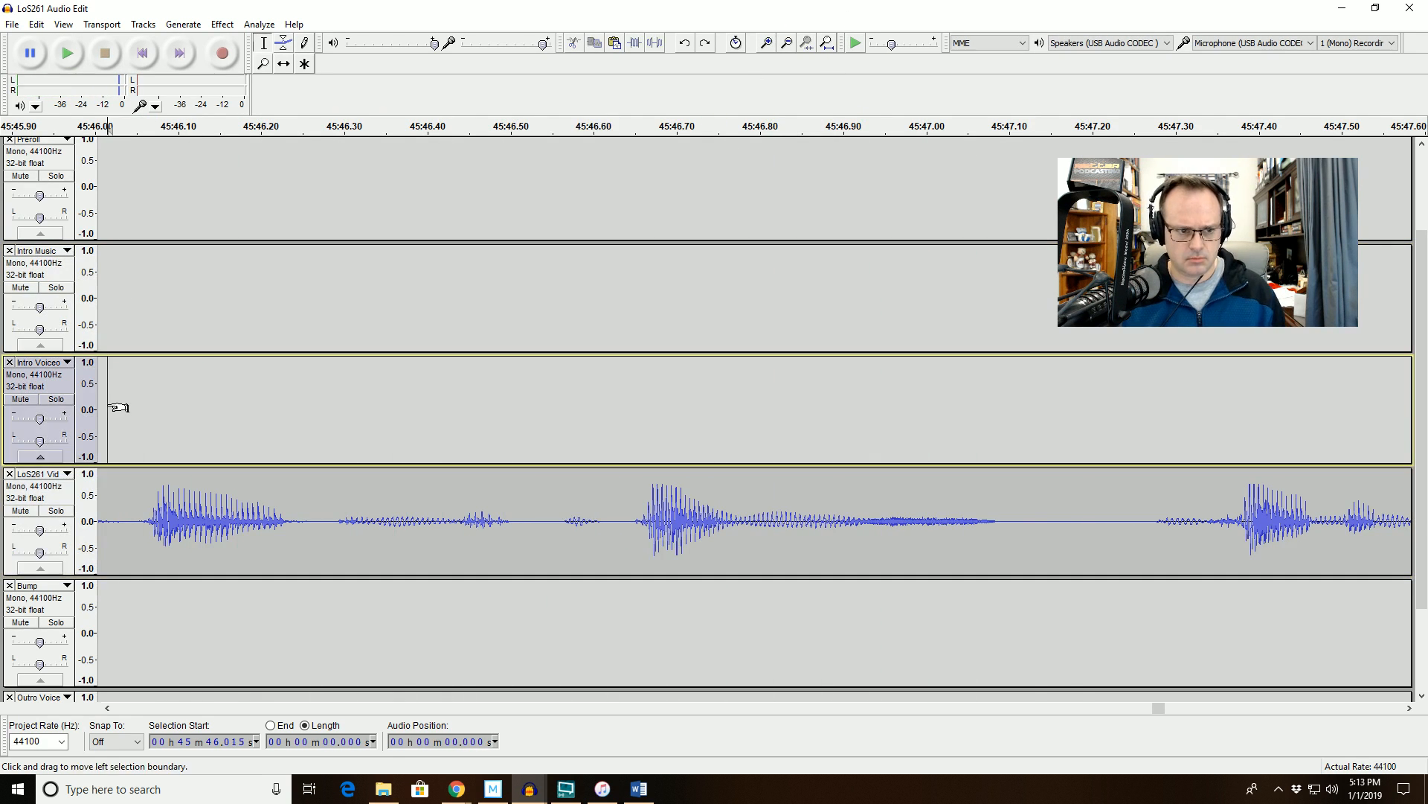
{"action": "key", "text": "space"}
{"action": "left_click", "coordinate": [788, 43]}
{"action": "left_click", "coordinate": [788, 43]}
{"action": "left_click", "coordinate": [788, 44]}
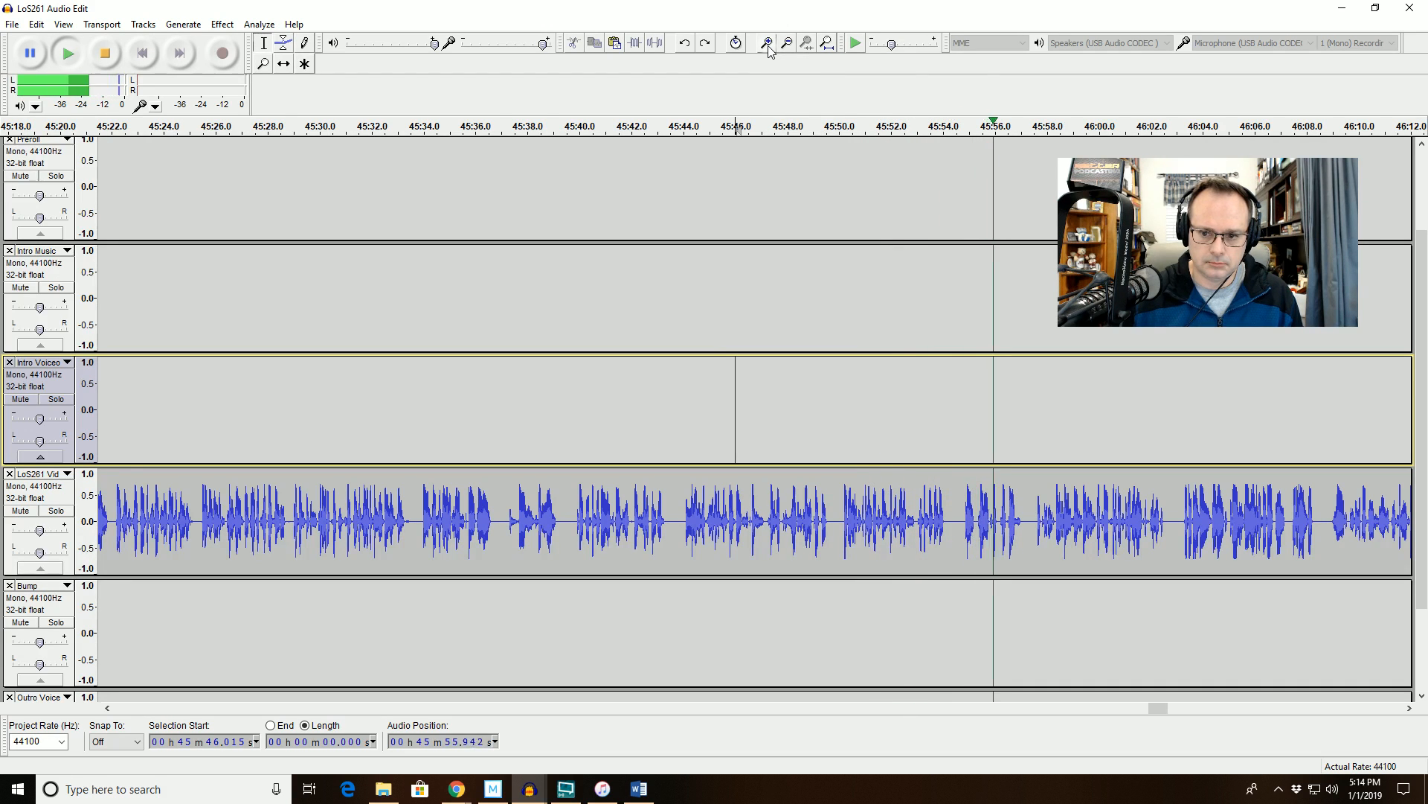
Isolate and audition the 6.095-second passage of the LoS261 track starting at 45:52.719.
{"action": "left_click_drag", "start_coordinate": [911, 520], "coordinate": [1068, 521]}
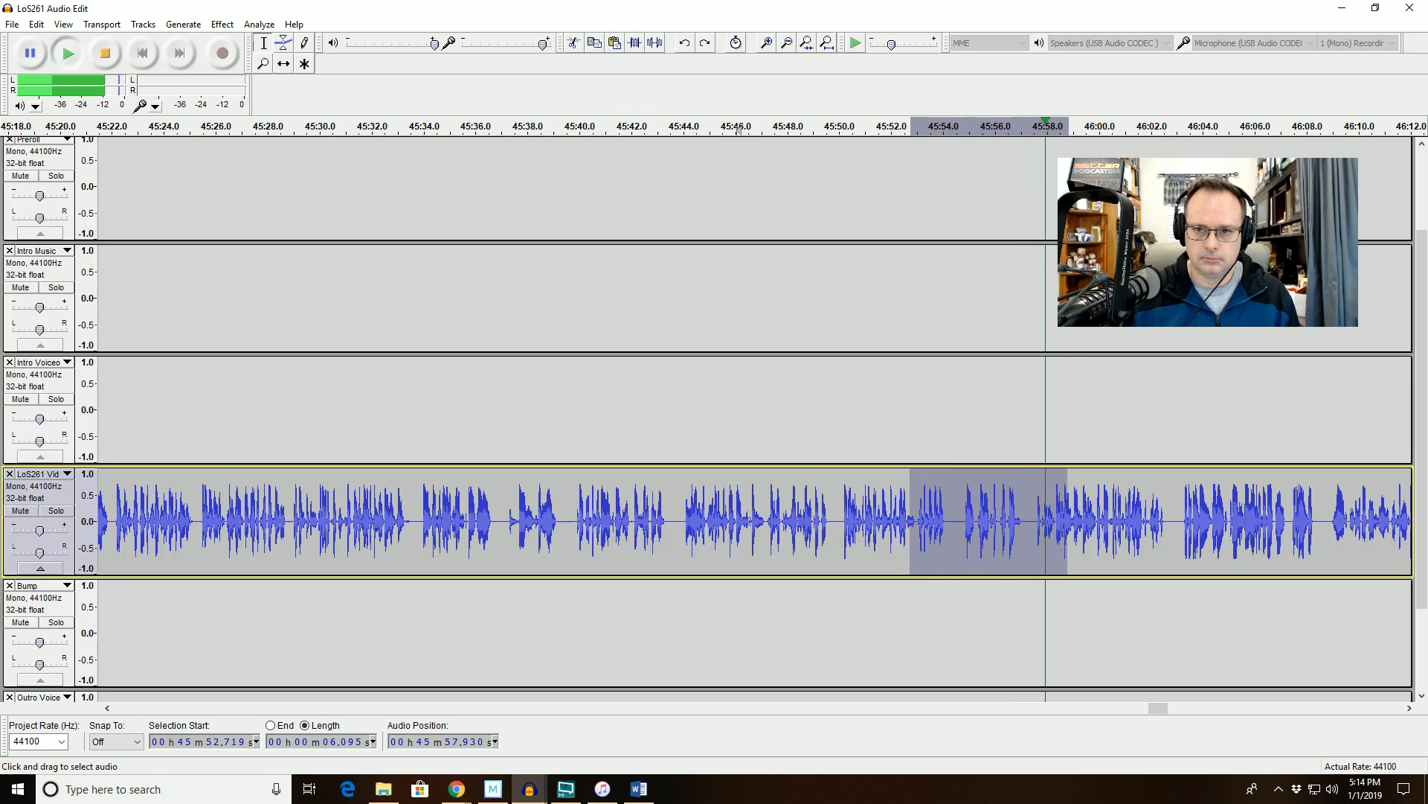
{"action": "left_click", "coordinate": [826, 45]}
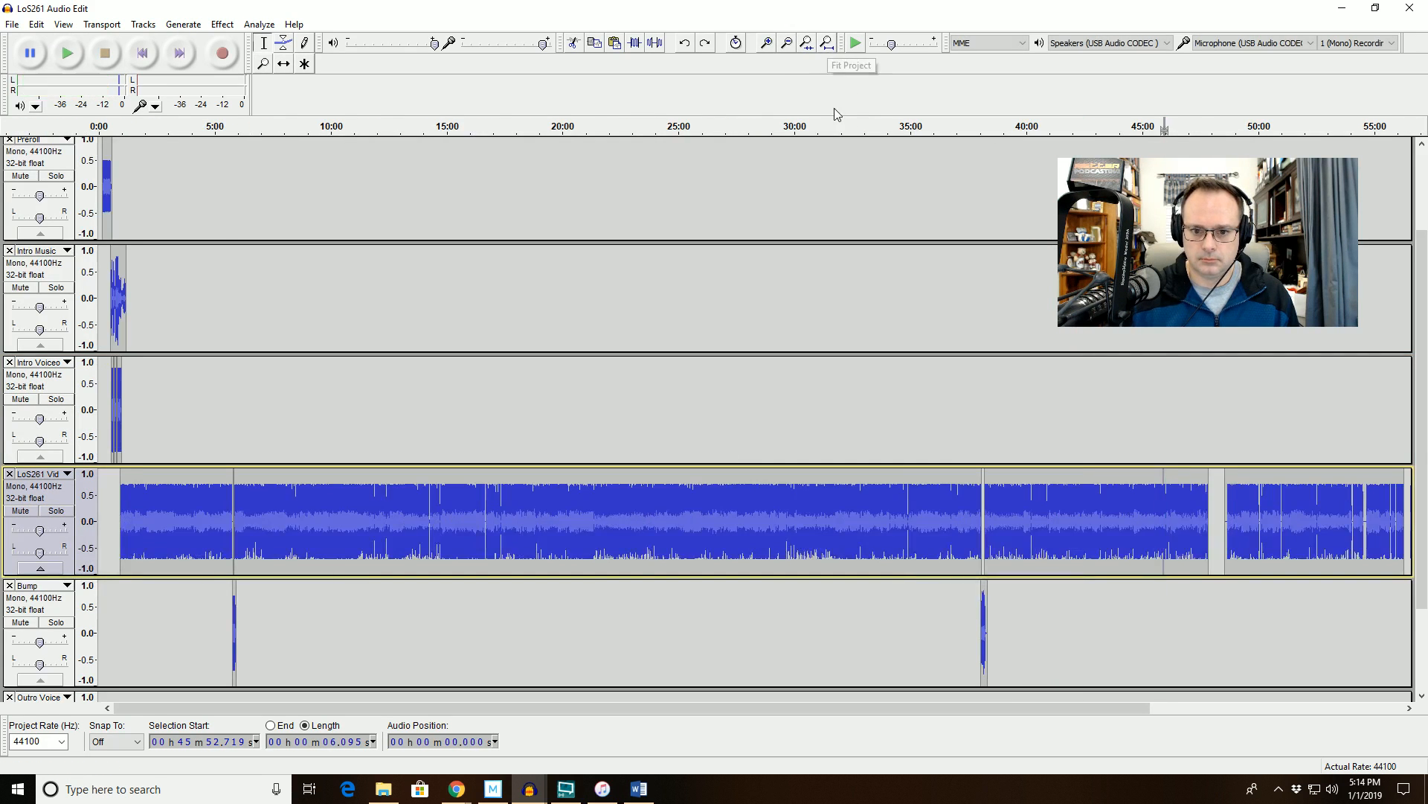
{"action": "left_click", "coordinate": [807, 45]}
{"action": "key", "text": "space"}
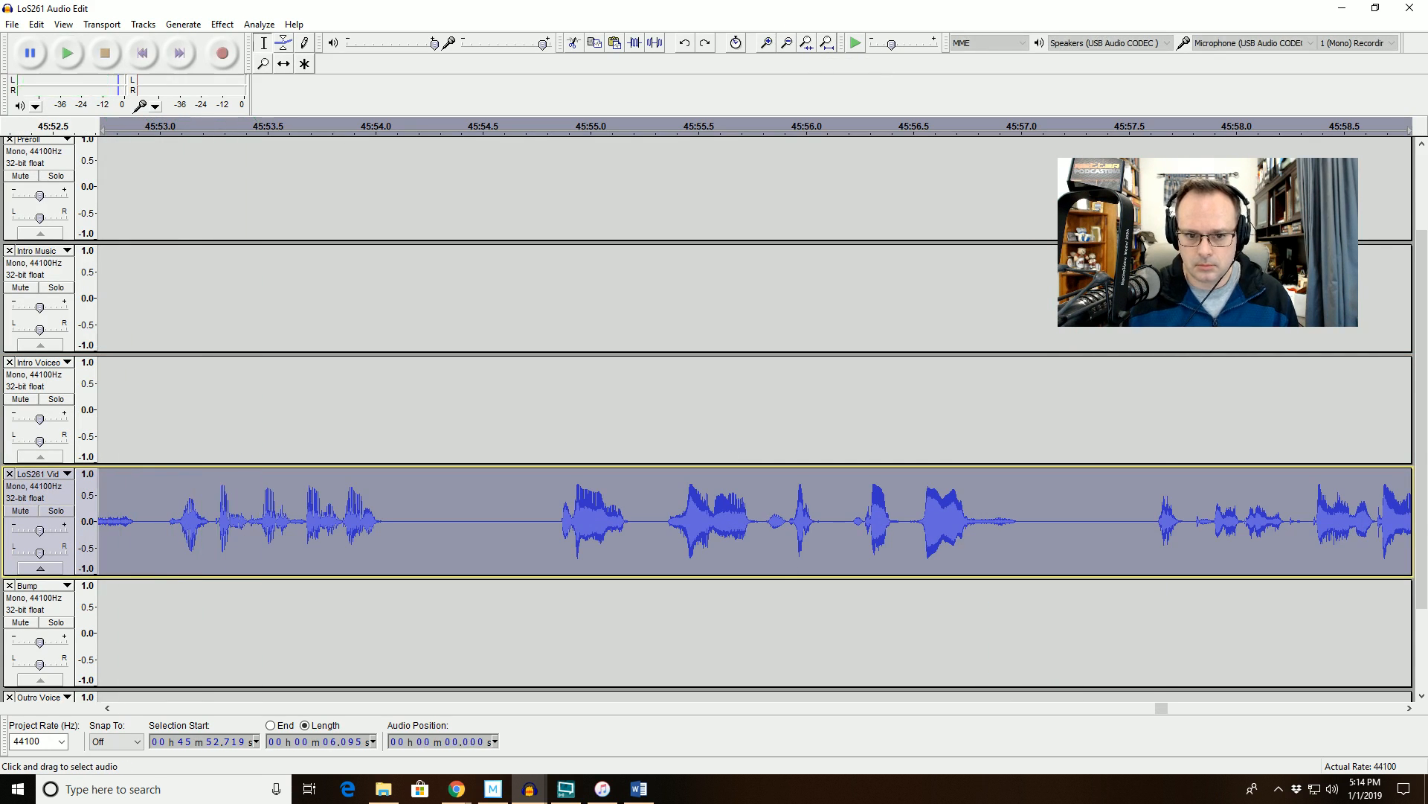
Delete about 2.2 seconds of speech starting at 45:55.333, replay from 45:53.365 and listen on to about 46:35.
{"action": "left_click", "coordinate": [552, 521]}
{"action": "left_click_drag", "start_coordinate": [662, 521], "coordinate": [1139, 547]}
{"action": "key", "text": "Delete"}
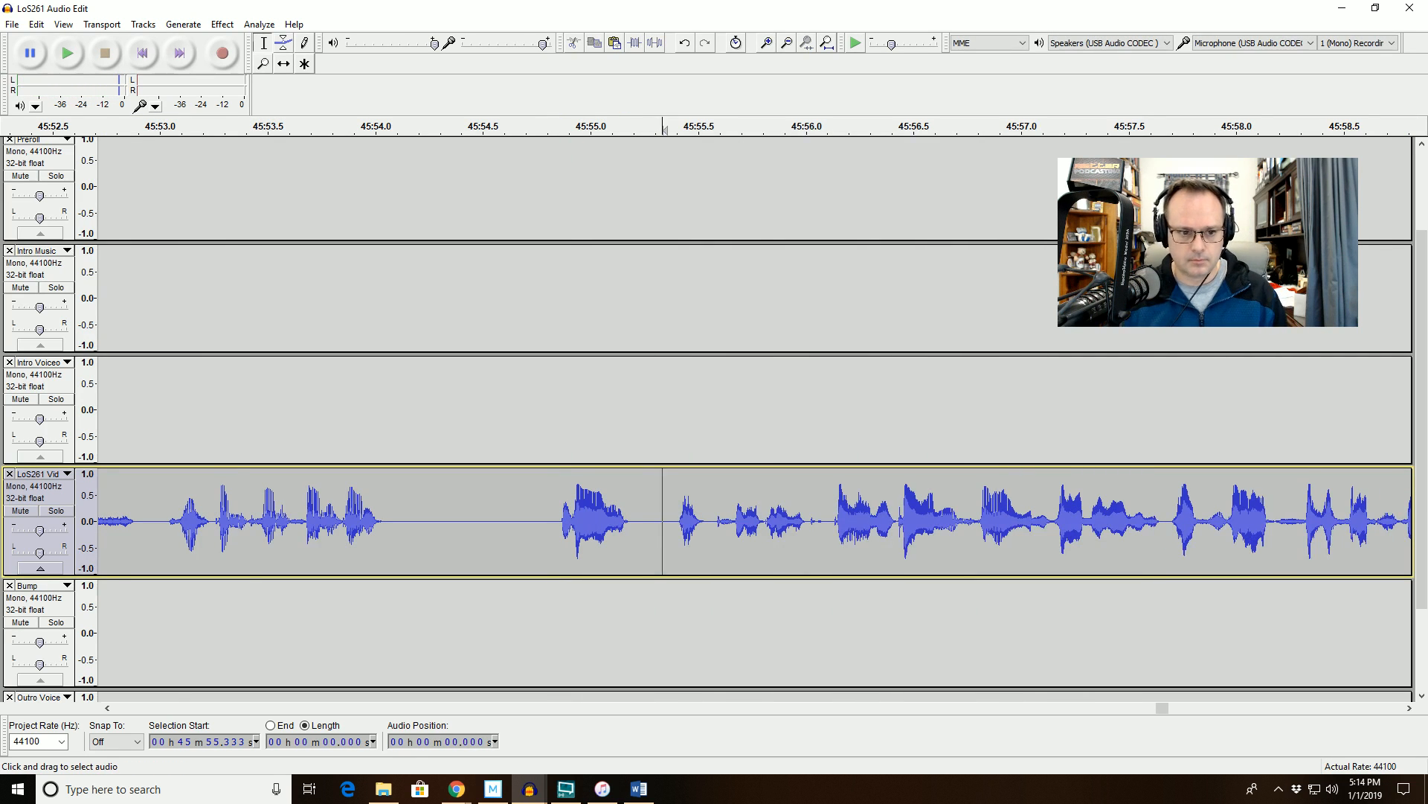
{"action": "left_click", "coordinate": [239, 126]}
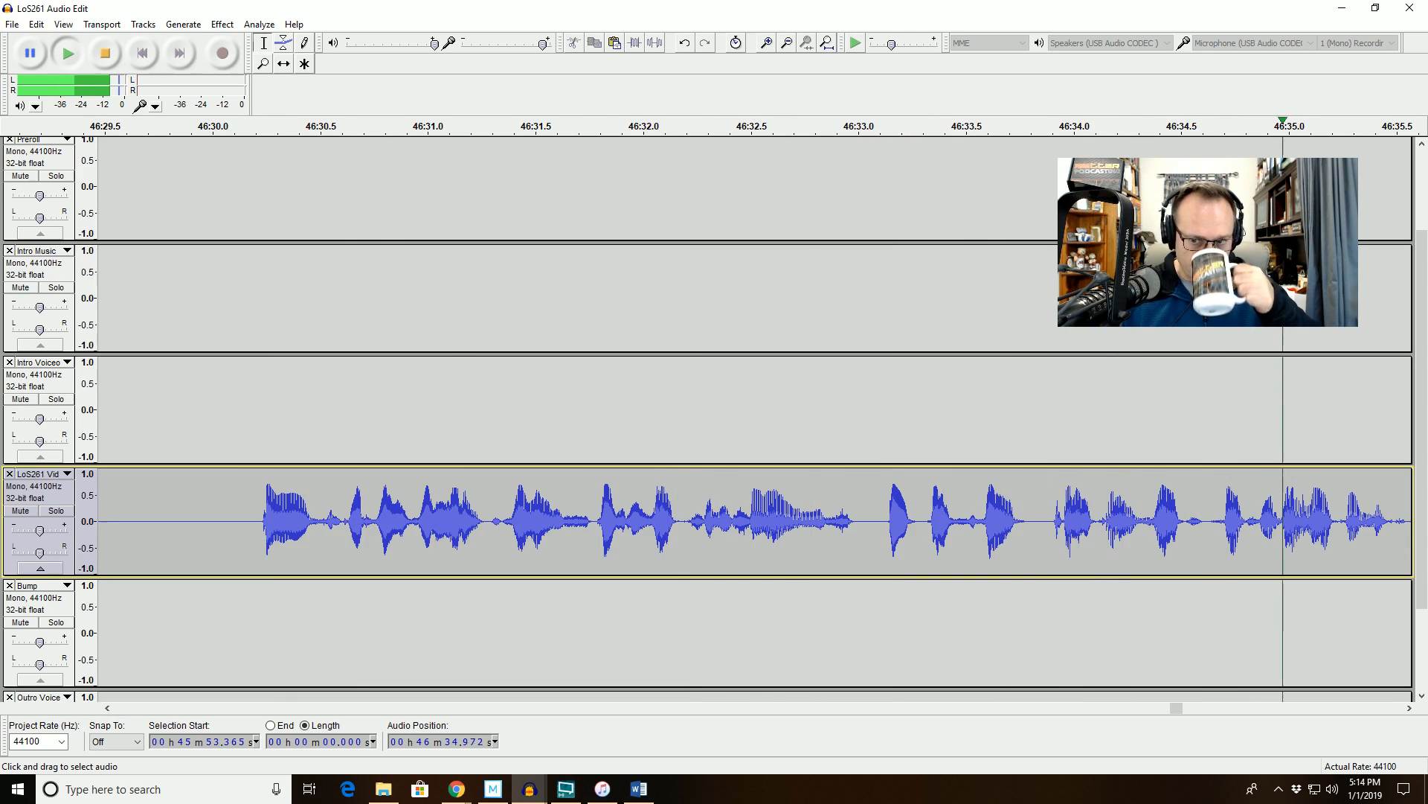
{"action": "key", "text": "space"}
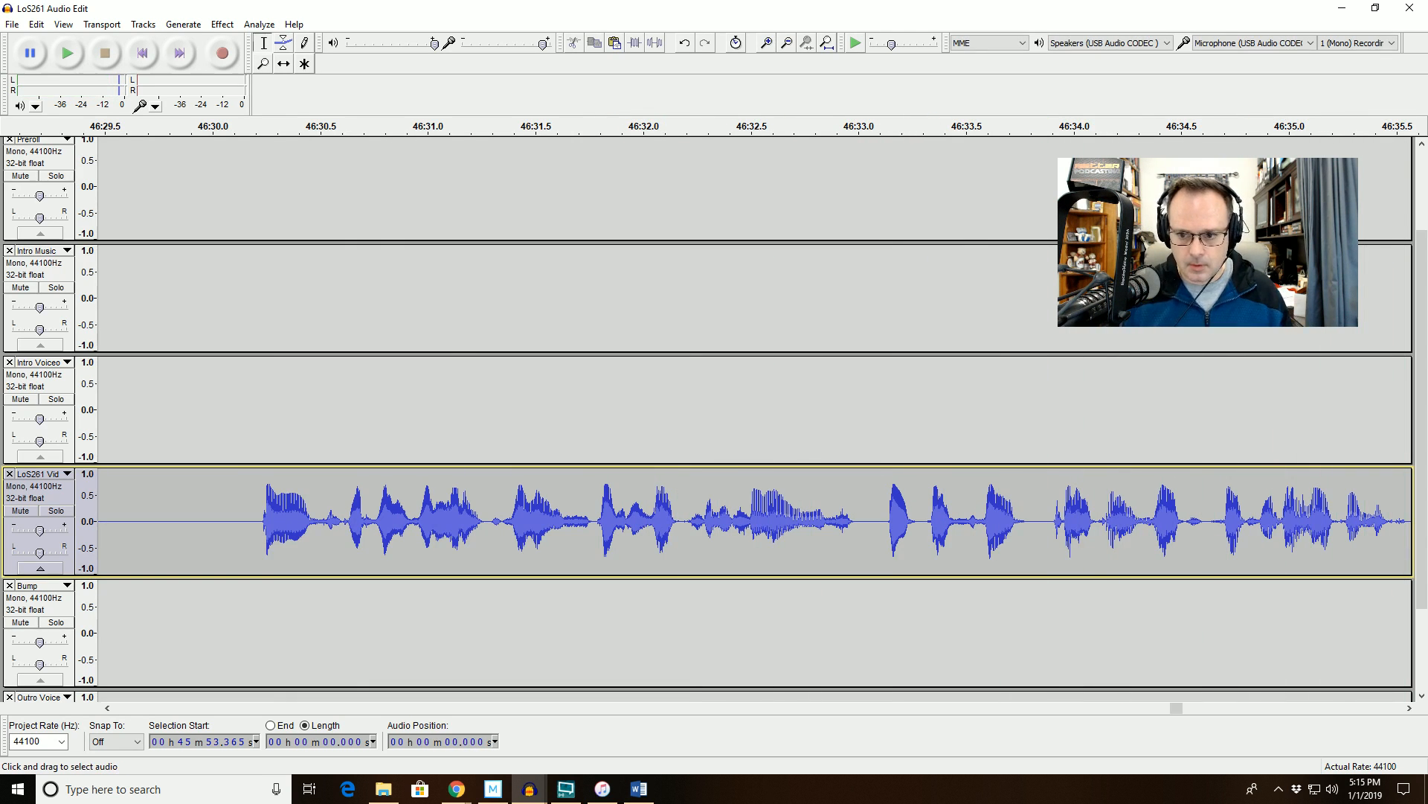
Try deleting the 0.211-second word at 46:33.898, replay from 46:32.652 and undo the cut.
{"action": "left_click_drag", "start_coordinate": [1097, 521], "coordinate": [1055, 521]}
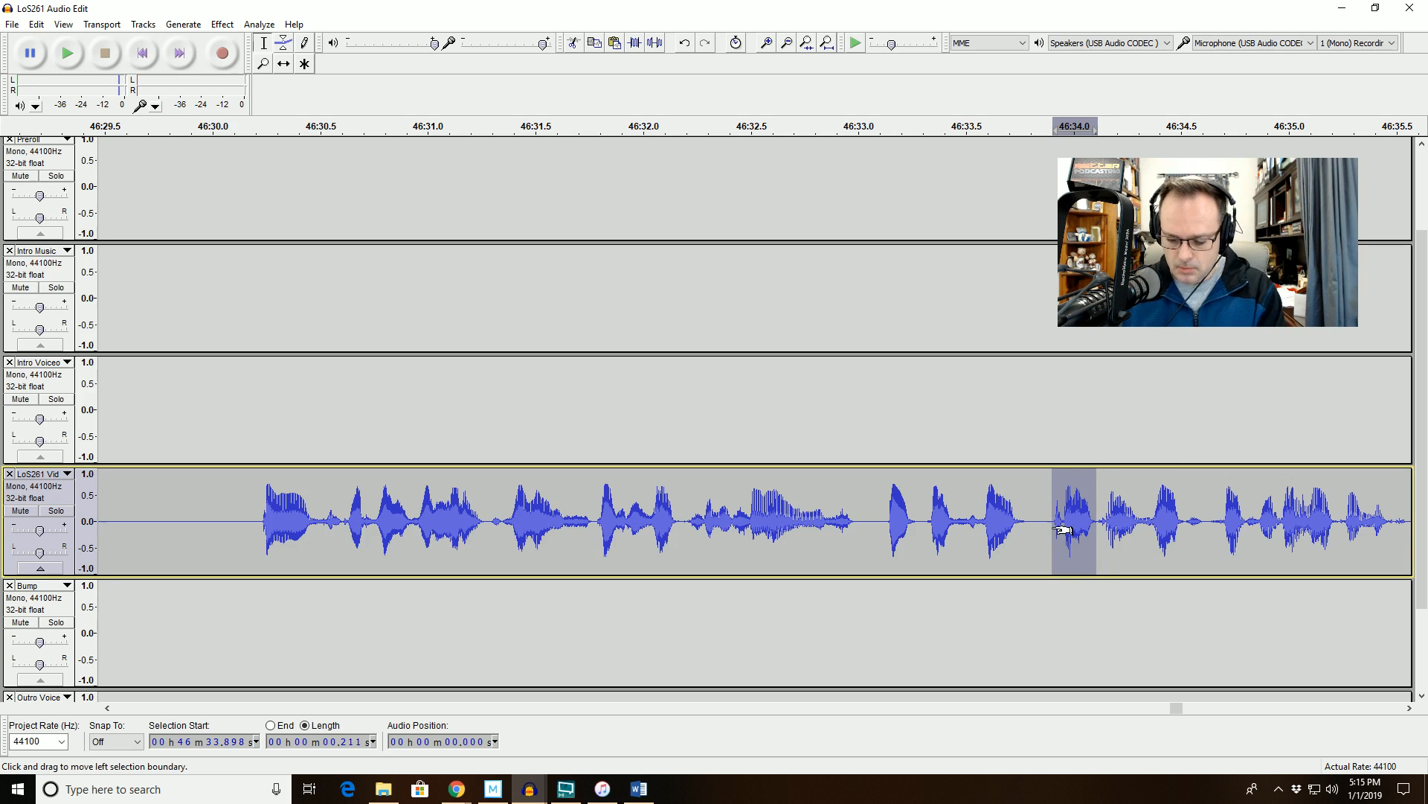
{"action": "key", "text": "Delete"}
{"action": "key", "text": "space"}
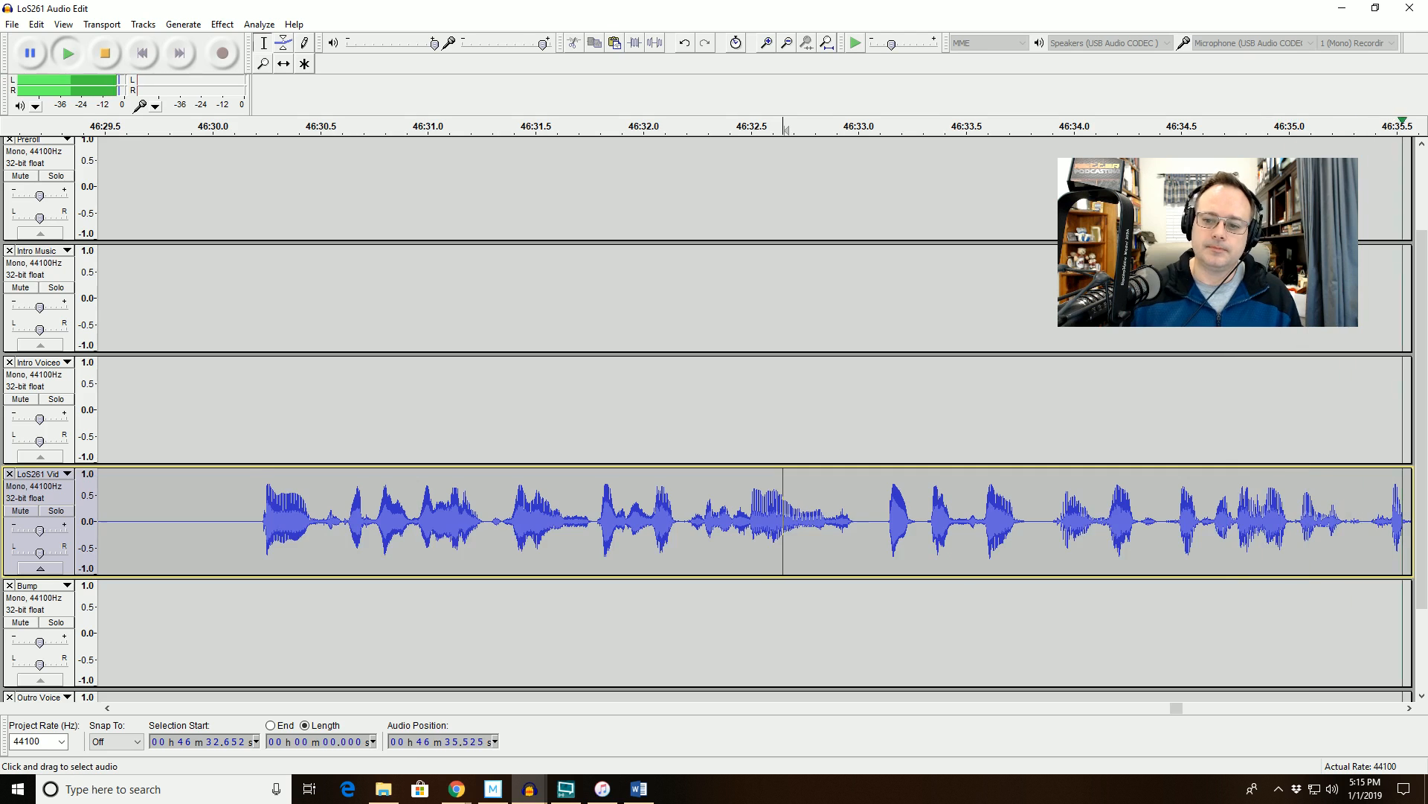
{"action": "key", "text": "space"}
{"action": "key", "text": "ctrl+z"}
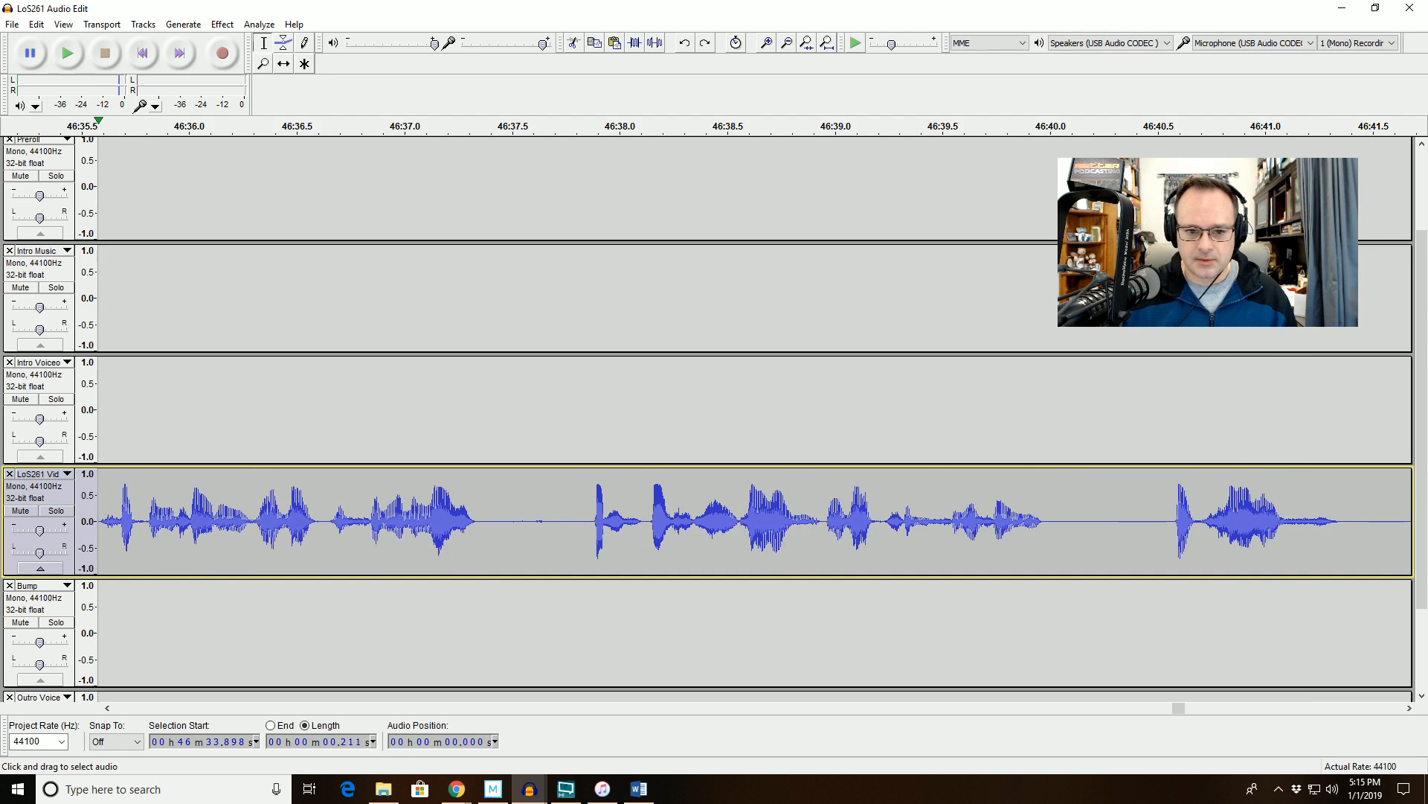
Audition the 0.984-second passage starting at 46:33.615 and delete about 0.16 seconds of speech at 46:33.954.
{"action": "key", "text": "space"}
{"action": "left_click_drag", "start_coordinate": [235, 541], "coordinate": [451, 542]}
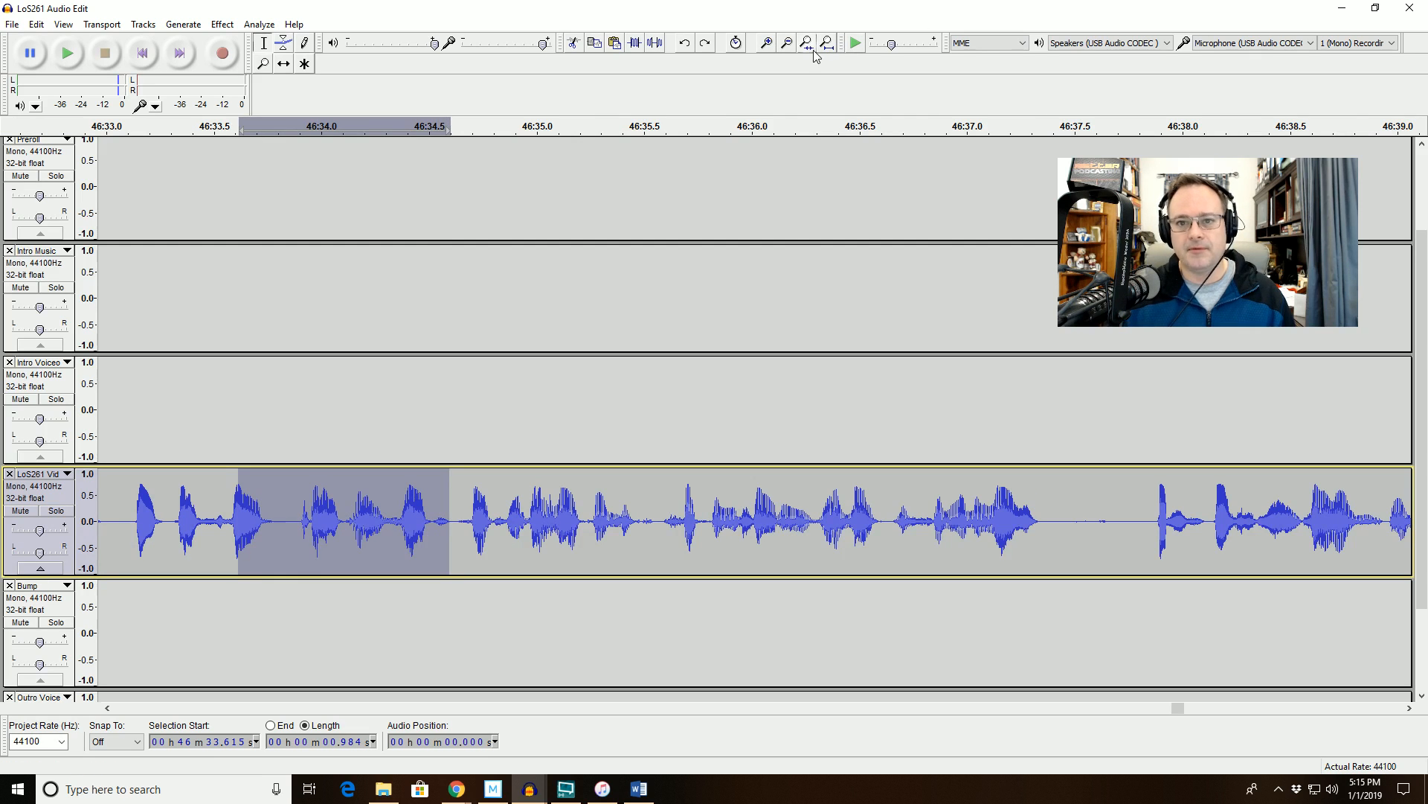
{"action": "left_click", "coordinate": [808, 43]}
{"action": "key", "text": "space"}
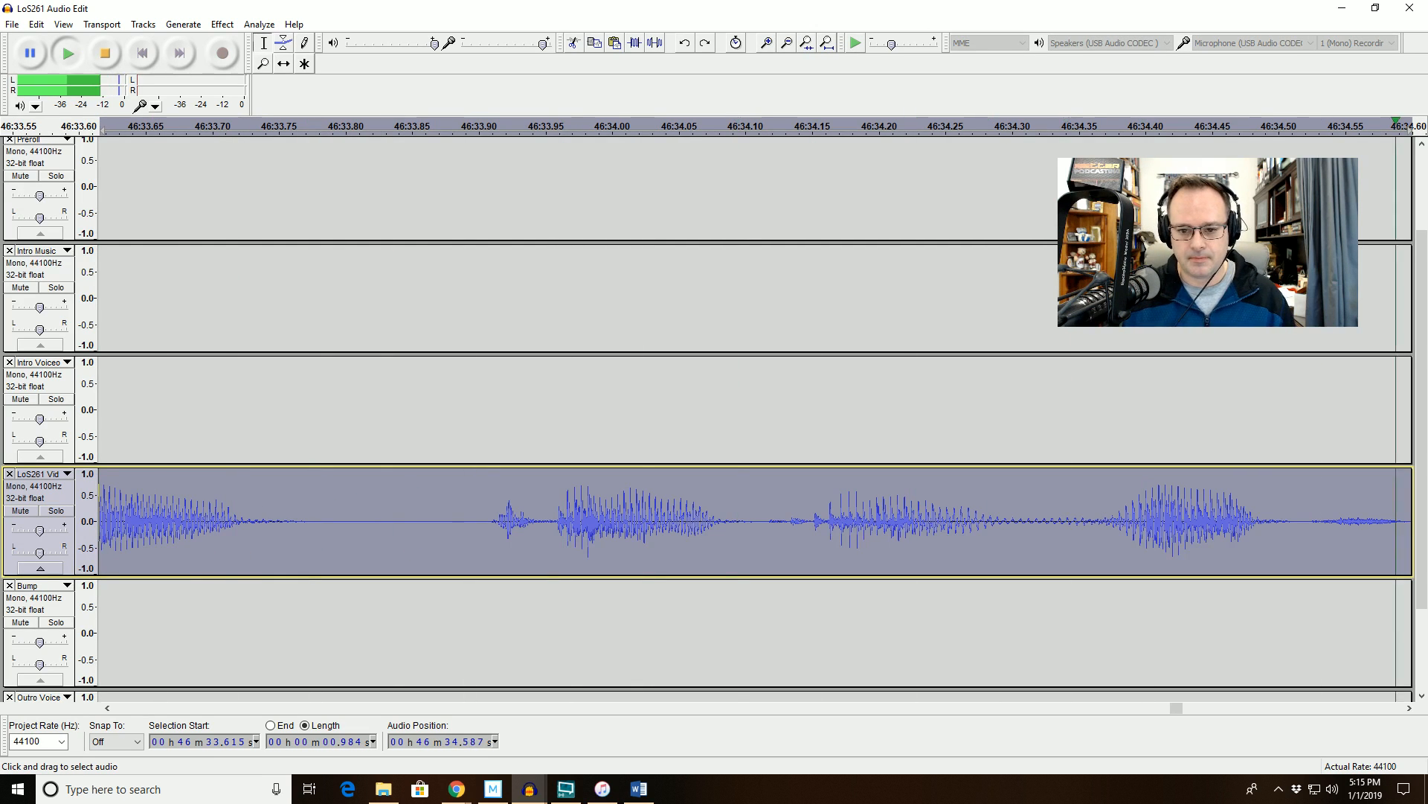
{"action": "left_click_drag", "start_coordinate": [551, 520], "coordinate": [759, 520]}
{"action": "key", "text": "Delete"}
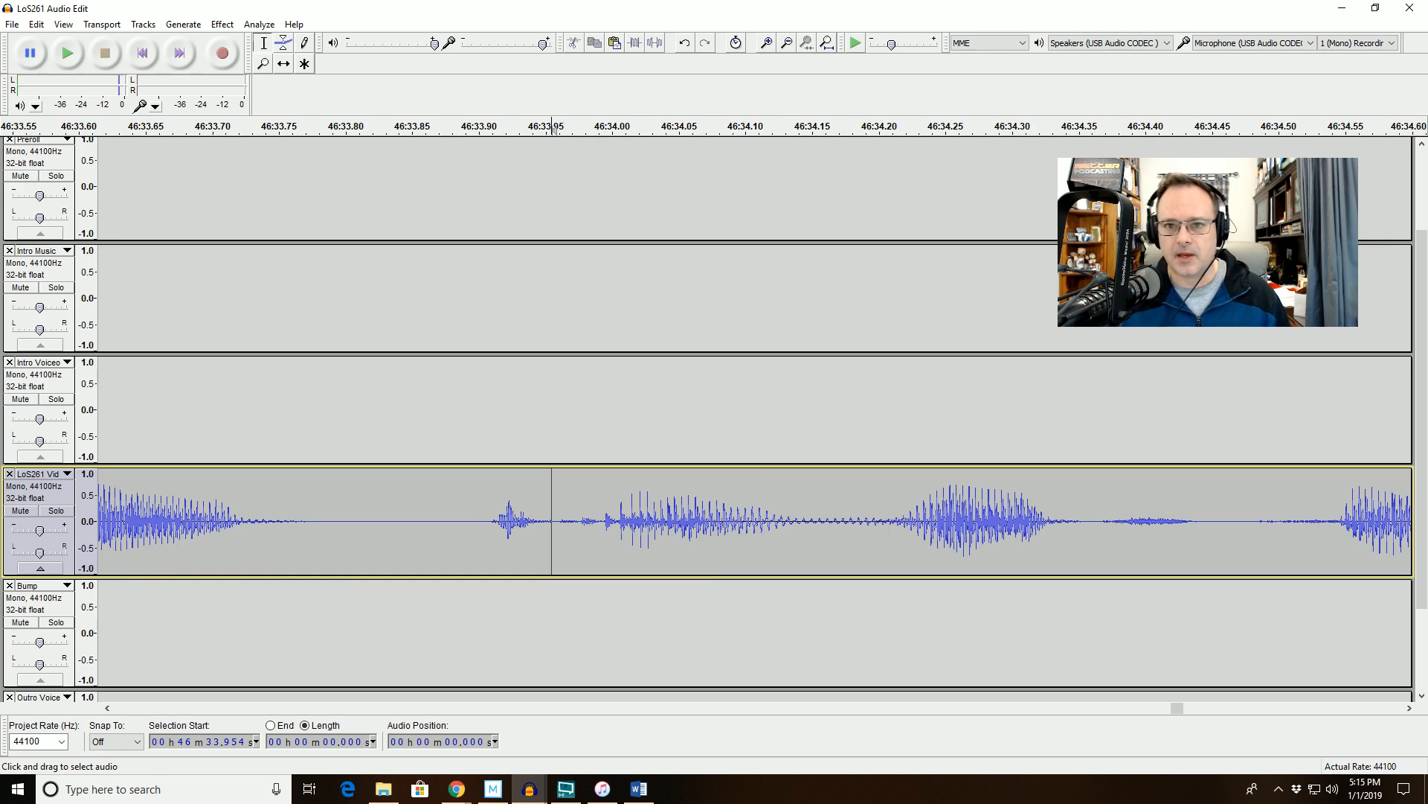
Check the speech around the cut at 46:33.954 by replaying from 46:32.495 and listening on to about 47:02.
{"action": "left_click", "coordinate": [789, 46]}
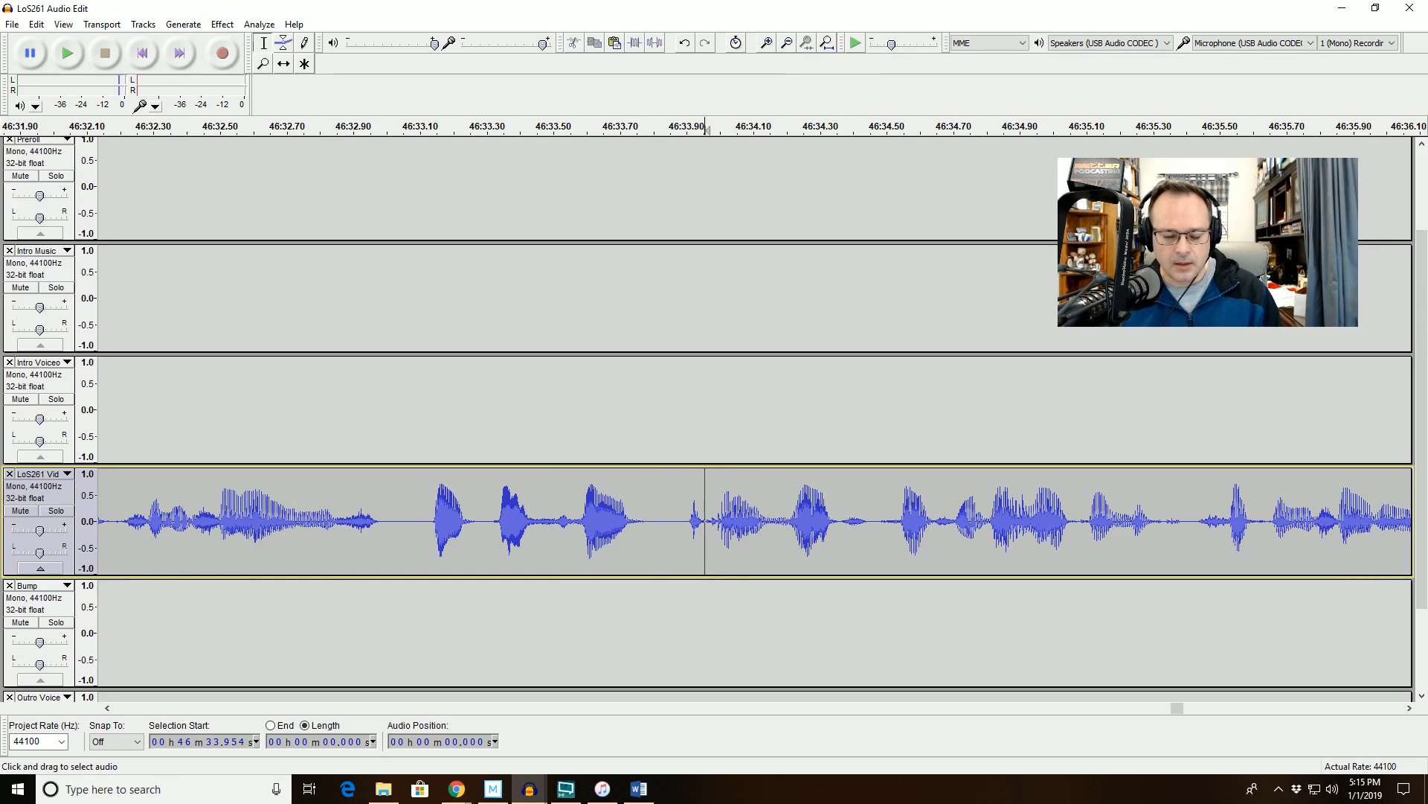
{"action": "left_click_drag", "start_coordinate": [687, 521], "coordinate": [796, 521]}
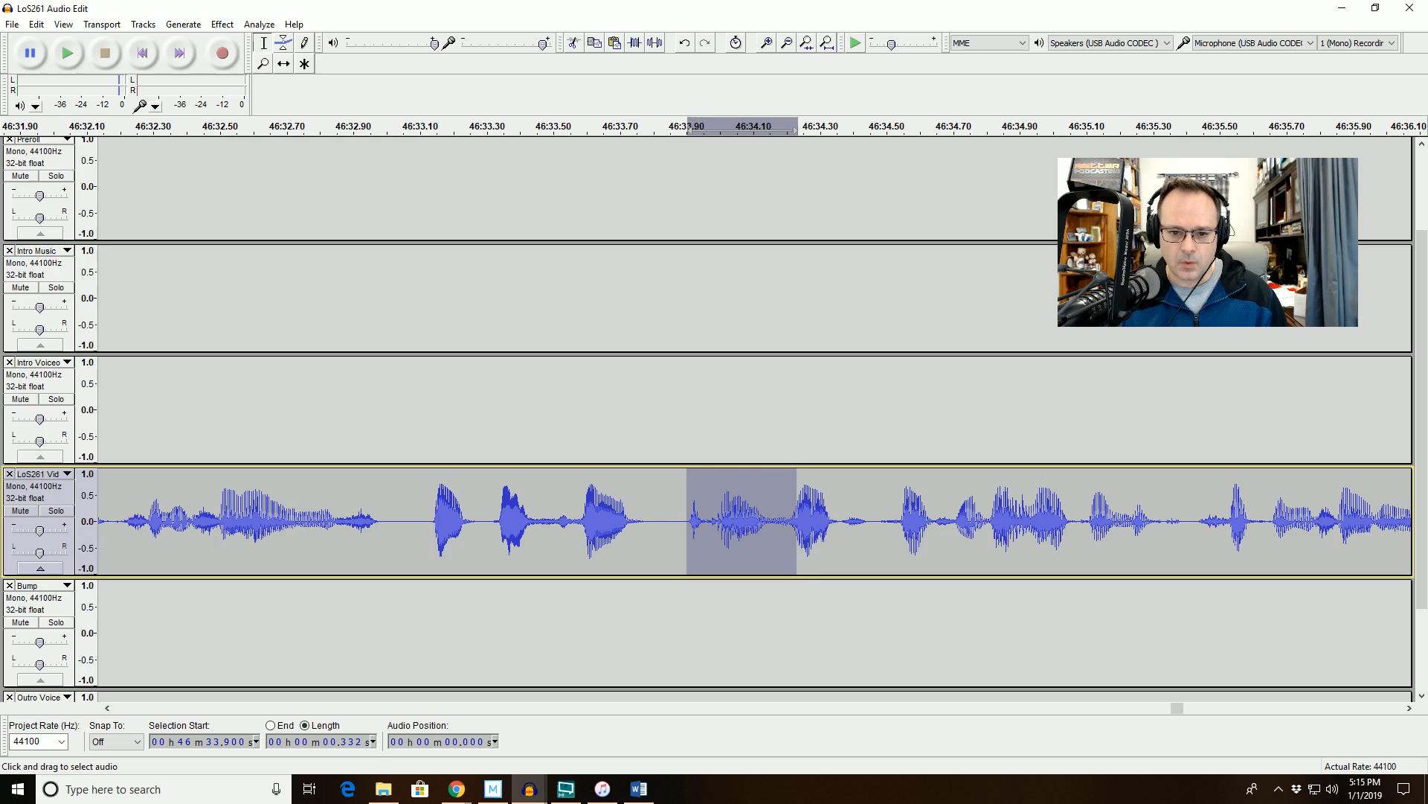
{"action": "left_click", "coordinate": [218, 512]}
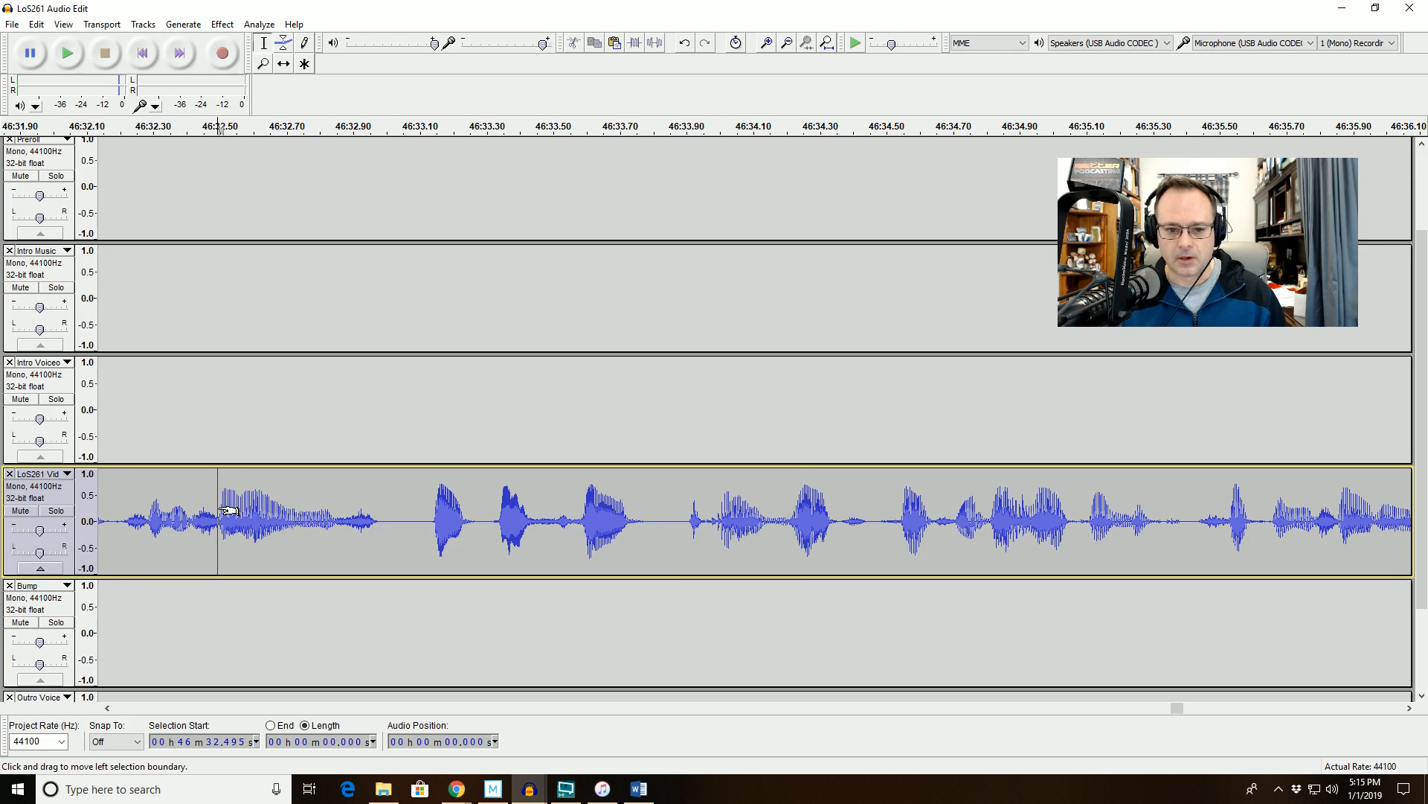
{"action": "key", "text": "space"}
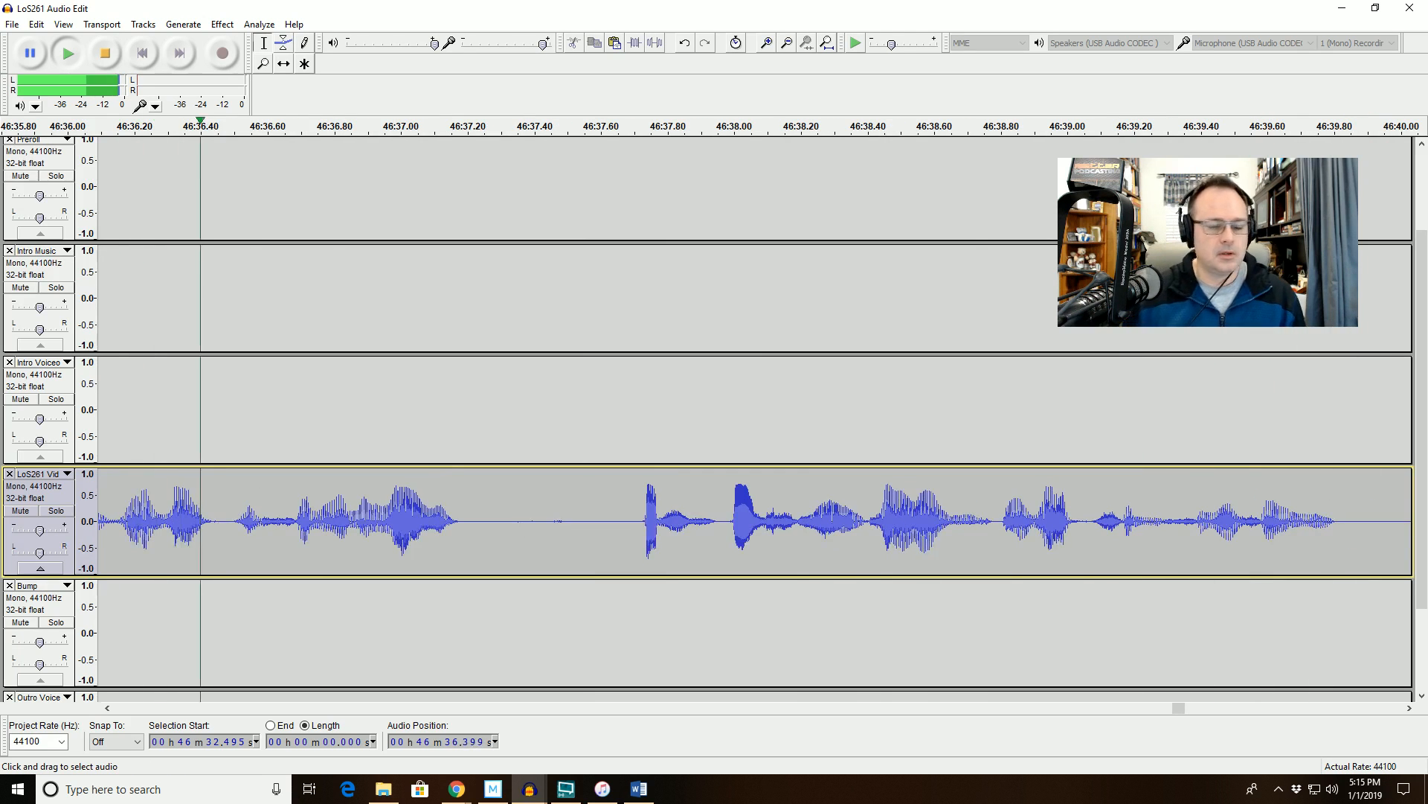
{"action": "left_click", "coordinate": [792, 45]}
{"action": "left_click", "coordinate": [792, 45]}
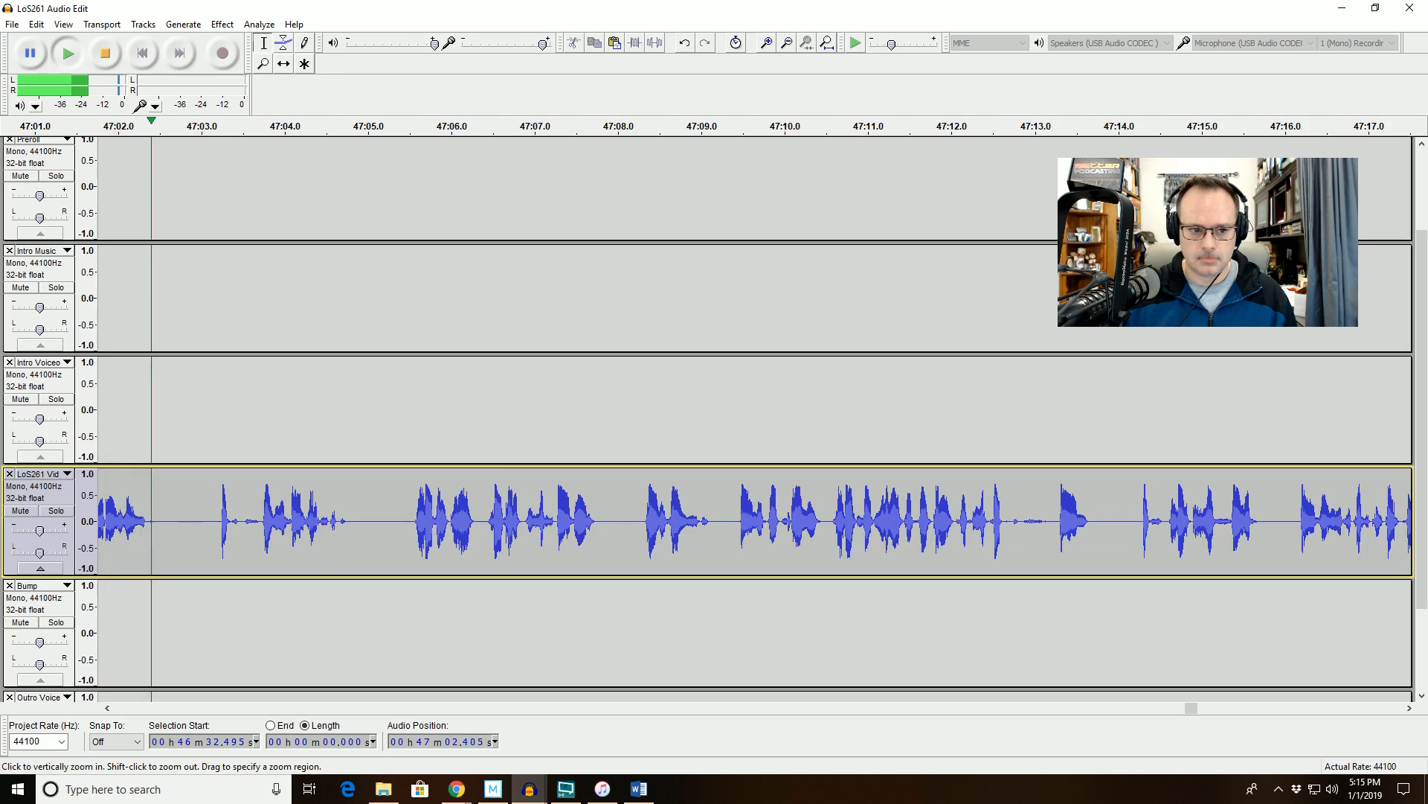
Audition the 2.204-second passage starting at 46:59.927 and try deleting the 0.305-second stretch of speech at 47:00.296.
{"action": "key", "text": "space"}
{"action": "left_click_drag", "start_coordinate": [131, 521], "coordinate": [169, 521]}
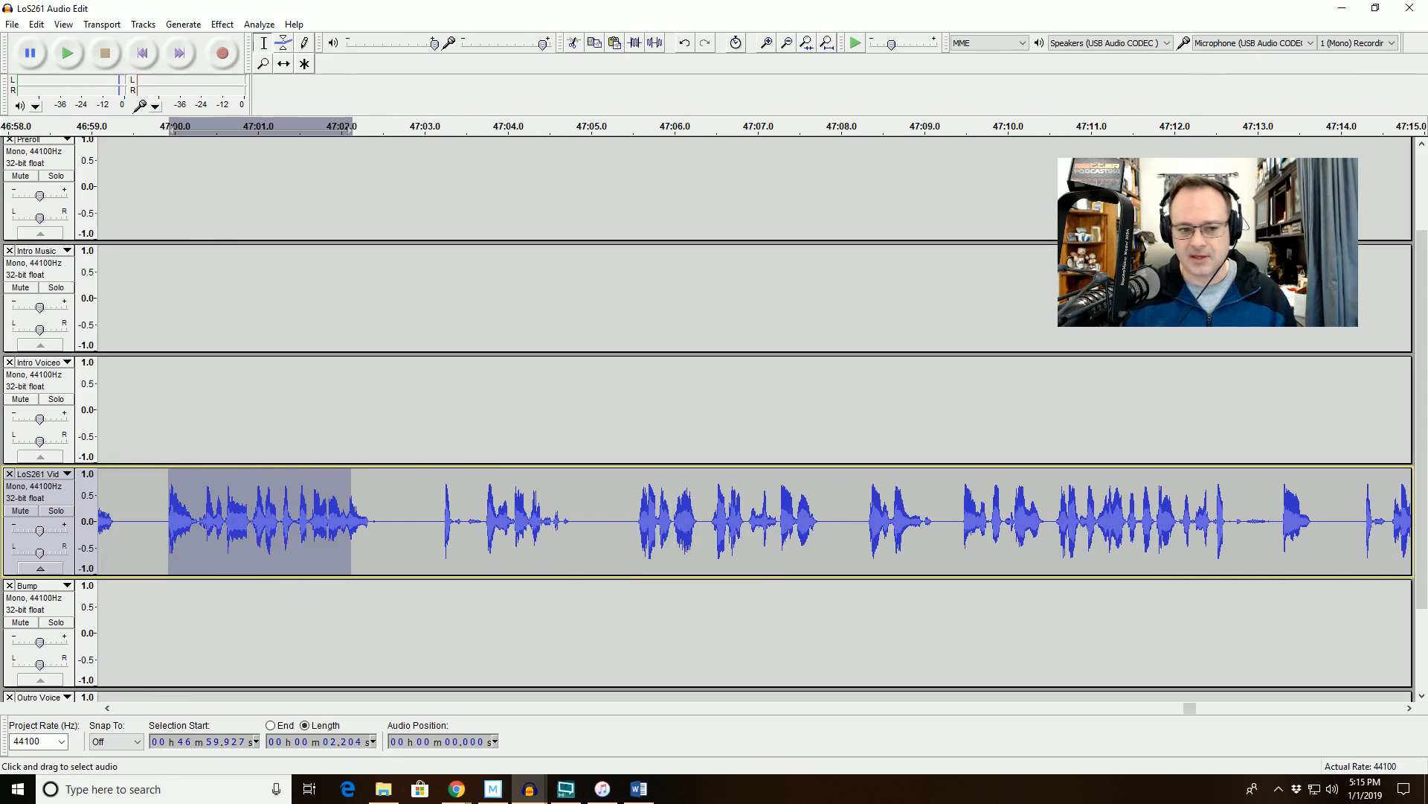
{"action": "left_click", "coordinate": [807, 45]}
{"action": "key", "text": "space"}
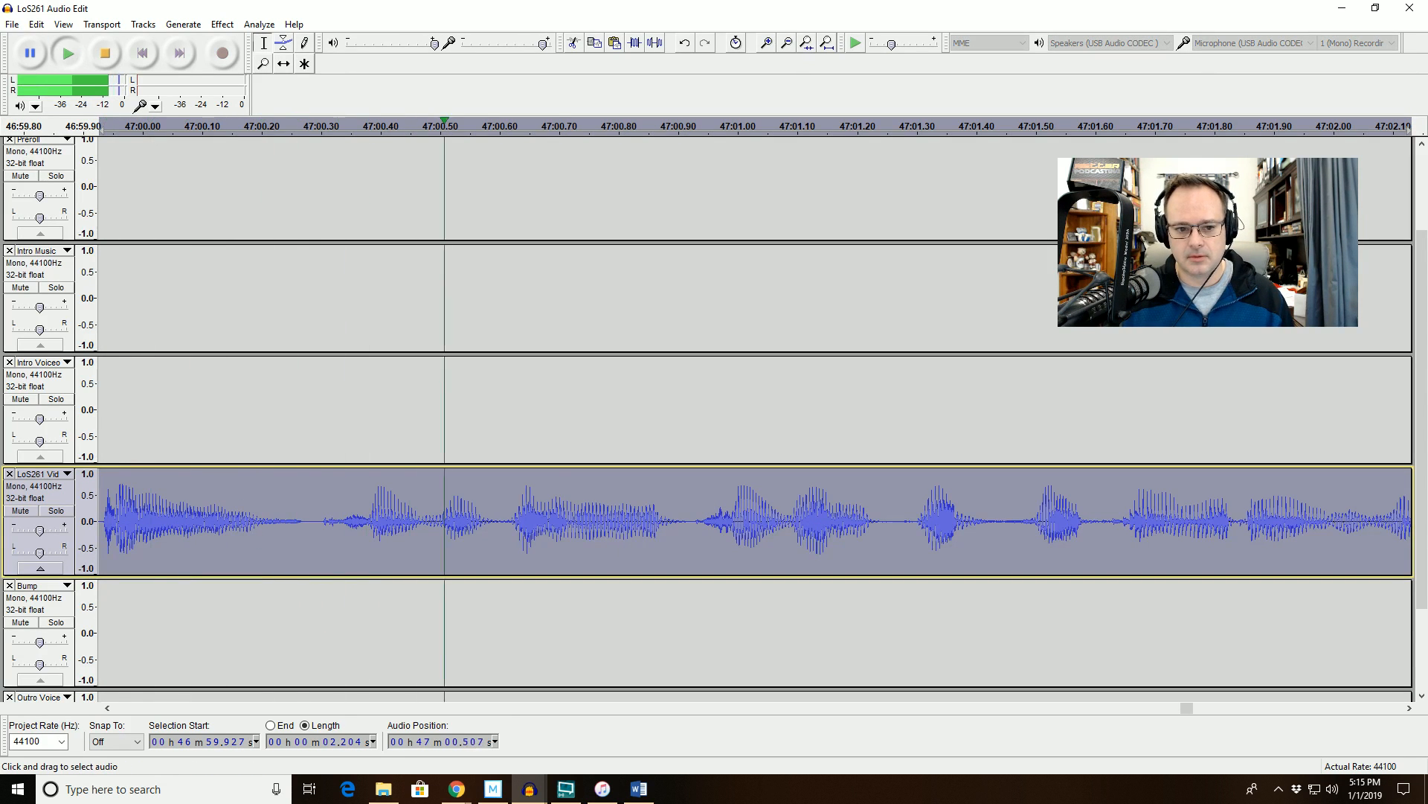
{"action": "key", "text": "space"}
{"action": "left_click_drag", "start_coordinate": [319, 521], "coordinate": [478, 521]}
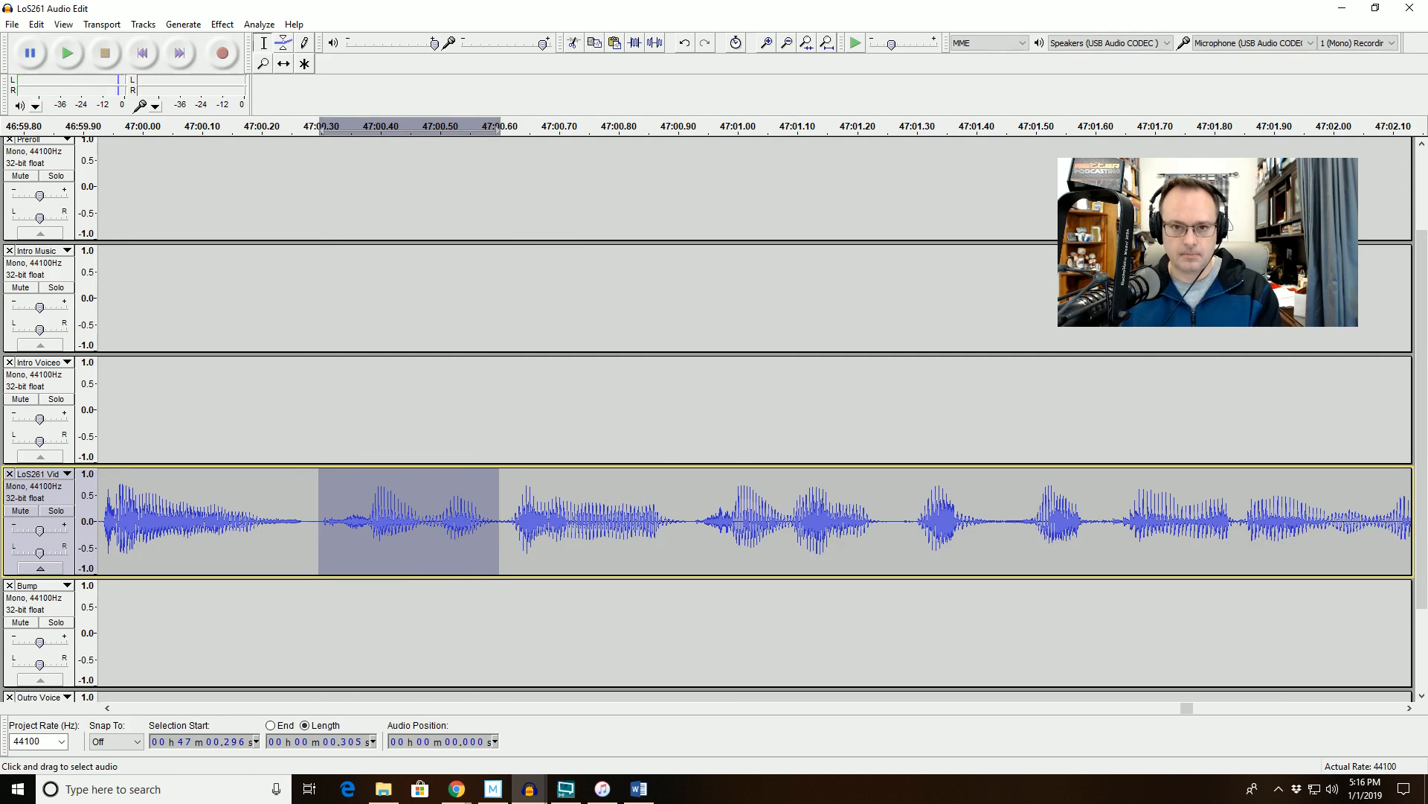
{"action": "key", "text": "Delete"}
Review the cut from 46:59.735 and restore the speech removed at 47:00.296.
{"action": "left_click", "coordinate": [783, 50]}
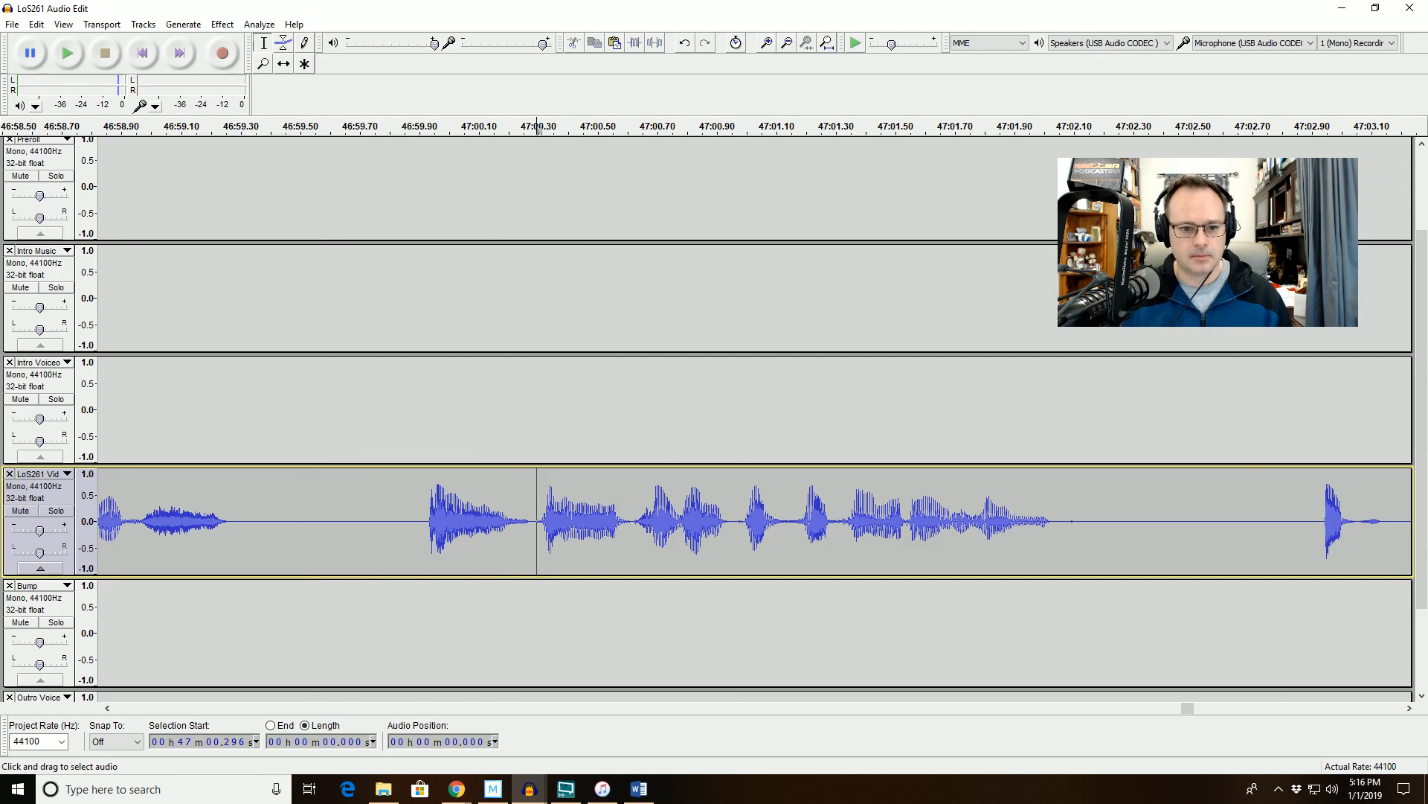
{"action": "left_click", "coordinate": [371, 127]}
{"action": "left_click", "coordinate": [372, 127]}
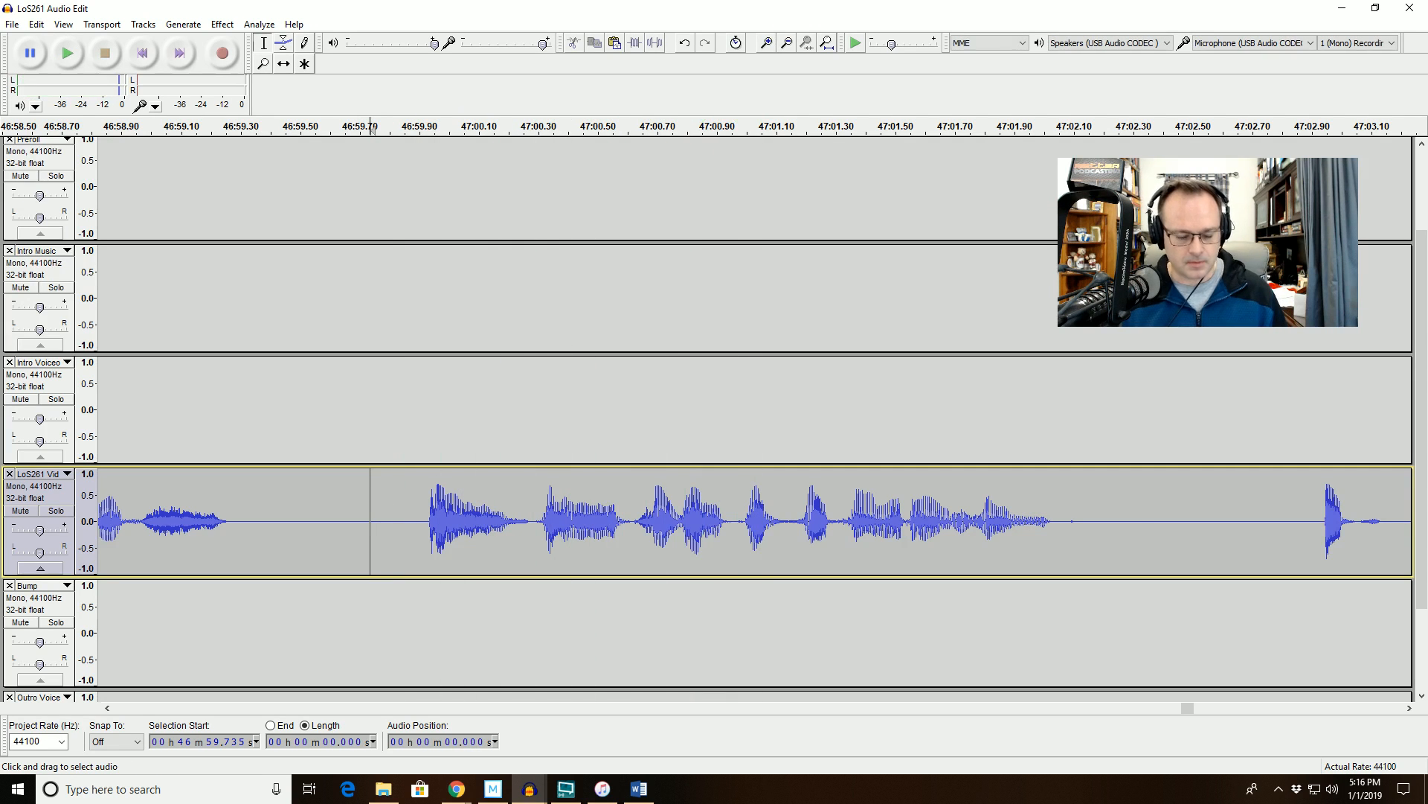
{"action": "left_click_drag", "start_coordinate": [536, 521], "coordinate": [624, 521]}
{"action": "key", "text": "Delete"}
Replay the restored passage from 46:59.775 and listen on to about 47:21.
{"action": "left_click", "coordinate": [383, 542]}
{"action": "key", "text": "space"}
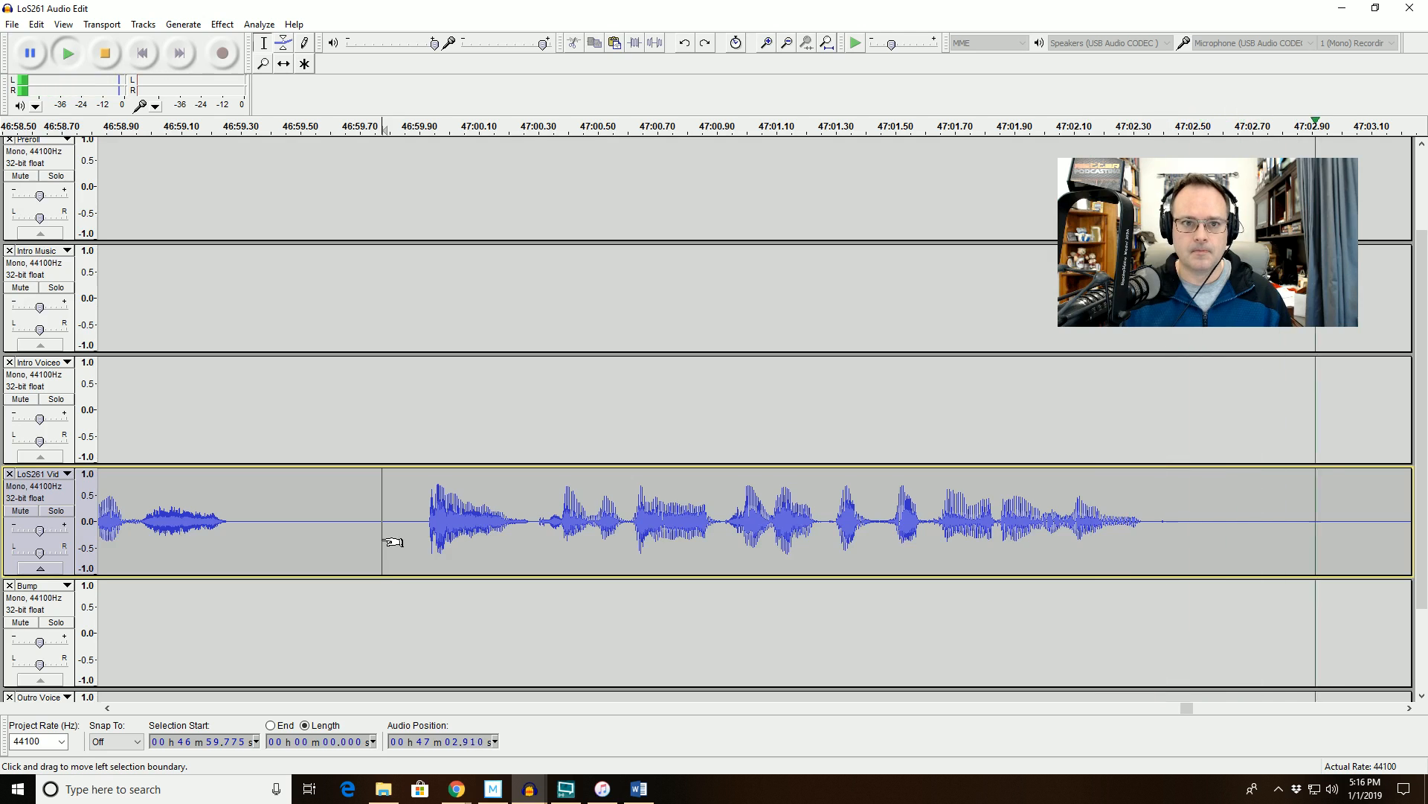
{"action": "left_click", "coordinate": [787, 43]}
{"action": "left_click", "coordinate": [787, 43]}
{"action": "left_click", "coordinate": [787, 43]}
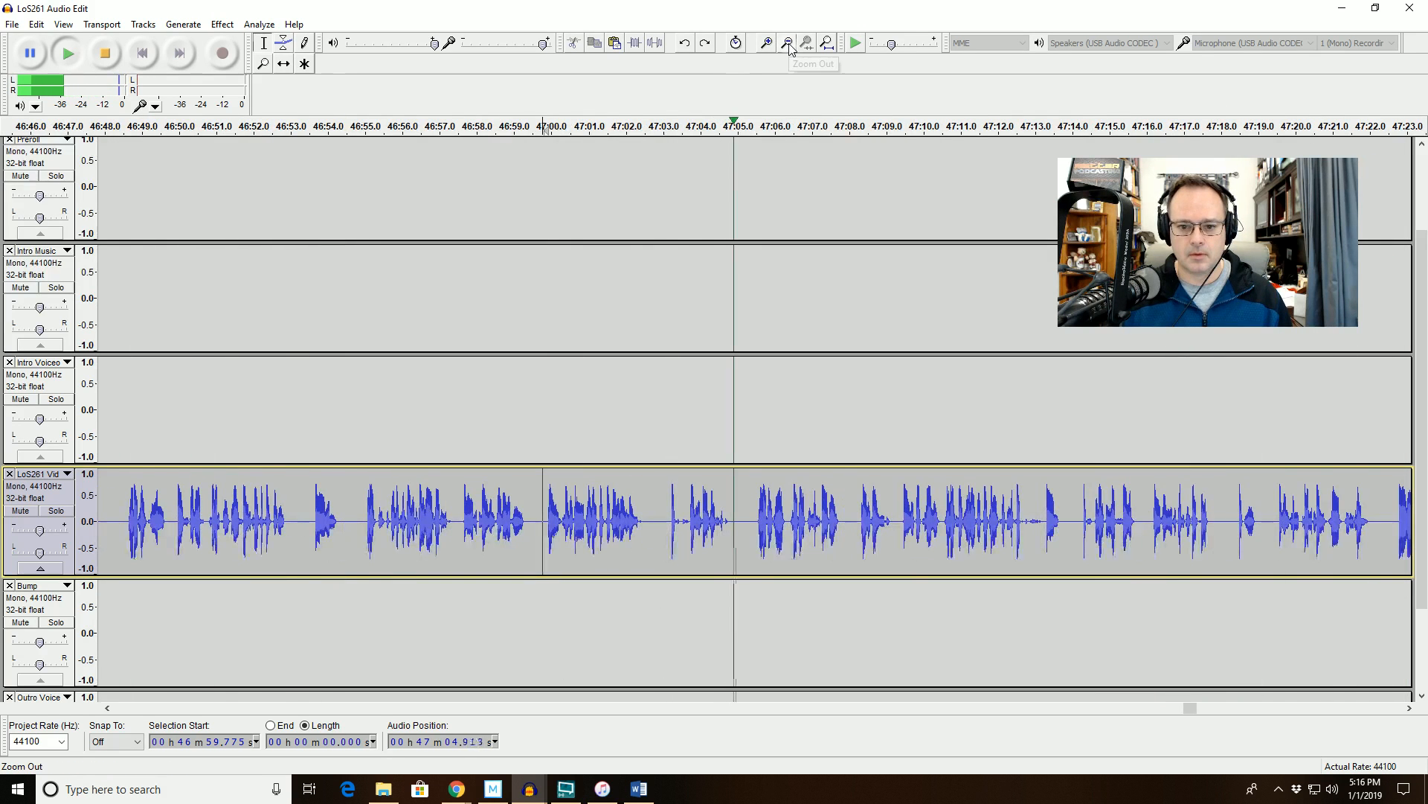
{"action": "left_click", "coordinate": [768, 45]}
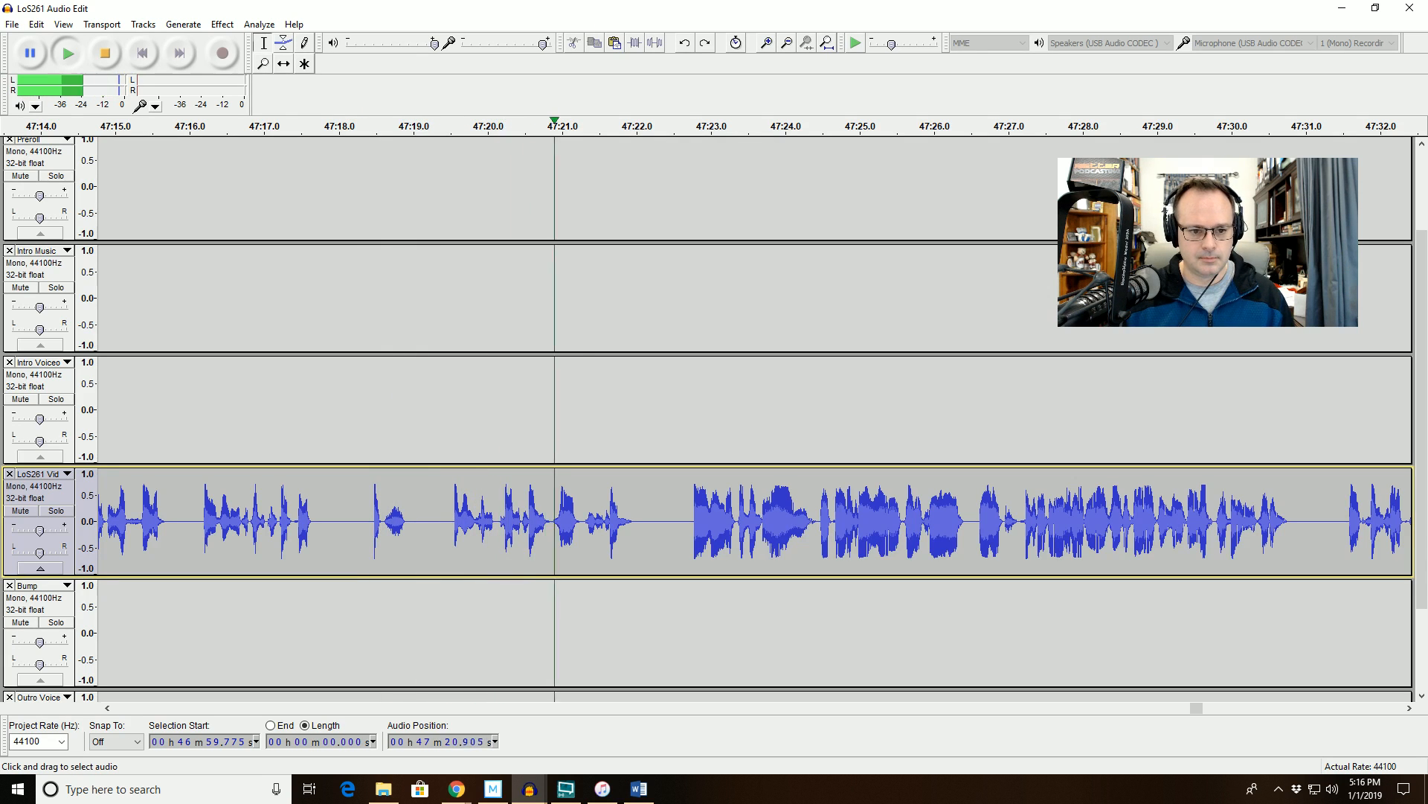
Replay from 47:16.964, delete the 1.119-second stretch of speech at 47:18.412 and listen again from 47:15.975 to about 47:26.
{"action": "left_click", "coordinate": [262, 526]}
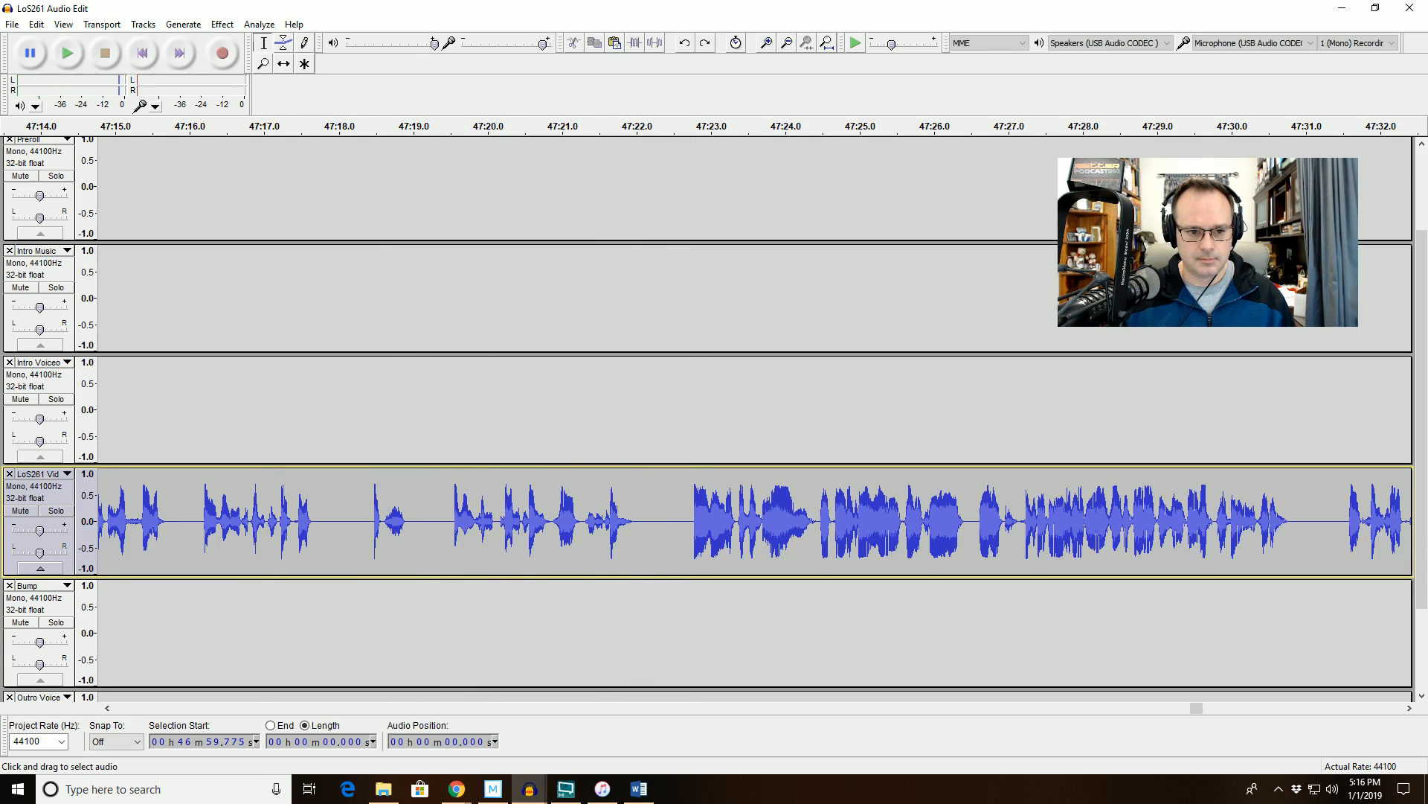
{"action": "key", "text": "space"}
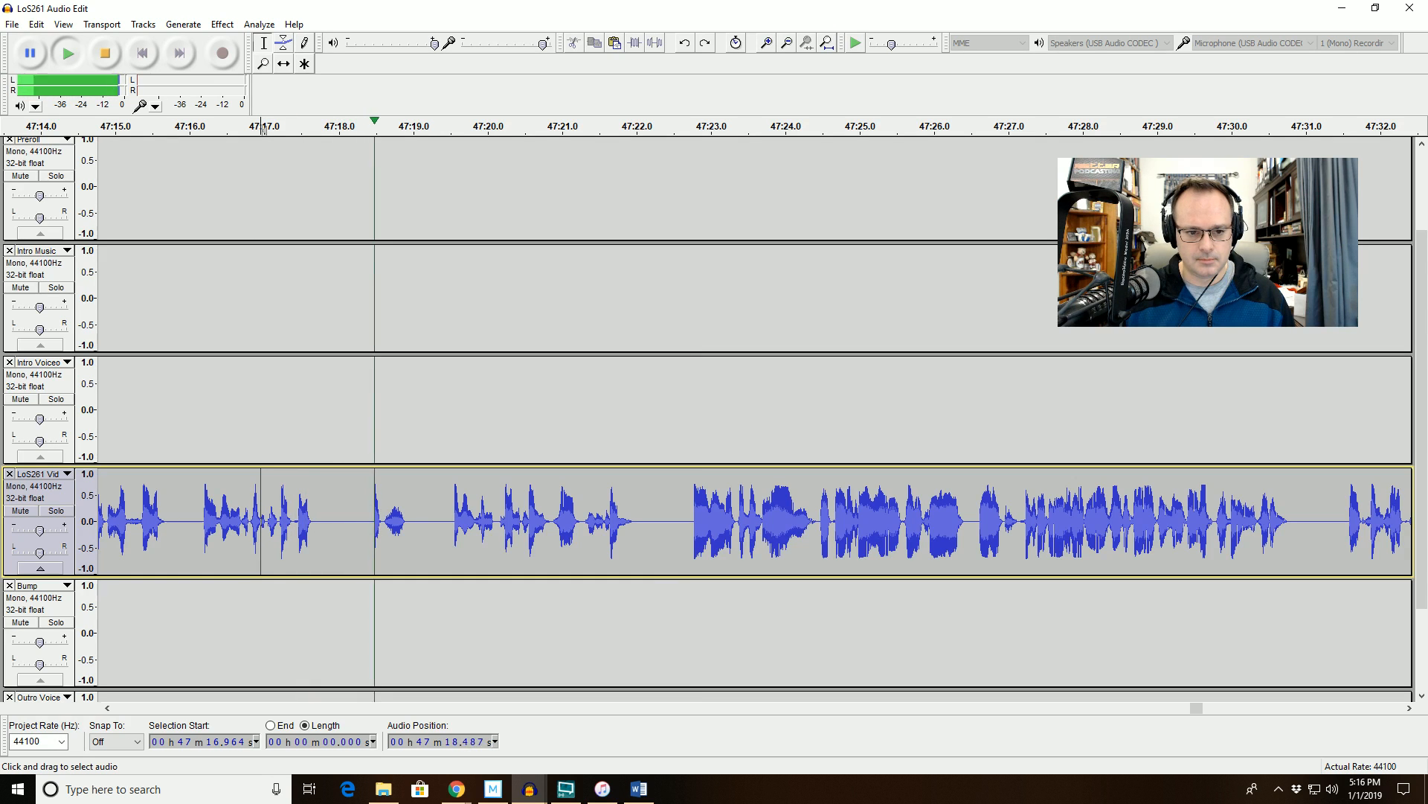
{"action": "left_click_drag", "start_coordinate": [370, 521], "coordinate": [451, 520]}
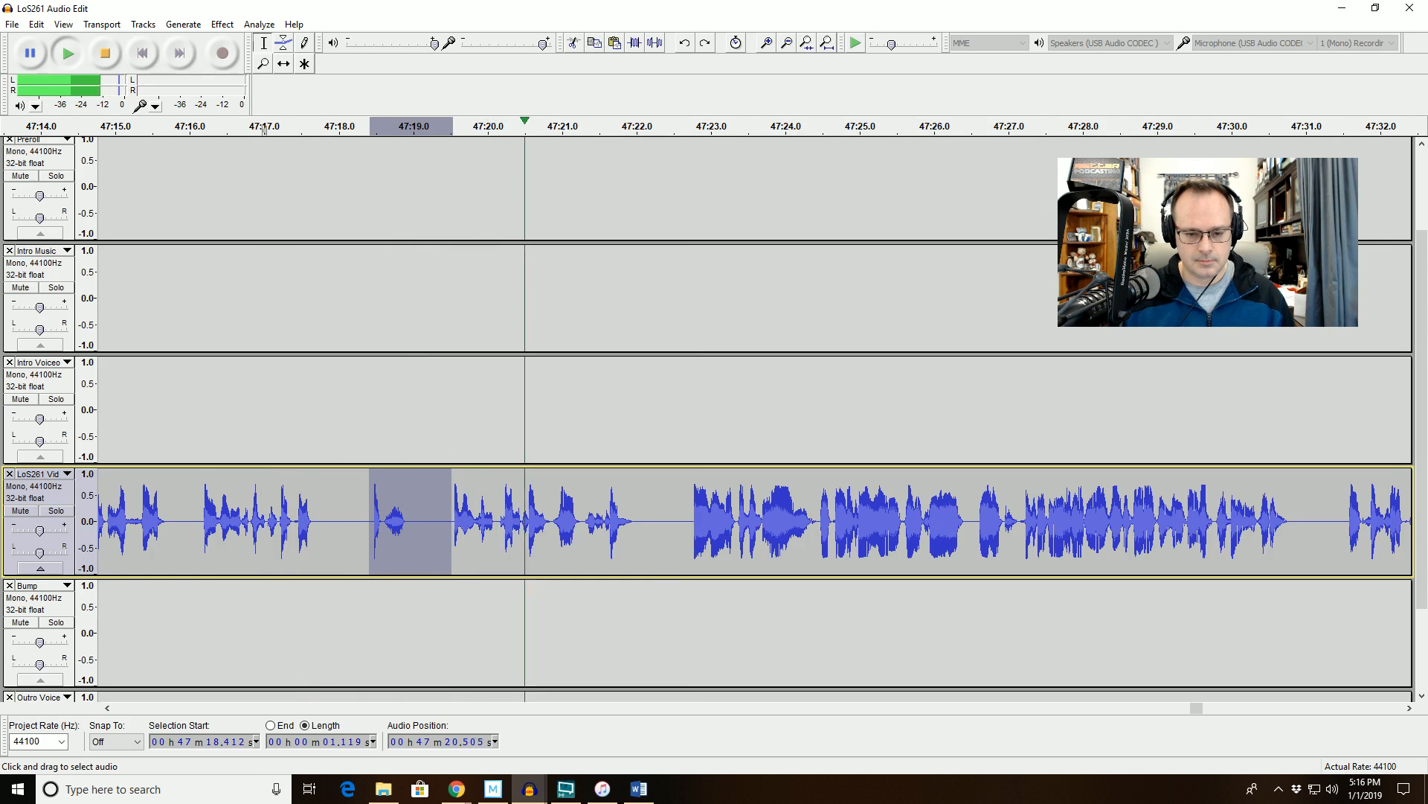
{"action": "key", "text": "space"}
{"action": "key", "text": "Delete"}
{"action": "key", "text": "space"}
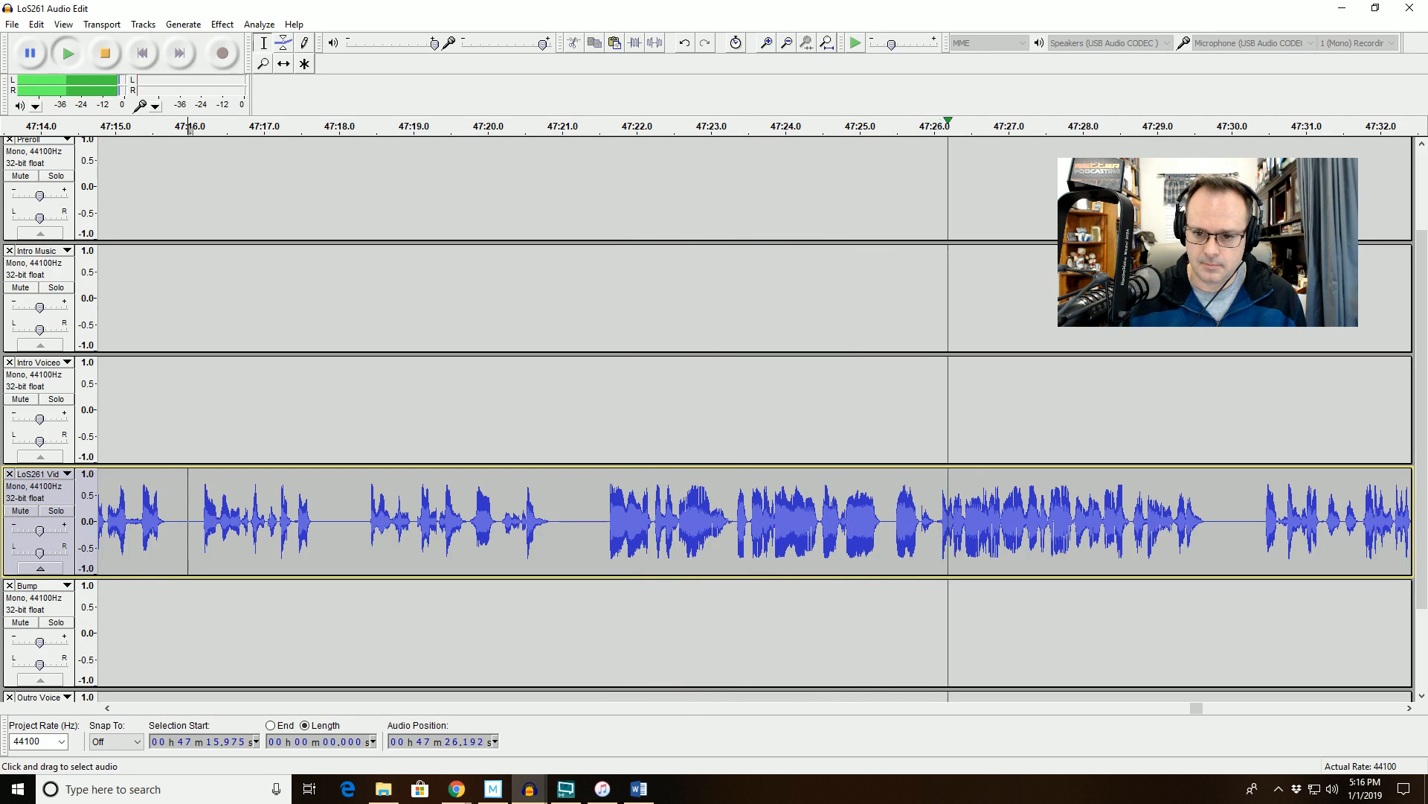
Audition the 2.208-second passage starting at 47:23.566, replay from 47:24.539 and listen on to about 47:30.
{"action": "left_click_drag", "start_coordinate": [753, 126], "coordinate": [907, 126]}
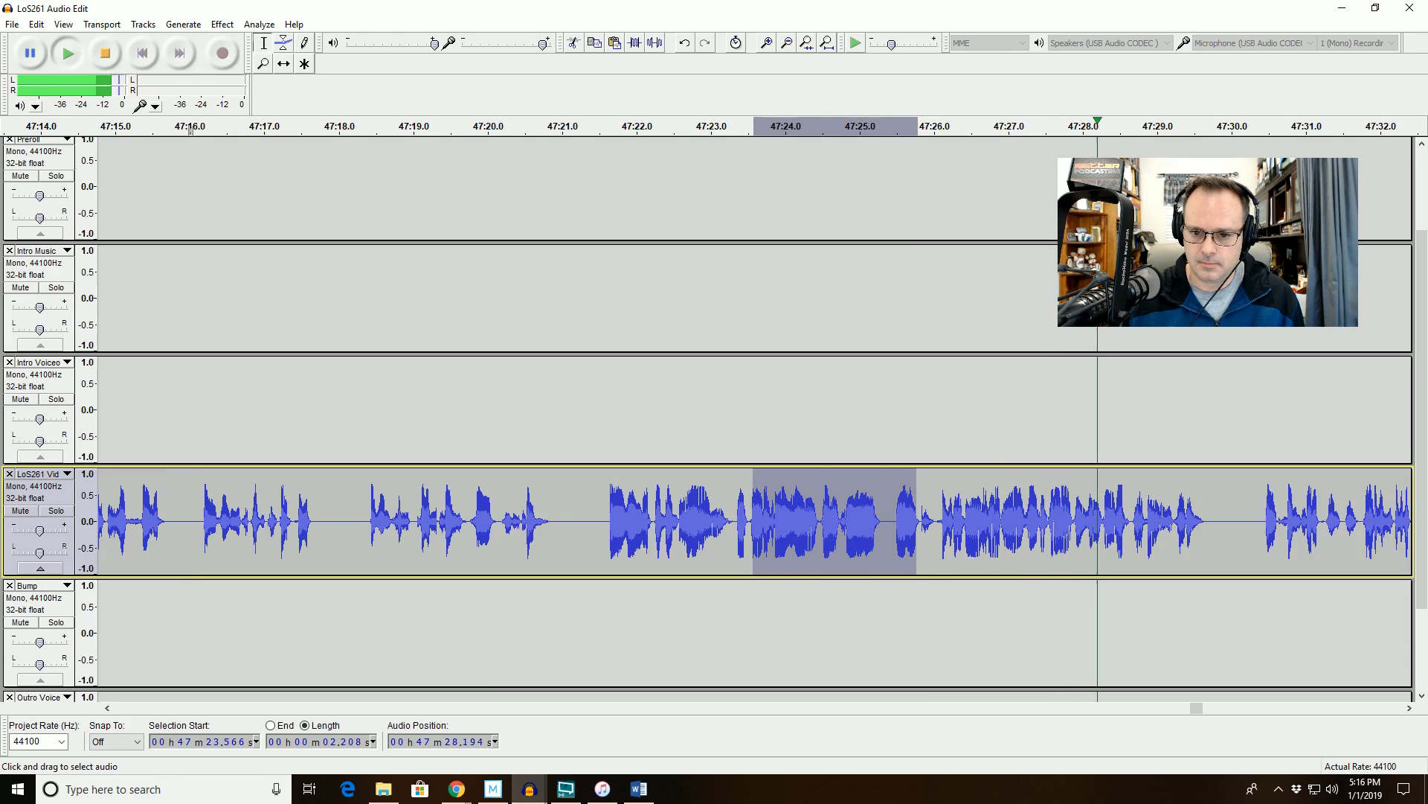
{"action": "left_click", "coordinate": [807, 42]}
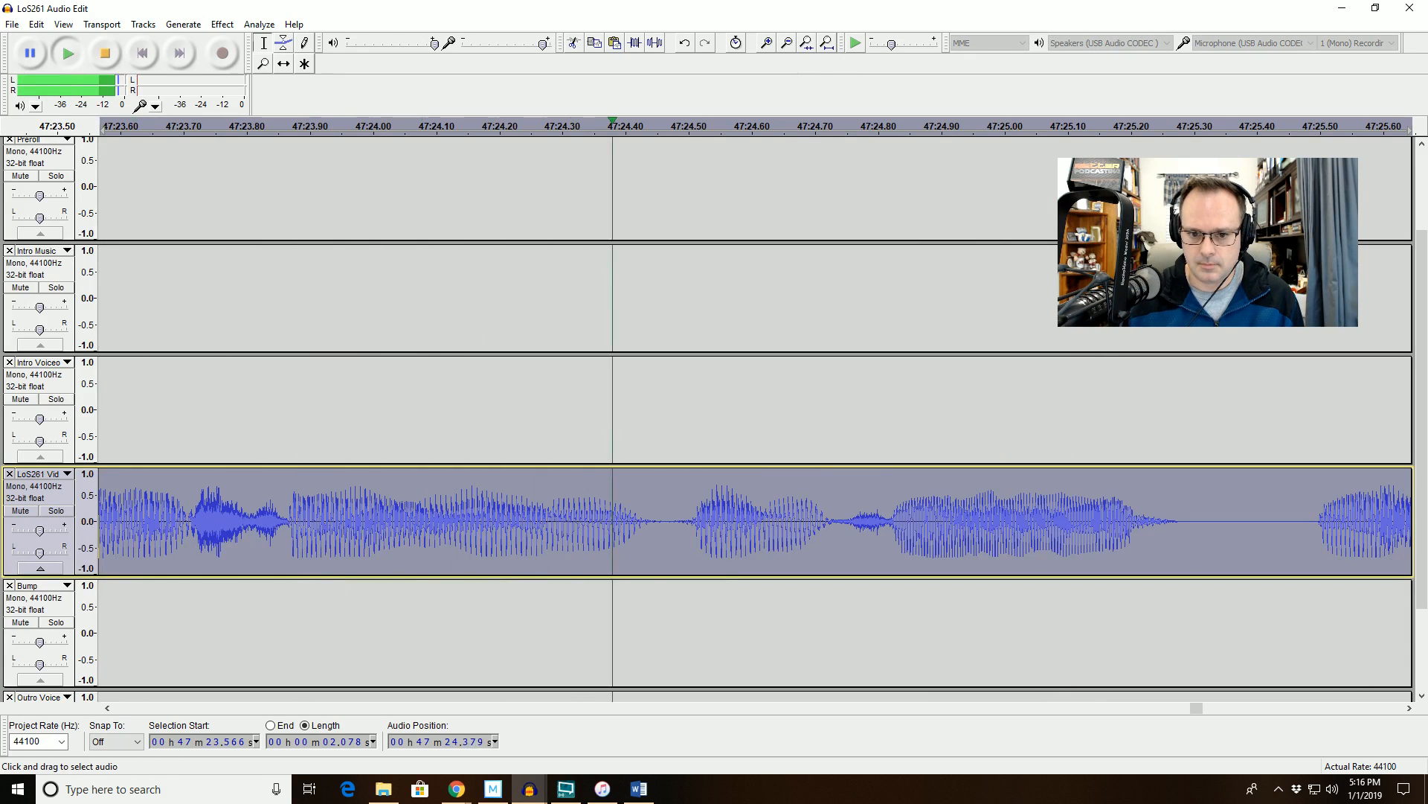
{"action": "left_click", "coordinate": [713, 126]}
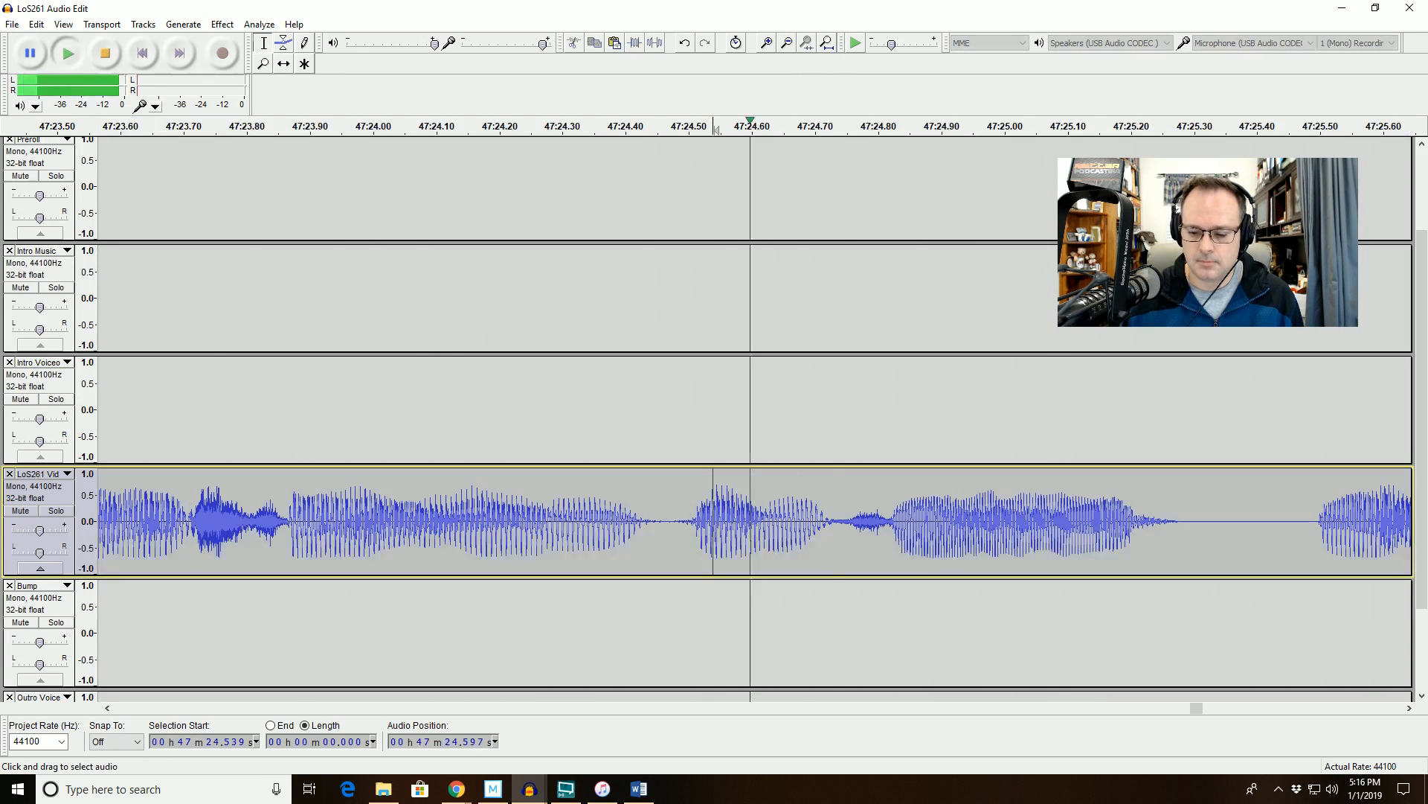
{"action": "left_click", "coordinate": [787, 43]}
{"action": "left_click", "coordinate": [787, 42]}
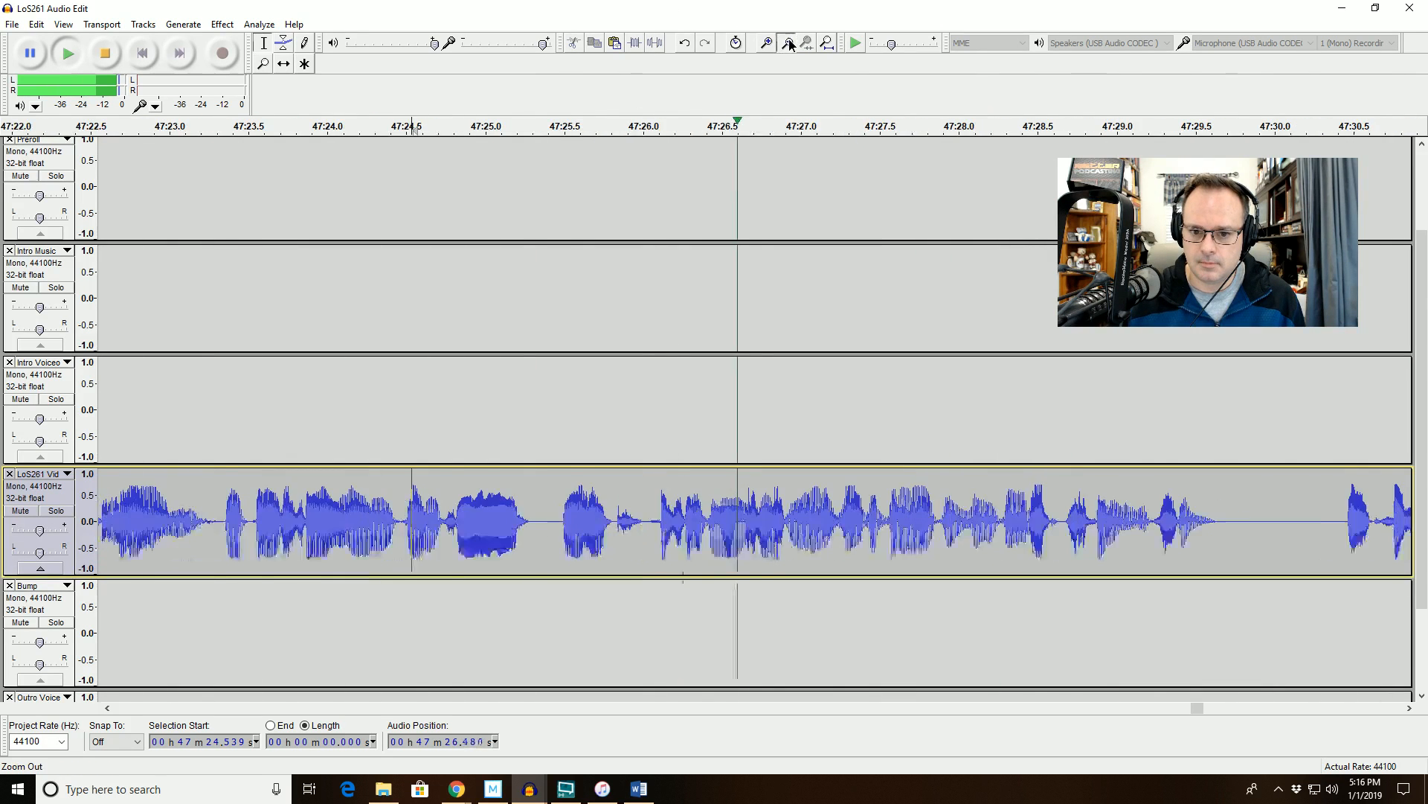
{"action": "left_click", "coordinate": [787, 43]}
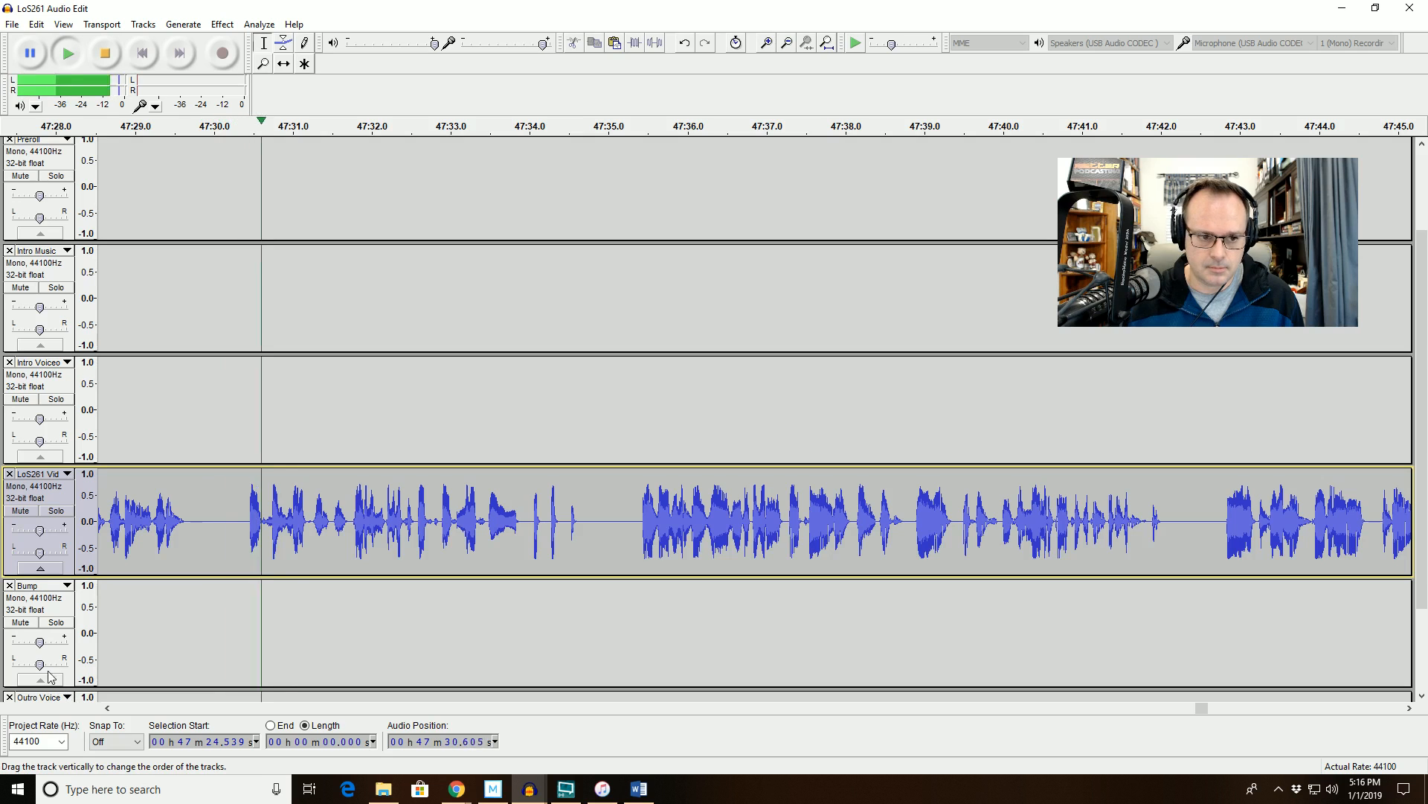
Stop playback and delete the 0.425-second stretch of speech at 47:29.225.
{"action": "left_click_drag", "start_coordinate": [119, 529], "coordinate": [220, 528]}
{"action": "key", "text": "space"}
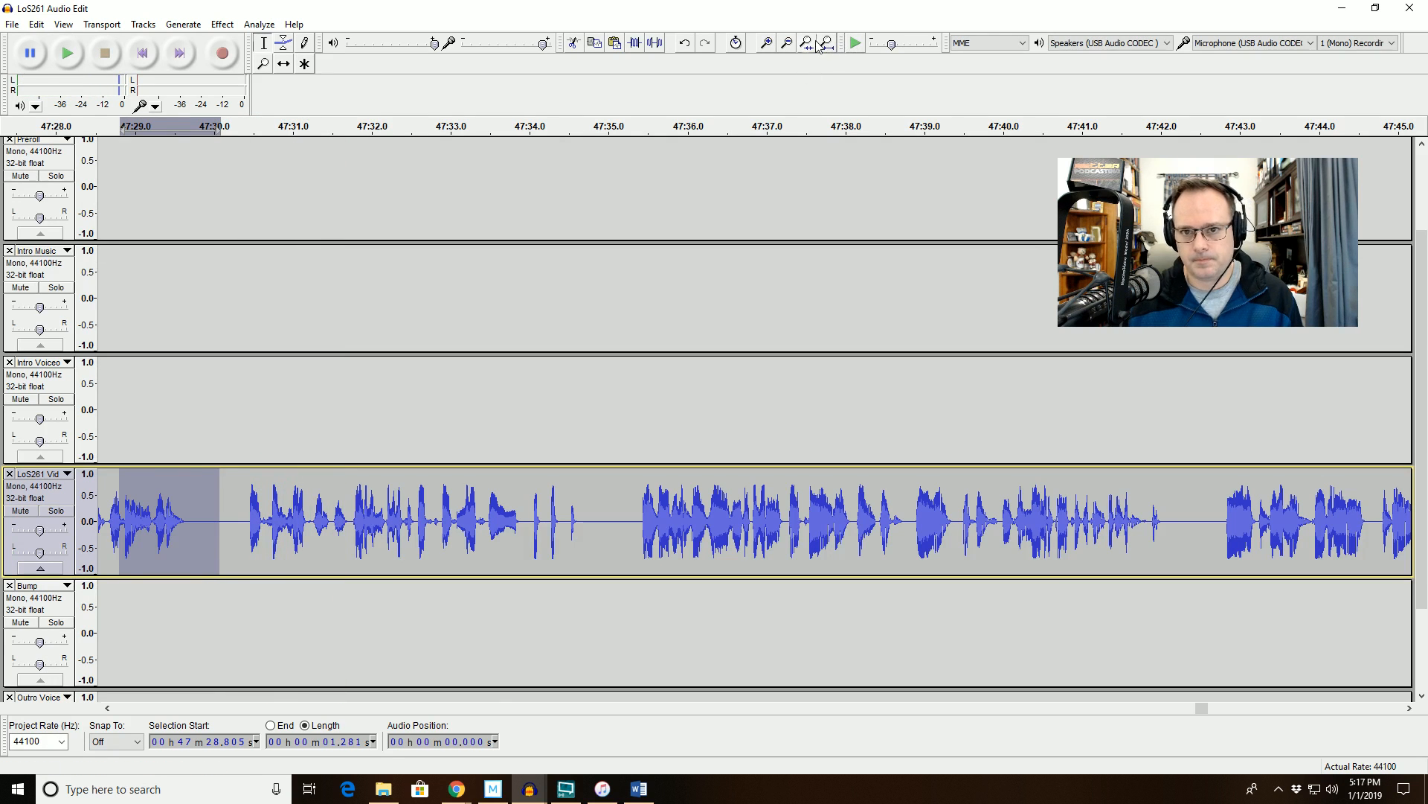
{"action": "left_click", "coordinate": [814, 43]}
{"action": "left_click_drag", "start_coordinate": [529, 521], "coordinate": [962, 521]}
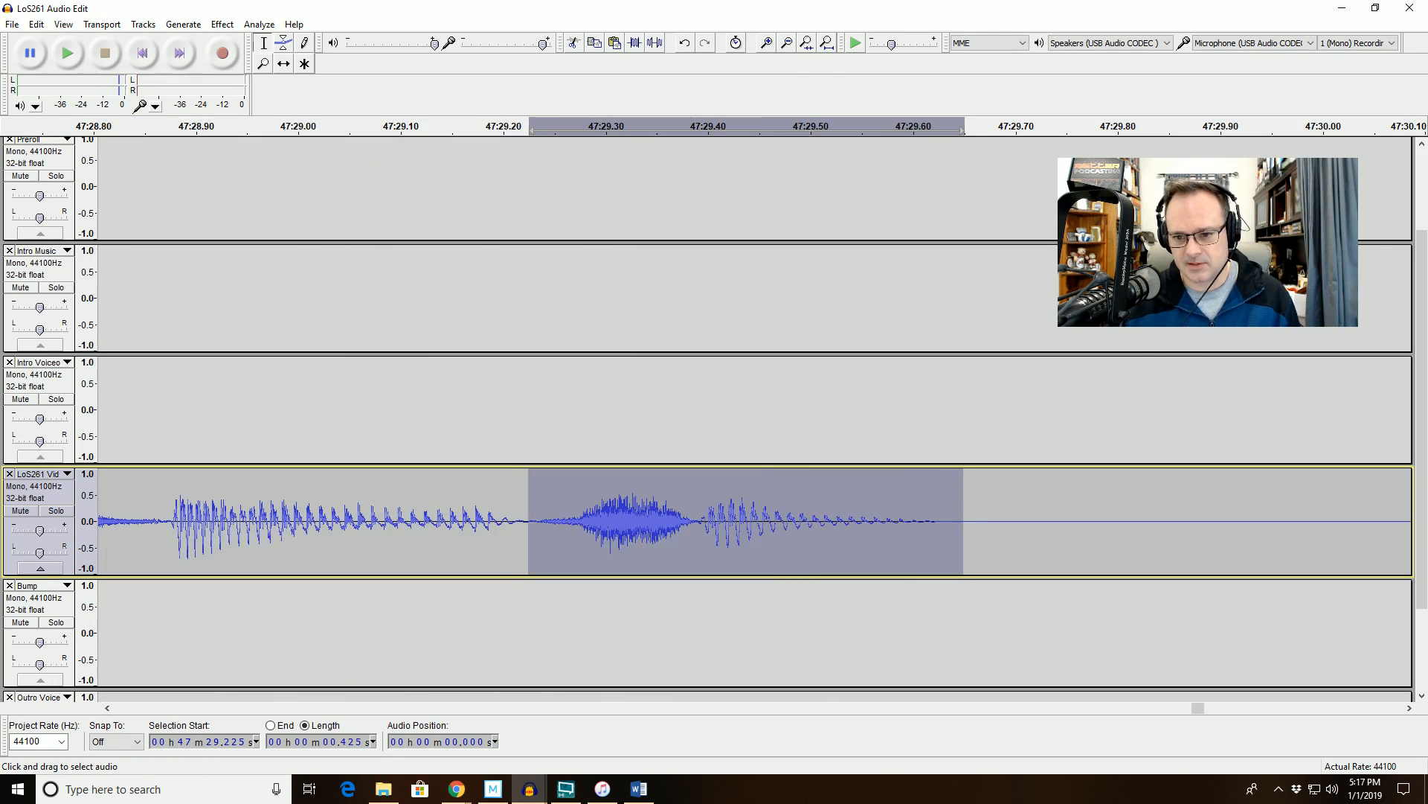
{"action": "key", "text": "Delete"}
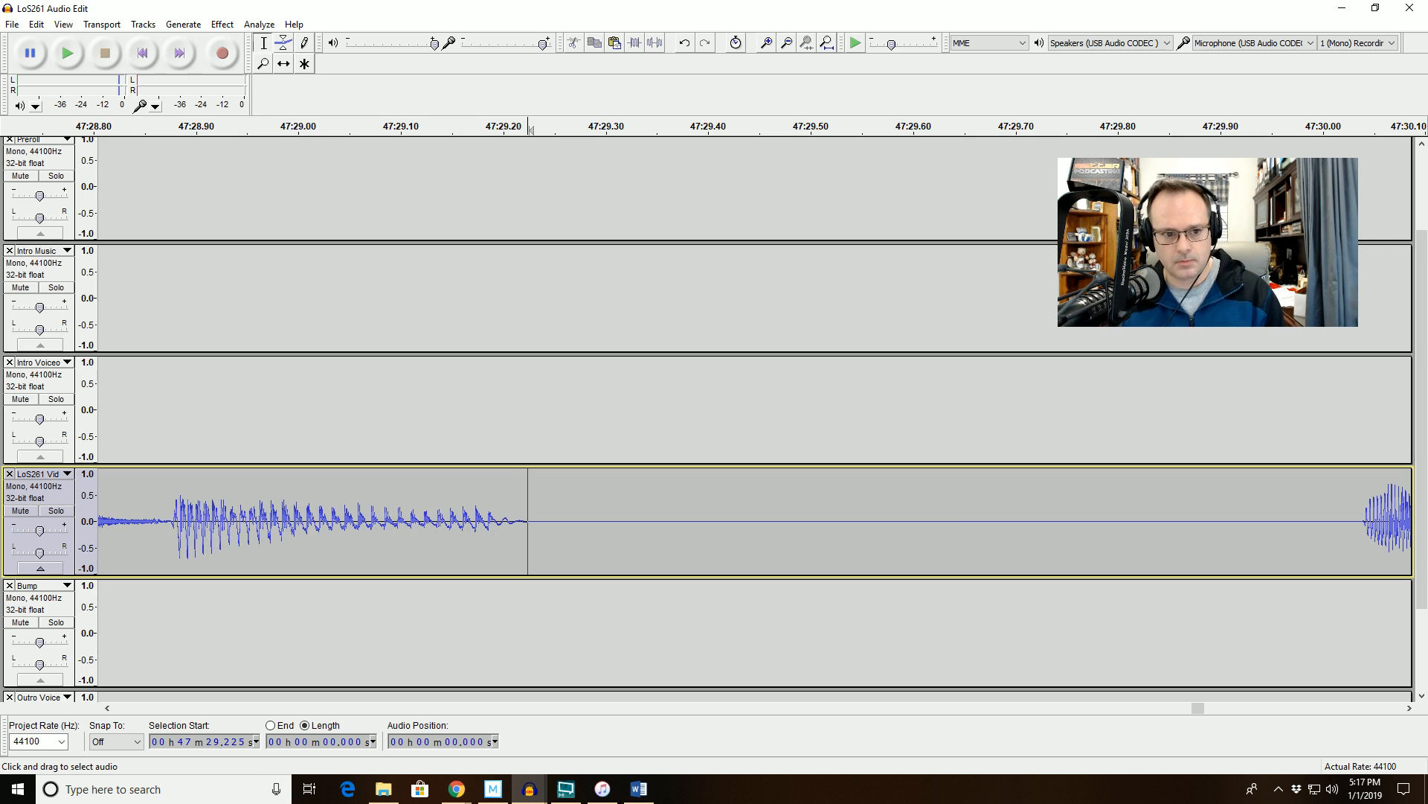
Listen to the cut from 47:28.143 through to about 47:46, near the end of the speech segment.
{"action": "left_click", "coordinate": [787, 43]}
{"action": "left_click", "coordinate": [788, 44]}
{"action": "left_click", "coordinate": [422, 294]}
{"action": "key", "text": "space"}
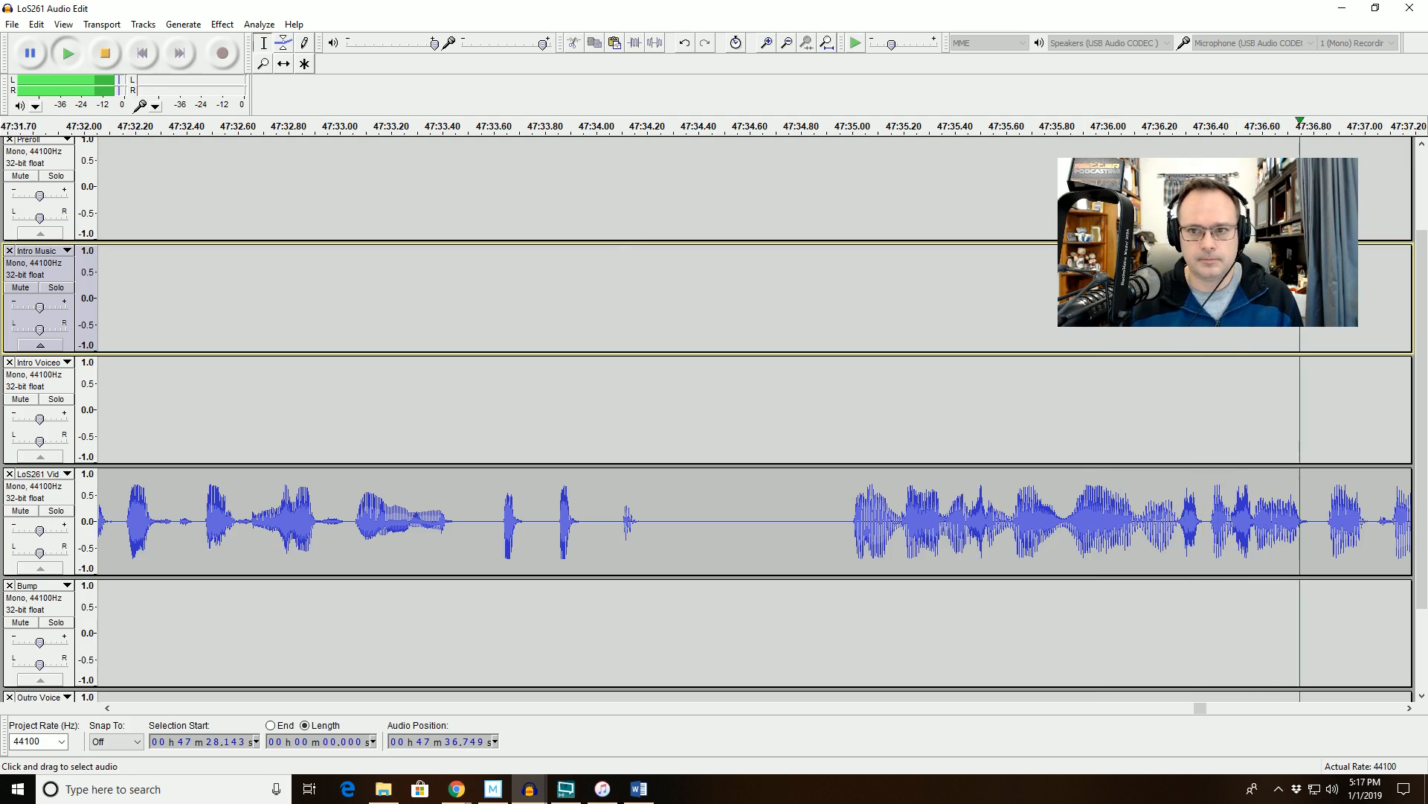
{"action": "left_click", "coordinate": [787, 44]}
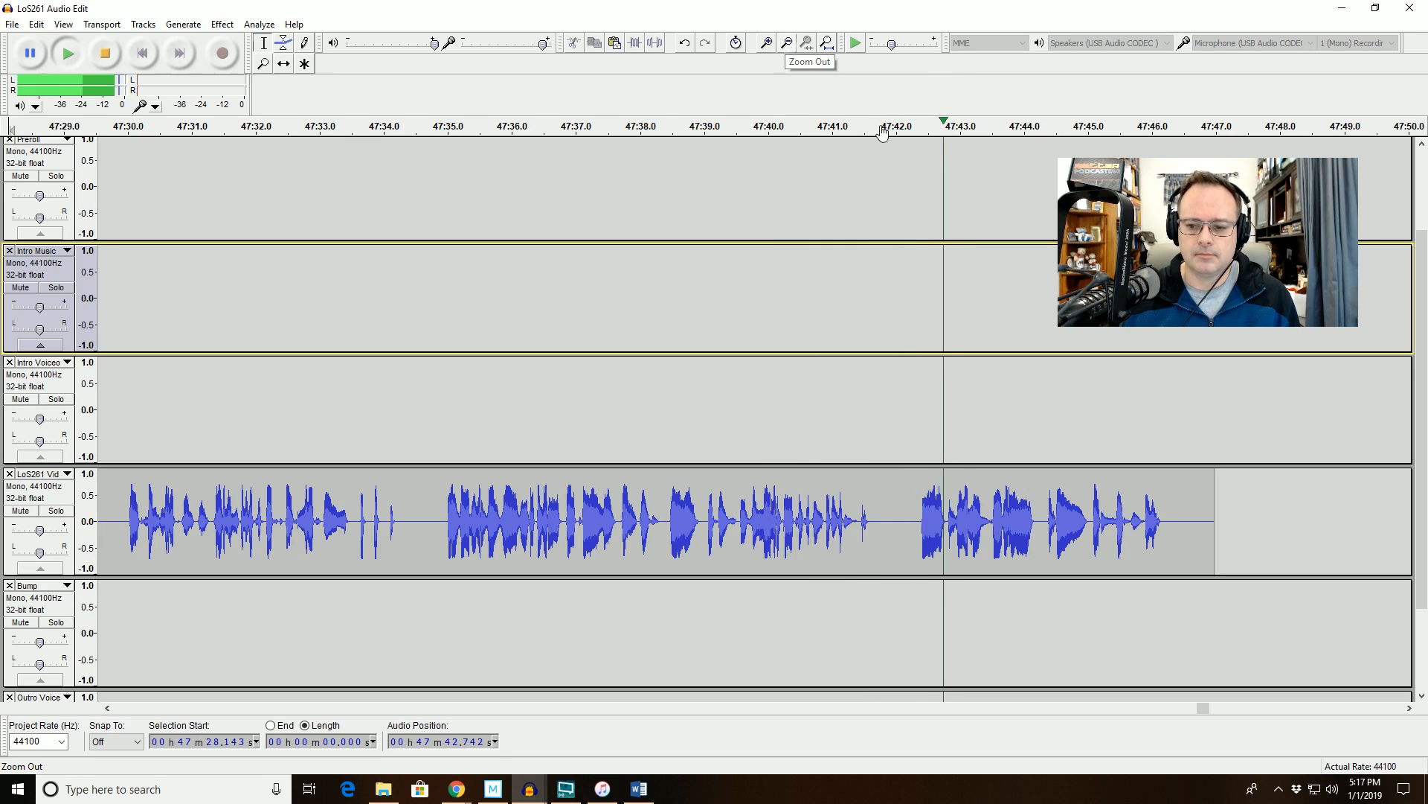
{"action": "left_click", "coordinate": [1231, 712]}
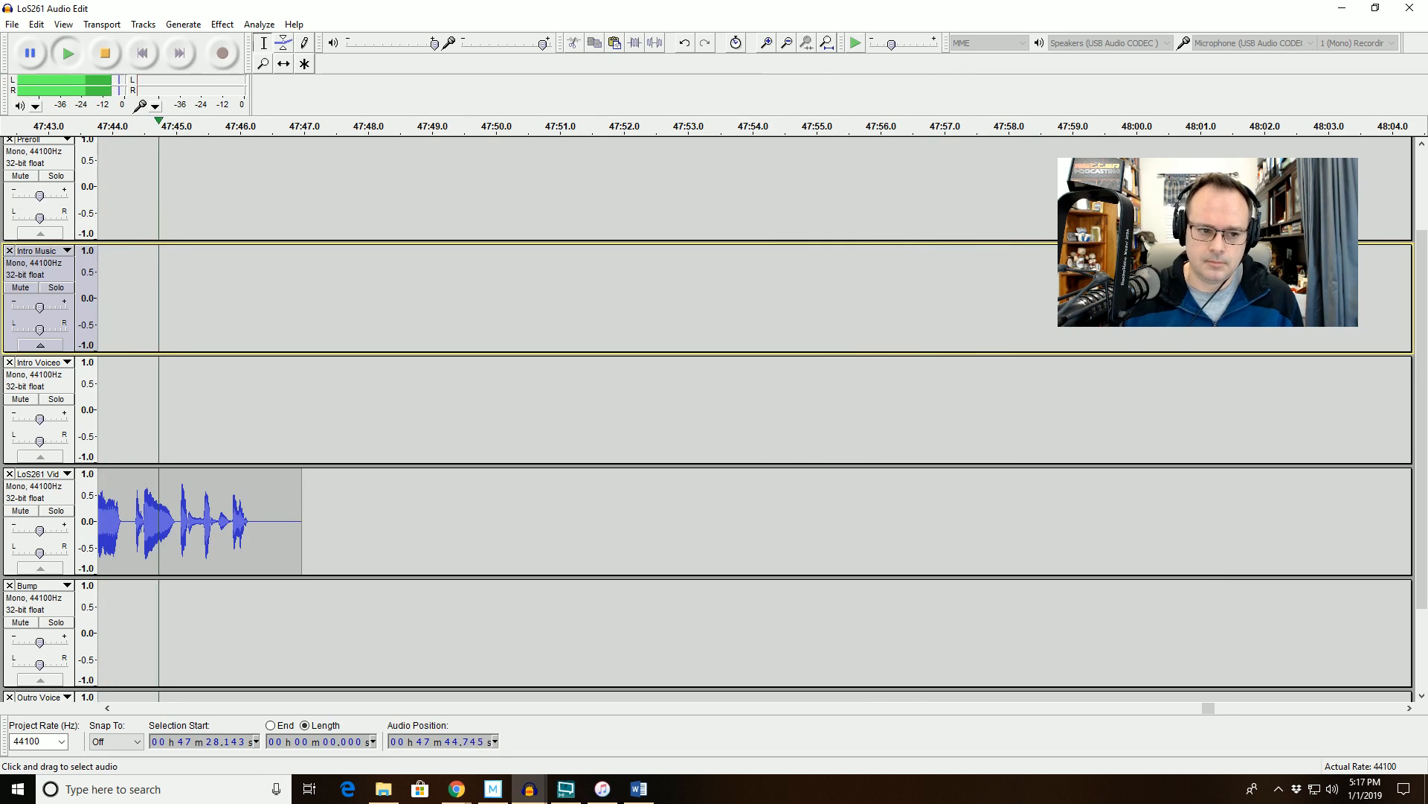
{"action": "key", "text": "space"}
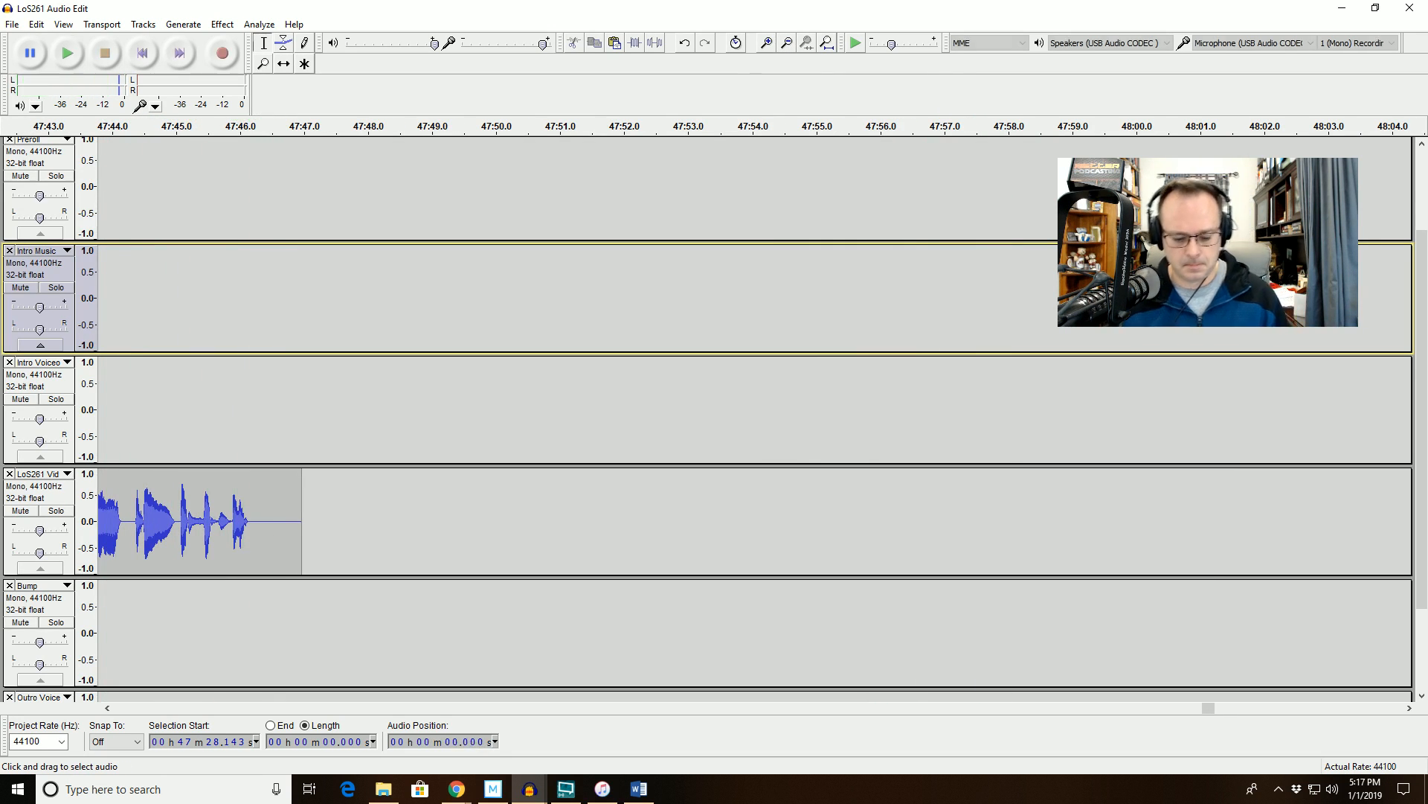
Delete the closing stretch of the speech segment from 47:42.330 to its end.
{"action": "left_click", "coordinate": [788, 43]}
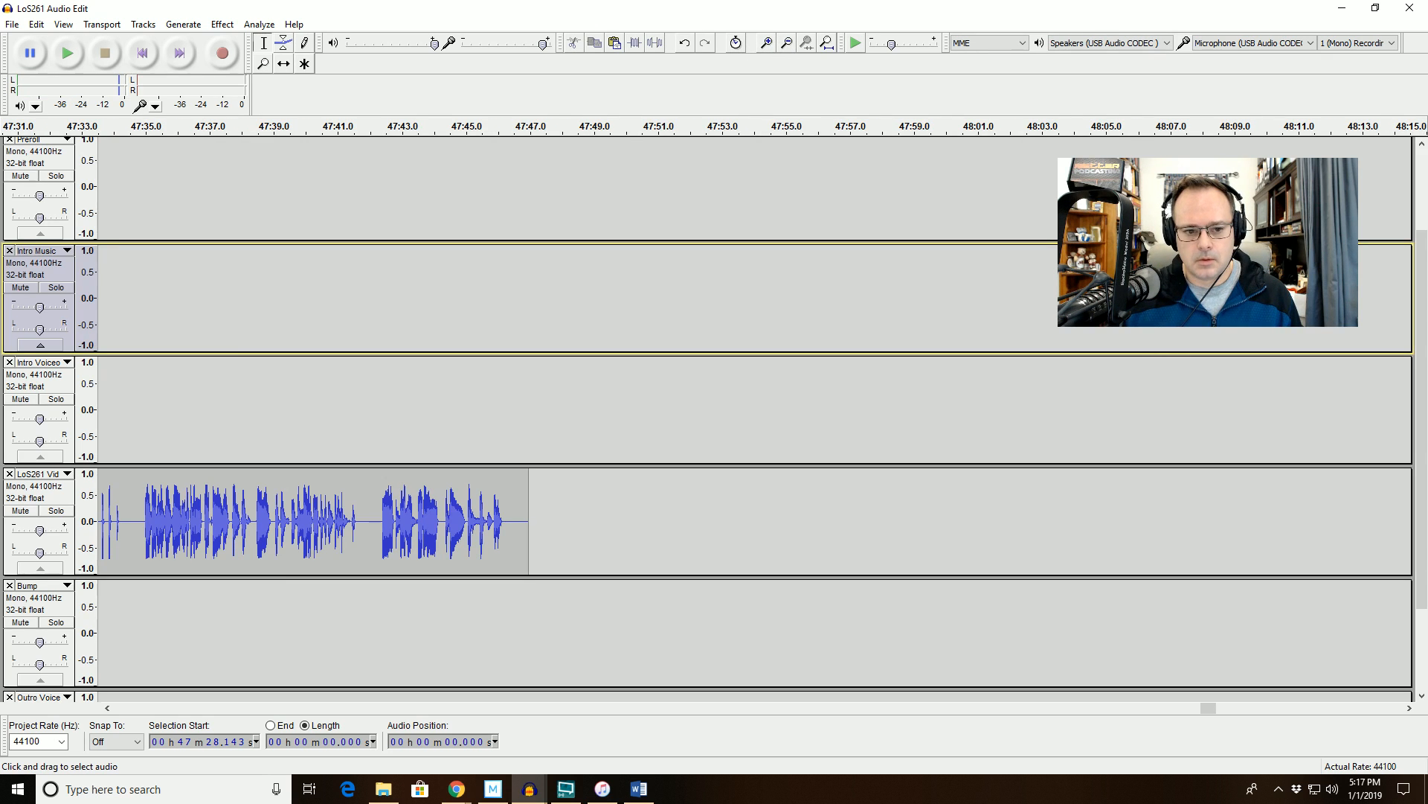
{"action": "left_click_drag", "start_coordinate": [380, 521], "coordinate": [528, 521]}
{"action": "key", "text": "Delete"}
{"action": "left_click_drag", "start_coordinate": [329, 521], "coordinate": [380, 521]}
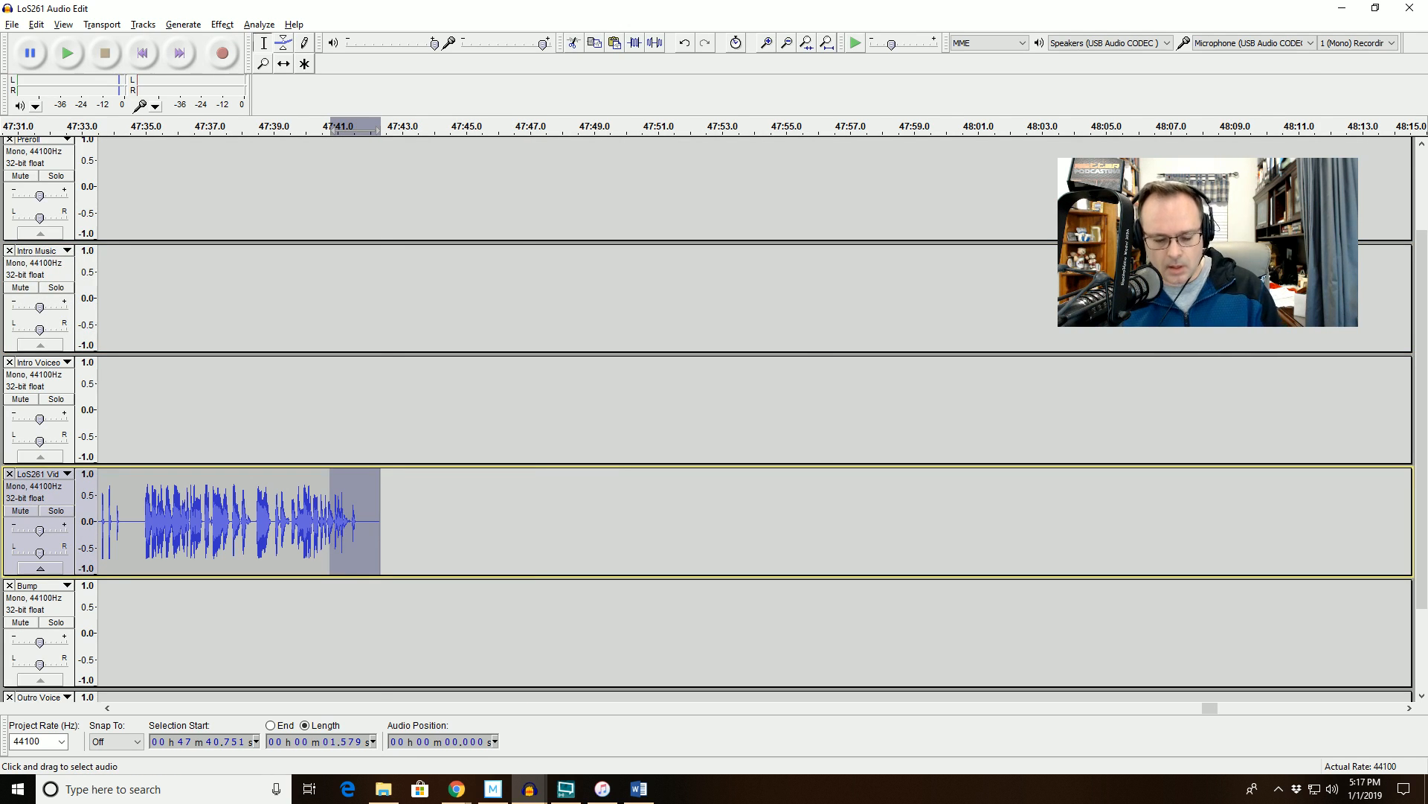
{"action": "left_click", "coordinate": [698, 475]}
{"action": "left_click", "coordinate": [507, 521]}
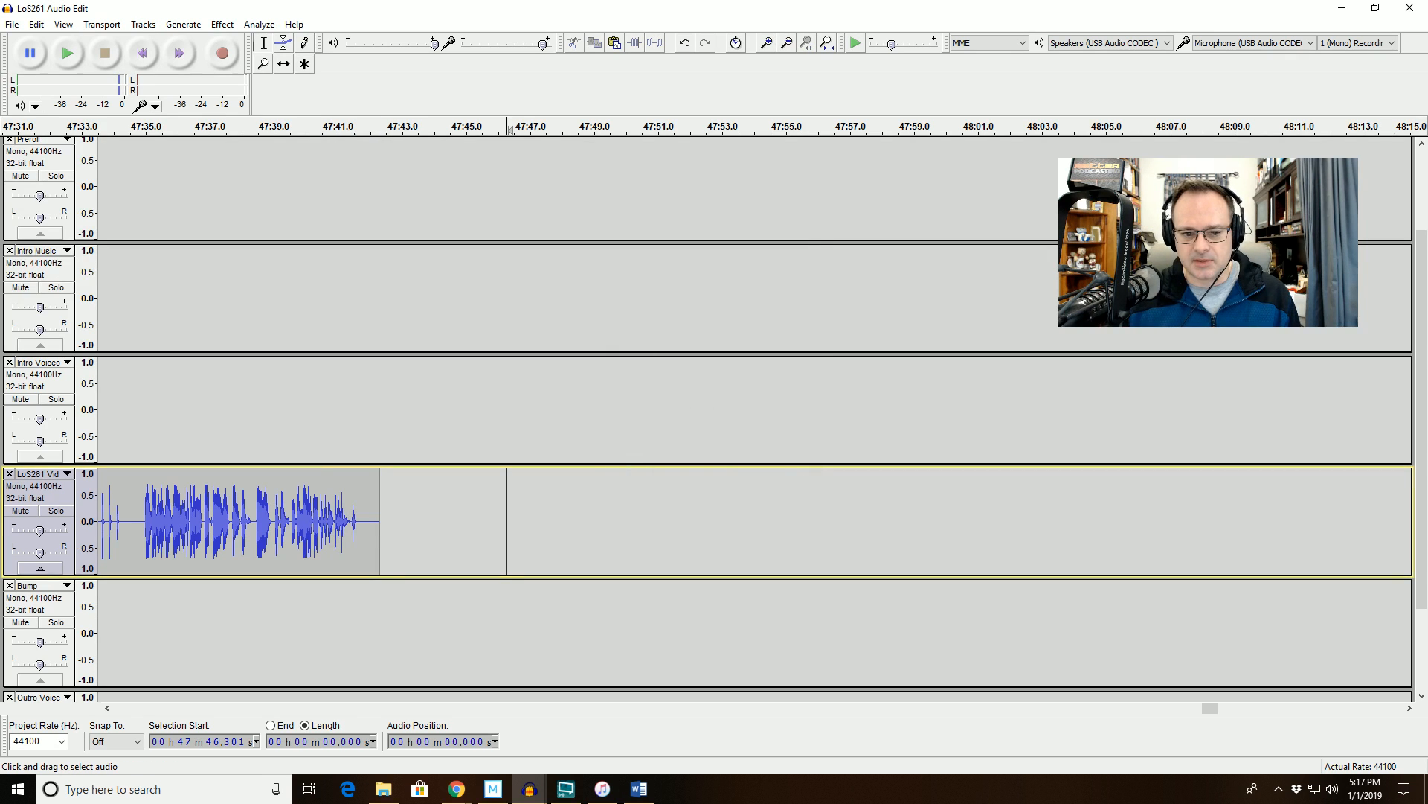
Copy the News End clip from the LoS Intro-Outro Bump Template project and paste it onto the Bump track at 47:42.330.
{"action": "left_click", "coordinate": [380, 632]}
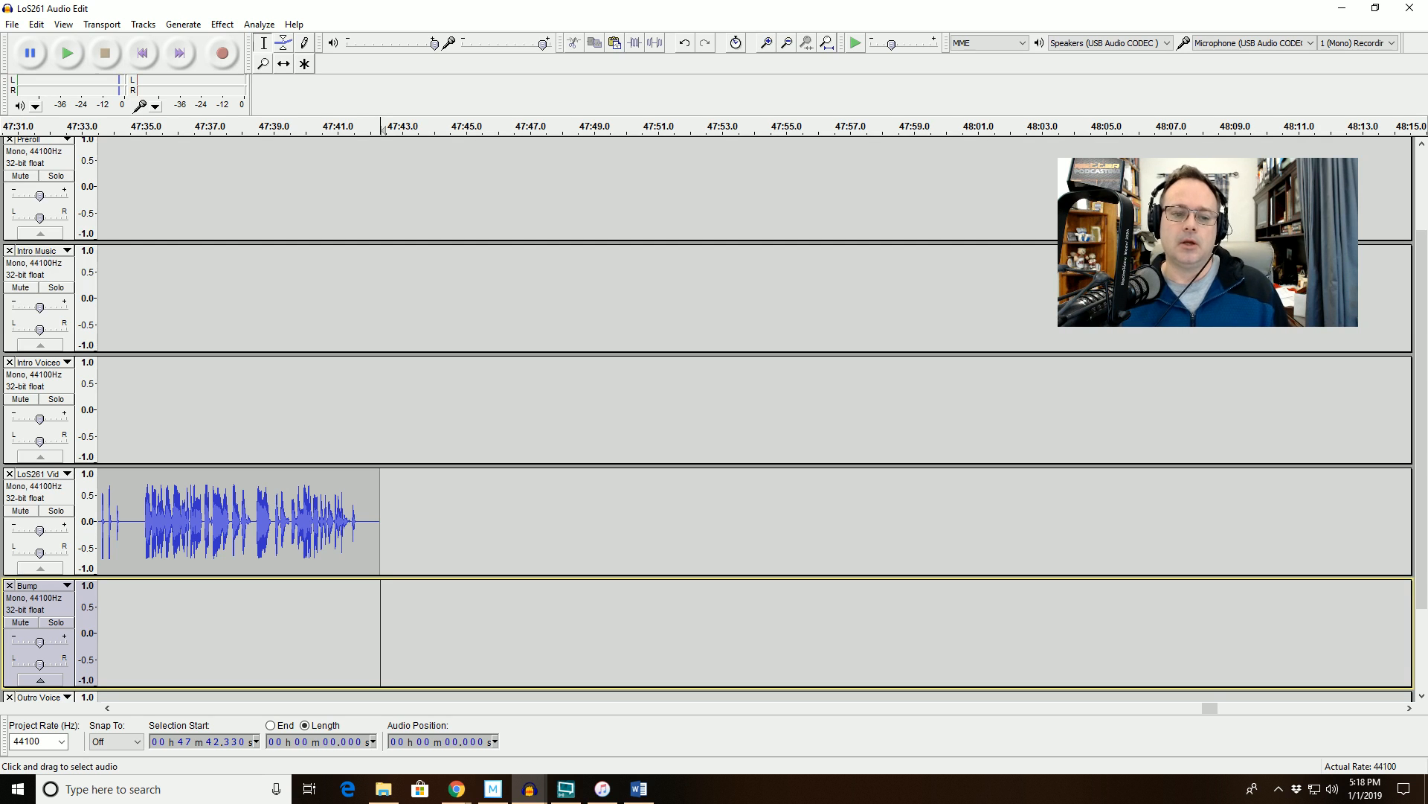
{"action": "key", "text": "alt+Tab"}
{"action": "key", "text": "Tab"}
{"action": "key", "text": "Tab"}
{"action": "key", "text": "Tab"}
{"action": "key", "text": "Tab"}
{"action": "key", "text": "Tab"}
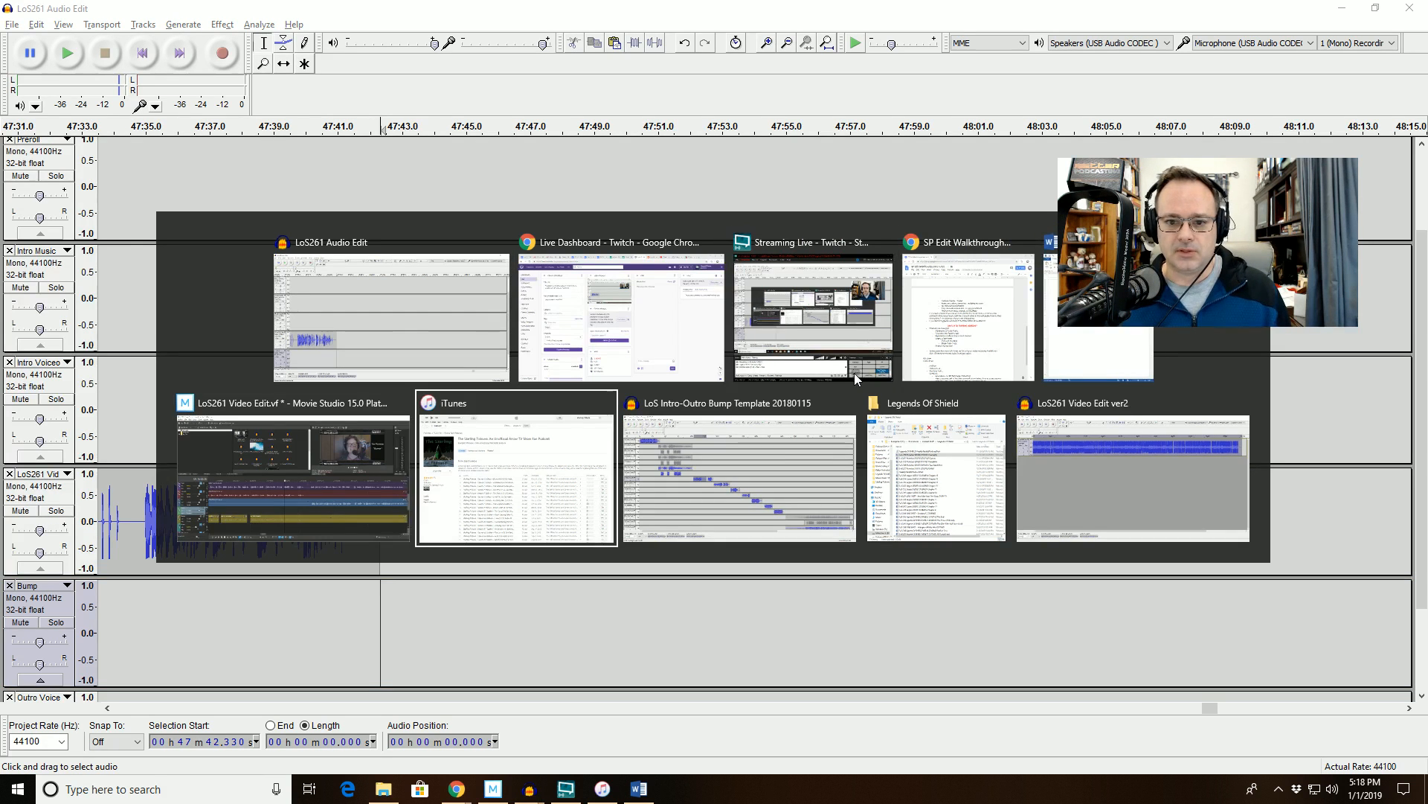
{"action": "key", "text": "Tab"}
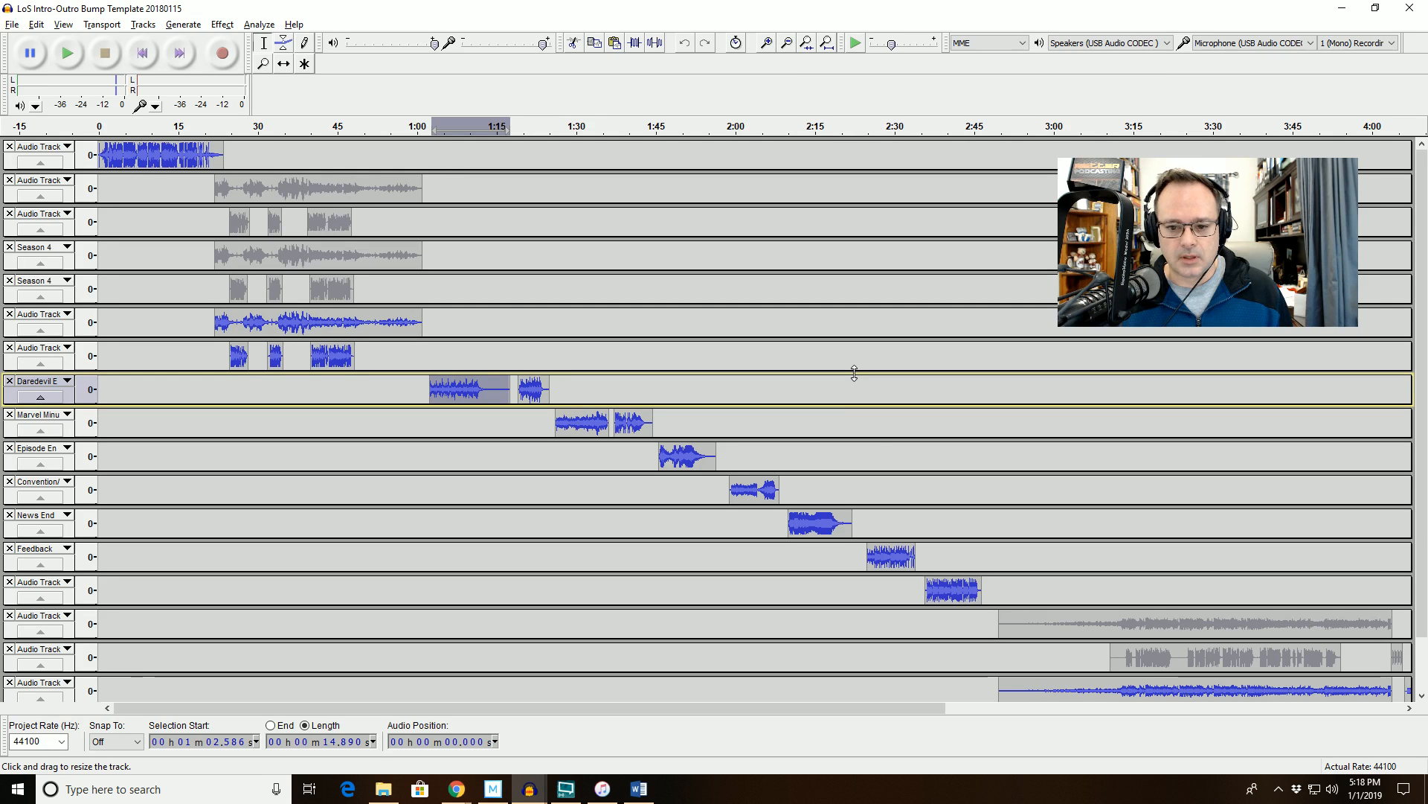
{"action": "double_click", "coordinate": [830, 525]}
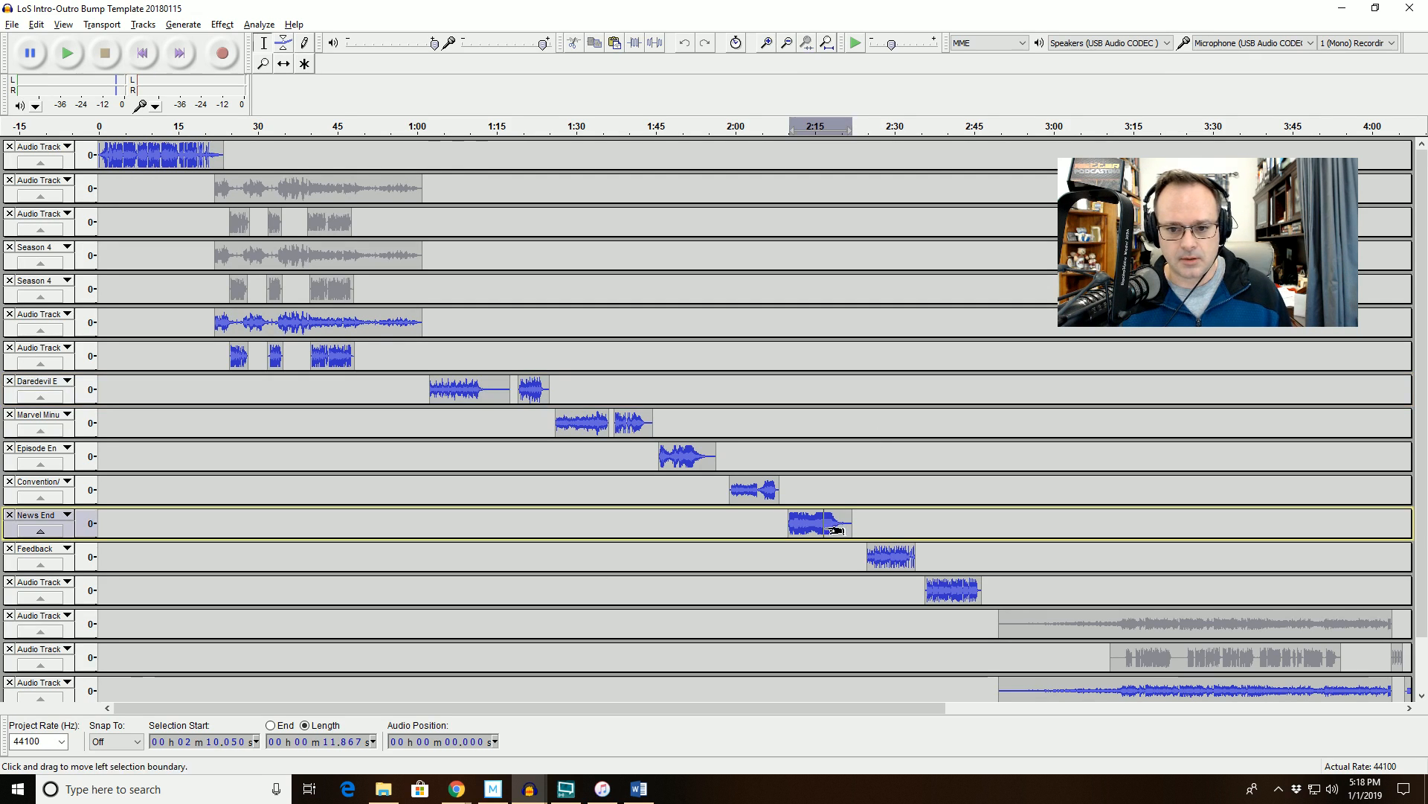
{"action": "key", "text": "alt+Tab"}
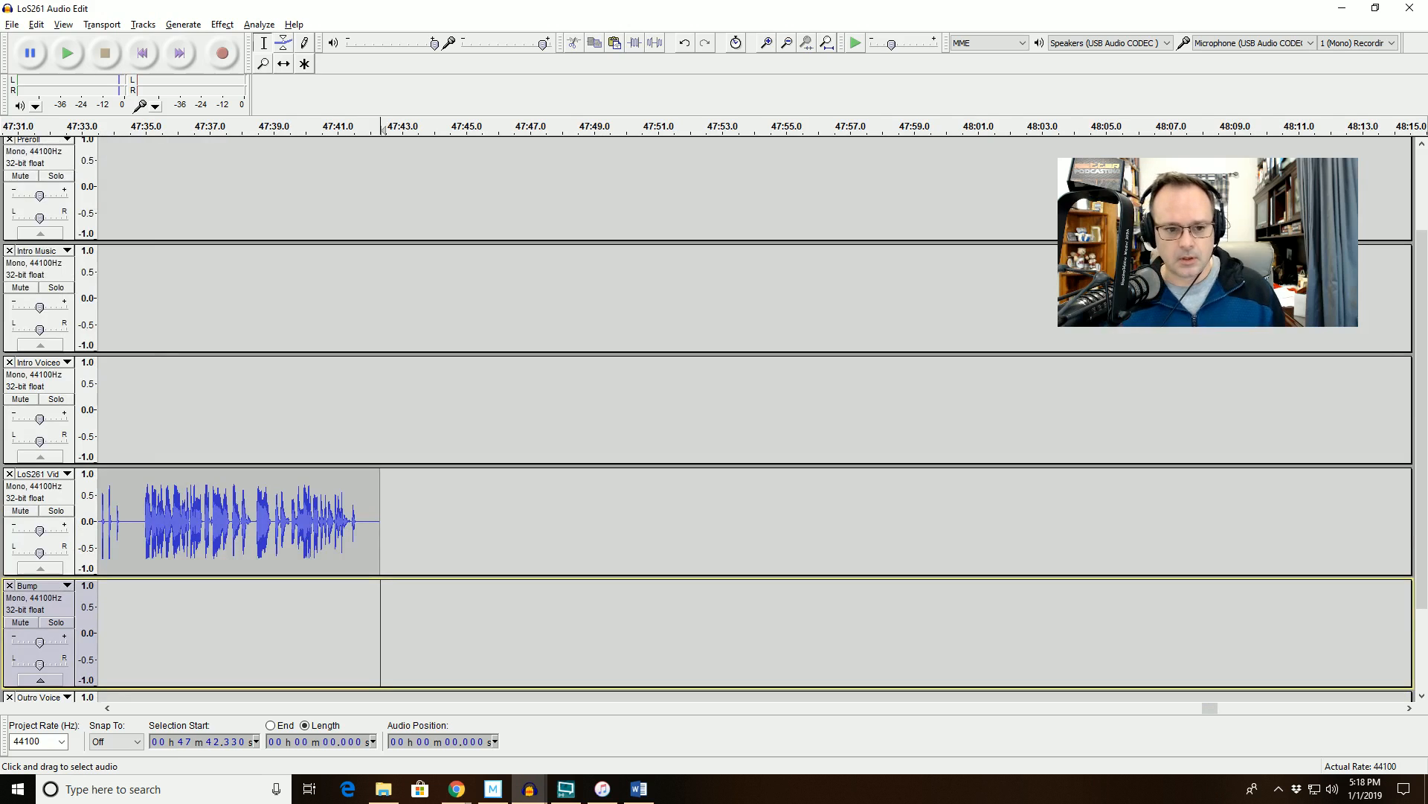
{"action": "key", "text": "ctrl+v"}
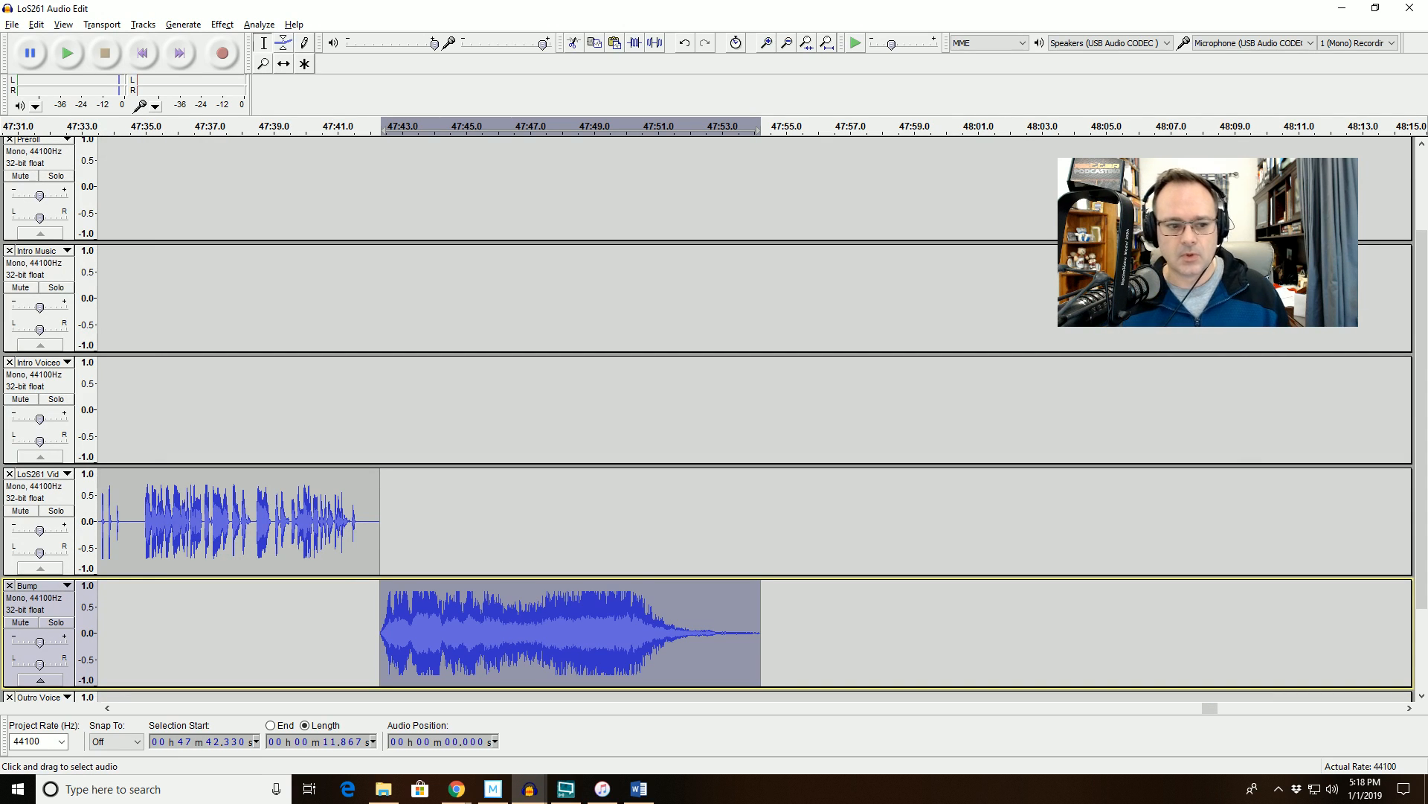
Set the Bump track's gain to -6 dB.
{"action": "double_click", "coordinate": [41, 642]}
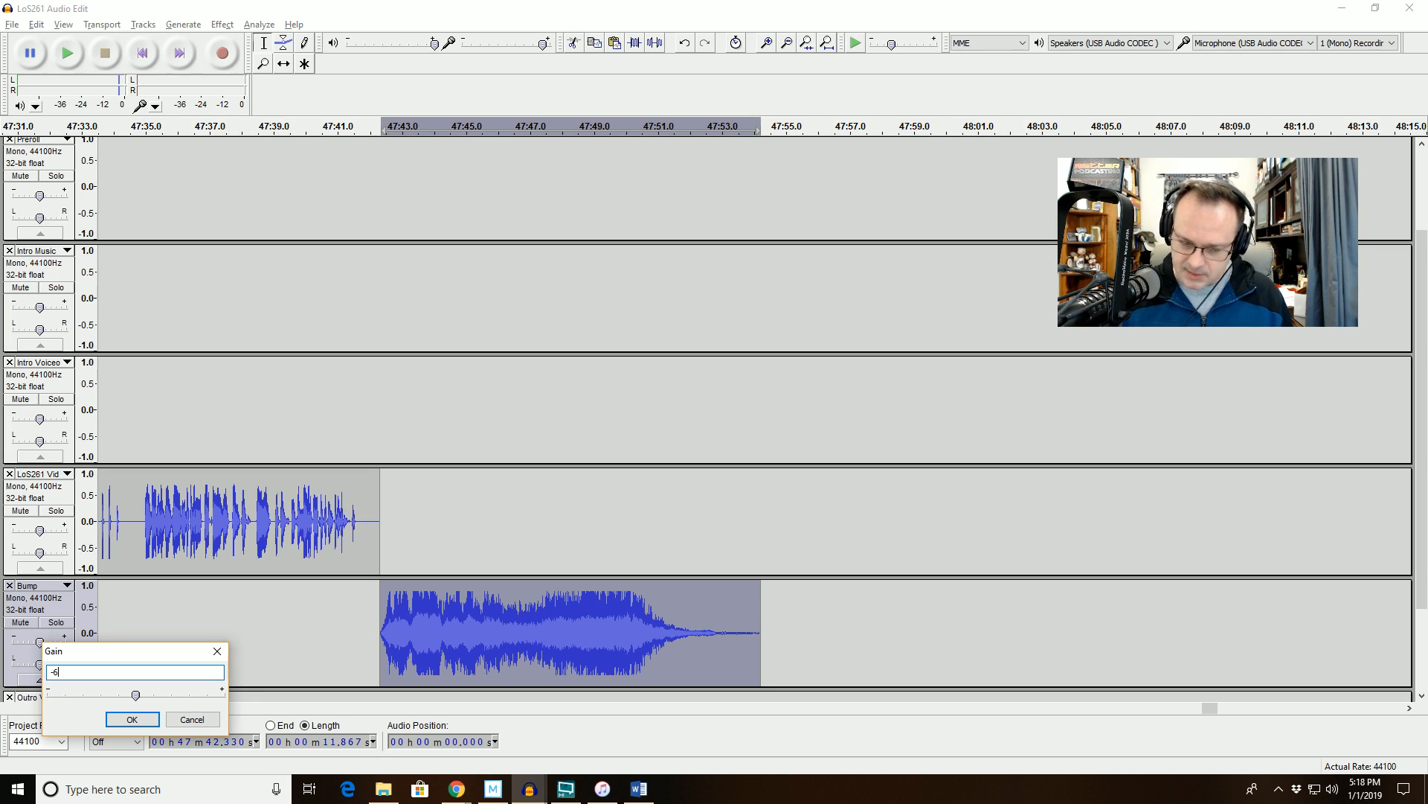
{"action": "type", "text": "-6"}
{"action": "key", "text": "Return"}
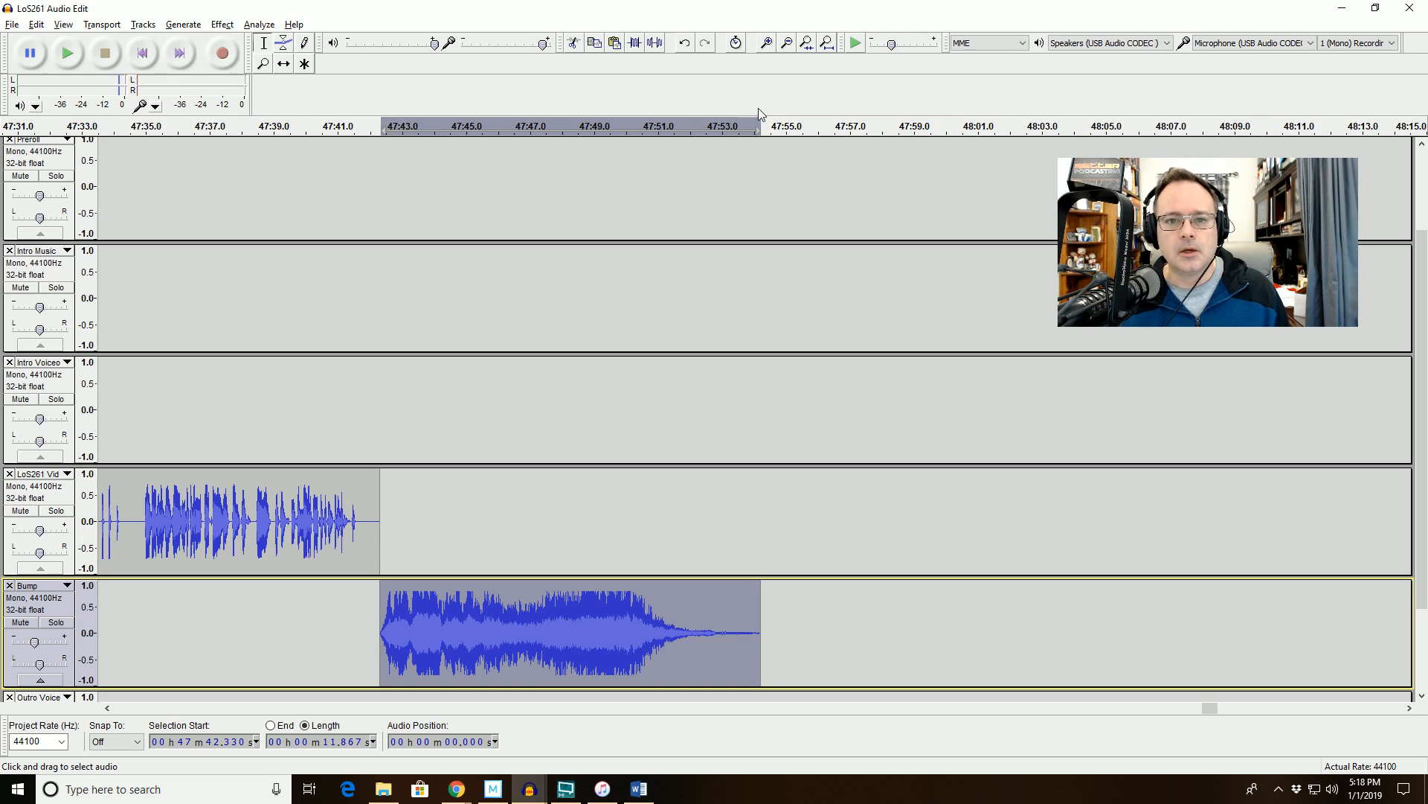
Split the speech after the new bump at 54:27.971 and move the earlier segment to start at 48:00.931.
{"action": "left_click", "coordinate": [785, 45]}
{"action": "left_click", "coordinate": [785, 45]}
{"action": "left_click", "coordinate": [785, 45]}
{"action": "left_click", "coordinate": [785, 44]}
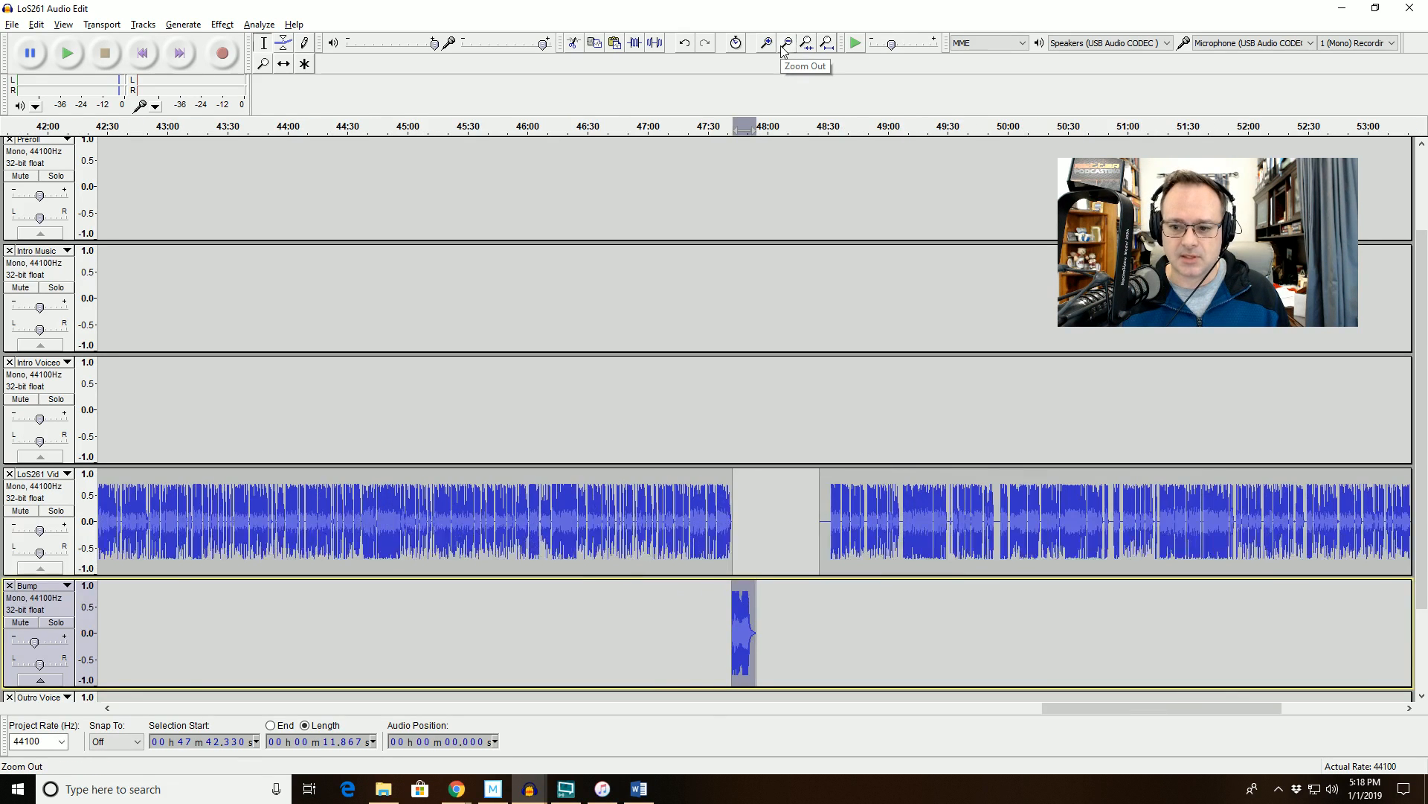
{"action": "left_click", "coordinate": [785, 45]}
{"action": "left_click", "coordinate": [1150, 522]}
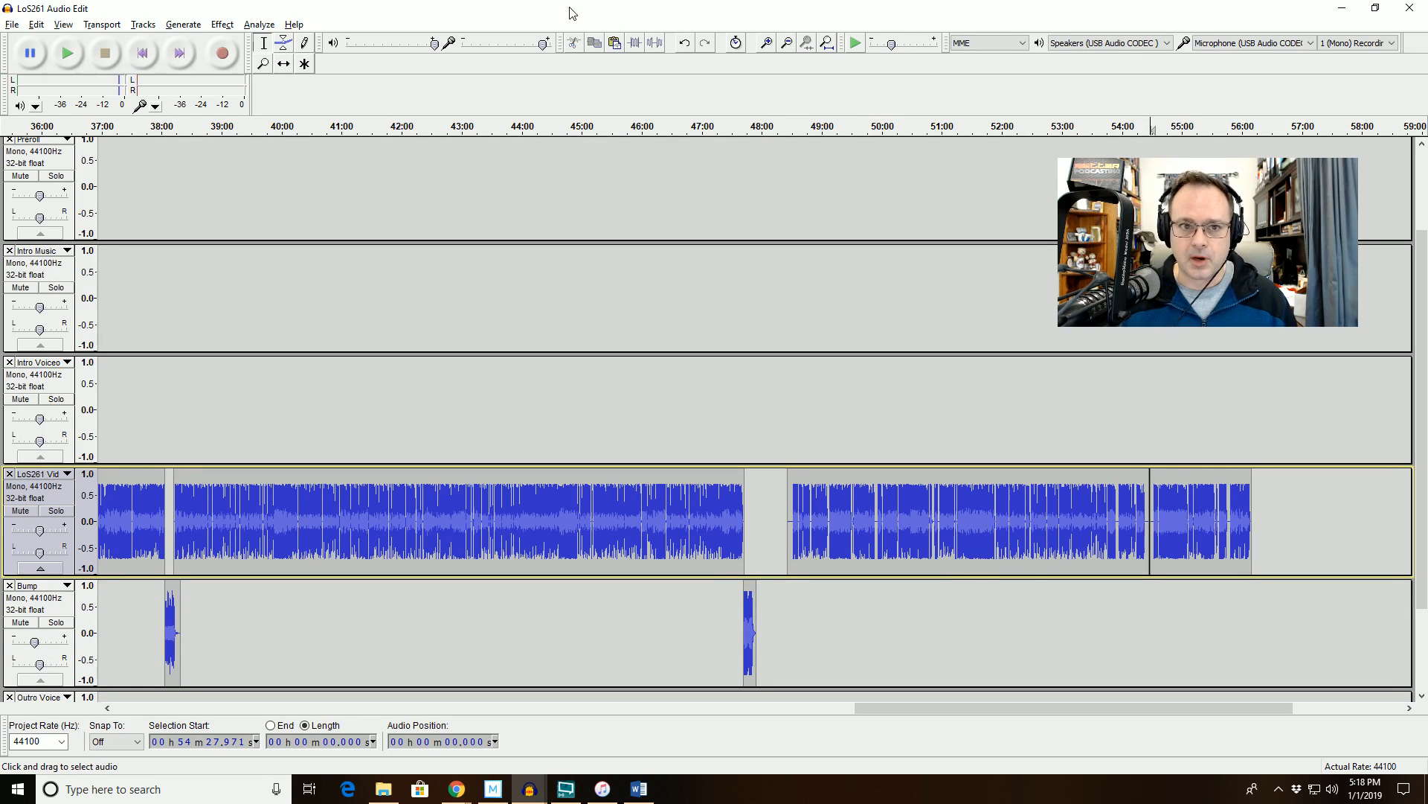
{"action": "left_click", "coordinate": [291, 67]}
{"action": "left_click_drag", "start_coordinate": [967, 521], "coordinate": [941, 521]}
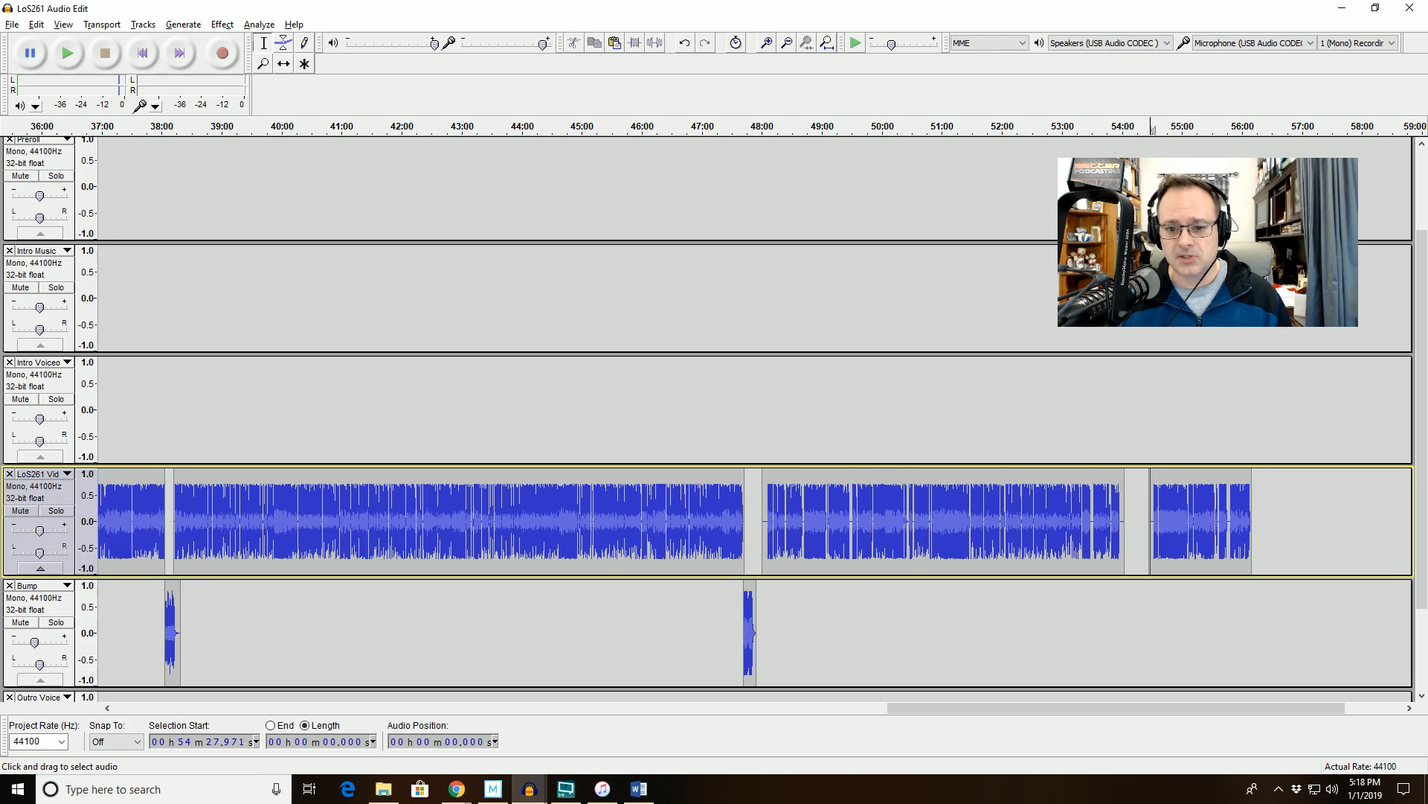
Truncate the detected silences in the roughly six-minute speech segment starting at 48:00.931.
{"action": "double_click", "coordinate": [867, 521]}
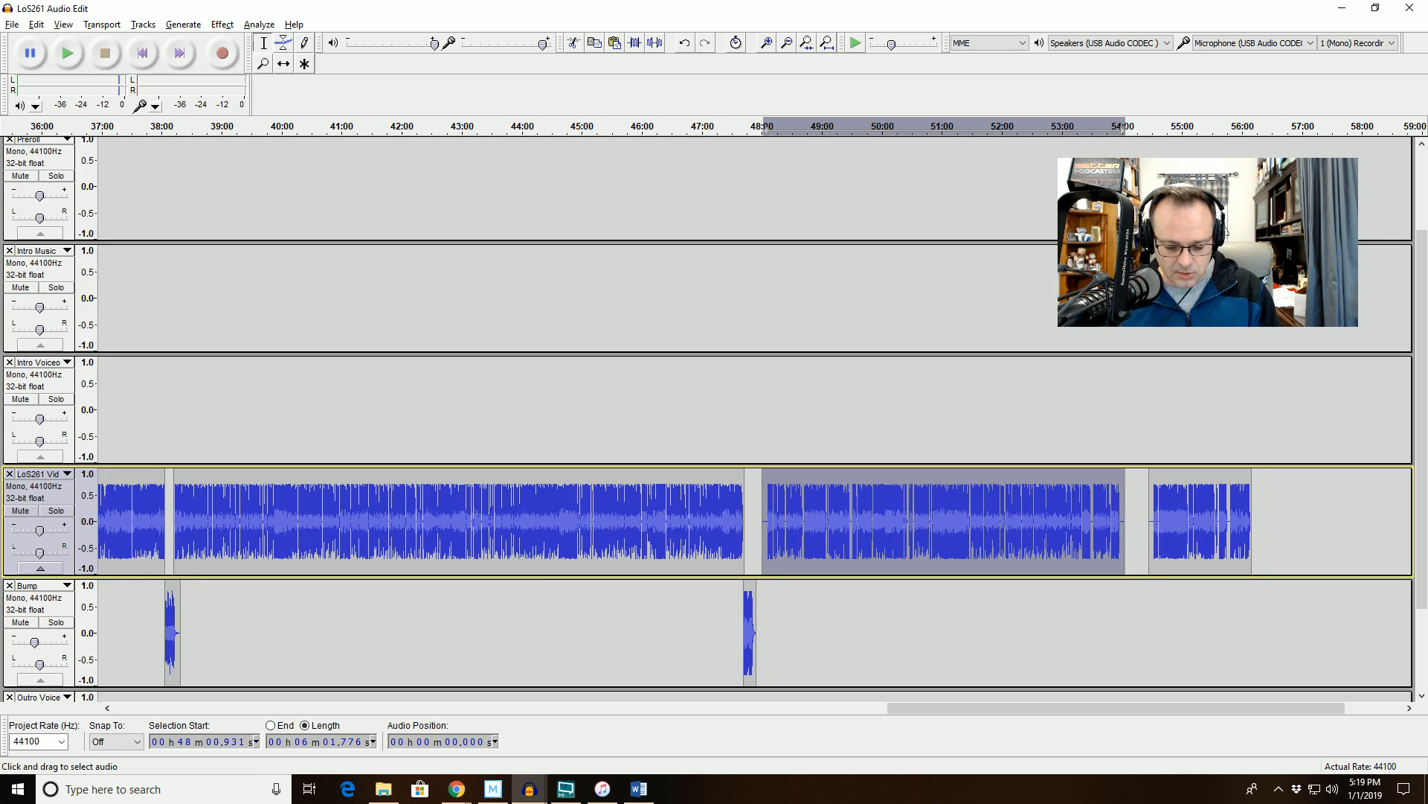
{"action": "left_click", "coordinate": [712, 475]}
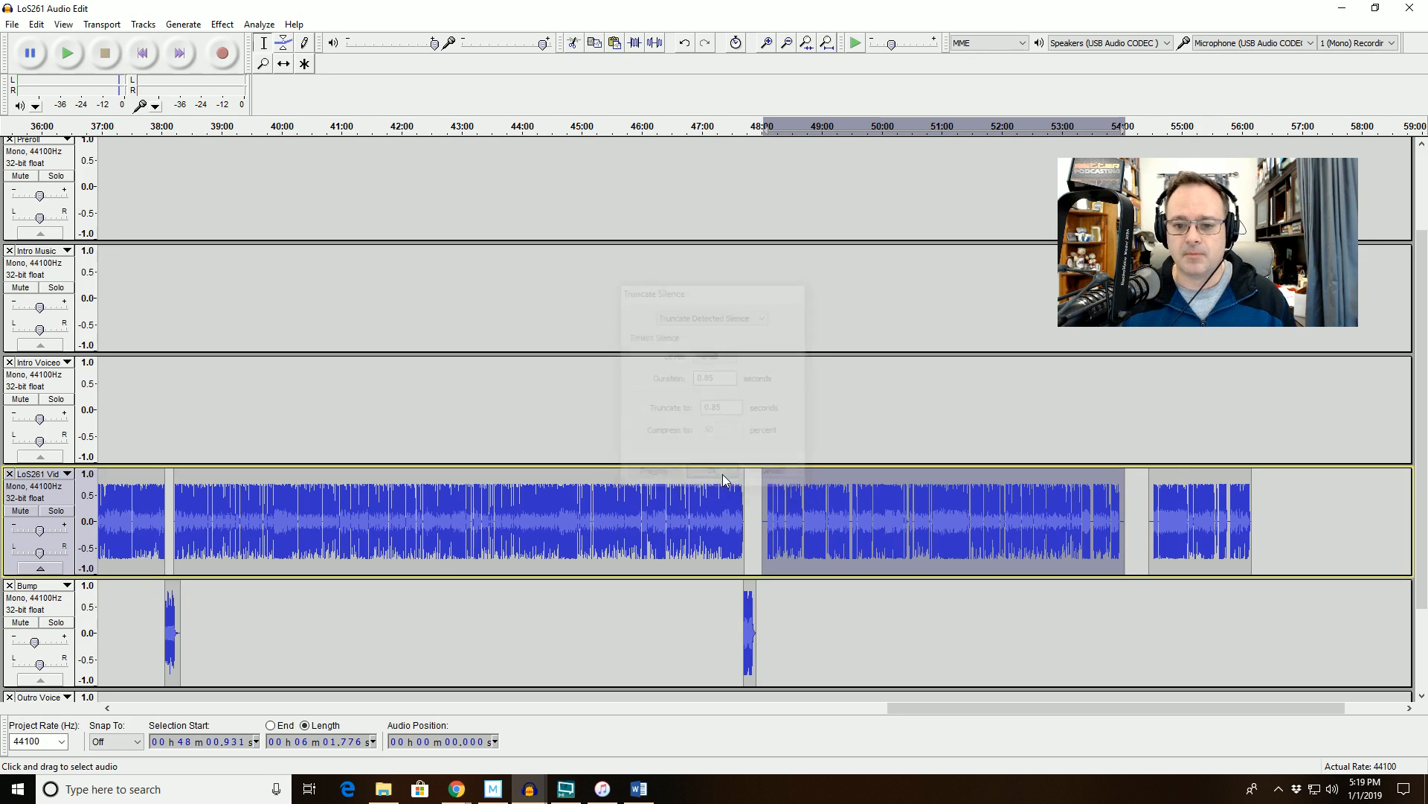
{"action": "key", "text": "ctrl+z"}
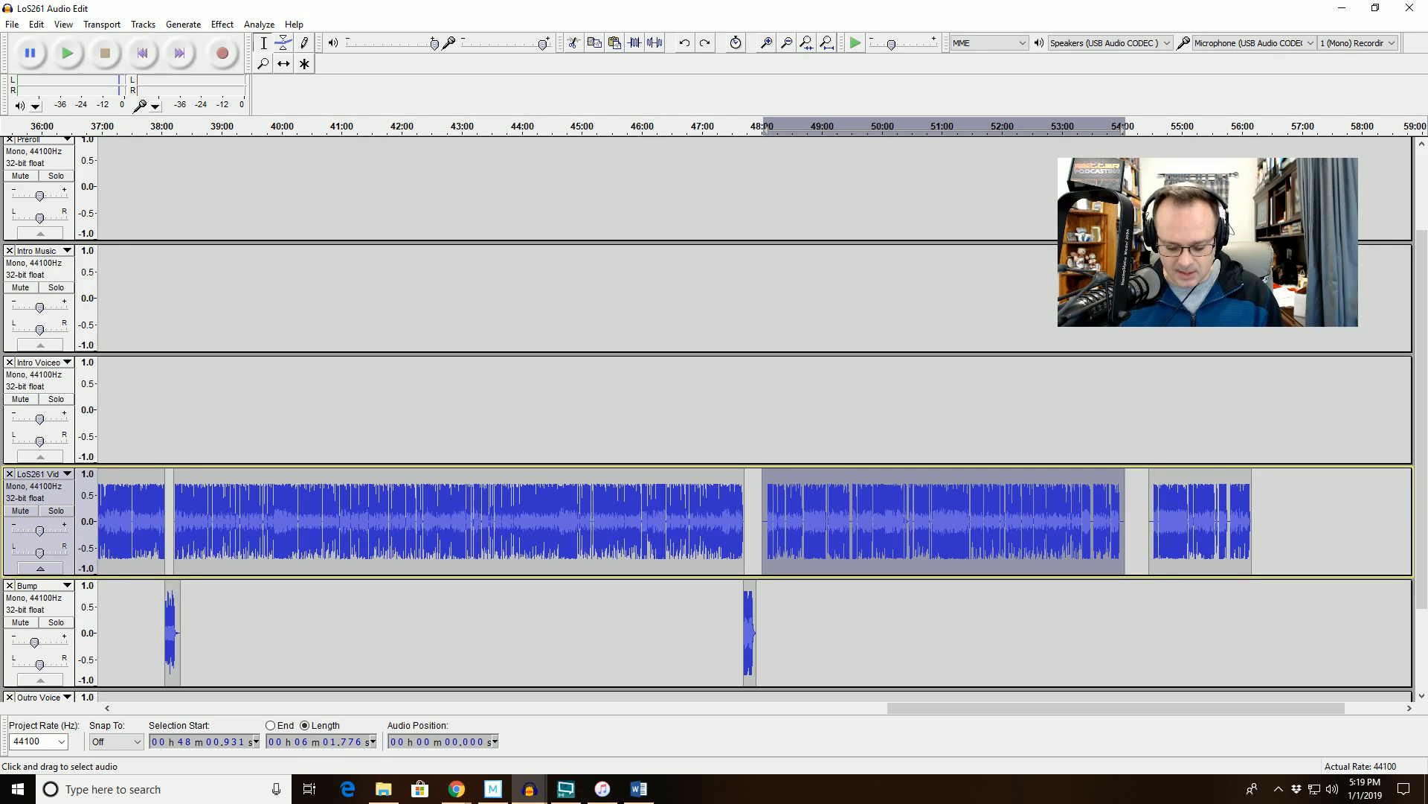
{"action": "key", "text": "ctrl+shift+t"}
{"action": "left_click", "coordinate": [741, 476]}
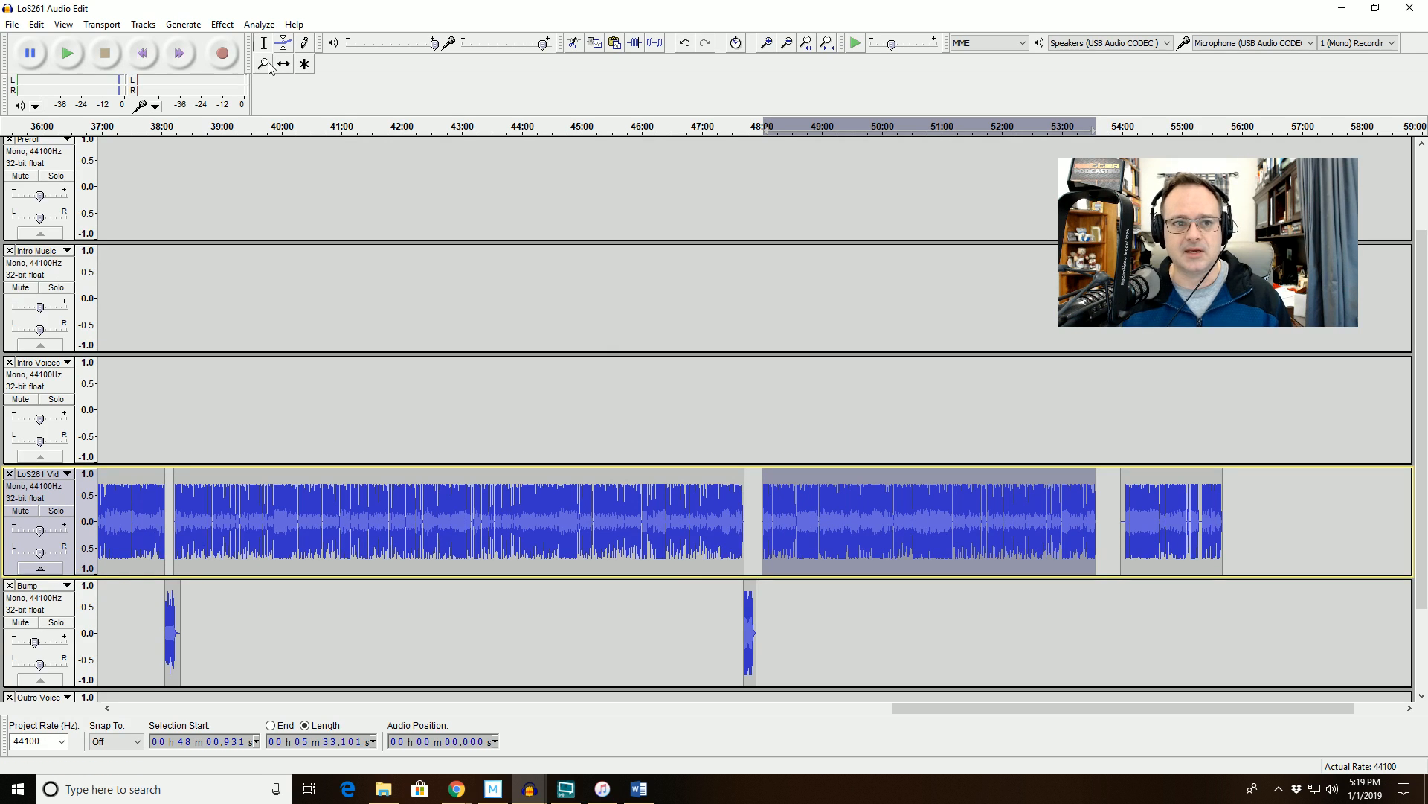
Align the truncated segment with the bump's end at 47:54.197, and shift it earlier to start at 47:51.202, overlapping the music's fade-out.
{"action": "left_click_drag", "start_coordinate": [856, 521], "coordinate": [849, 521]}
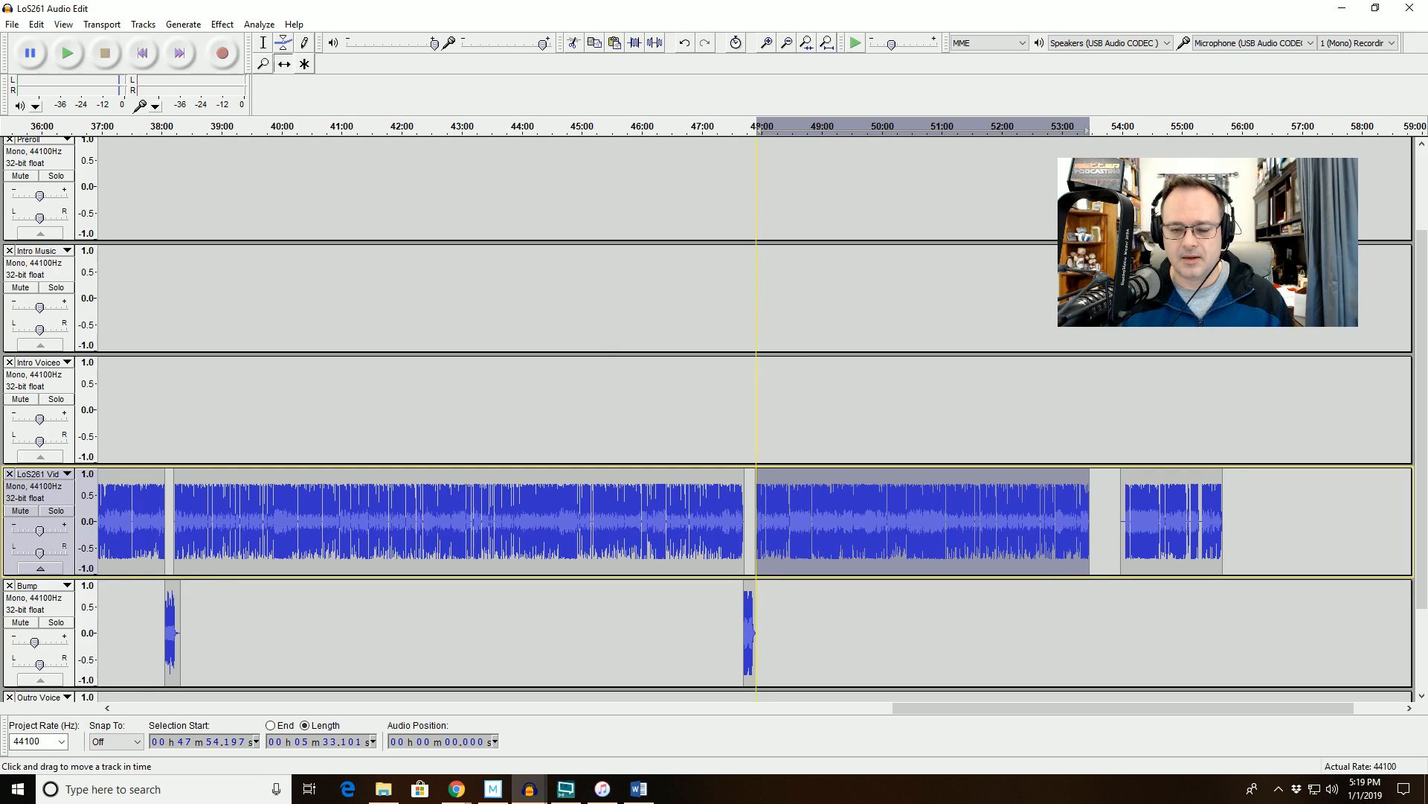
{"action": "left_click", "coordinate": [765, 42]}
{"action": "left_click", "coordinate": [766, 42]}
{"action": "left_click", "coordinate": [766, 42]}
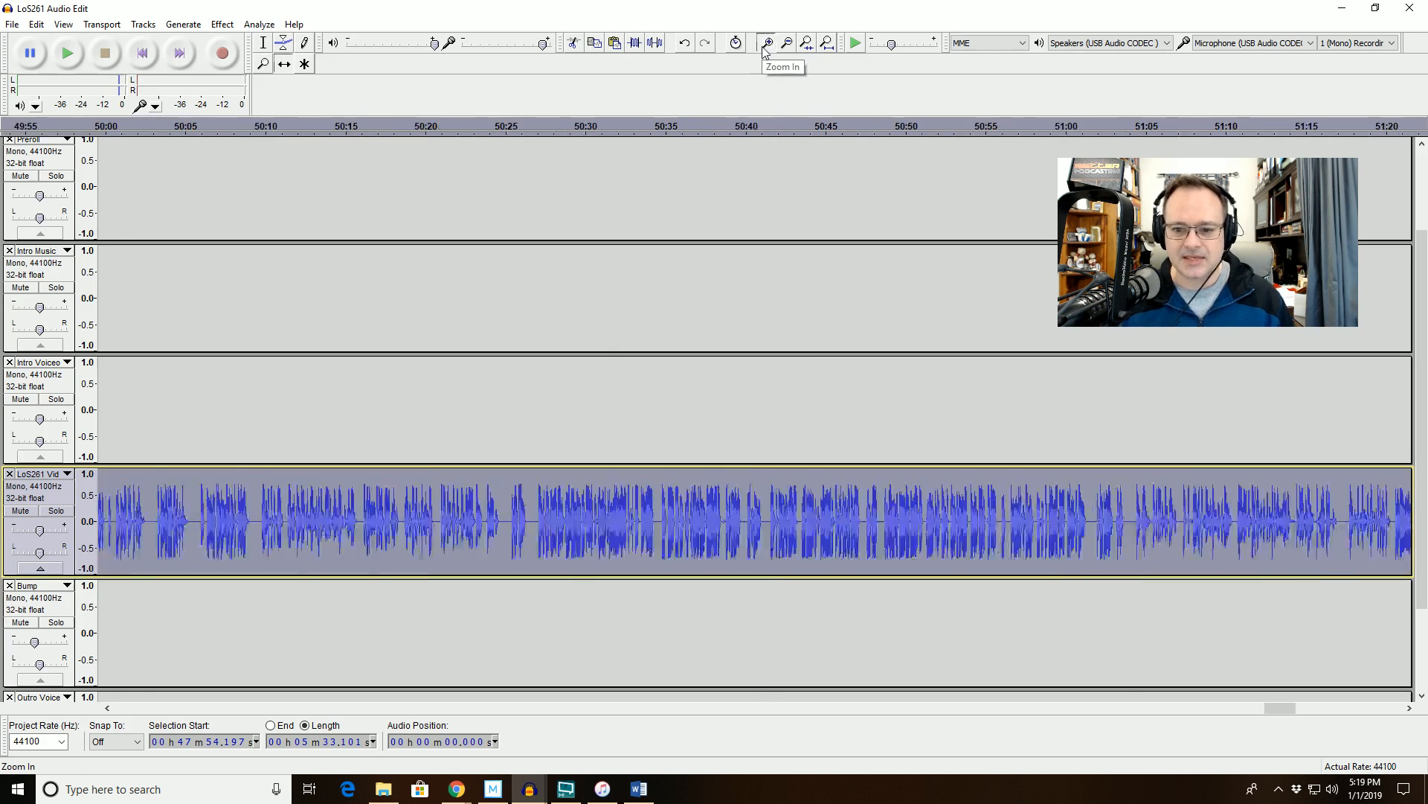
{"action": "left_click", "coordinate": [765, 43]}
{"action": "left_click", "coordinate": [766, 42]}
{"action": "left_click", "coordinate": [231, 708]}
{"action": "left_click", "coordinate": [231, 708]}
{"action": "left_click", "coordinate": [232, 707]}
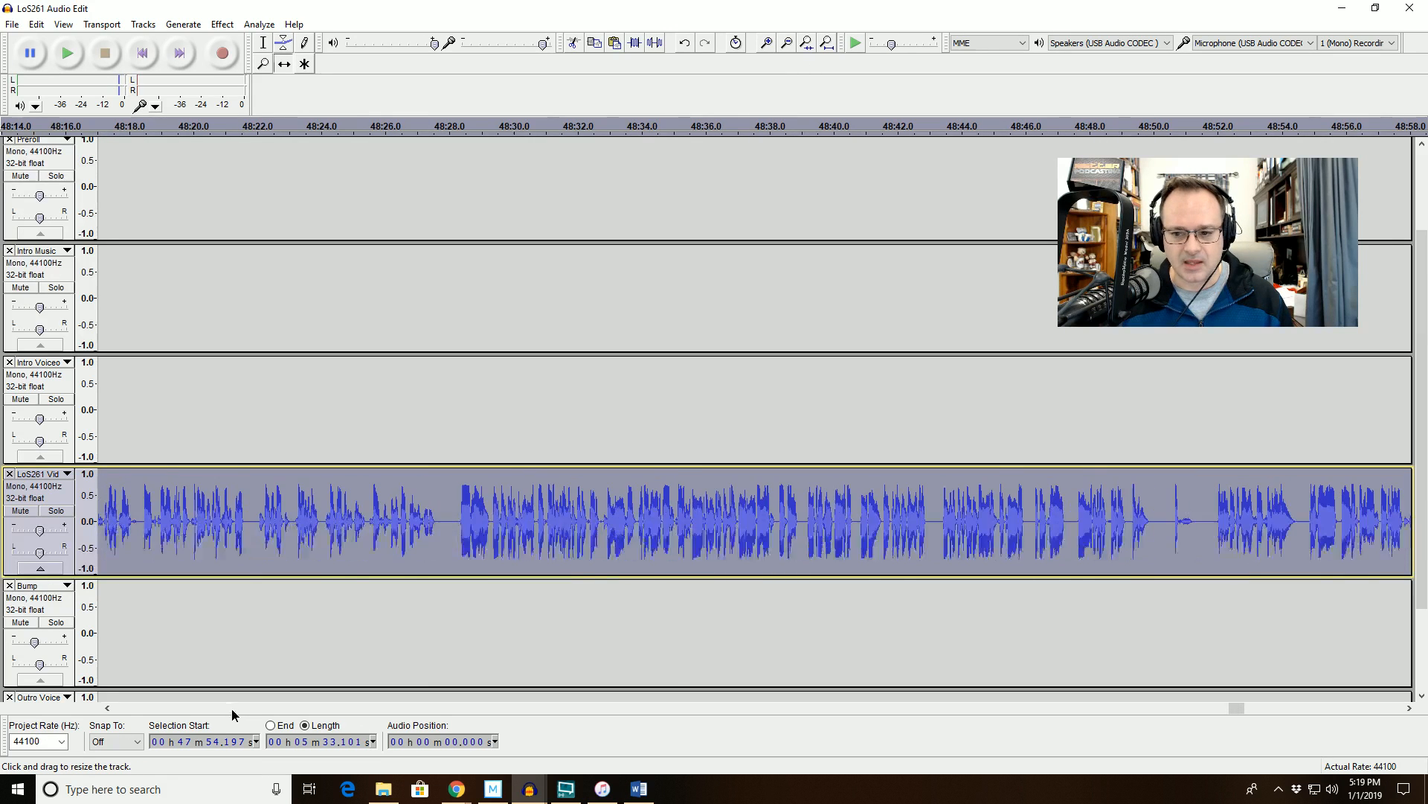
{"action": "left_click", "coordinate": [231, 707]}
{"action": "left_click", "coordinate": [231, 707]}
{"action": "left_click", "coordinate": [1235, 709]}
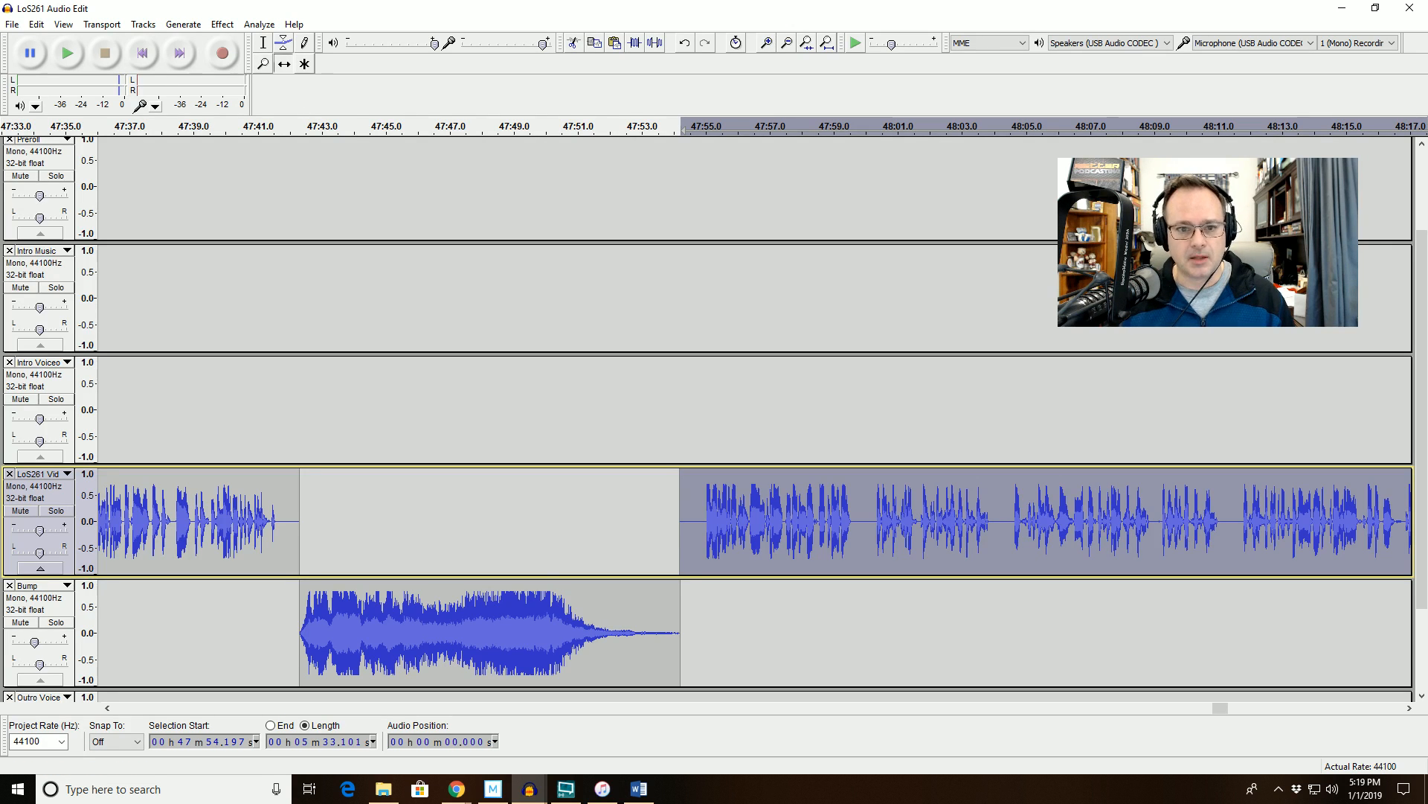
{"action": "left_click_drag", "start_coordinate": [788, 521], "coordinate": [693, 521]}
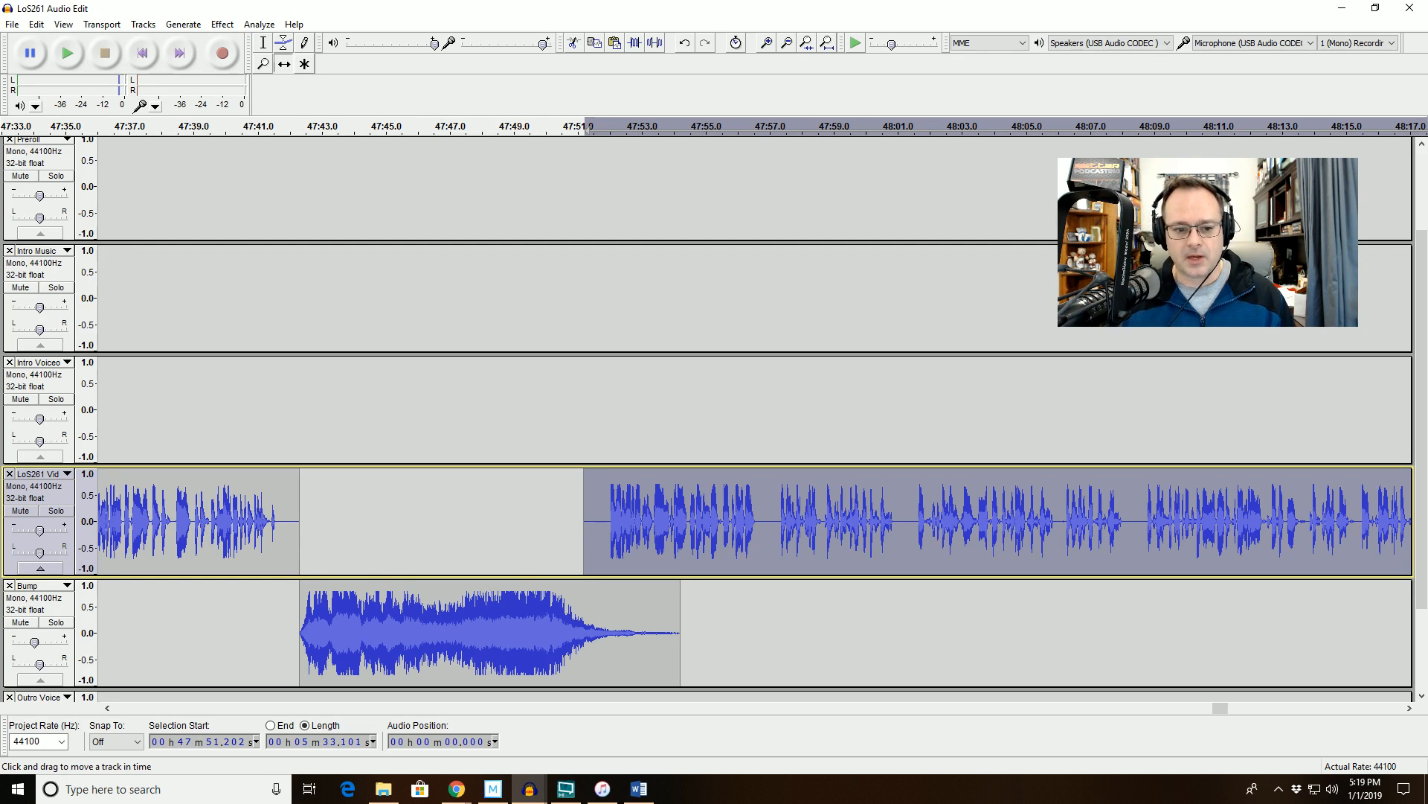
Play through the speech after the bump, silence the 0.072-second noise between words at 48:06.138, and replay from 48:05.705.
{"action": "left_click", "coordinate": [423, 136]}
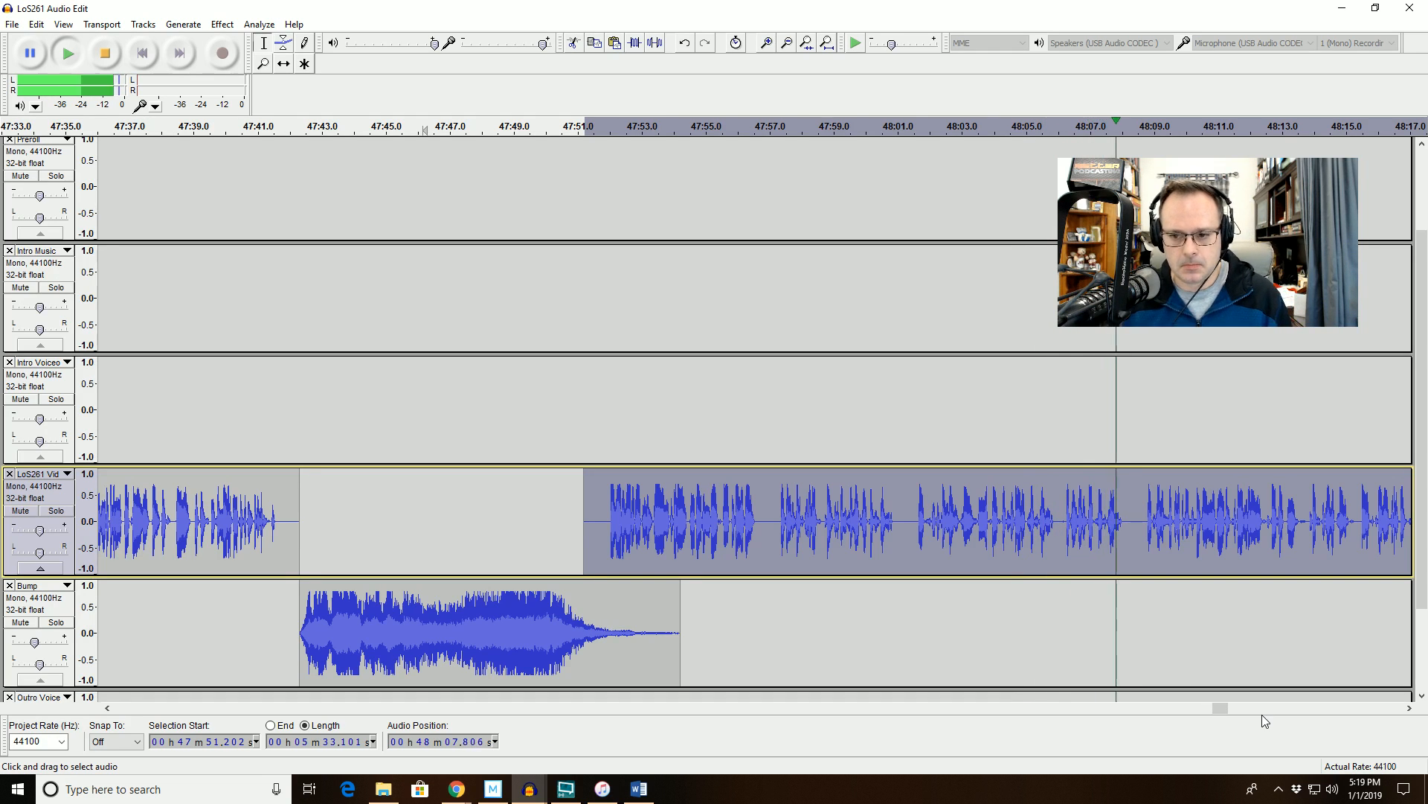
{"action": "left_click_drag", "start_coordinate": [1087, 532], "coordinate": [1044, 528]}
{"action": "key", "text": "space"}
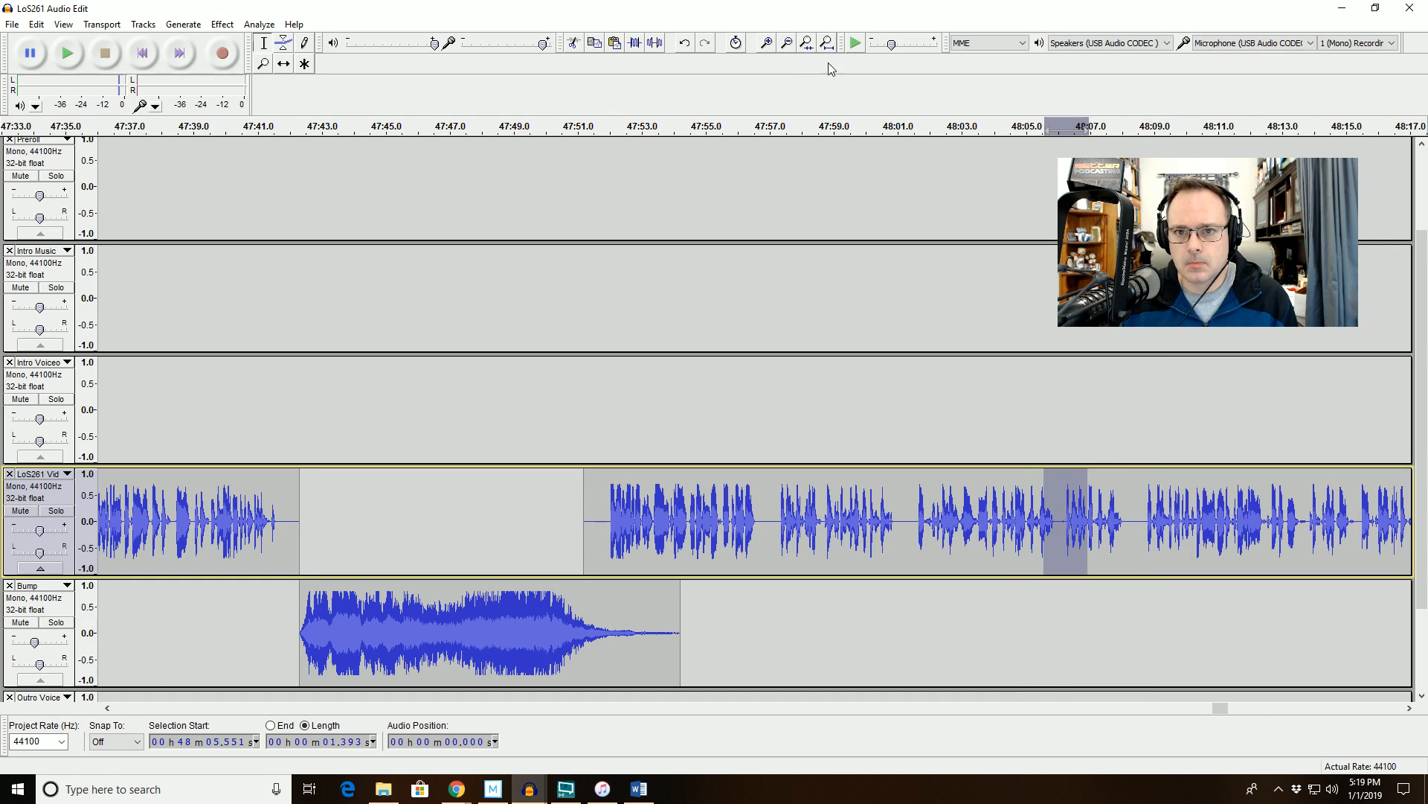
{"action": "left_click", "coordinate": [806, 42]}
{"action": "left_click_drag", "start_coordinate": [652, 521], "coordinate": [716, 521]}
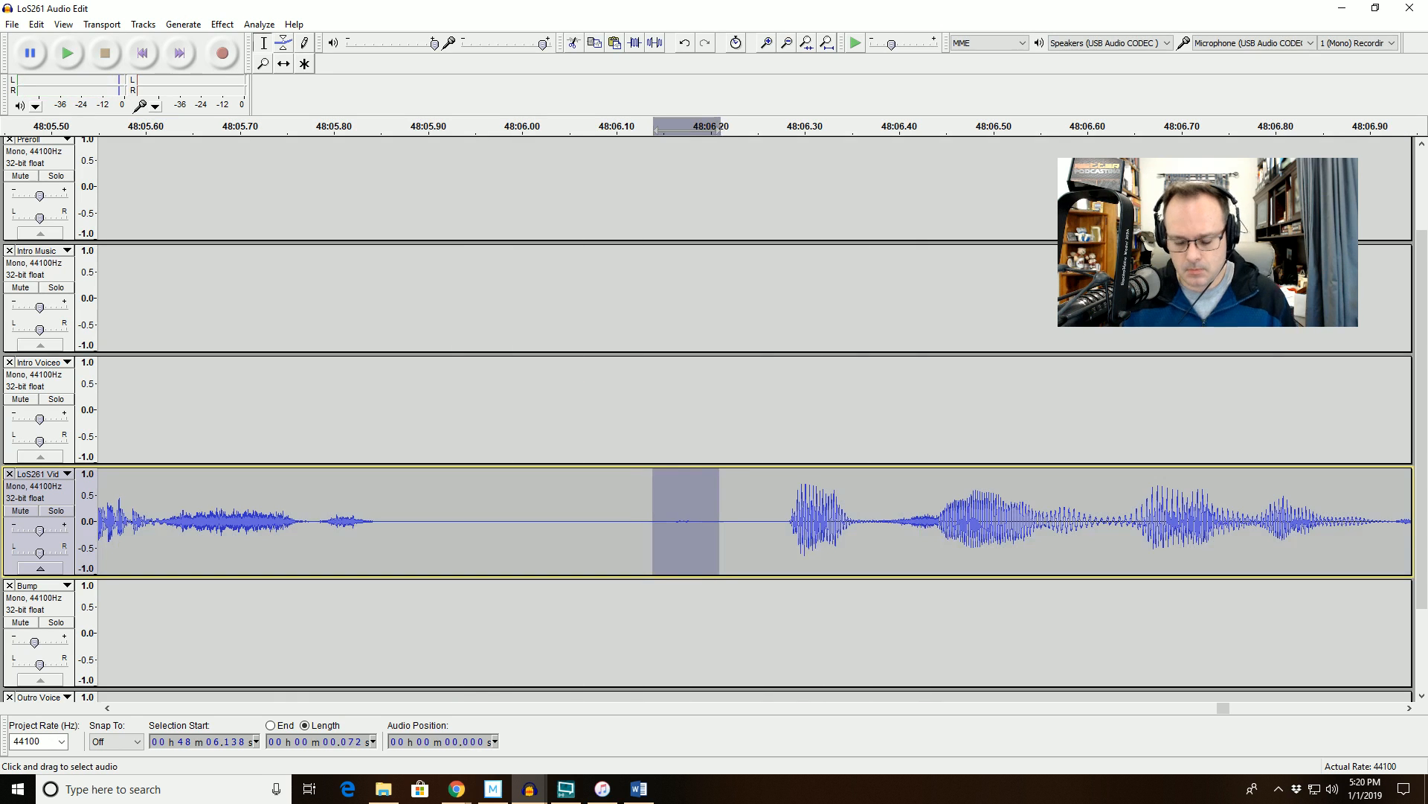
{"action": "left_click", "coordinate": [245, 520]}
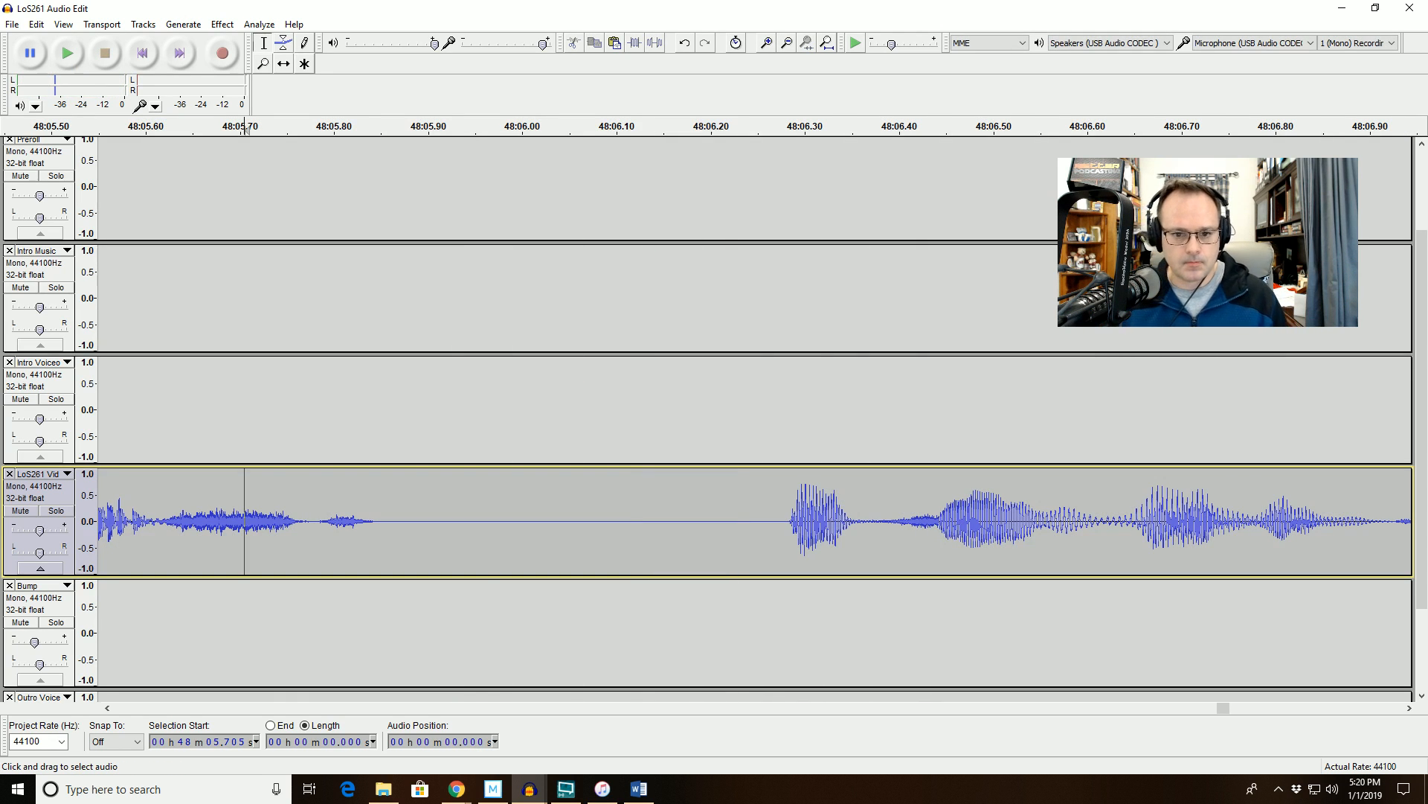
{"action": "key", "text": "space"}
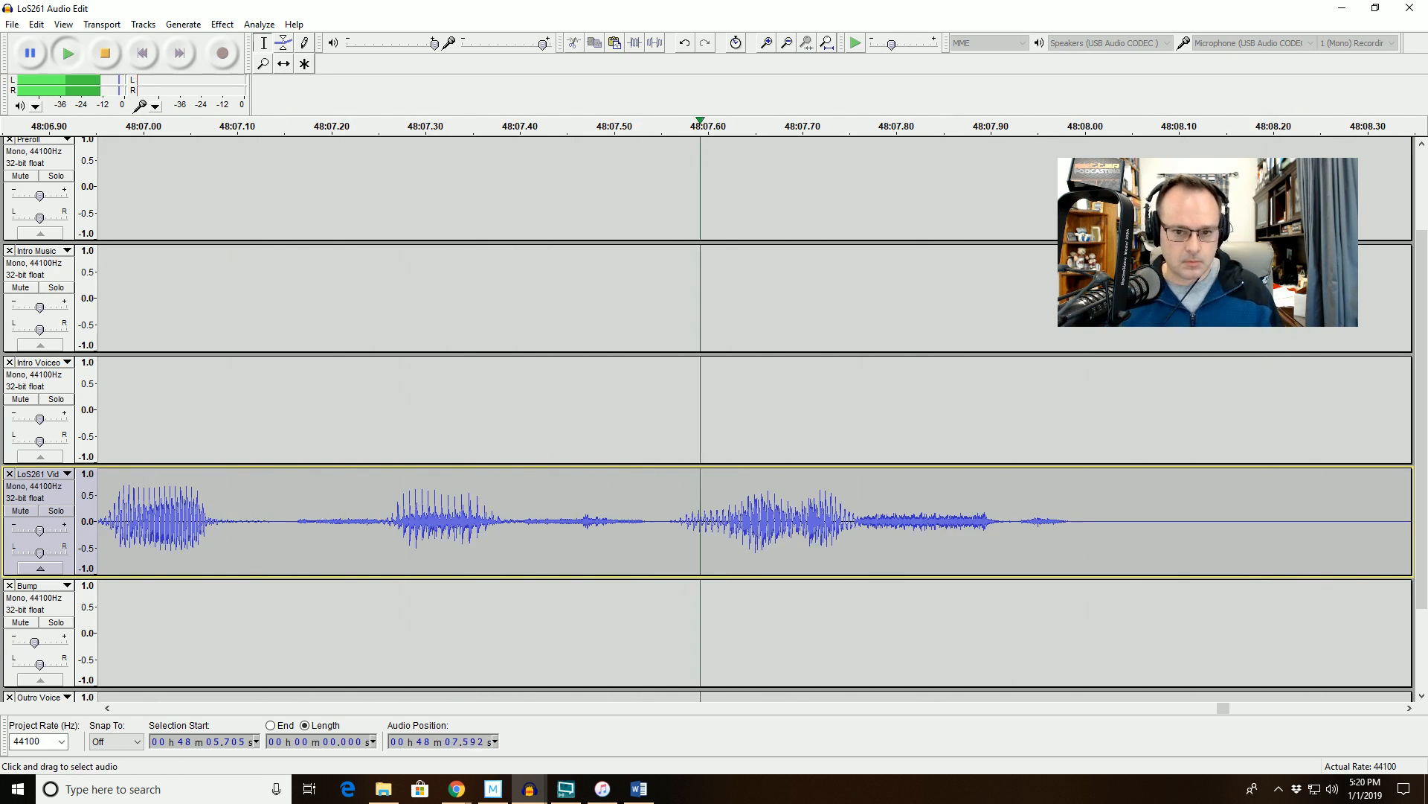
{"action": "left_click", "coordinate": [786, 43]}
{"action": "left_click", "coordinate": [787, 43]}
{"action": "left_click", "coordinate": [787, 42]}
{"action": "left_click", "coordinate": [787, 43]}
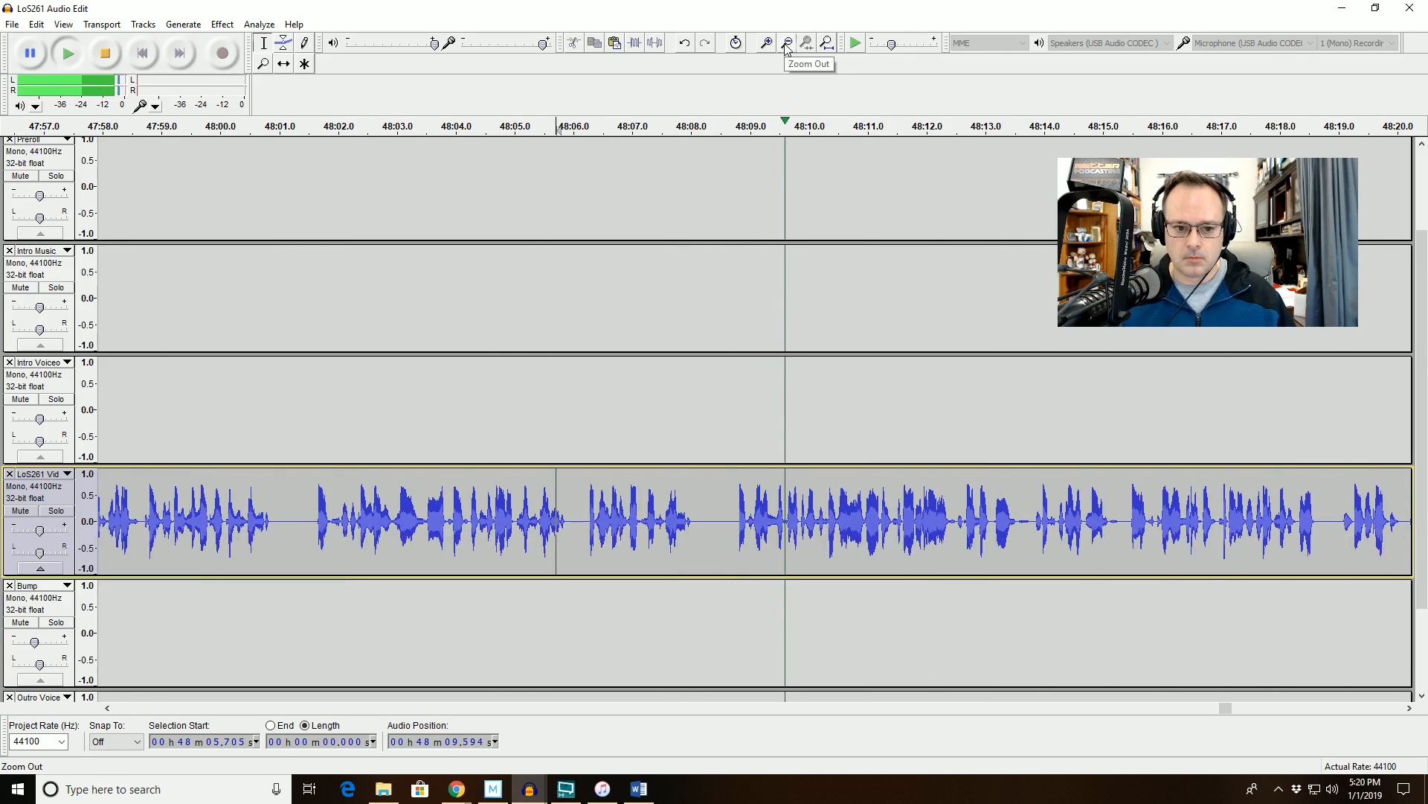
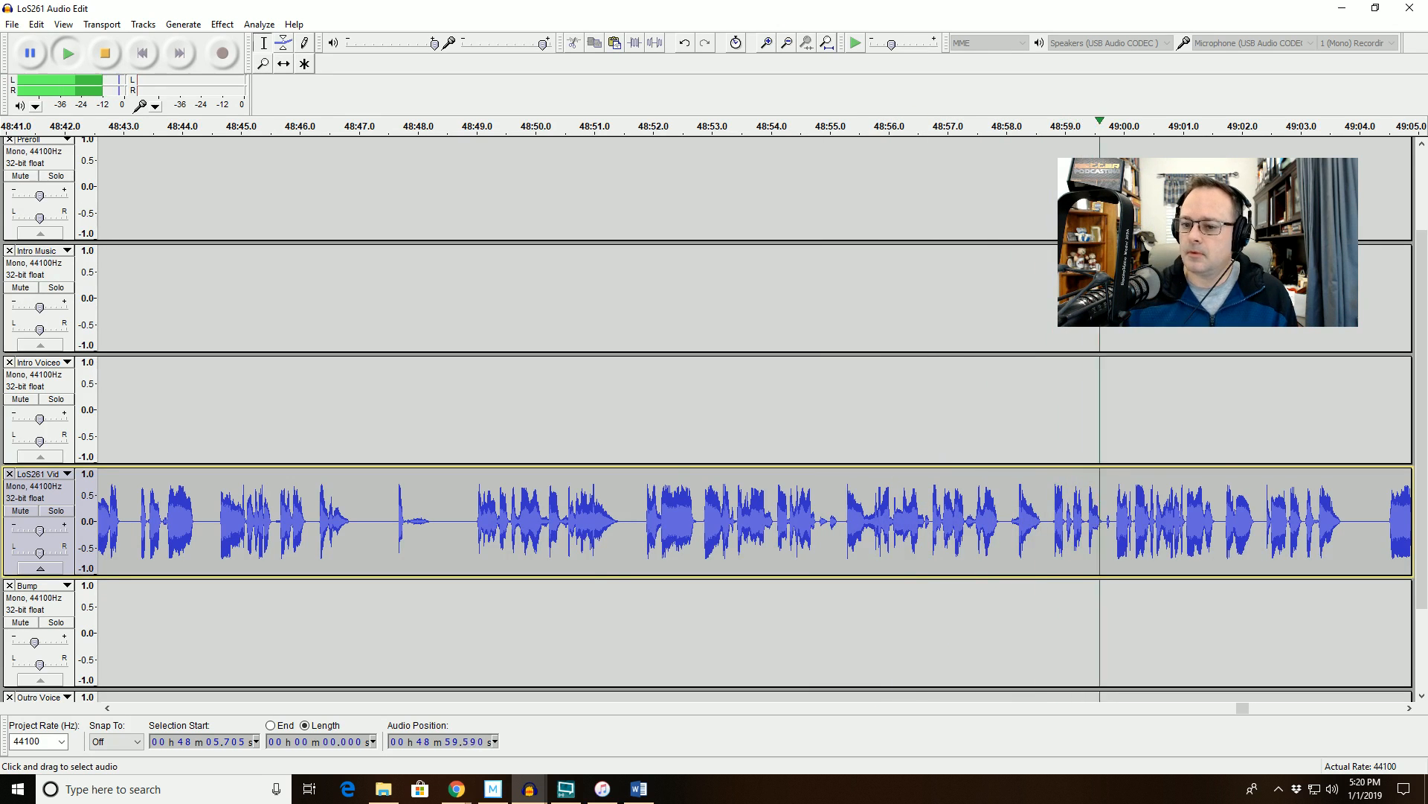
Delete the short isolated sound around 49:51.25 from the speech track and replay from 49:50.566.
{"action": "left_click", "coordinate": [1266, 708]}
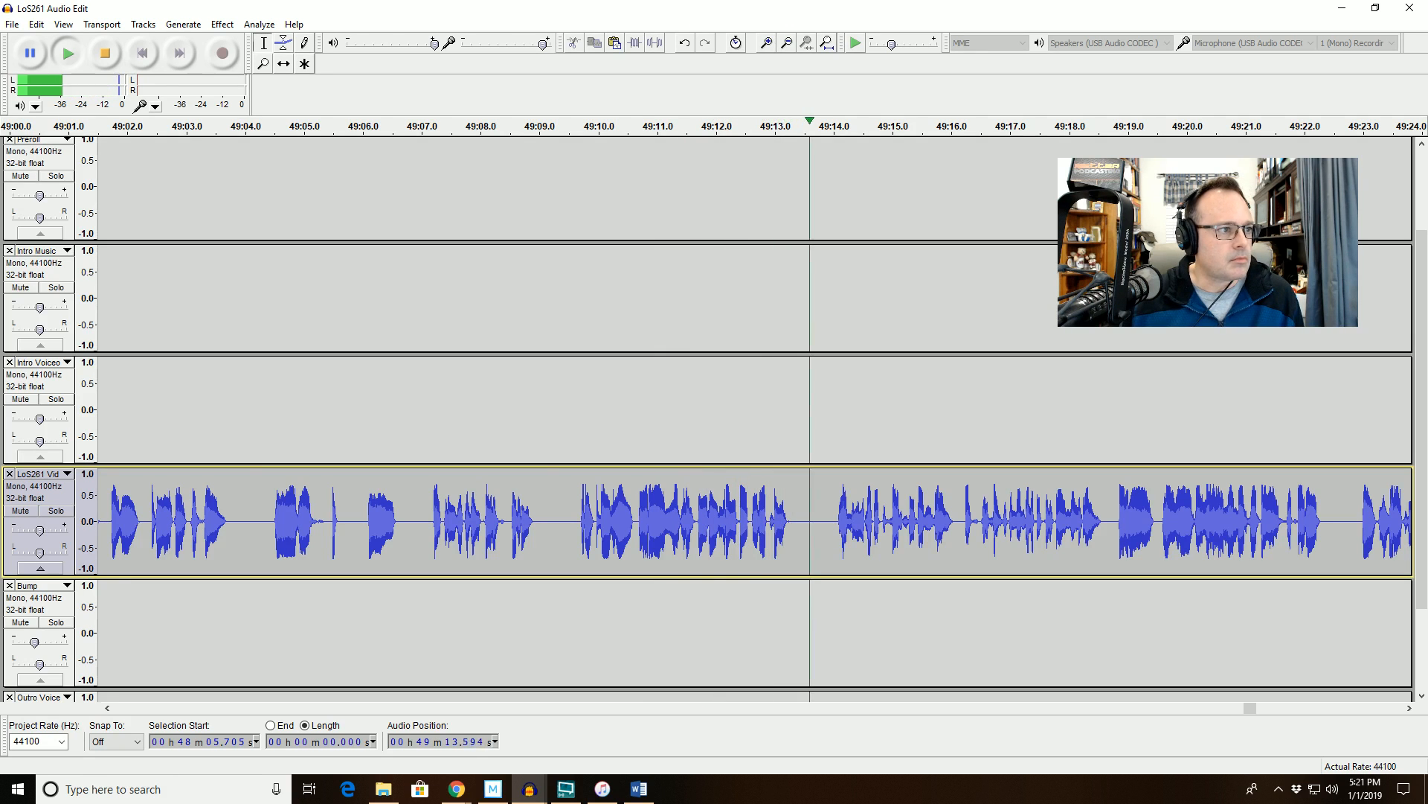
{"action": "key", "text": "alt+Tab"}
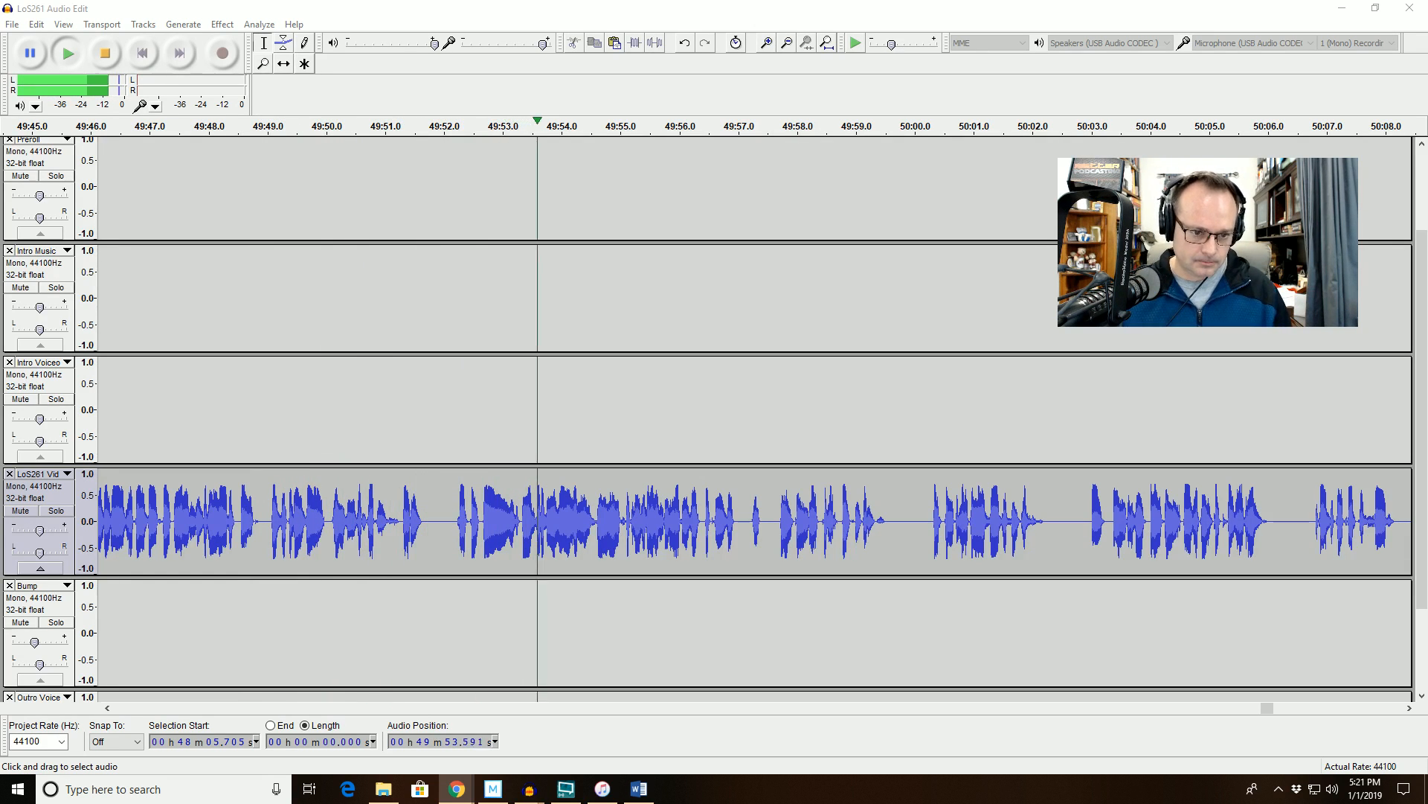
{"action": "left_click_drag", "start_coordinate": [401, 520], "coordinate": [419, 521]}
{"action": "key", "text": "space"}
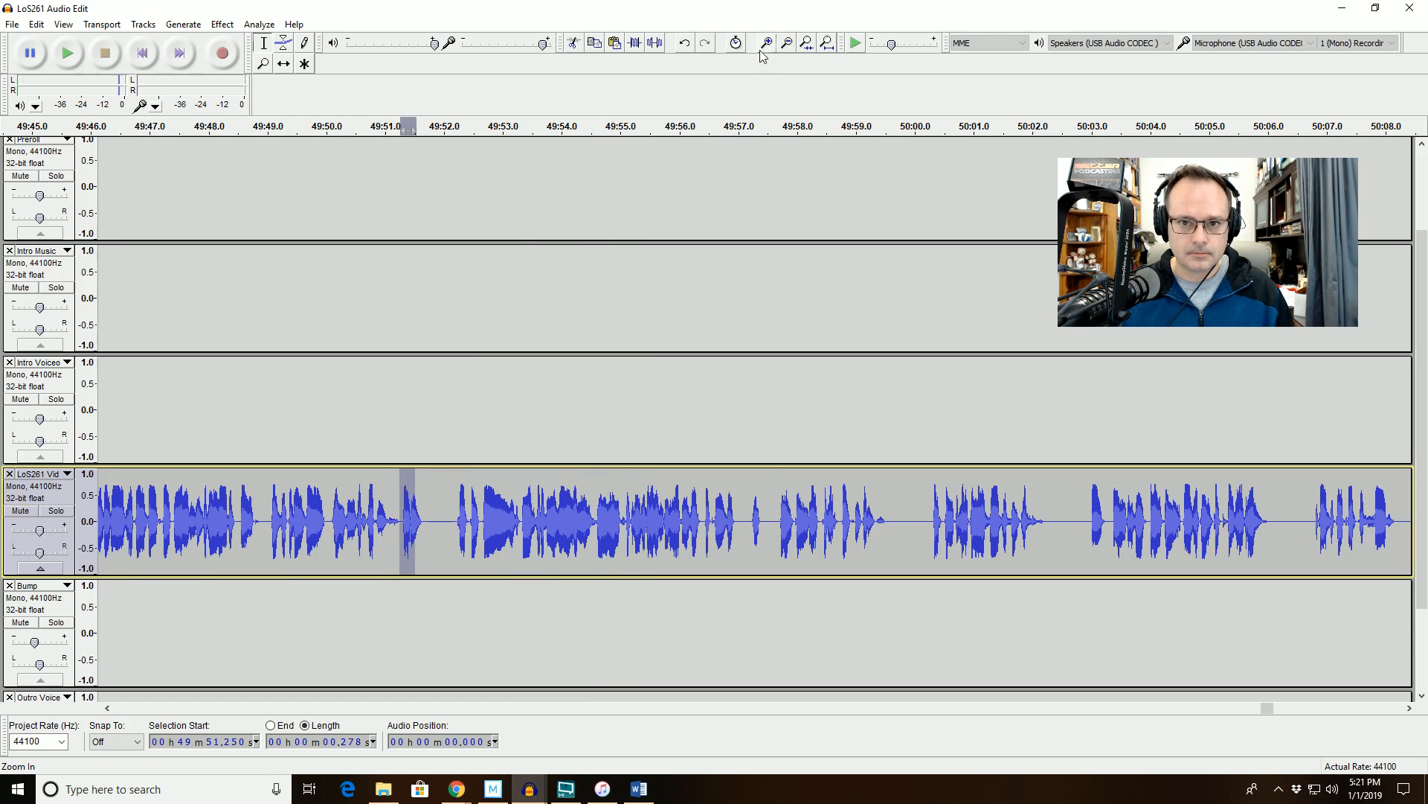
{"action": "left_click", "coordinate": [764, 43]}
{"action": "left_click", "coordinate": [765, 48]}
{"action": "left_click", "coordinate": [765, 48]}
{"action": "left_click", "coordinate": [790, 442]}
{"action": "left_click_drag", "start_coordinate": [695, 517], "coordinate": [873, 517]}
{"action": "key", "text": "Delete"}
{"action": "left_click", "coordinate": [367, 126]}
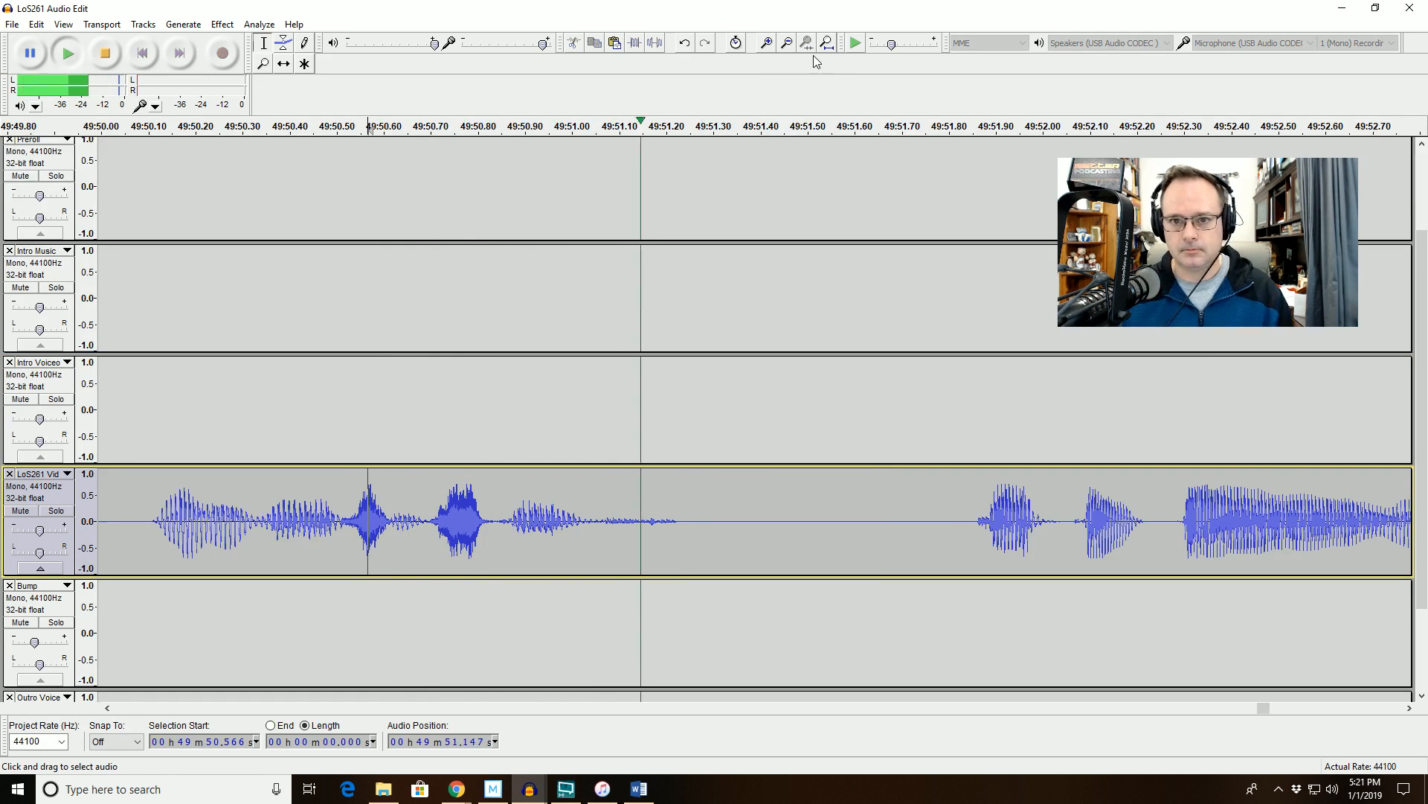
Listen to the speech from 49:50.566 onward to check the cut and find further mistakes.
{"action": "left_click", "coordinate": [791, 49]}
{"action": "left_click", "coordinate": [790, 49]}
{"action": "left_click", "coordinate": [790, 47]}
{"action": "left_click", "coordinate": [790, 48]}
{"action": "left_click", "coordinate": [791, 48]}
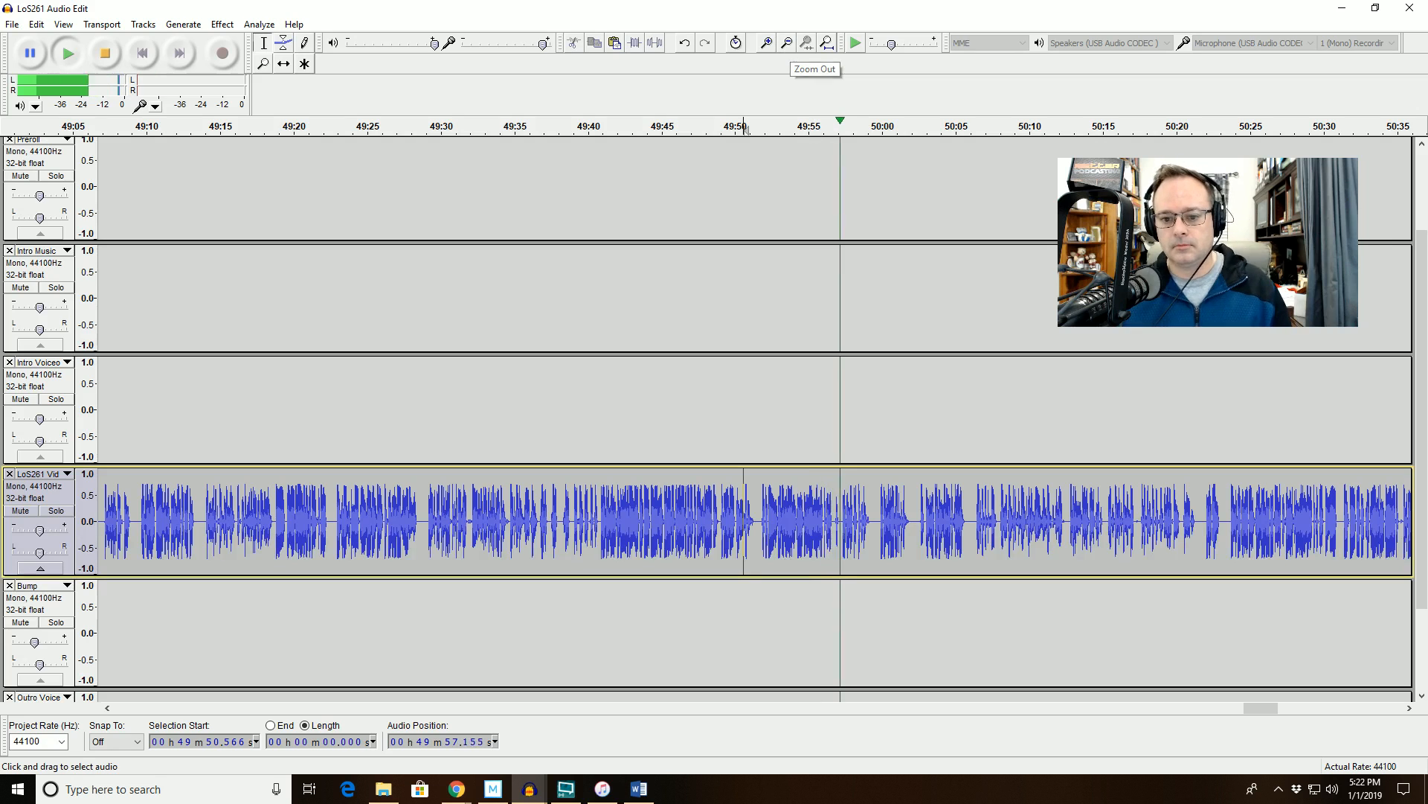
{"action": "left_click", "coordinate": [767, 47]}
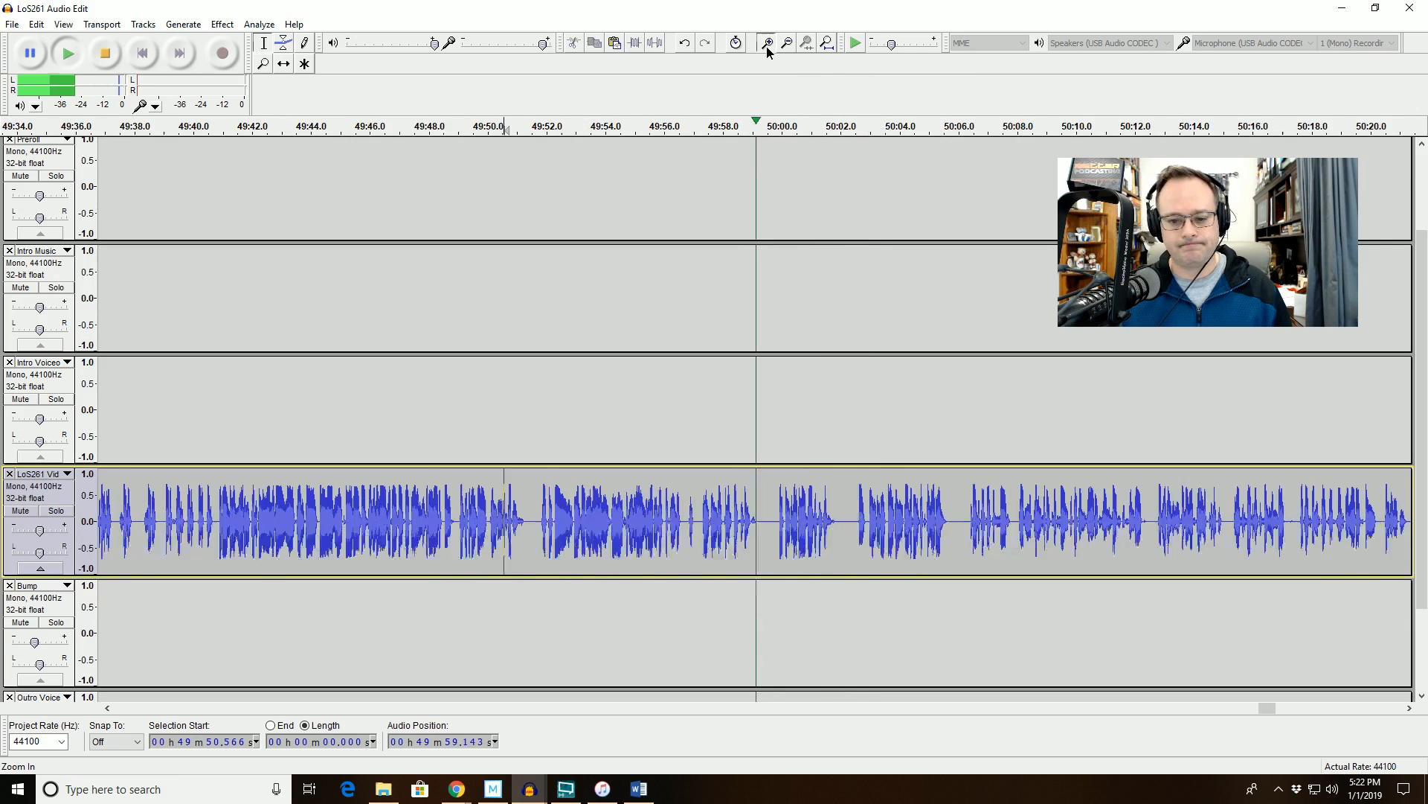
{"action": "left_click", "coordinate": [767, 47]}
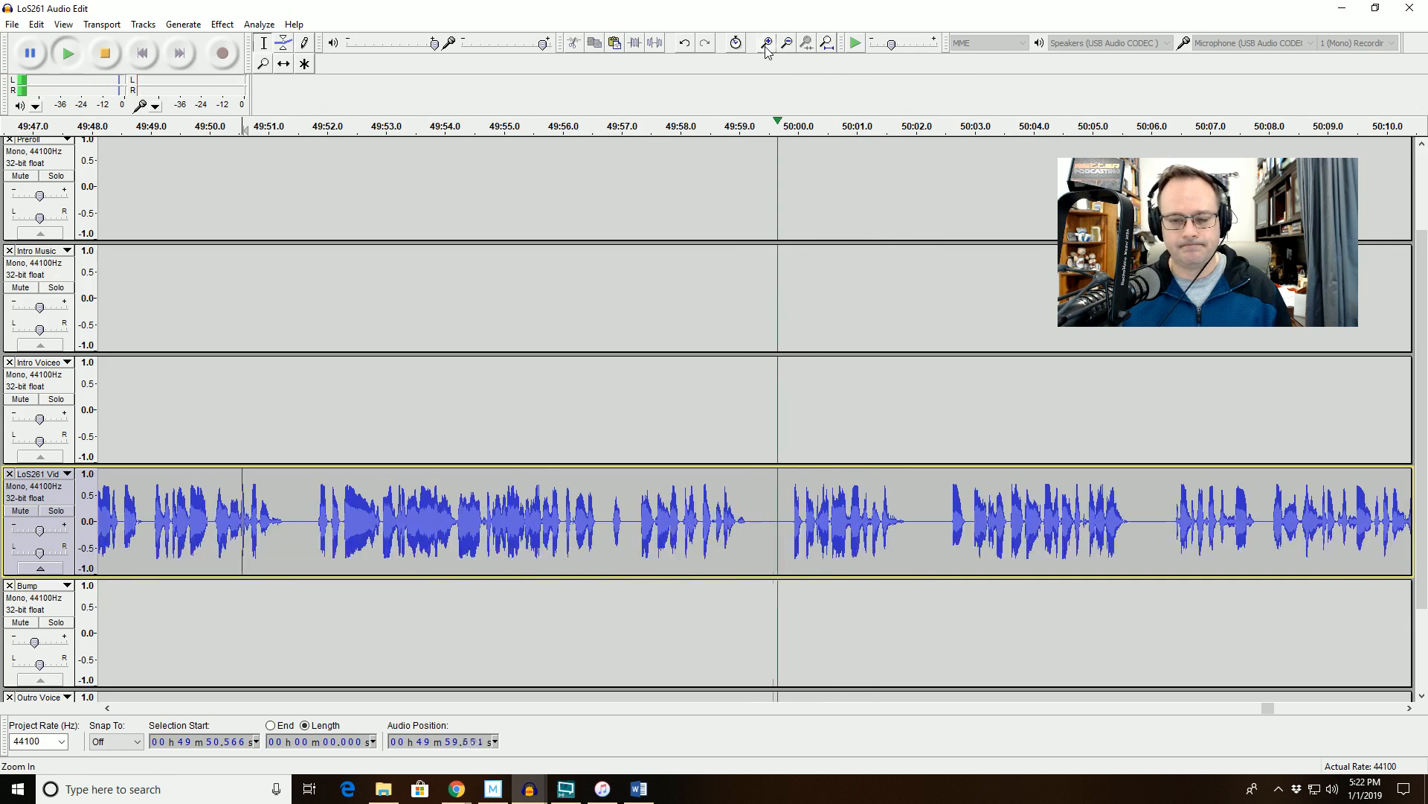
{"action": "left_click", "coordinate": [826, 43]}
{"action": "left_click", "coordinate": [767, 45]}
{"action": "left_click", "coordinate": [767, 45]}
{"action": "left_click", "coordinate": [767, 45]}
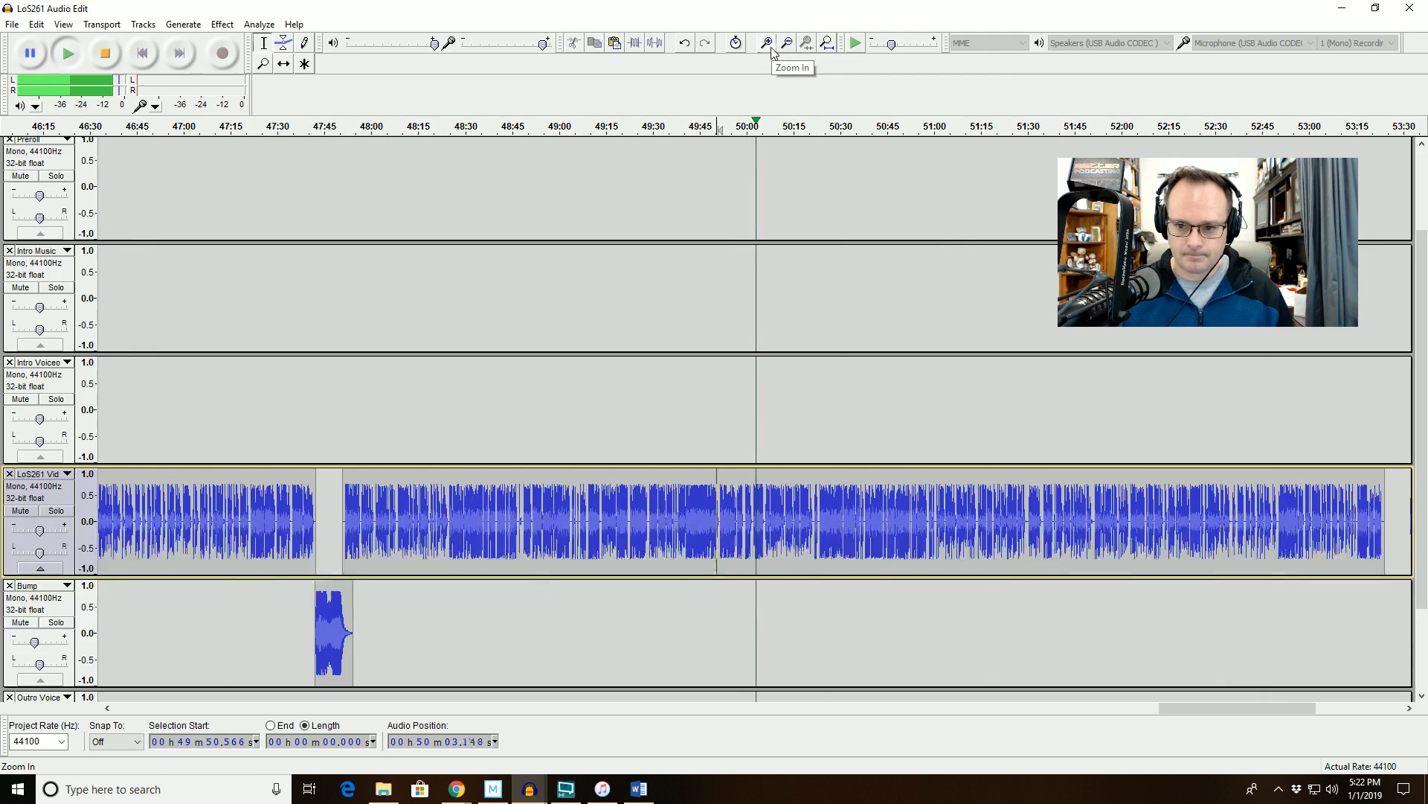
{"action": "left_click", "coordinate": [767, 44]}
{"action": "left_click", "coordinate": [767, 45]}
{"action": "left_click", "coordinate": [767, 45]}
{"action": "left_click", "coordinate": [767, 44]}
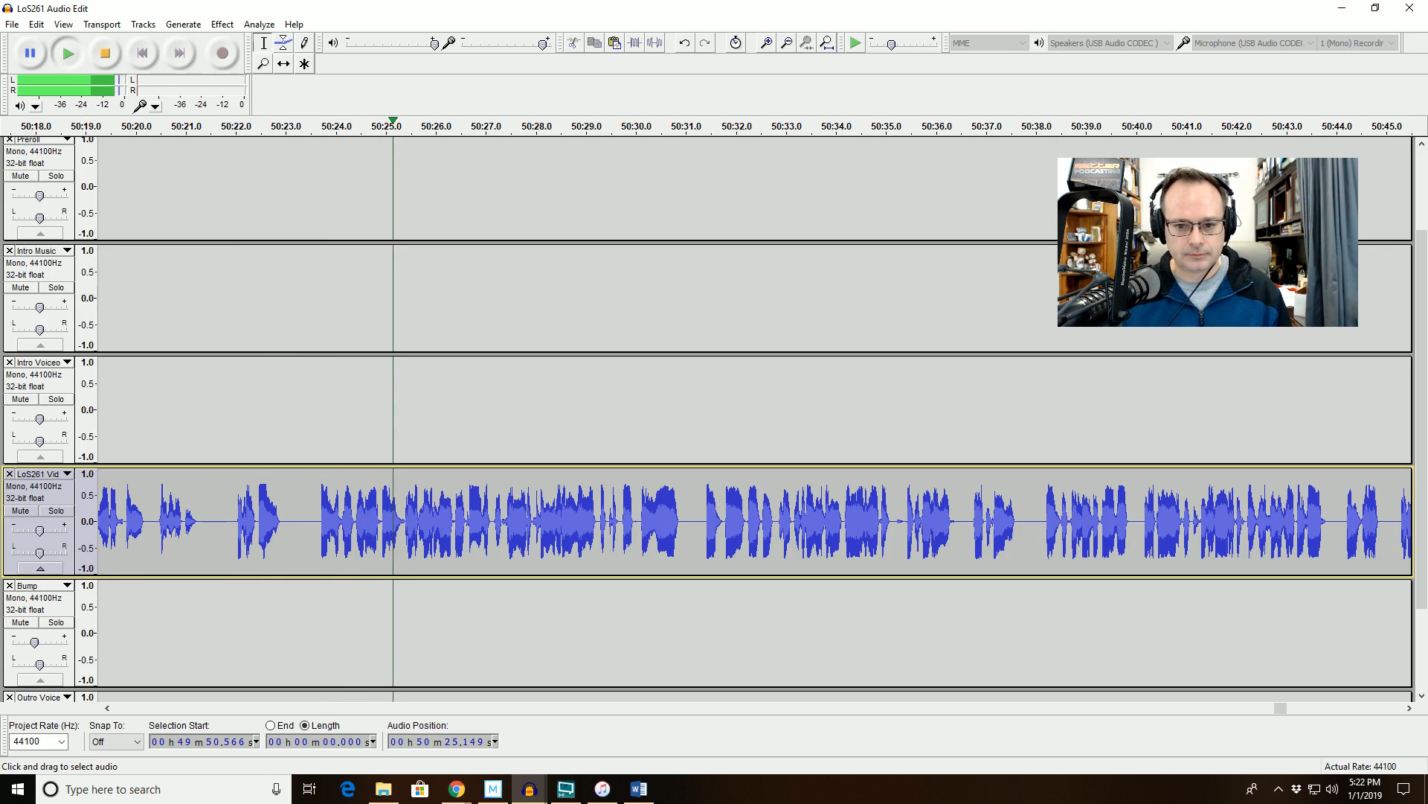
{"action": "left_click_drag", "start_coordinate": [1422, 378], "coordinate": [1421, 419]}
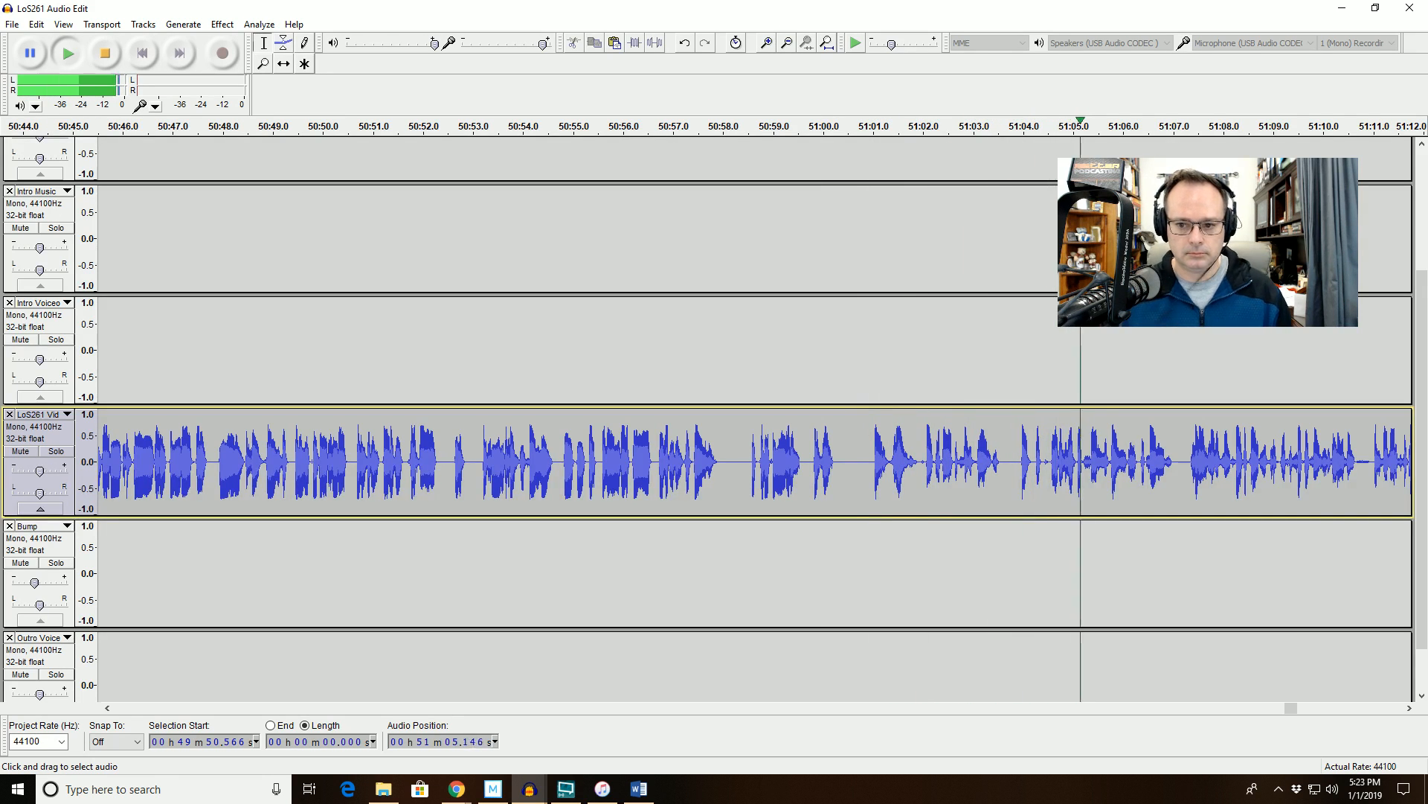
Delete the 0.654-second piece of speech starting at 51:03.888 and play on from 51:03.145.
{"action": "key", "text": "space"}
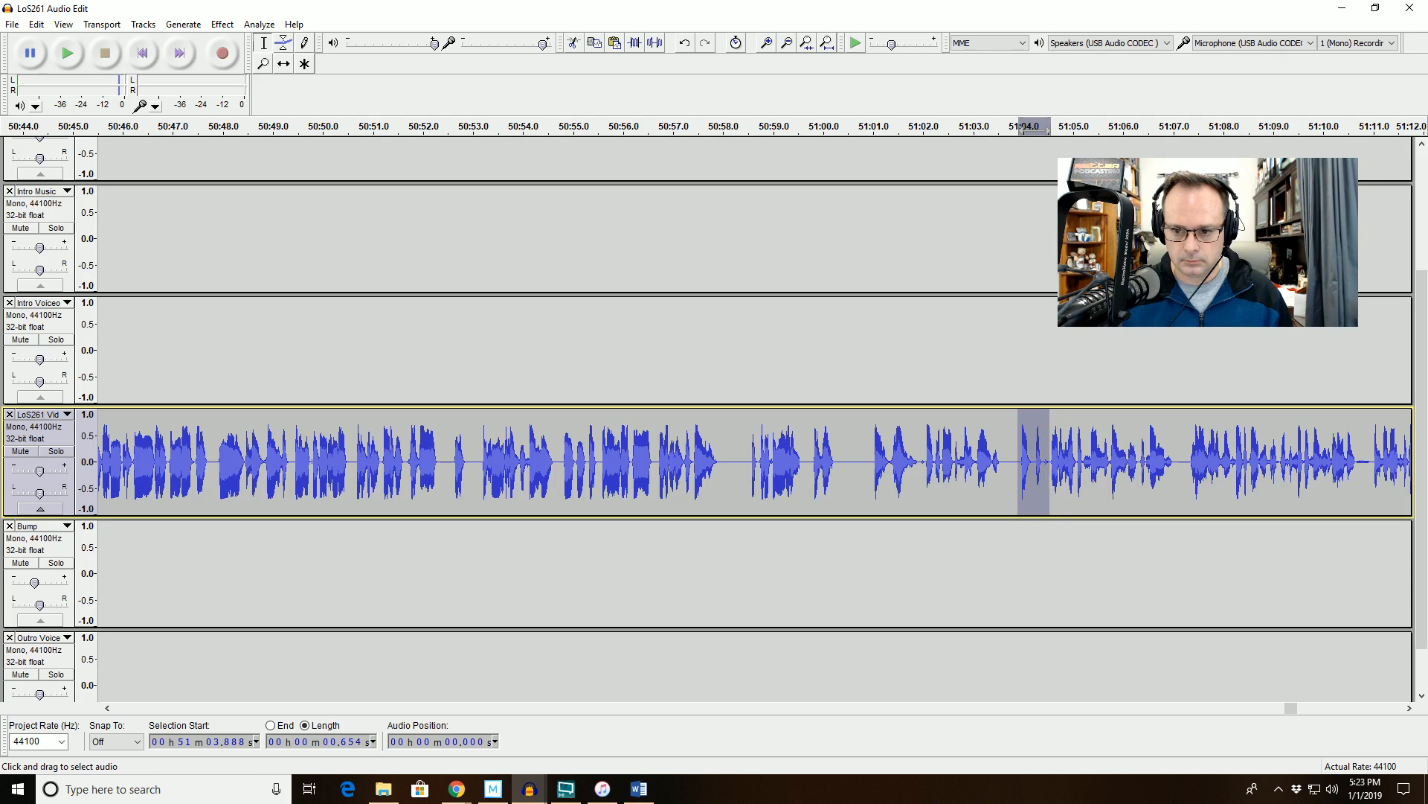
{"action": "key", "text": "Delete"}
{"action": "key", "text": "space"}
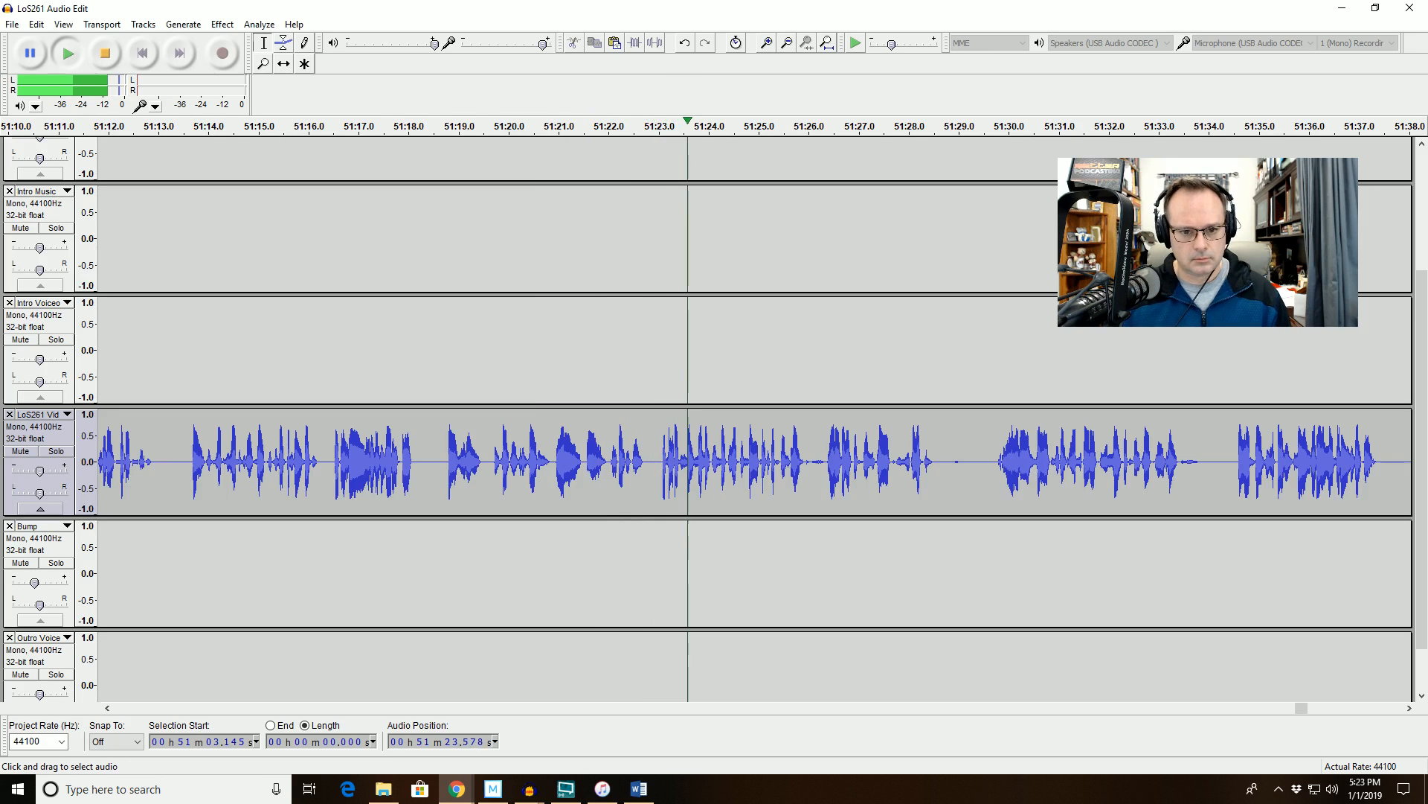
Examine the speech around 51:21.022, delete the 0.472-second word starting at 51:21.552, and replay from 51:21.038.
{"action": "left_click_drag", "start_coordinate": [560, 463], "coordinate": [654, 463]}
{"action": "key", "text": "space"}
{"action": "left_click", "coordinate": [808, 43]}
{"action": "key", "text": "space"}
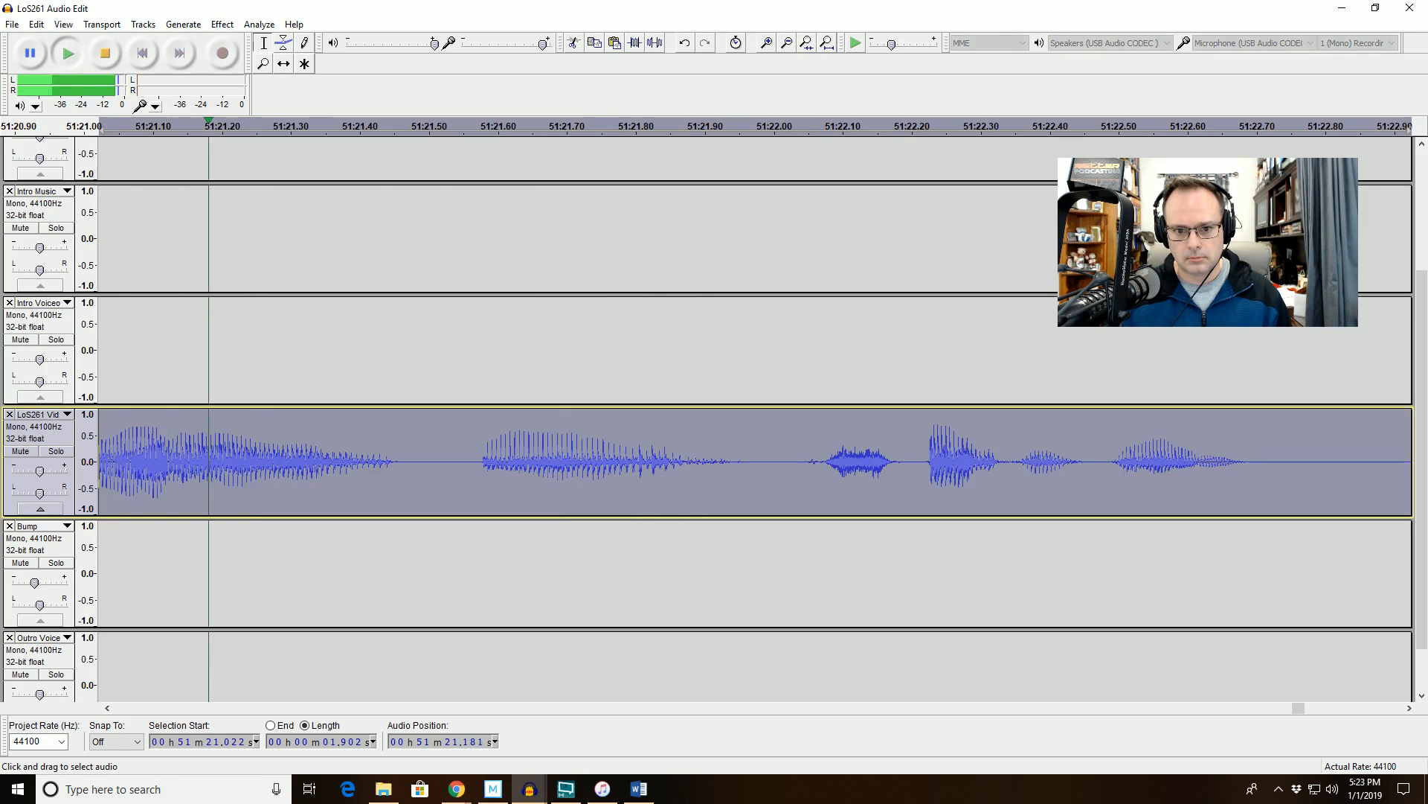
{"action": "left_click_drag", "start_coordinate": [466, 463], "coordinate": [790, 469]}
{"action": "key", "text": "space"}
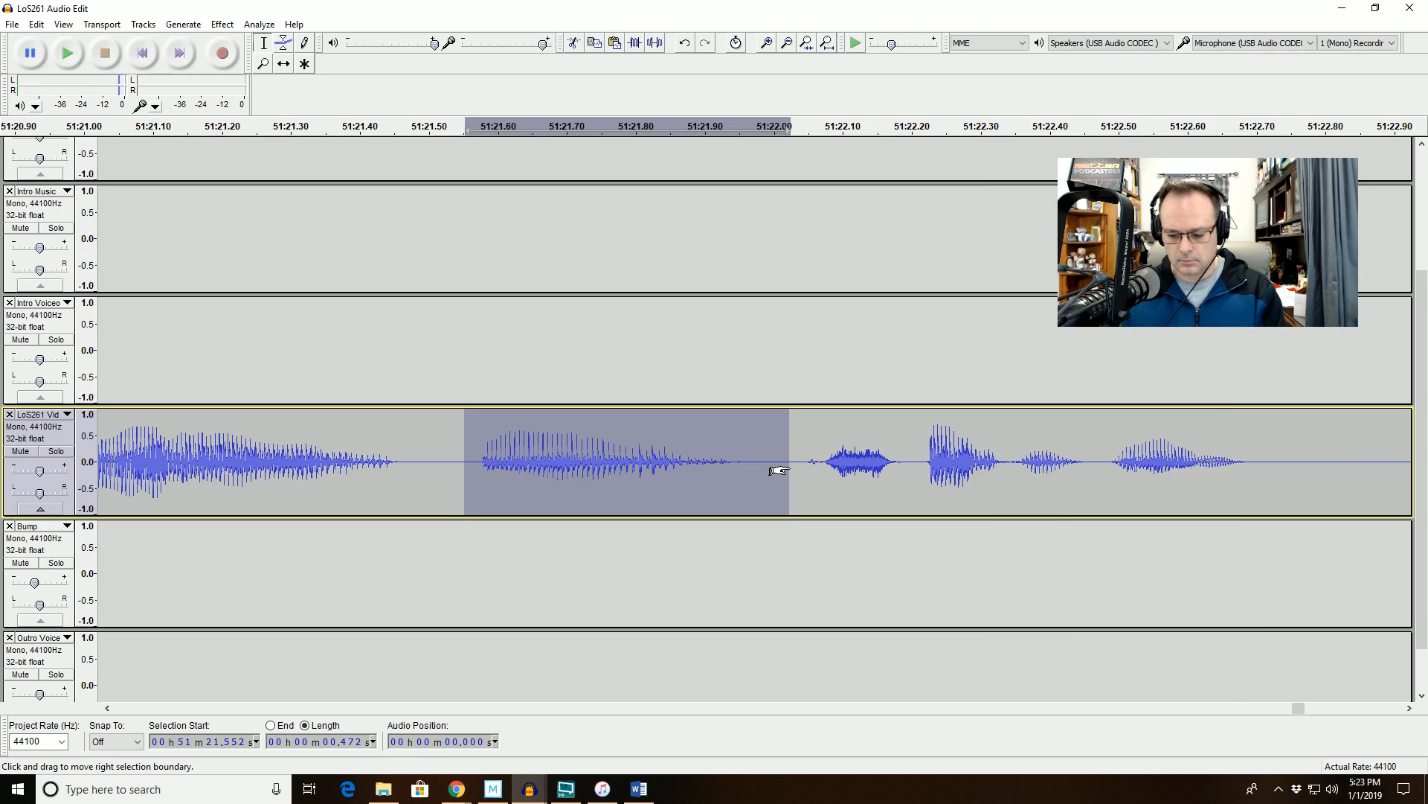
{"action": "key", "text": "Delete"}
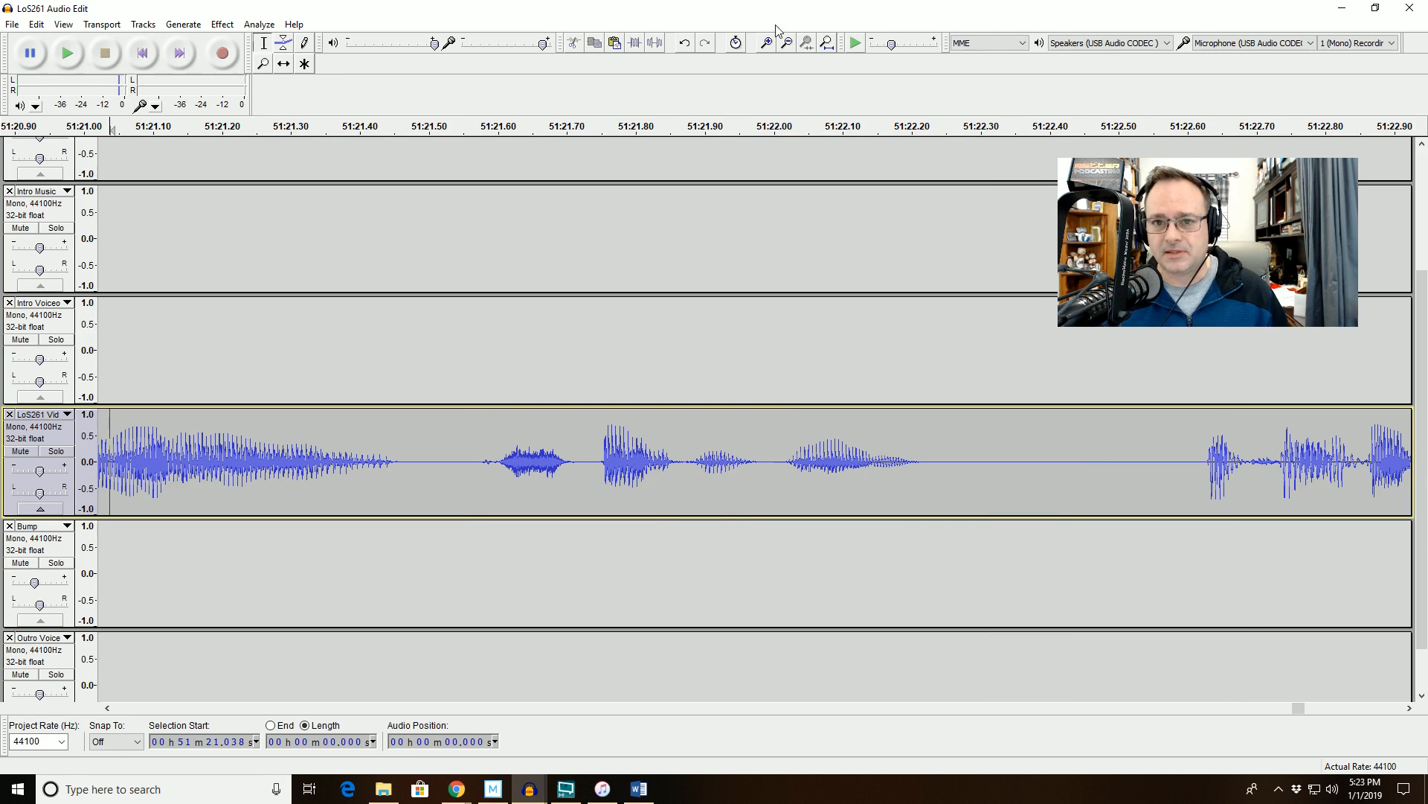
{"action": "left_click", "coordinate": [789, 43]}
{"action": "left_click", "coordinate": [789, 43]}
{"action": "left_click", "coordinate": [789, 43]}
{"action": "key", "text": "space"}
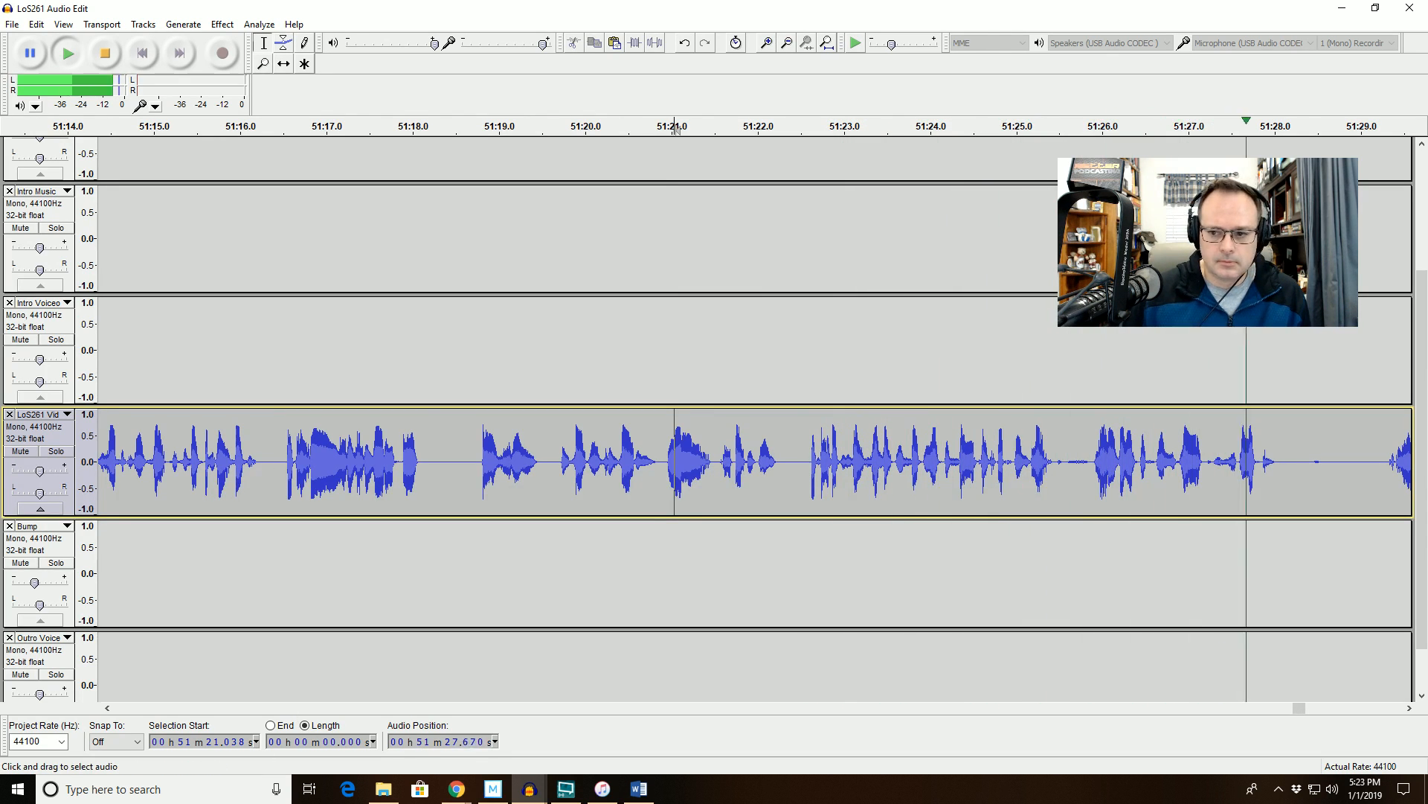
Delete the short stretch with a faint noise starting at 51:28.093 in the speech pause and replay from 51:27.360.
{"action": "key", "text": "space"}
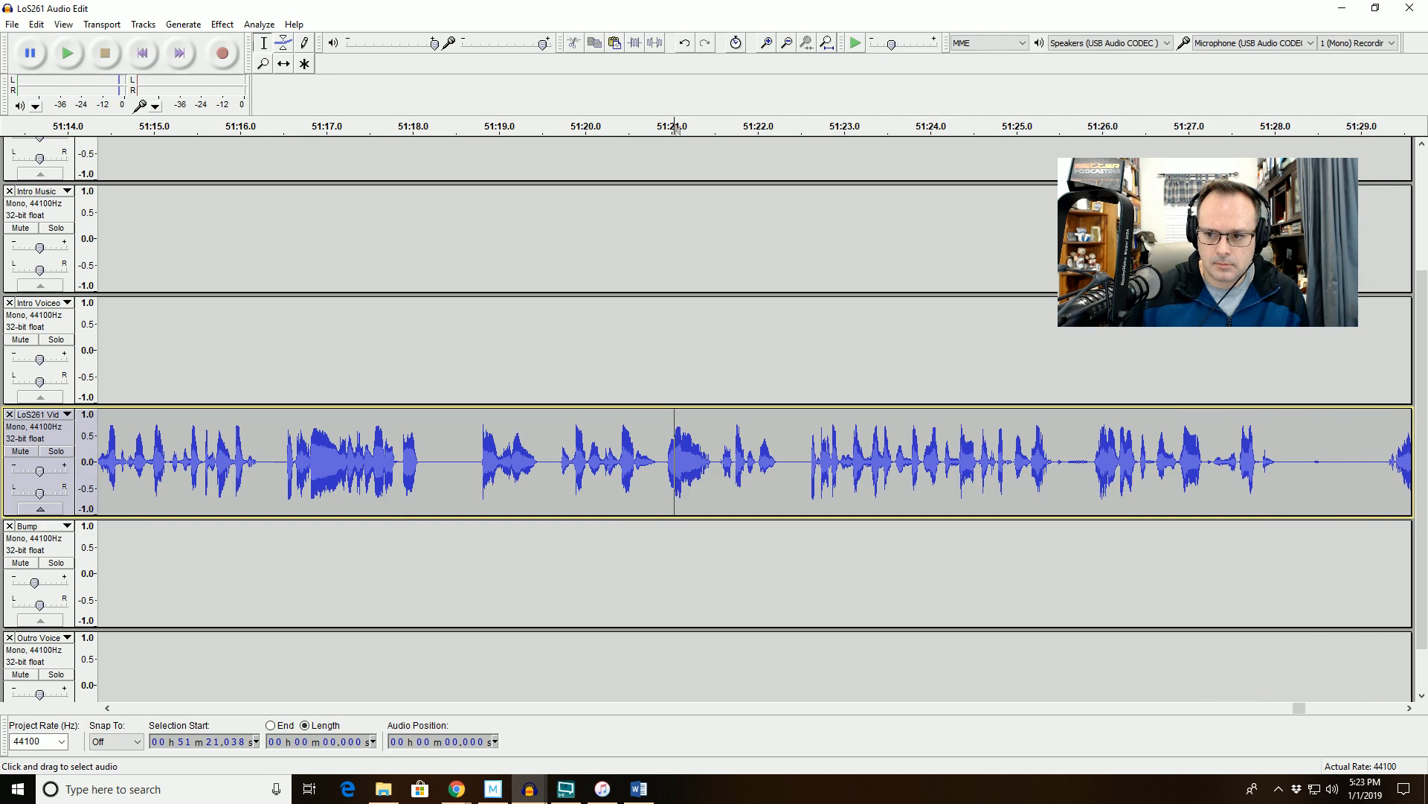
{"action": "left_click_drag", "start_coordinate": [1283, 462], "coordinate": [1316, 462]}
{"action": "key", "text": "Delete"}
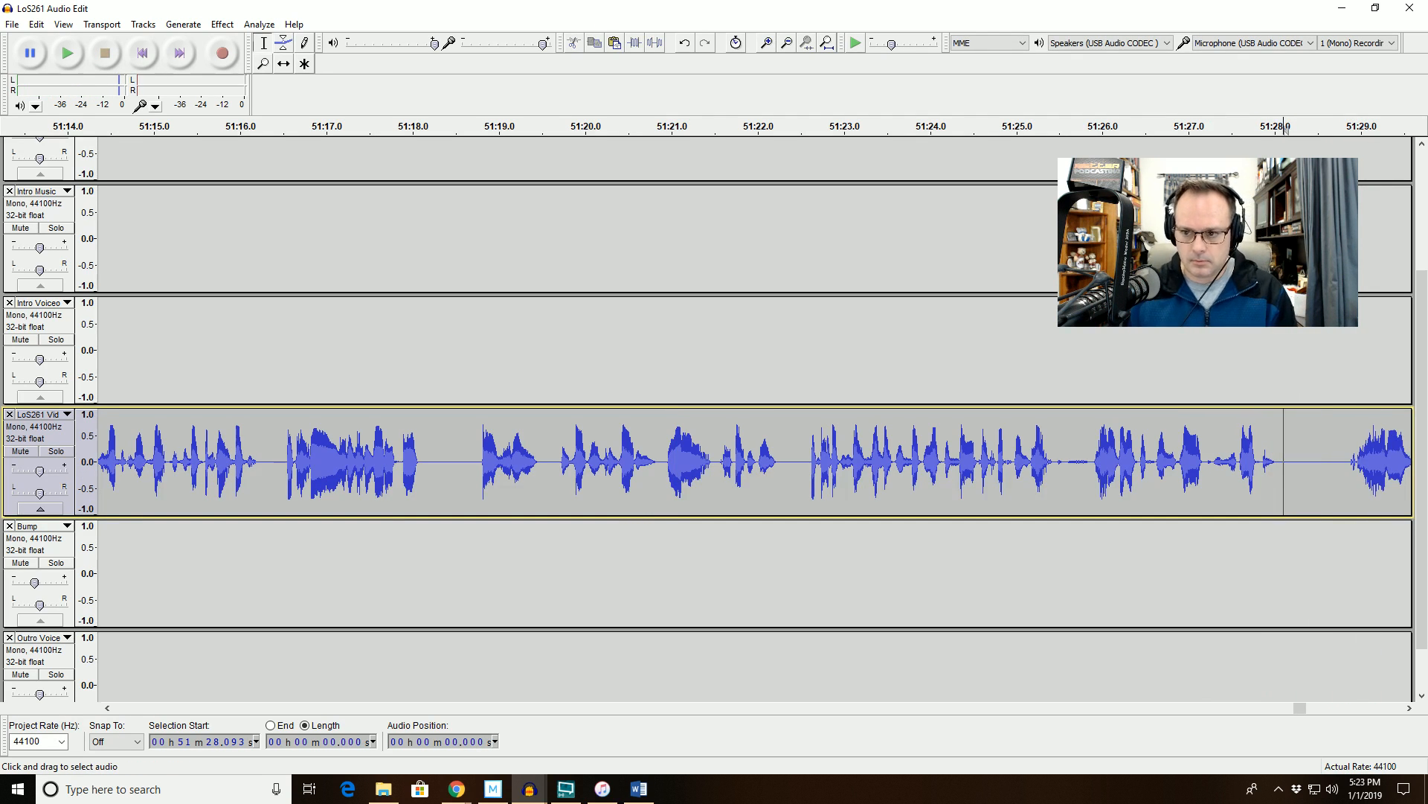
{"action": "left_click", "coordinate": [1220, 462]}
{"action": "key", "text": "space"}
Examine the phrase starting at 51:45.638, cut the 1.306 seconds of speech starting at 51:46.593, and replay from 51:45.660.
{"action": "left_click", "coordinate": [1314, 707]}
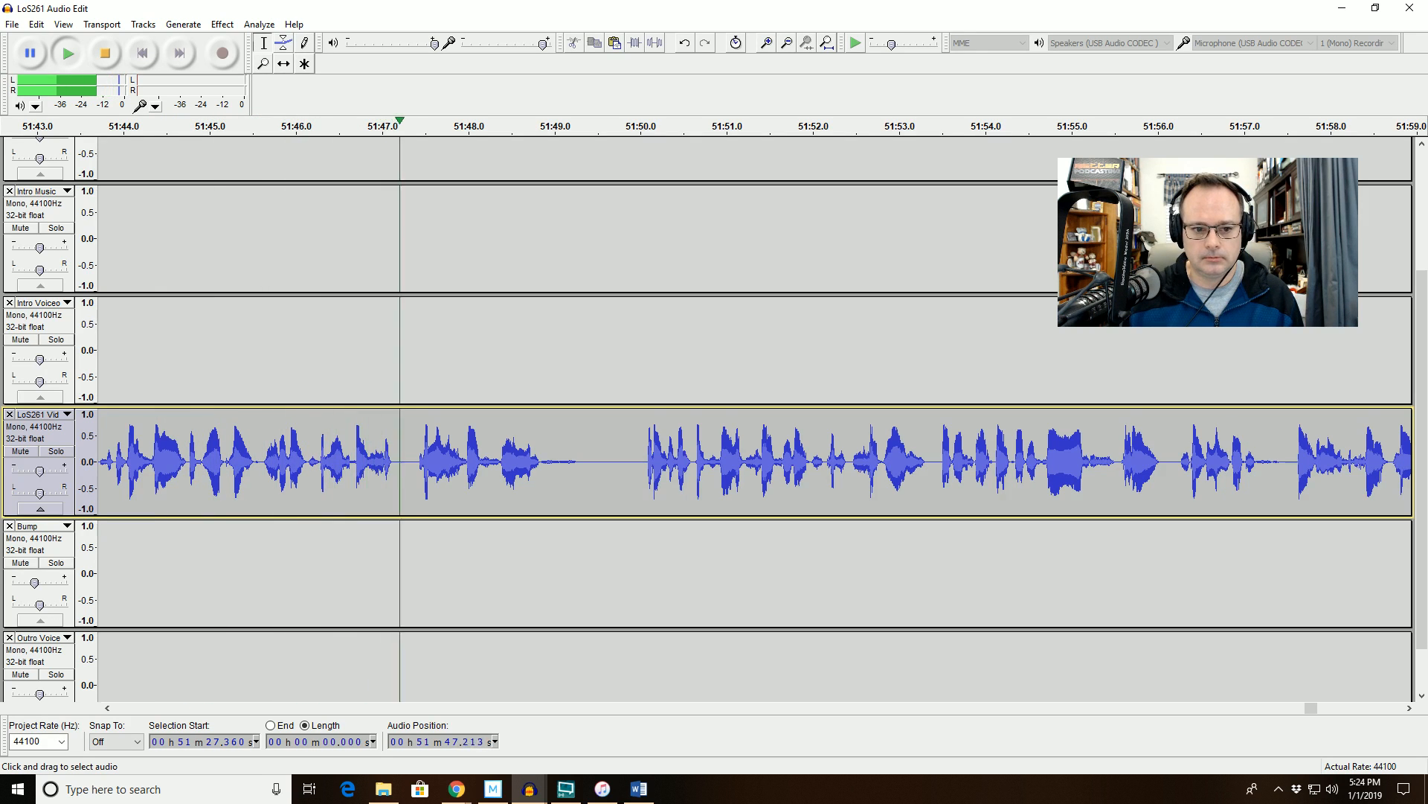
{"action": "left_click_drag", "start_coordinate": [265, 461], "coordinate": [587, 461]}
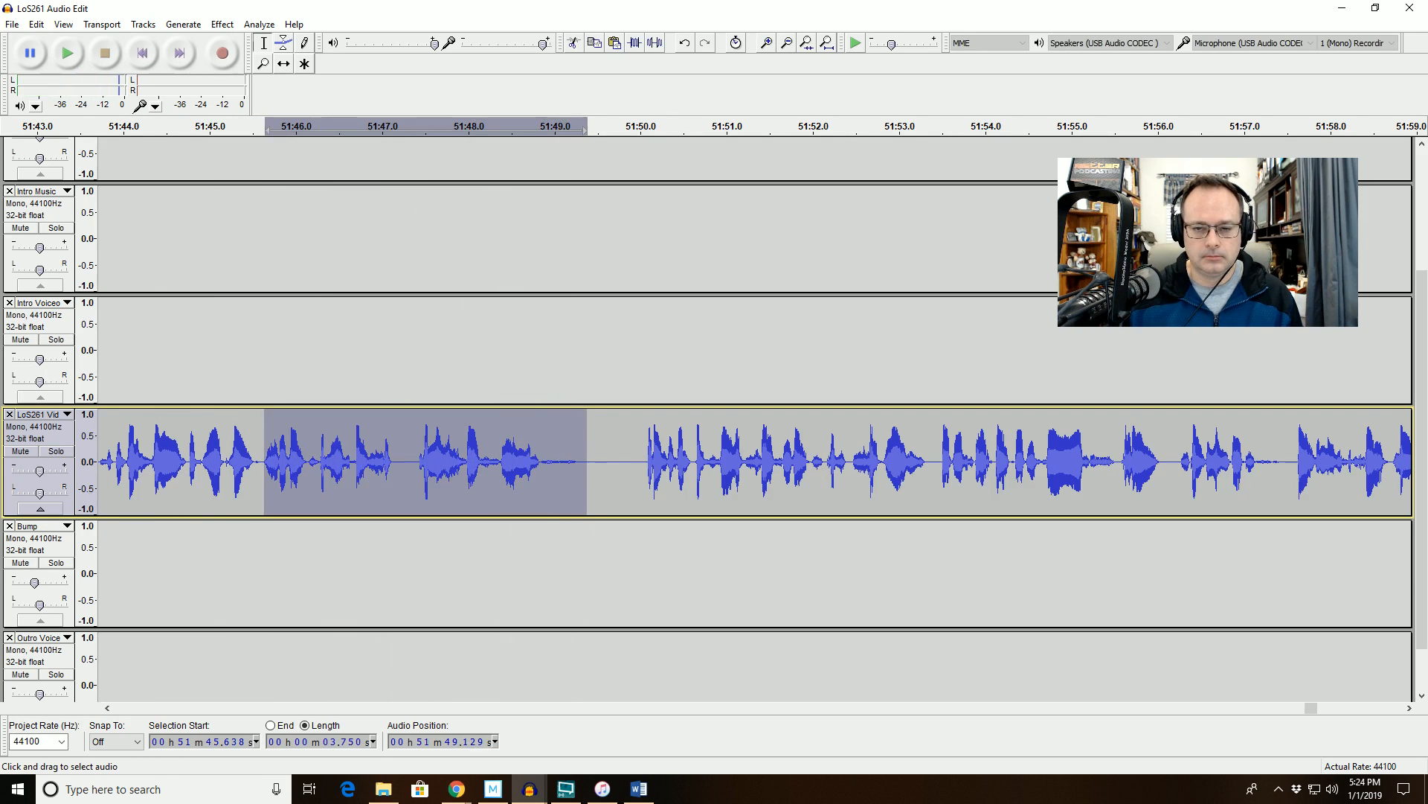
{"action": "left_click", "coordinate": [807, 42]}
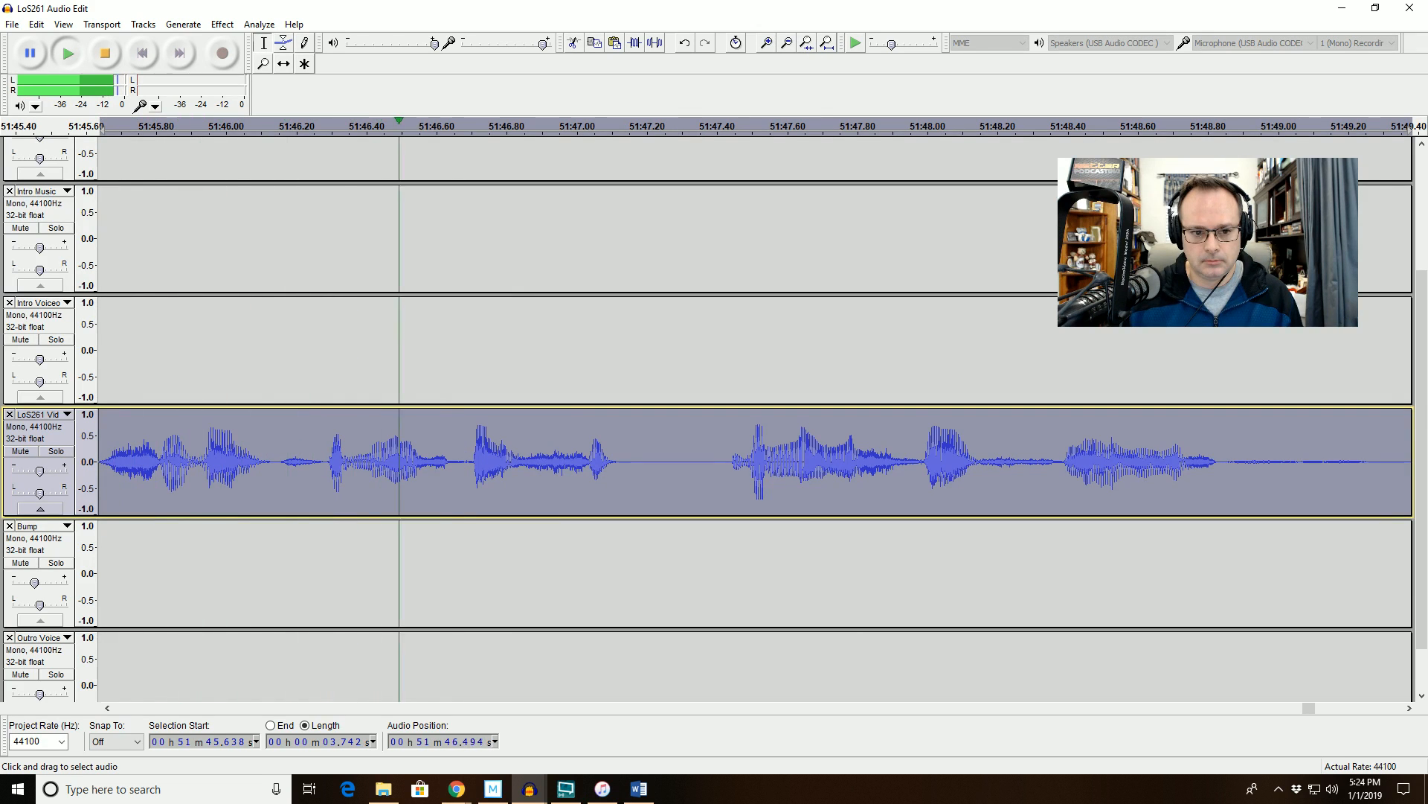
{"action": "key", "text": "space"}
{"action": "left_click_drag", "start_coordinate": [891, 461], "coordinate": [447, 461]}
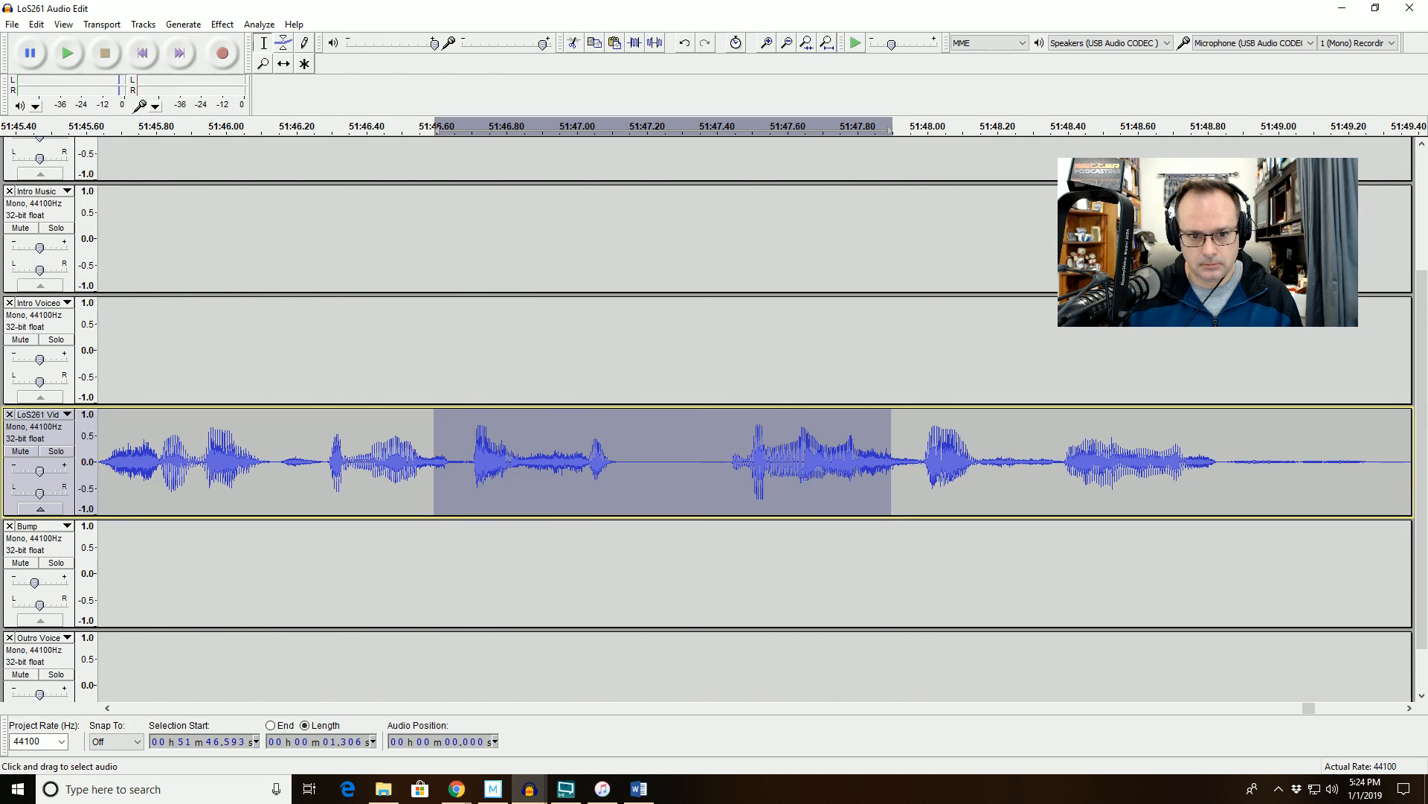
{"action": "key", "text": "Delete"}
{"action": "left_click", "coordinate": [108, 461]}
{"action": "key", "text": "space"}
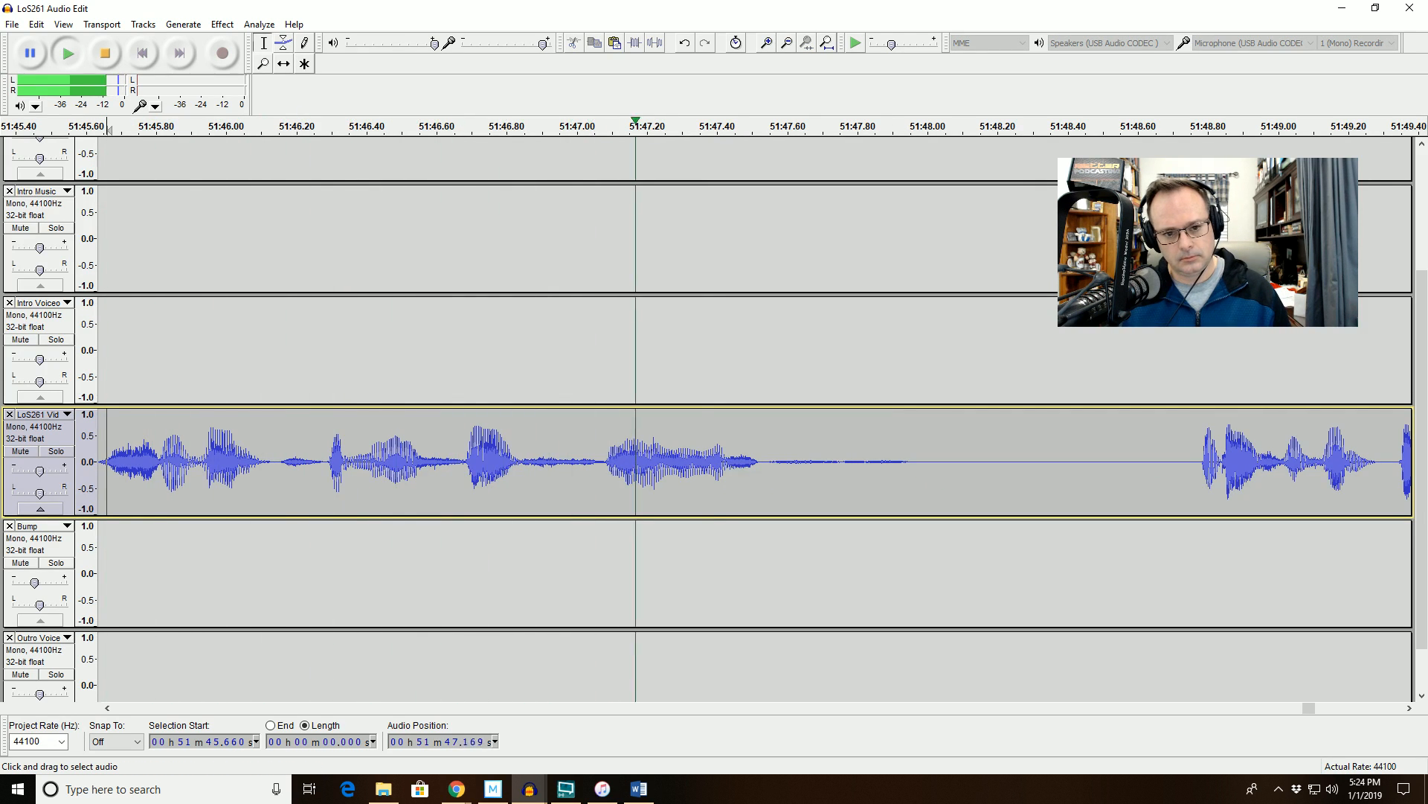
{"action": "key", "text": "space"}
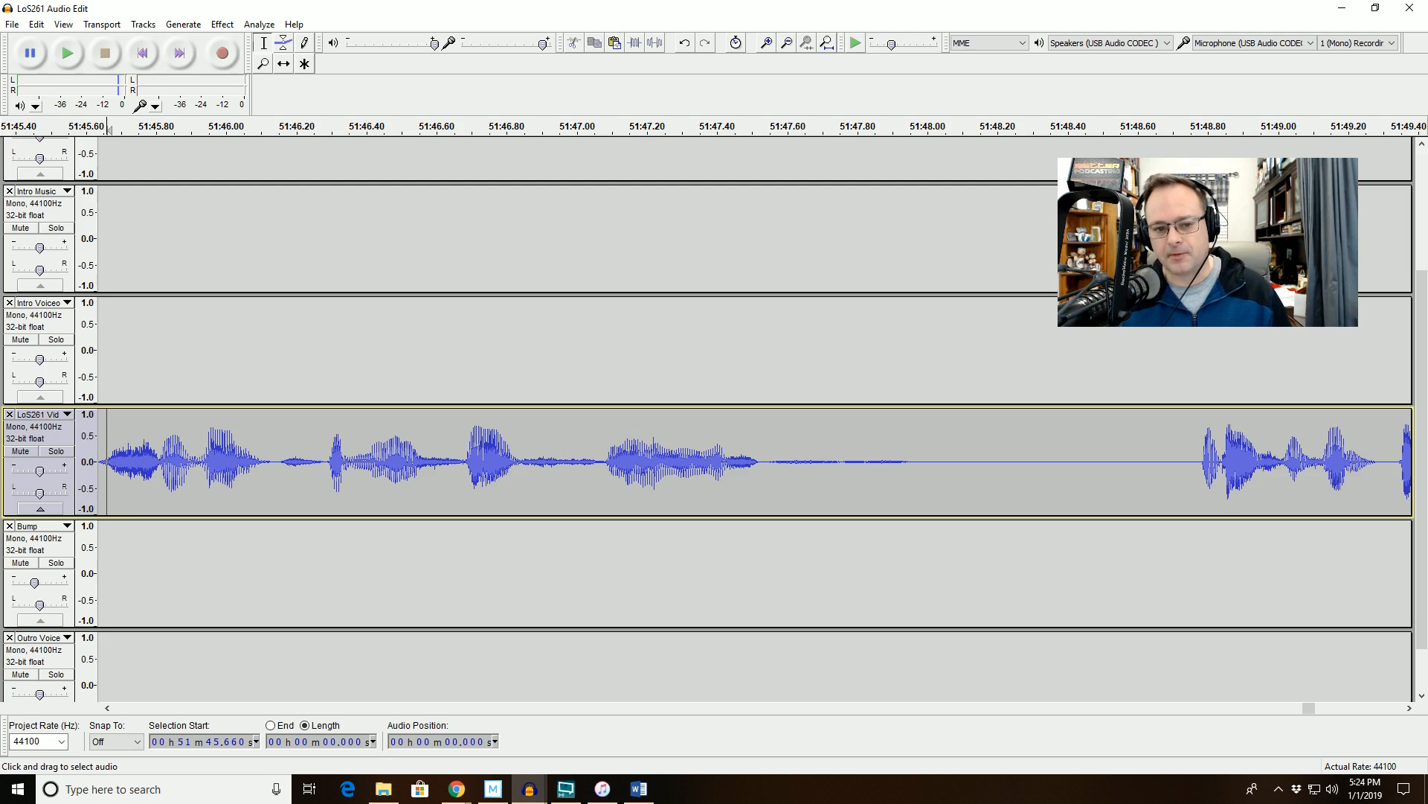
Mark the 0.265 seconds around the new join at 51:46.489 and play the edited phrase from 51:45.647.
{"action": "left_click_drag", "start_coordinate": [397, 465], "coordinate": [487, 470]}
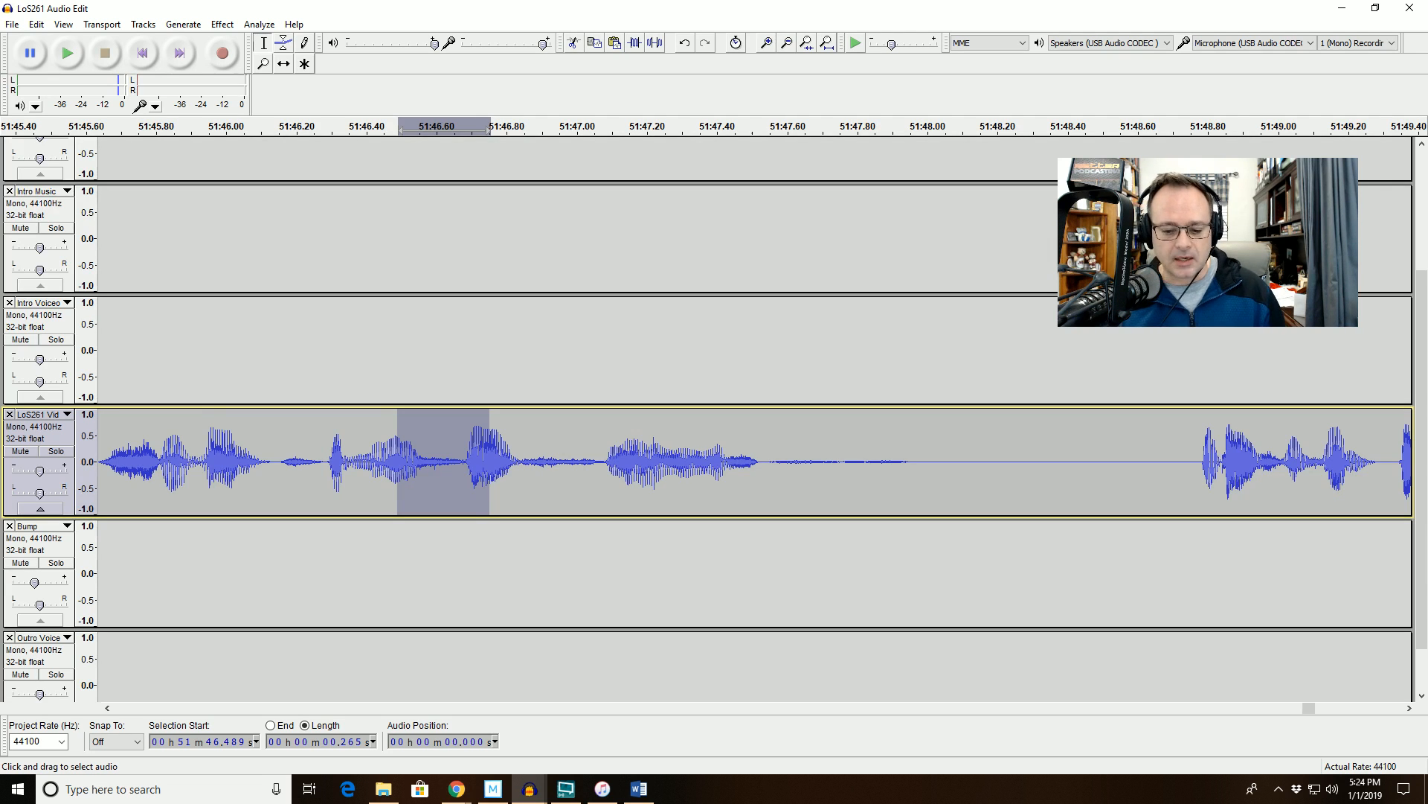
{"action": "left_click", "coordinate": [103, 239]}
{"action": "key", "text": "space"}
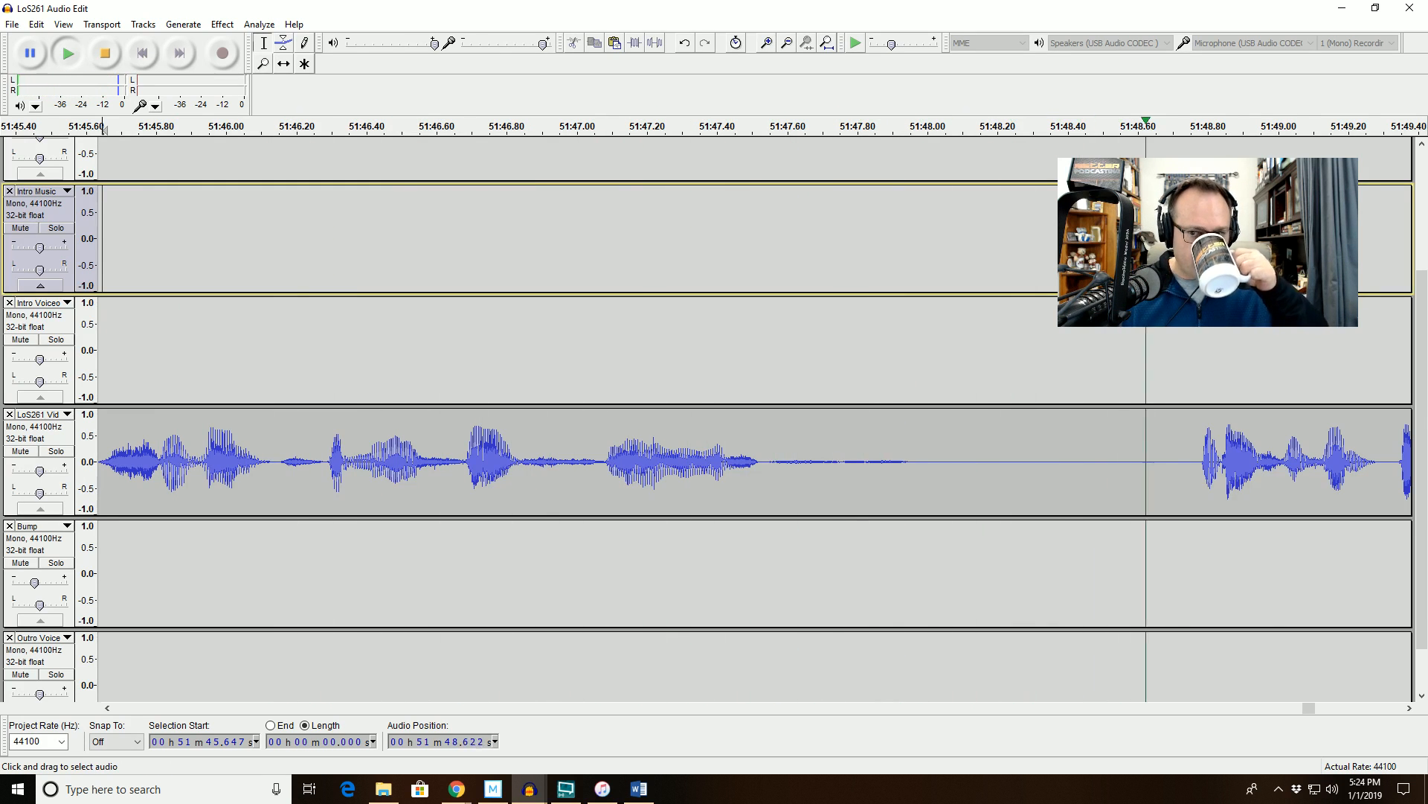
Examine the 3.197 seconds of speech starting at 51:50.960 close up and play from 51:52.138.
{"action": "left_click", "coordinate": [787, 42]}
{"action": "left_click", "coordinate": [787, 43]}
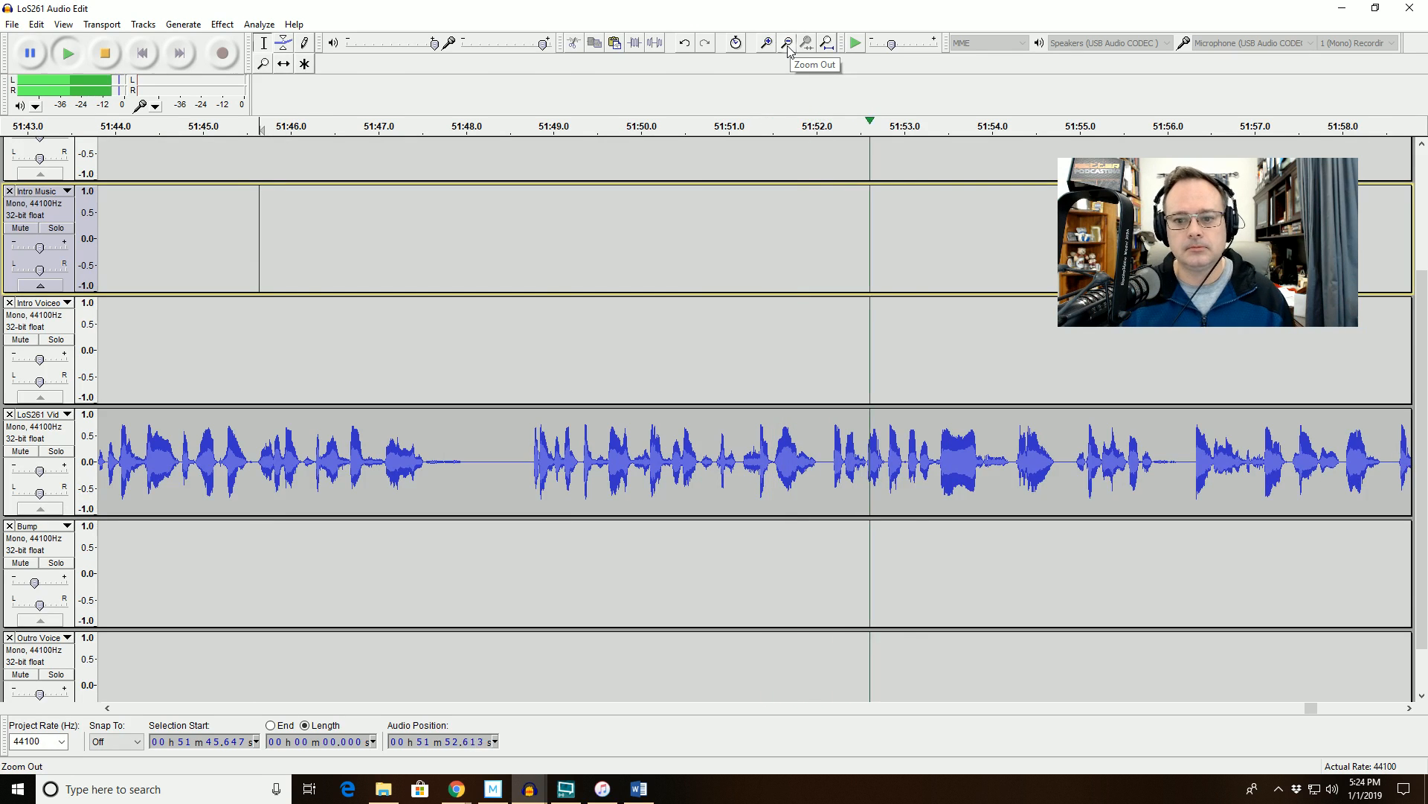
{"action": "key", "text": "space"}
{"action": "left_click_drag", "start_coordinate": [726, 461], "coordinate": [1001, 461]}
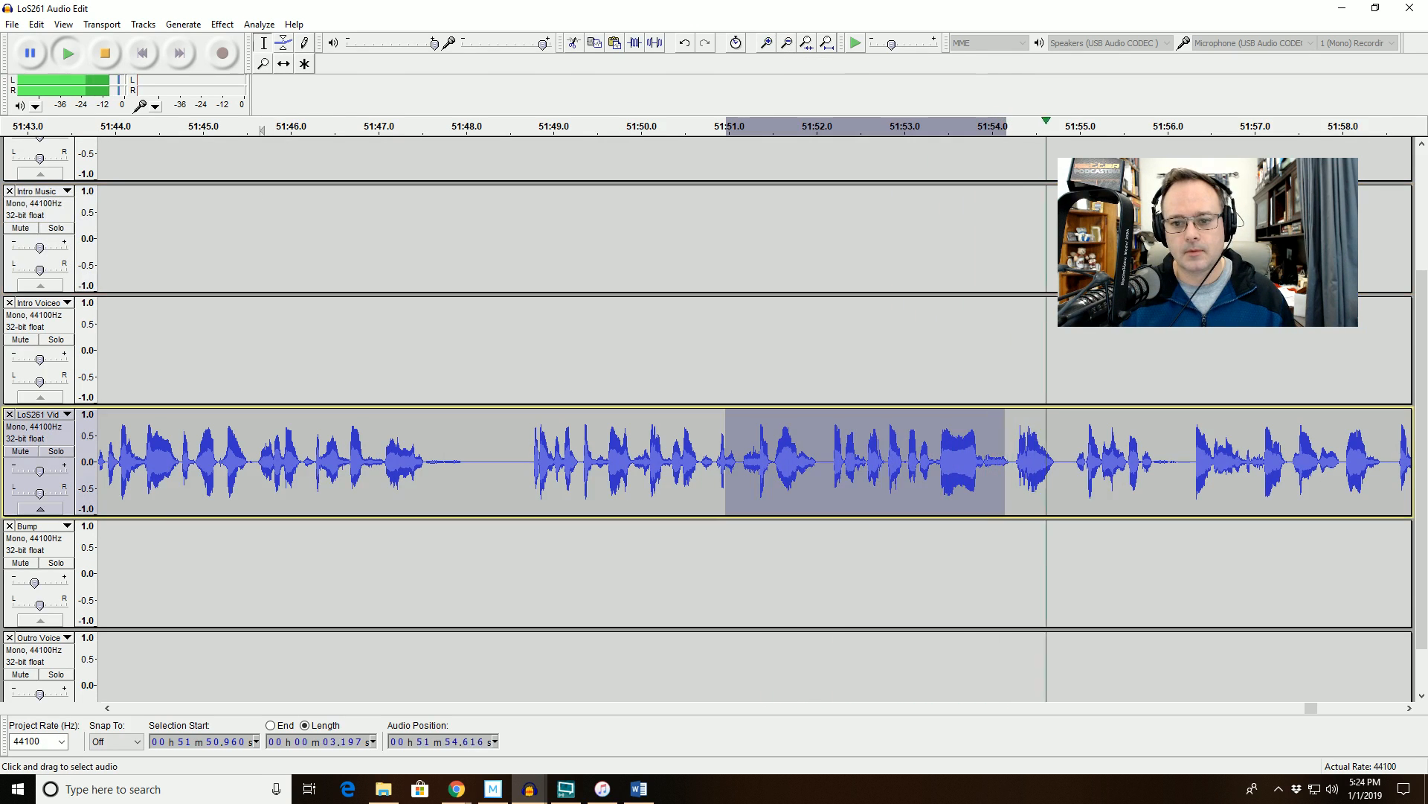
{"action": "left_click", "coordinate": [810, 43]}
{"action": "key", "text": "space"}
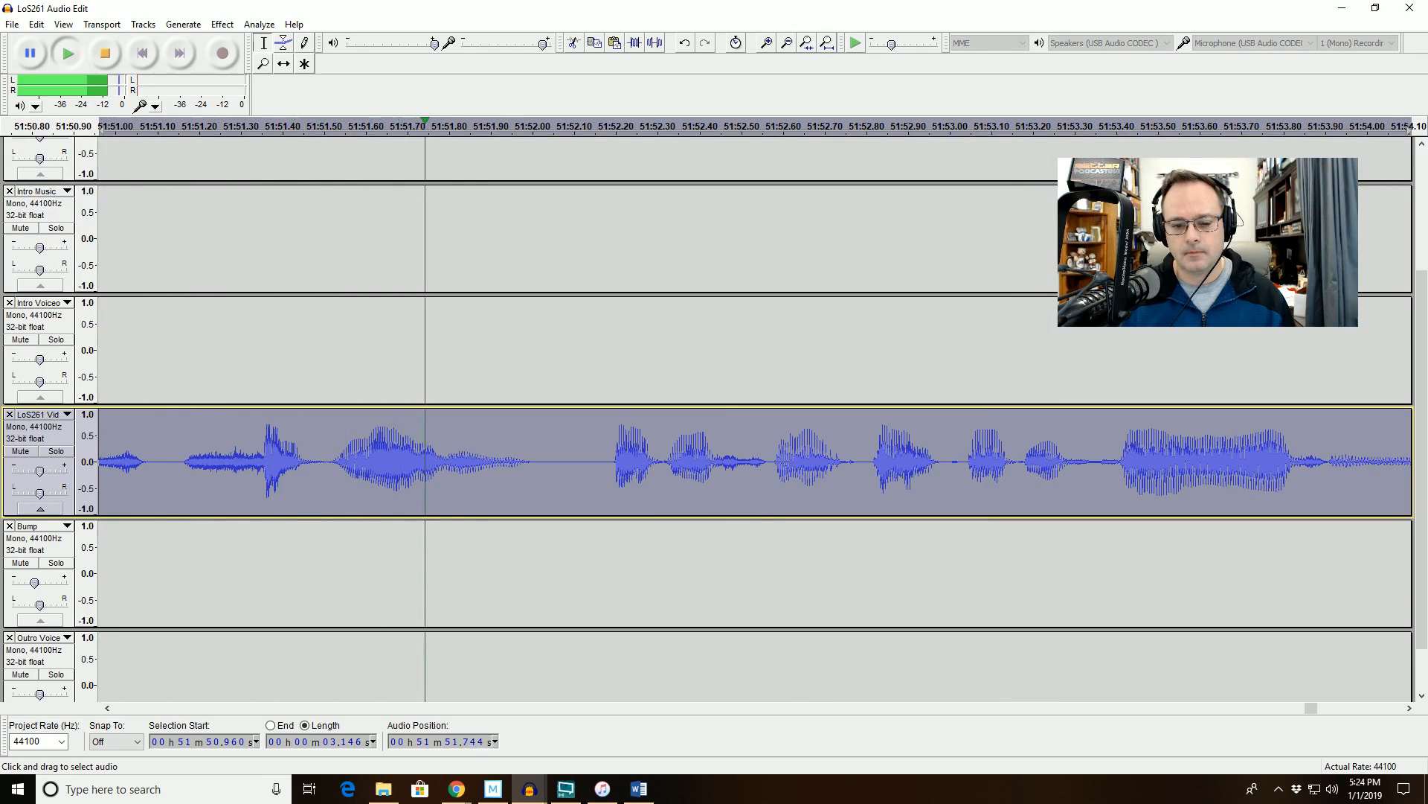
{"action": "key", "text": "space"}
{"action": "left_click_drag", "start_coordinate": [772, 461], "coordinate": [932, 461]}
{"action": "left_click", "coordinate": [591, 127]}
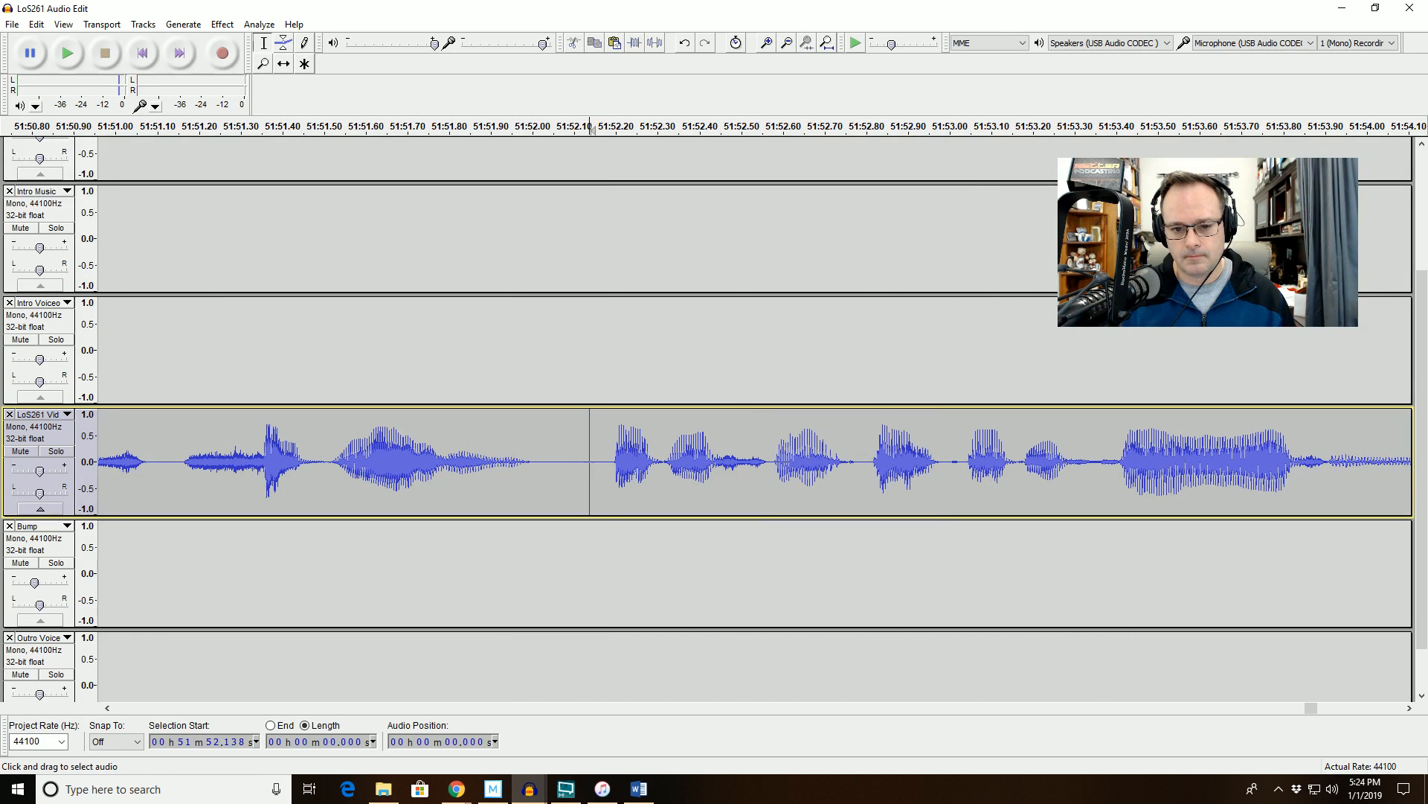
{"action": "key", "text": "space"}
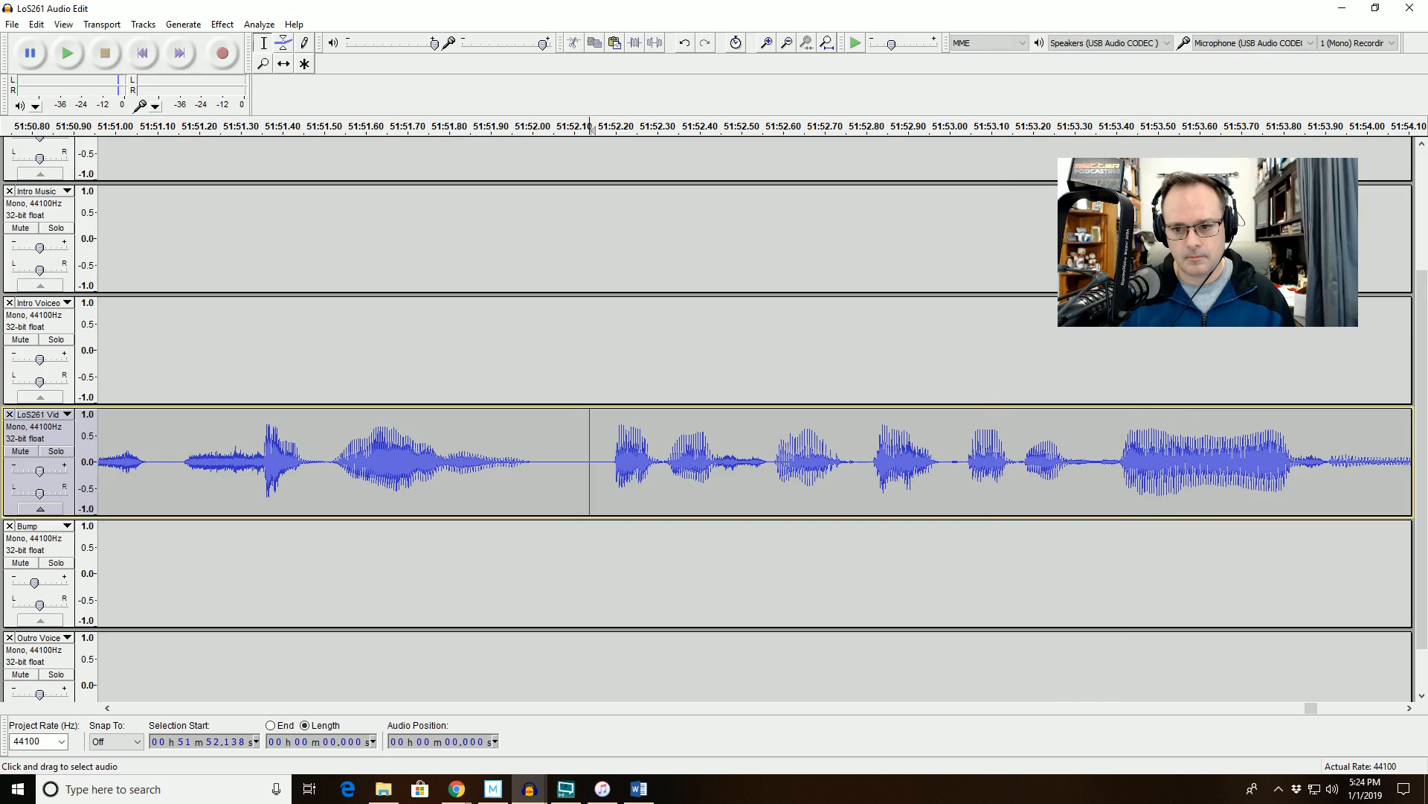
Audition the words around 51:52.284, delete about 0.8 seconds of speech starting at 51:52.459, and replay from 51:51.544.
{"action": "left_click", "coordinate": [1019, 463]}
{"action": "key", "text": "space"}
{"action": "key", "text": "space"}
{"action": "left_click", "coordinate": [651, 466]}
{"action": "key", "text": "space"}
{"action": "key", "text": "space"}
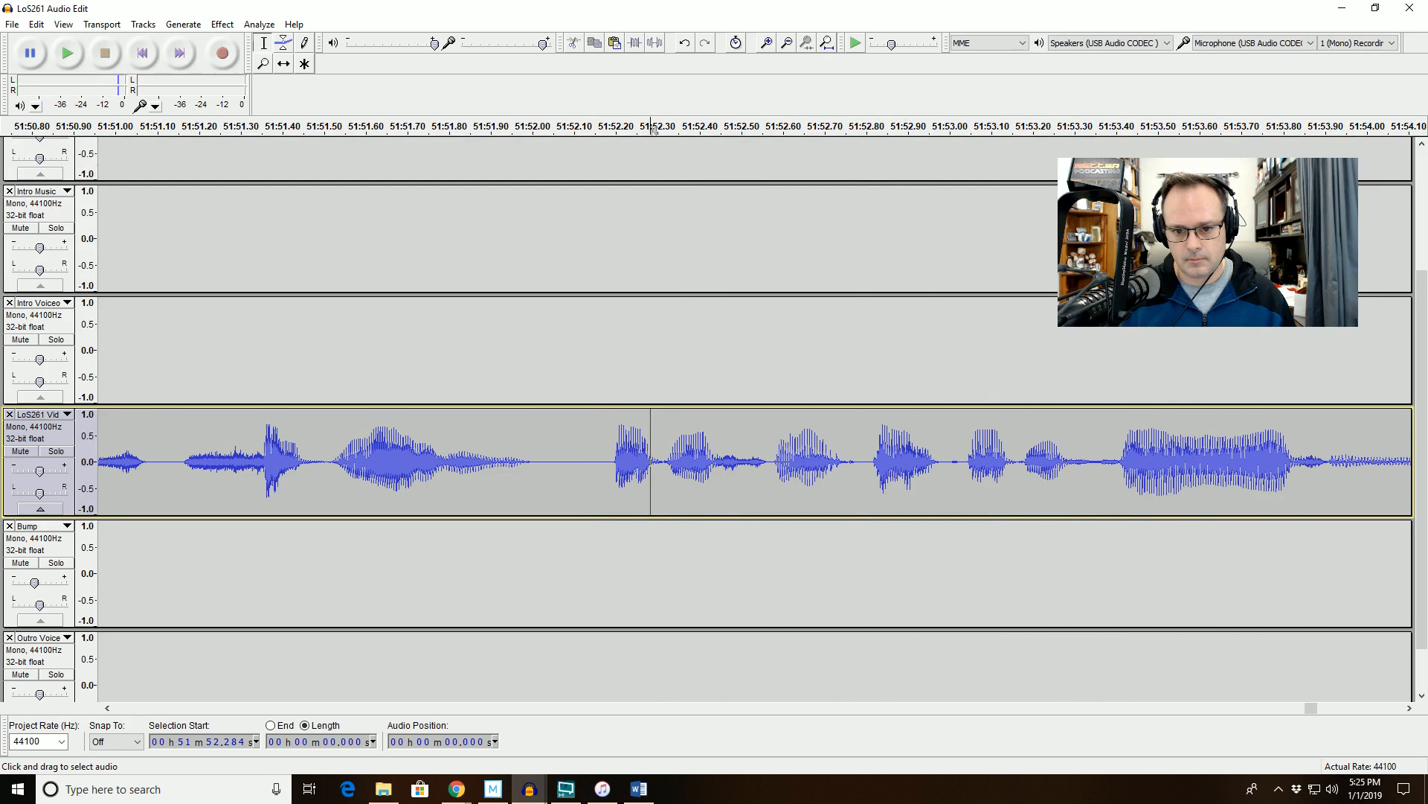
{"action": "left_click_drag", "start_coordinate": [724, 461], "coordinate": [1051, 461]}
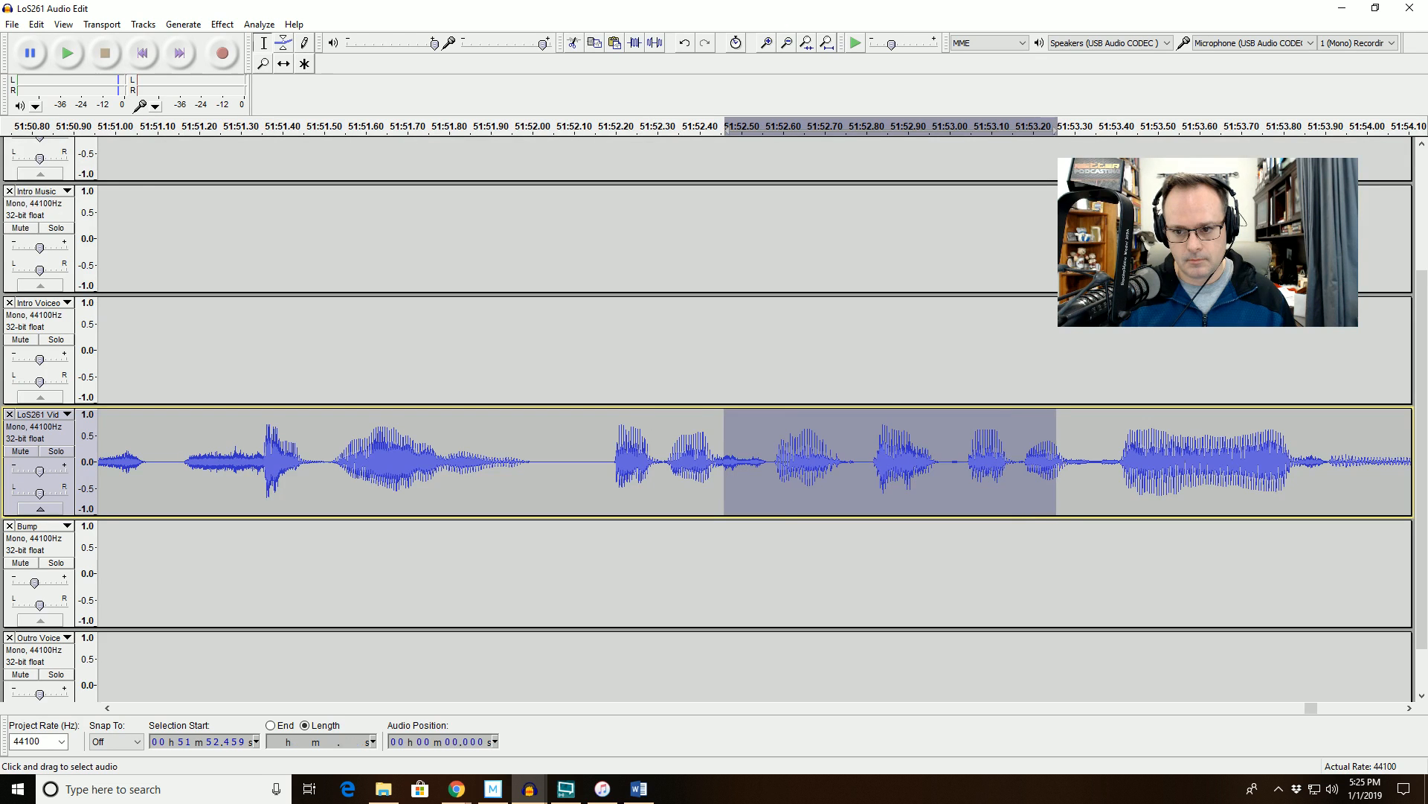
{"action": "key", "text": "Delete"}
{"action": "left_click", "coordinate": [342, 128]}
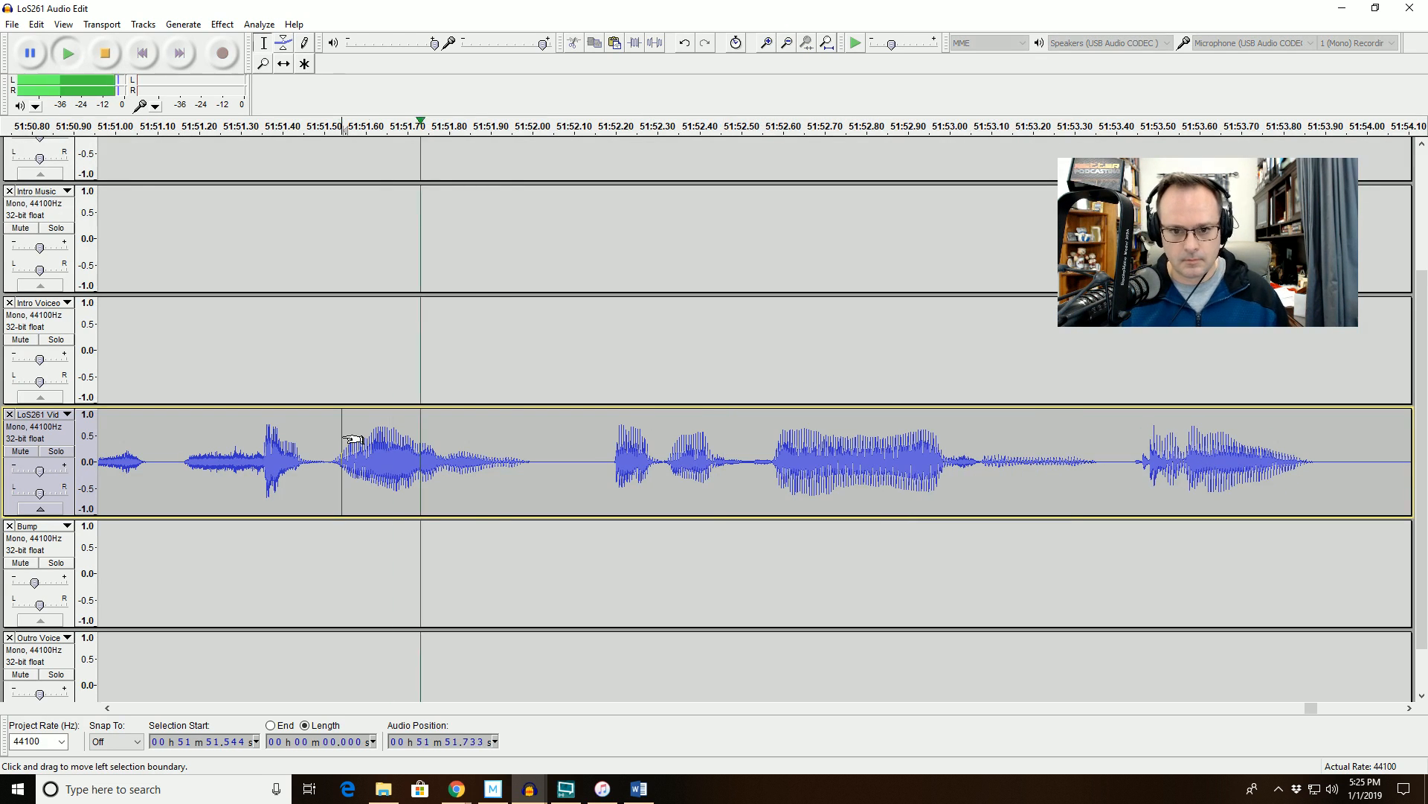
Try deleting the 1.041 seconds of speech starting at 52:23.149, replay from 52:21.338, and undo the deletion.
{"action": "double_click", "coordinate": [790, 46]}
{"action": "left_click", "coordinate": [791, 46]}
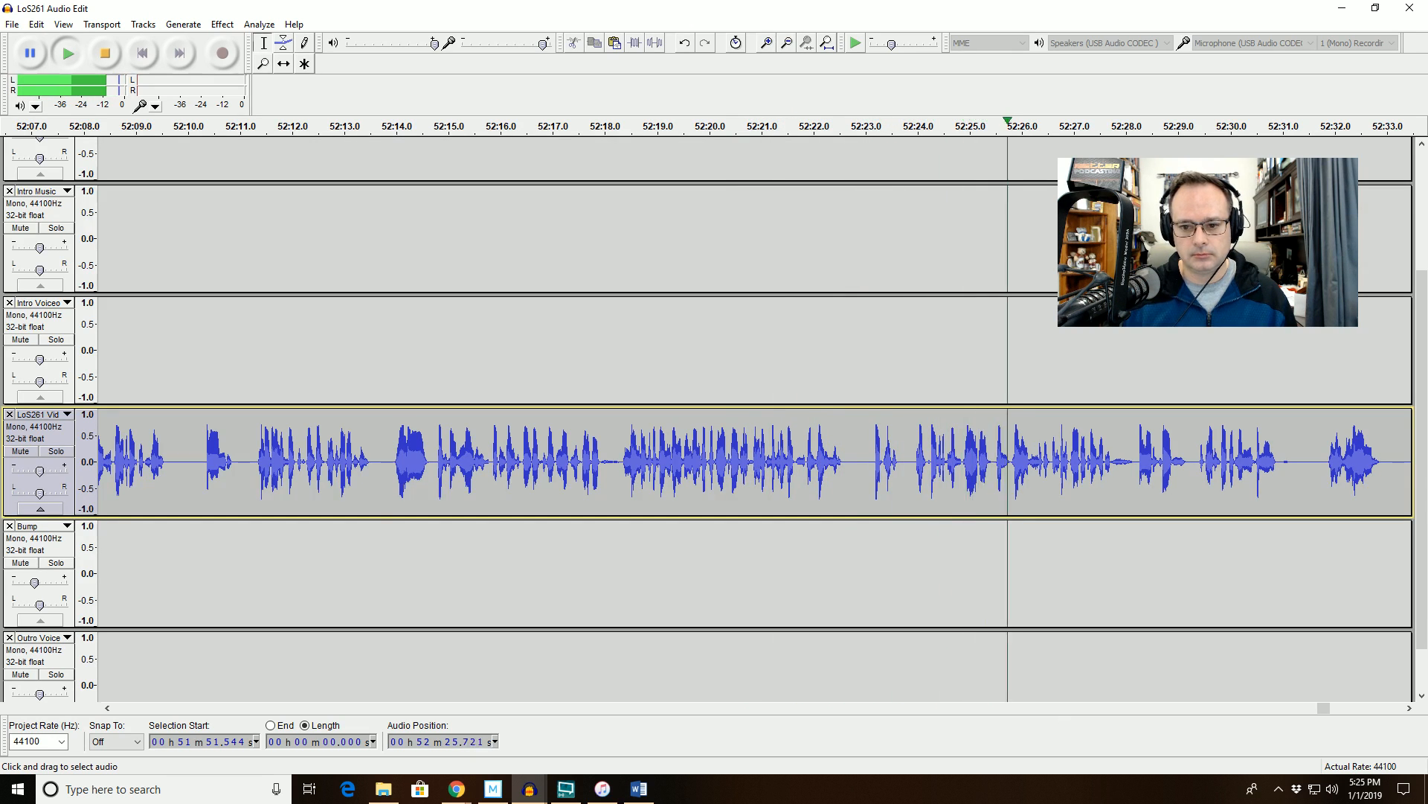
{"action": "left_click_drag", "start_coordinate": [873, 461], "coordinate": [928, 462]}
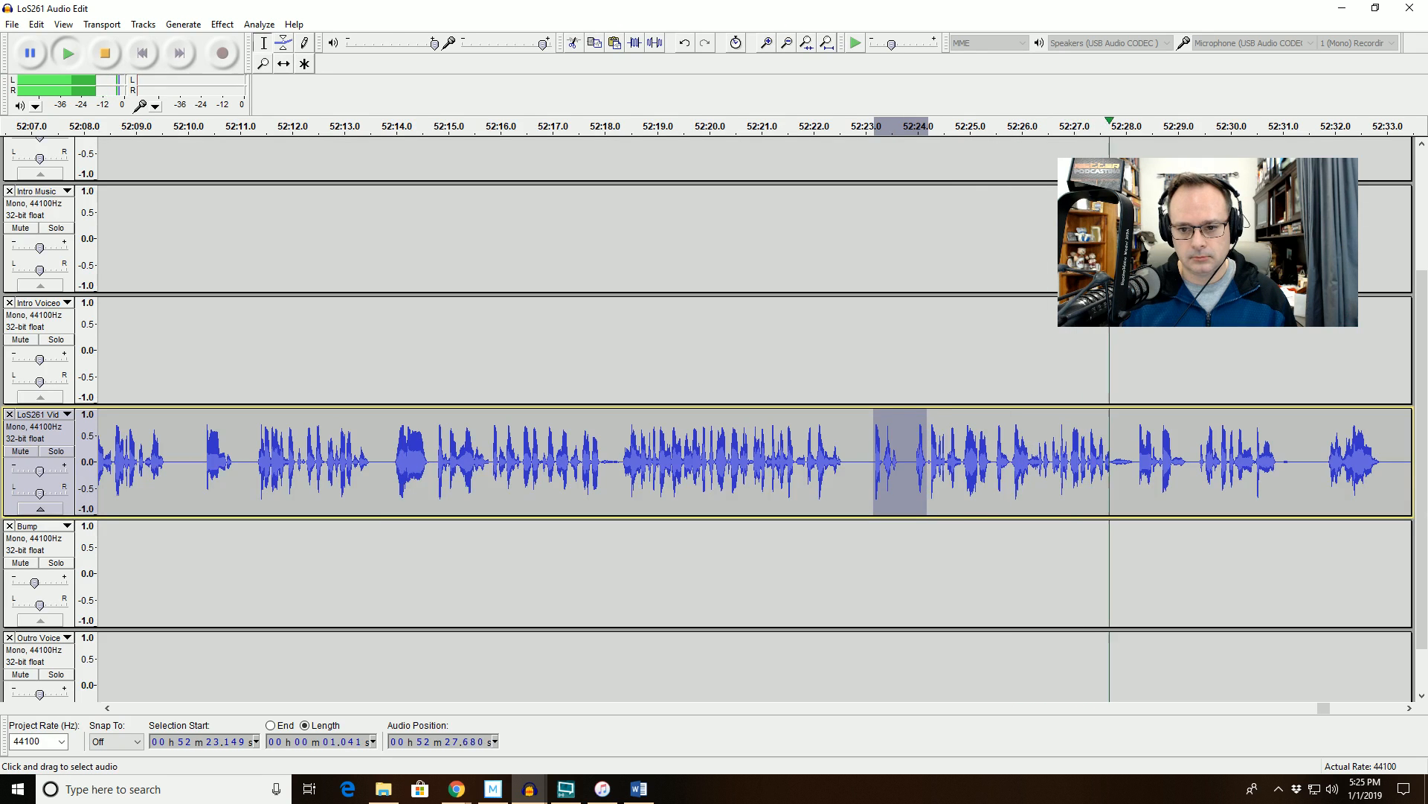
{"action": "key", "text": "space"}
{"action": "key", "text": "Delete"}
{"action": "left_click", "coordinate": [779, 463]}
{"action": "key", "text": "space"}
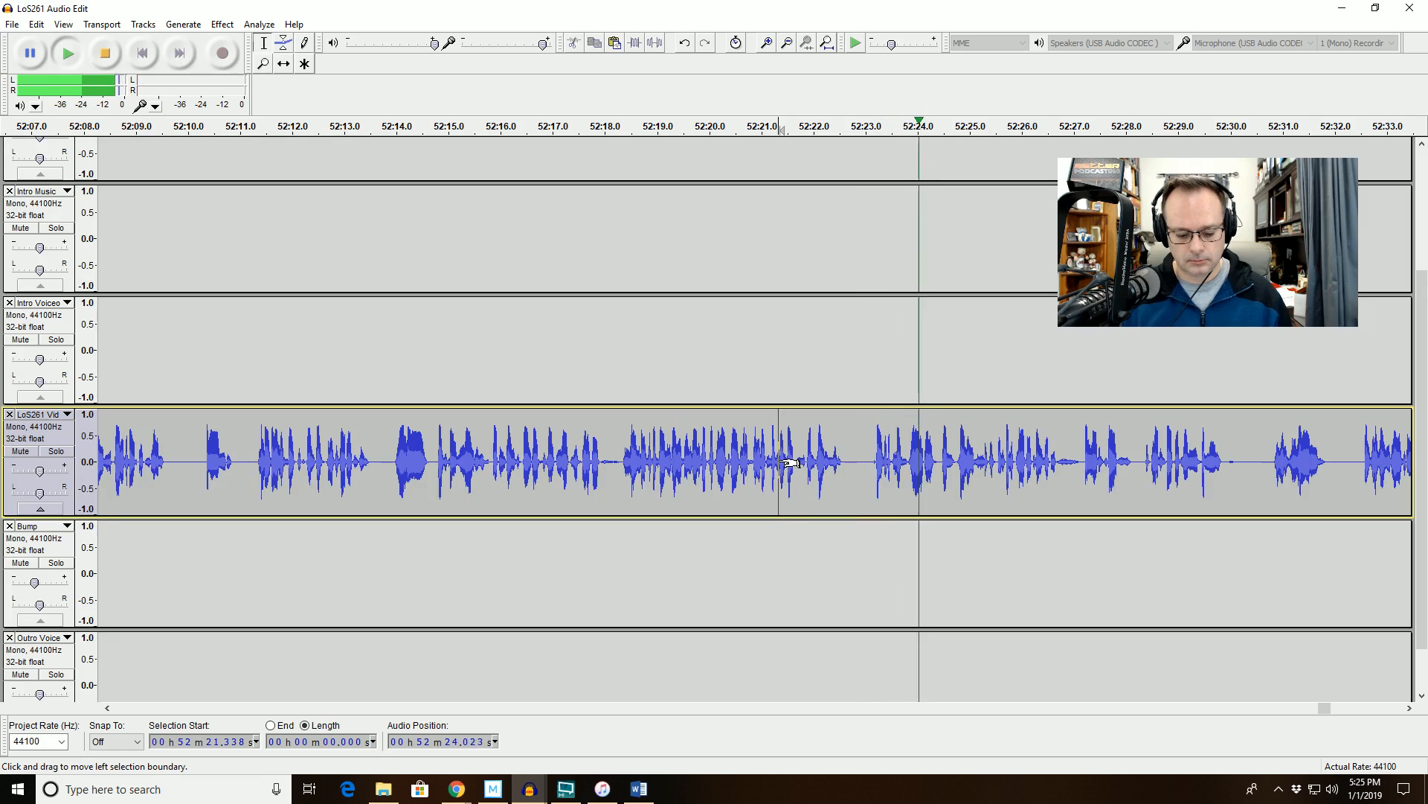
{"action": "key", "text": "space"}
{"action": "key", "text": "ctrl+z"}
{"action": "key", "text": "space"}
{"action": "key", "text": "space"}
Examine the 2.638 seconds starting at 52:22.878, delete about 0.85 seconds of speech from about 52:23.34, and replay from 52:22.963.
{"action": "left_click_drag", "start_coordinate": [859, 463], "coordinate": [996, 462]}
{"action": "left_click", "coordinate": [803, 71]}
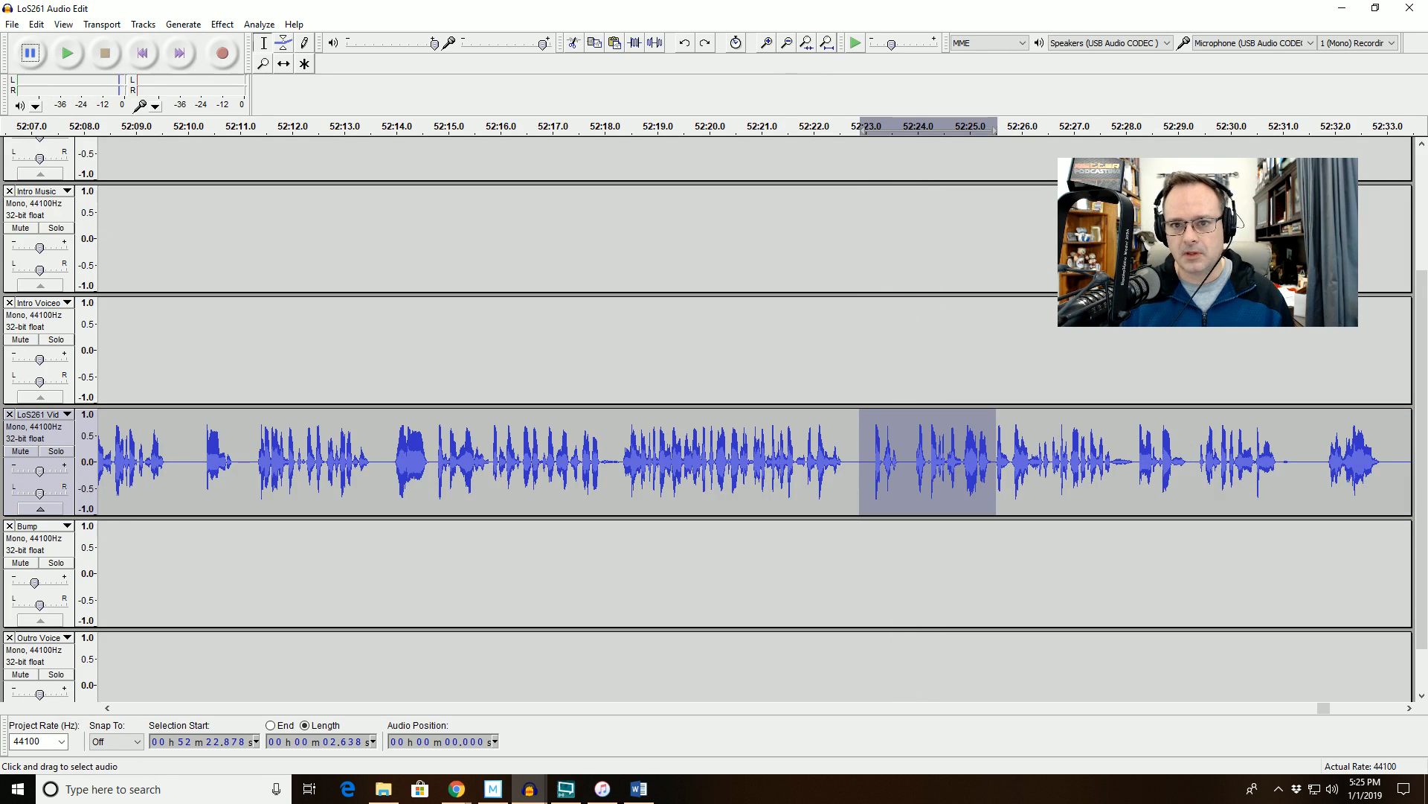
{"action": "left_click", "coordinate": [809, 43]}
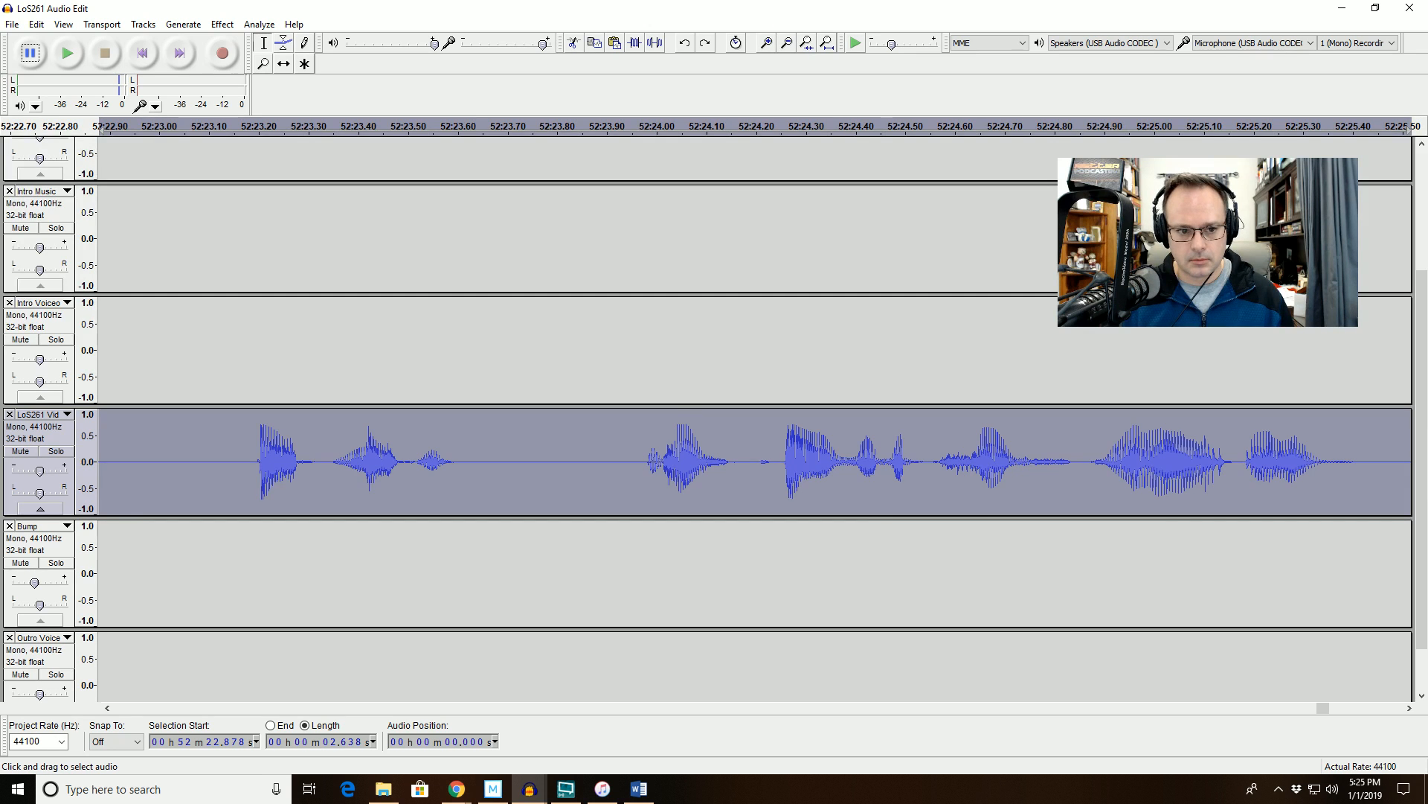
{"action": "left_click", "coordinate": [328, 466]}
{"action": "key", "text": "space"}
{"action": "key", "text": "space"}
{"action": "left_click_drag", "start_coordinate": [328, 467], "coordinate": [753, 474]}
{"action": "key", "text": "Delete"}
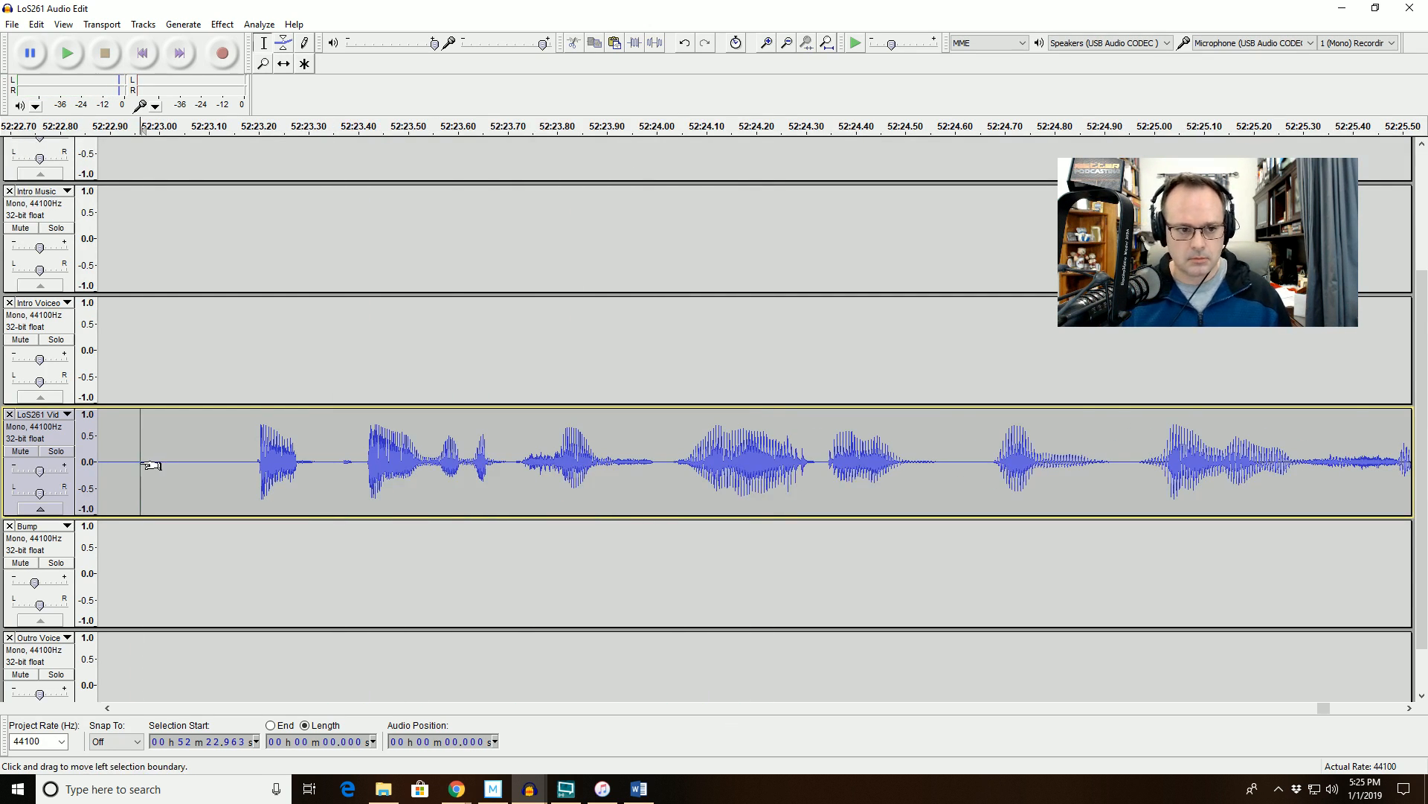
{"action": "key", "text": "space"}
Examine the 3.420 seconds starting at 52:26.391, delete about 1.18 seconds of speech from 52:27.782, and replay from 52:26.514.
{"action": "left_click", "coordinate": [788, 43]}
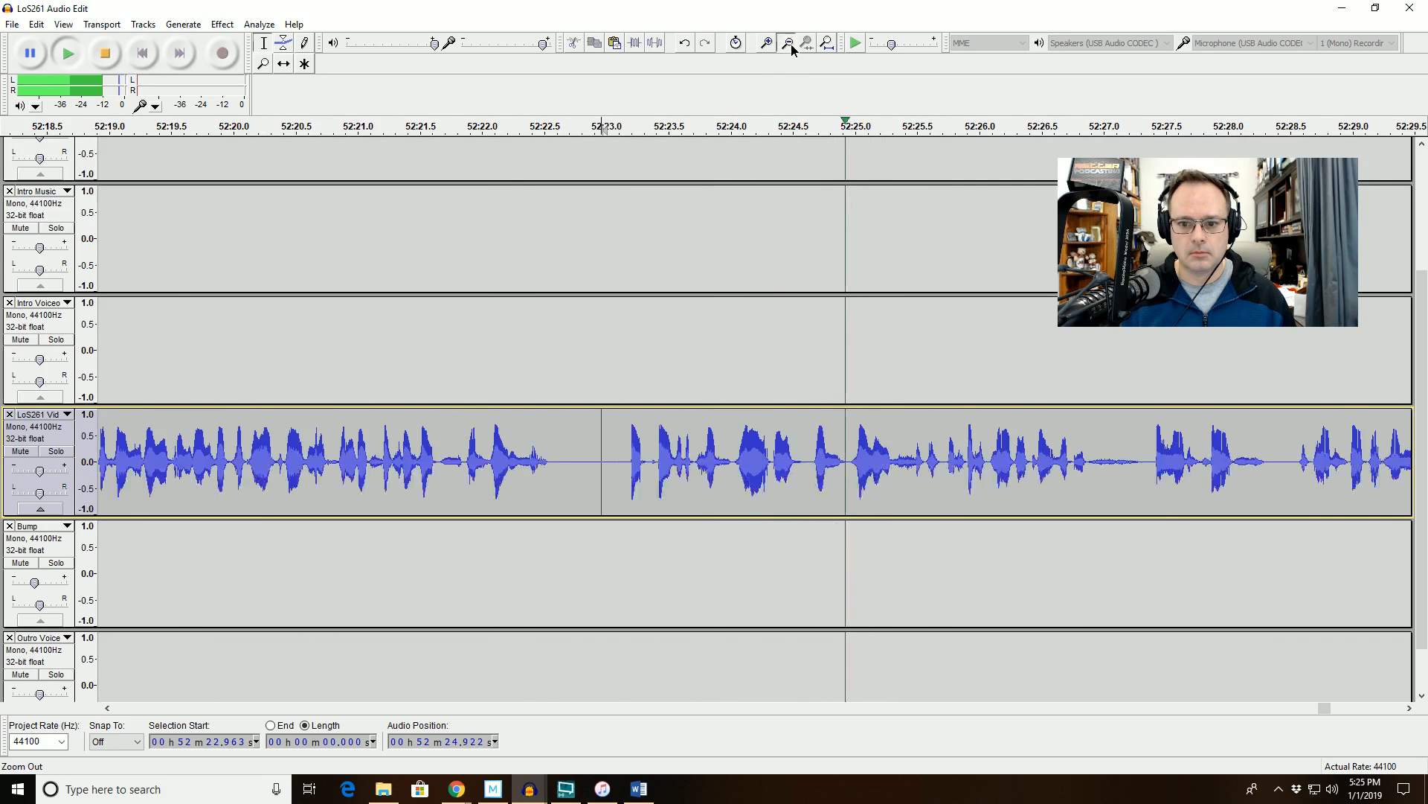
{"action": "left_click", "coordinate": [788, 44]}
{"action": "left_click", "coordinate": [787, 44]}
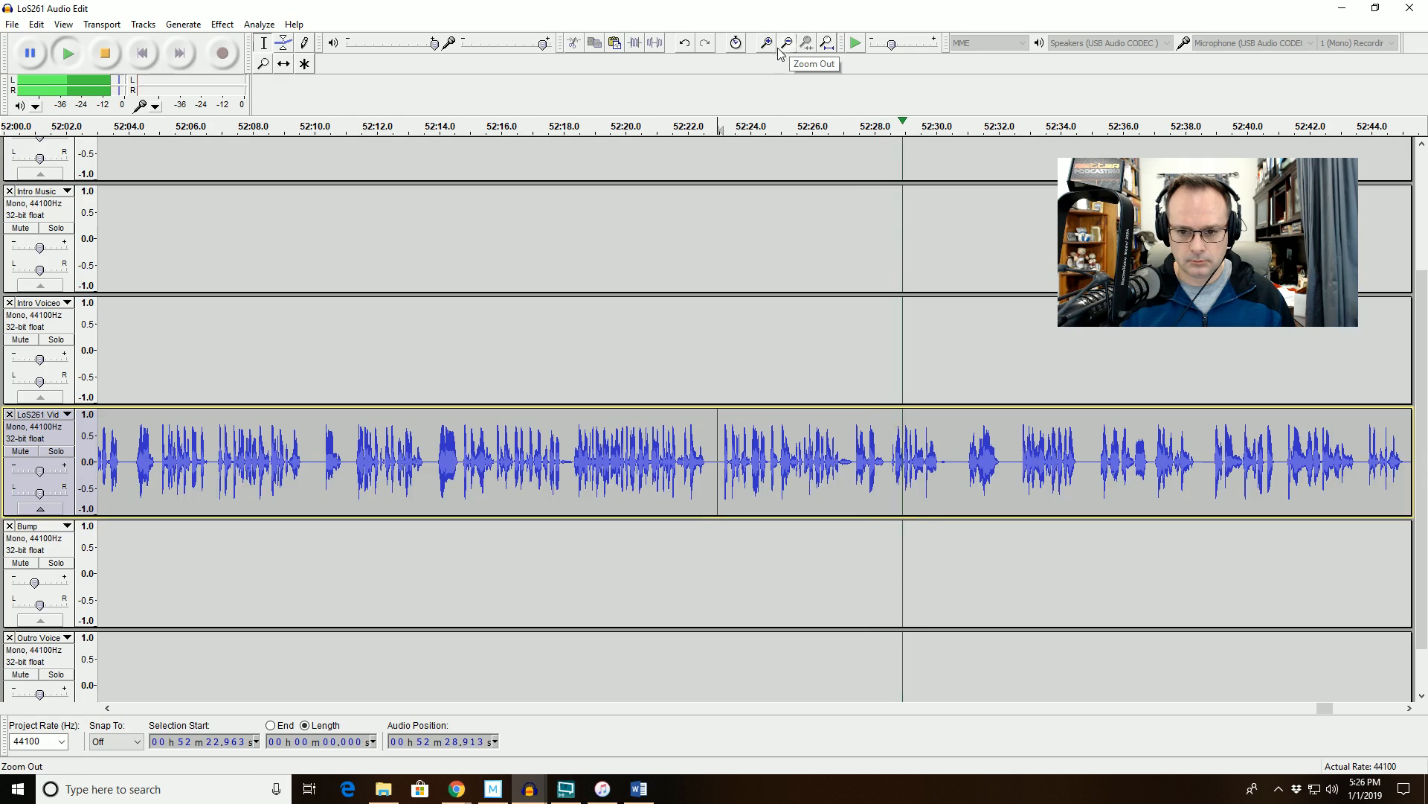
{"action": "left_click_drag", "start_coordinate": [824, 465], "coordinate": [930, 465]}
{"action": "key", "text": "space"}
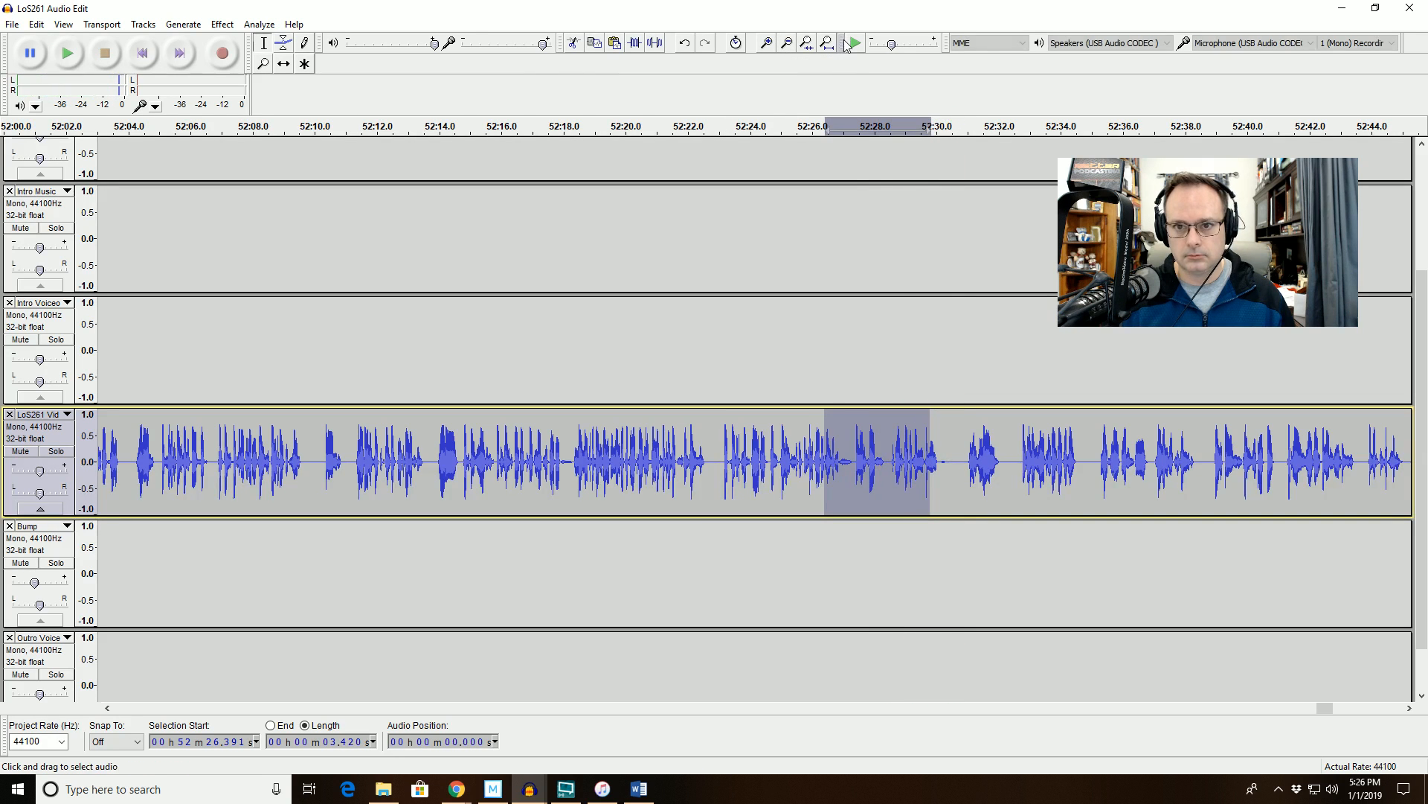
{"action": "left_click", "coordinate": [806, 43]}
{"action": "key", "text": "space"}
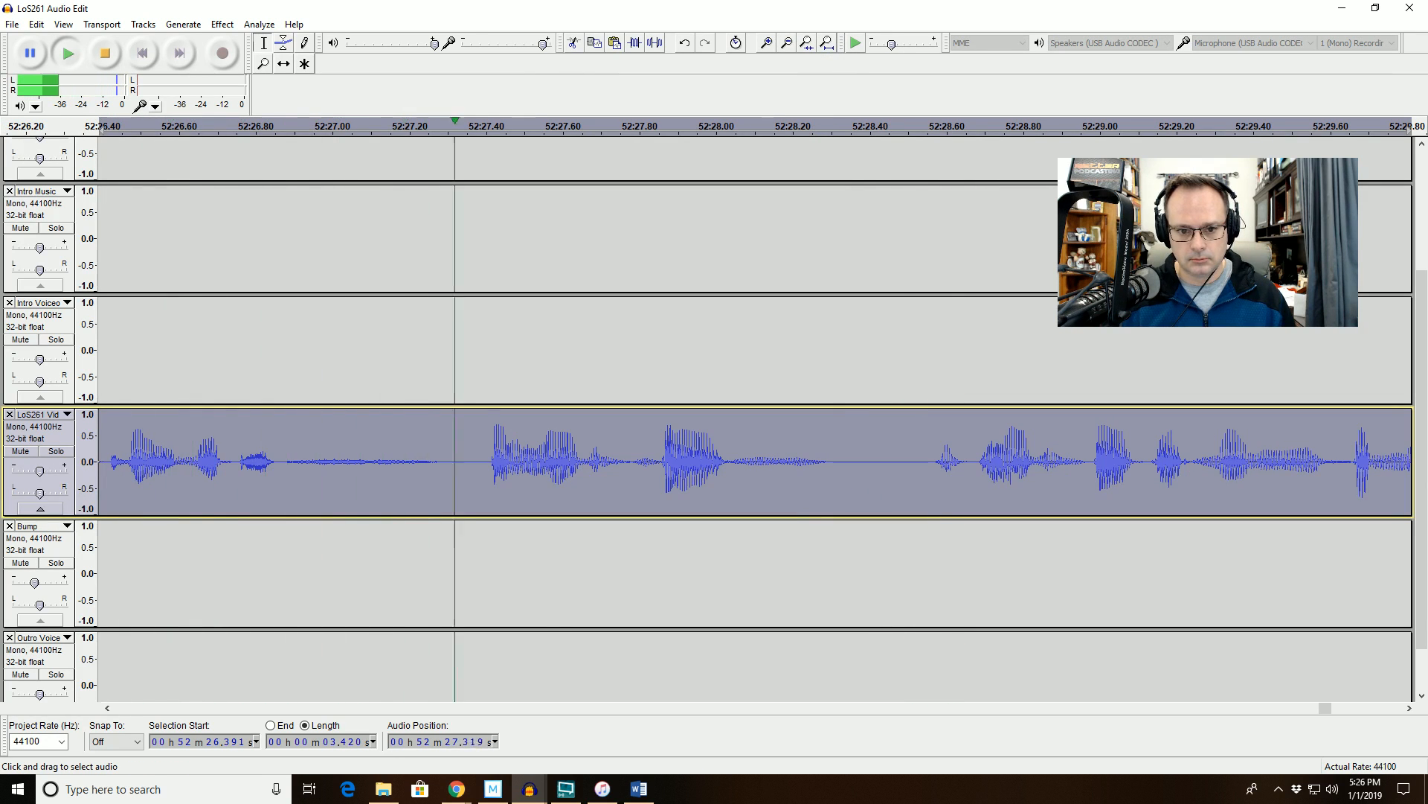
{"action": "left_click", "coordinate": [632, 465]}
{"action": "left_click_drag", "start_coordinate": [632, 465], "coordinate": [1086, 465]}
{"action": "key", "text": "Delete"}
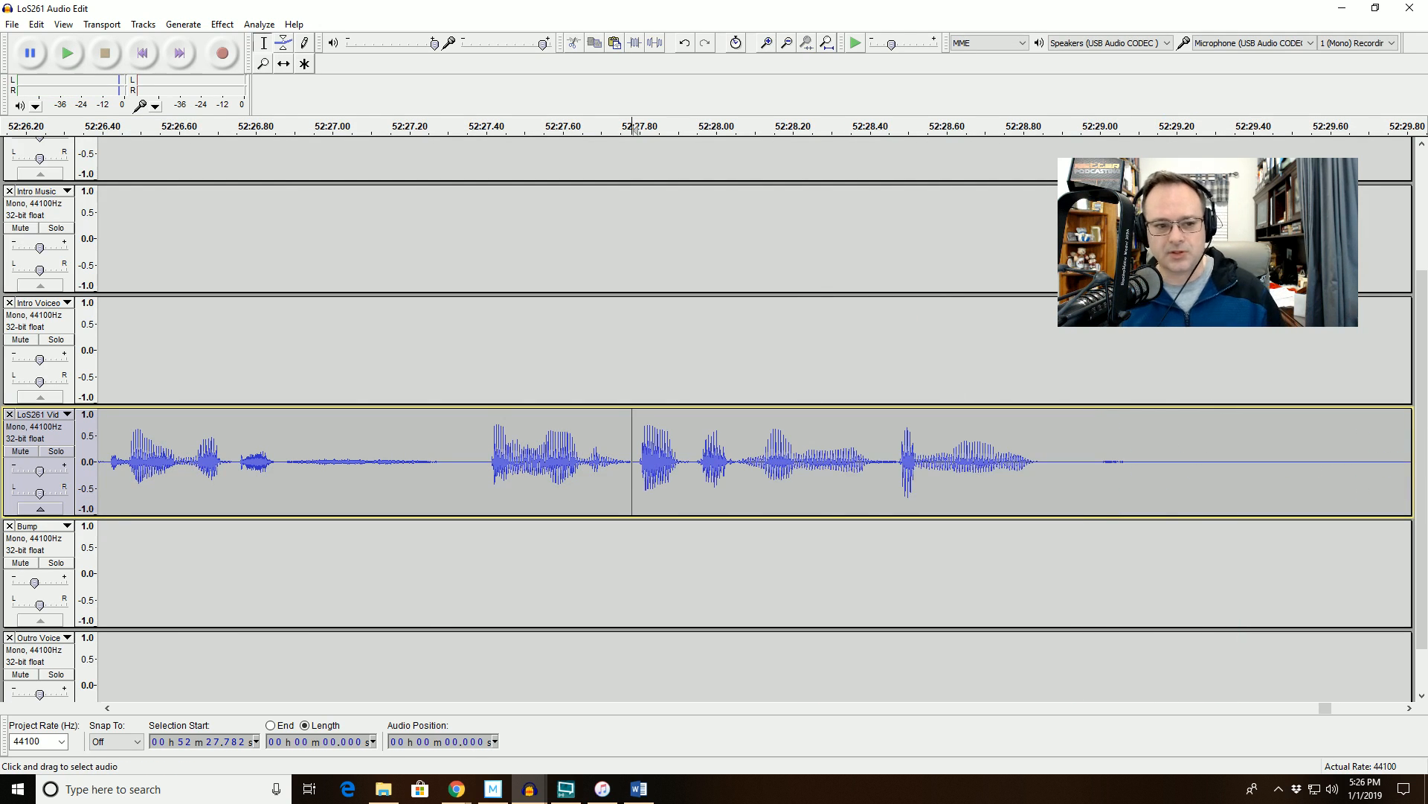
{"action": "key", "text": "space"}
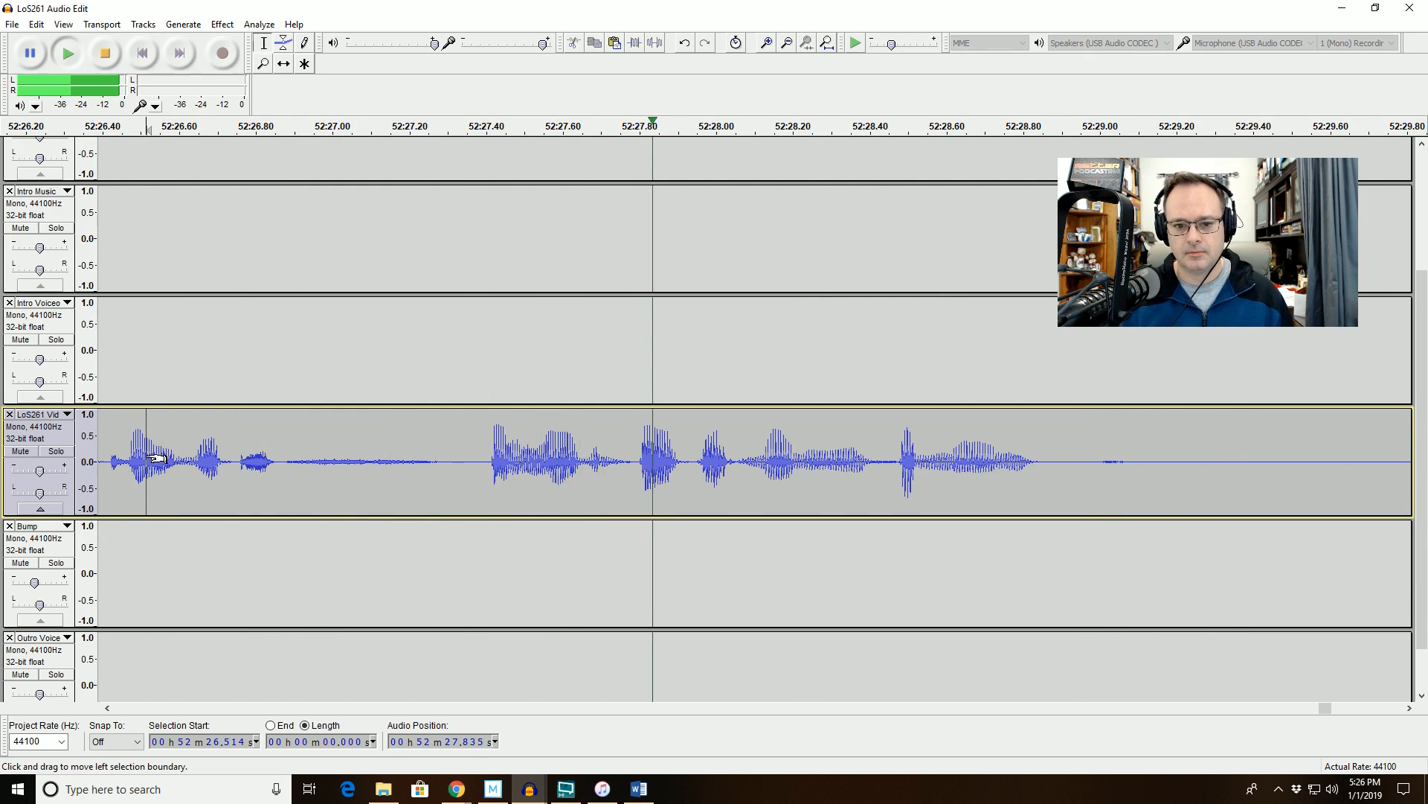
Examine the phrase starting at 52:45.248, delete the short word starting at about 52:45.85, and replay from 52:45.362.
{"action": "left_click", "coordinate": [786, 43]}
{"action": "left_click", "coordinate": [786, 43]}
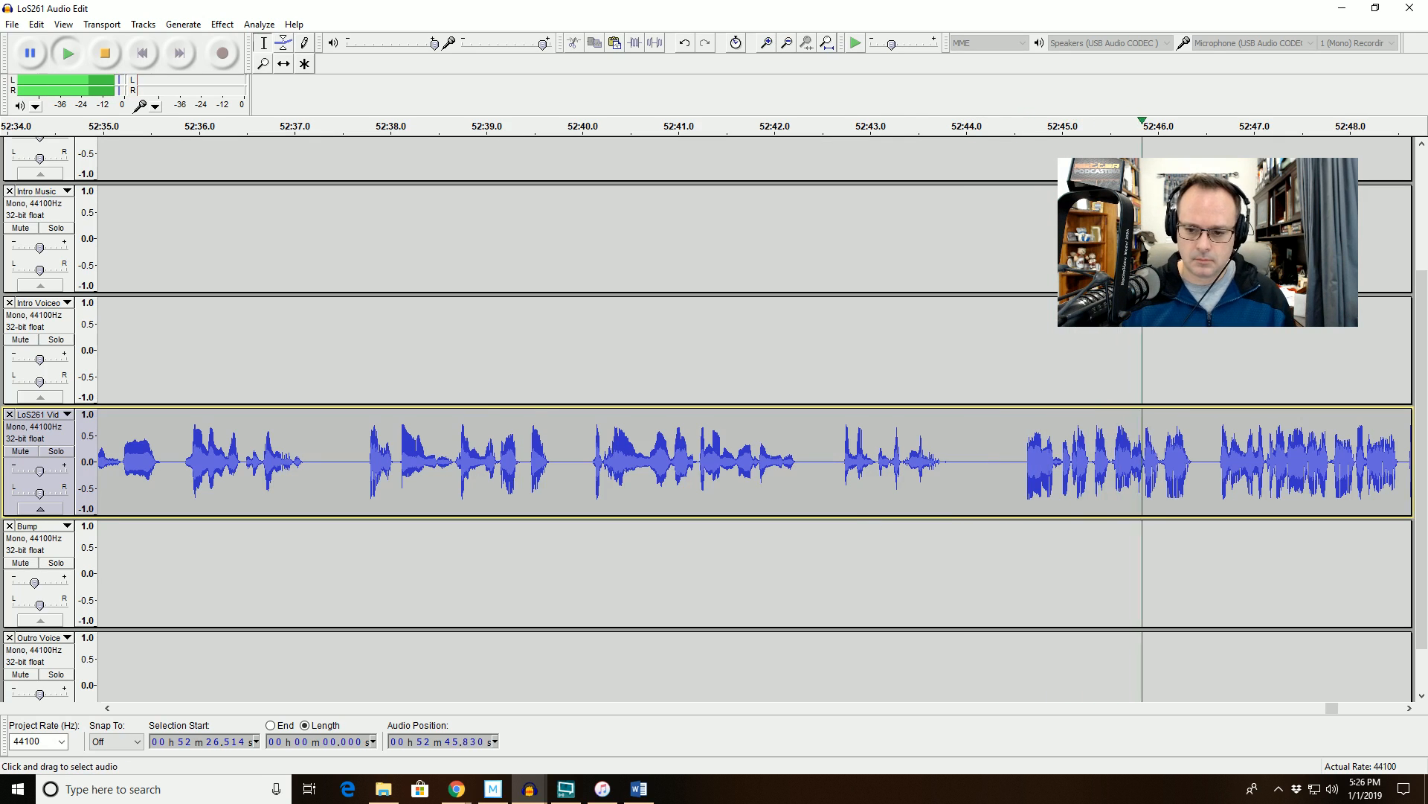
{"action": "left_click_drag", "start_coordinate": [1086, 462], "coordinate": [1257, 462]}
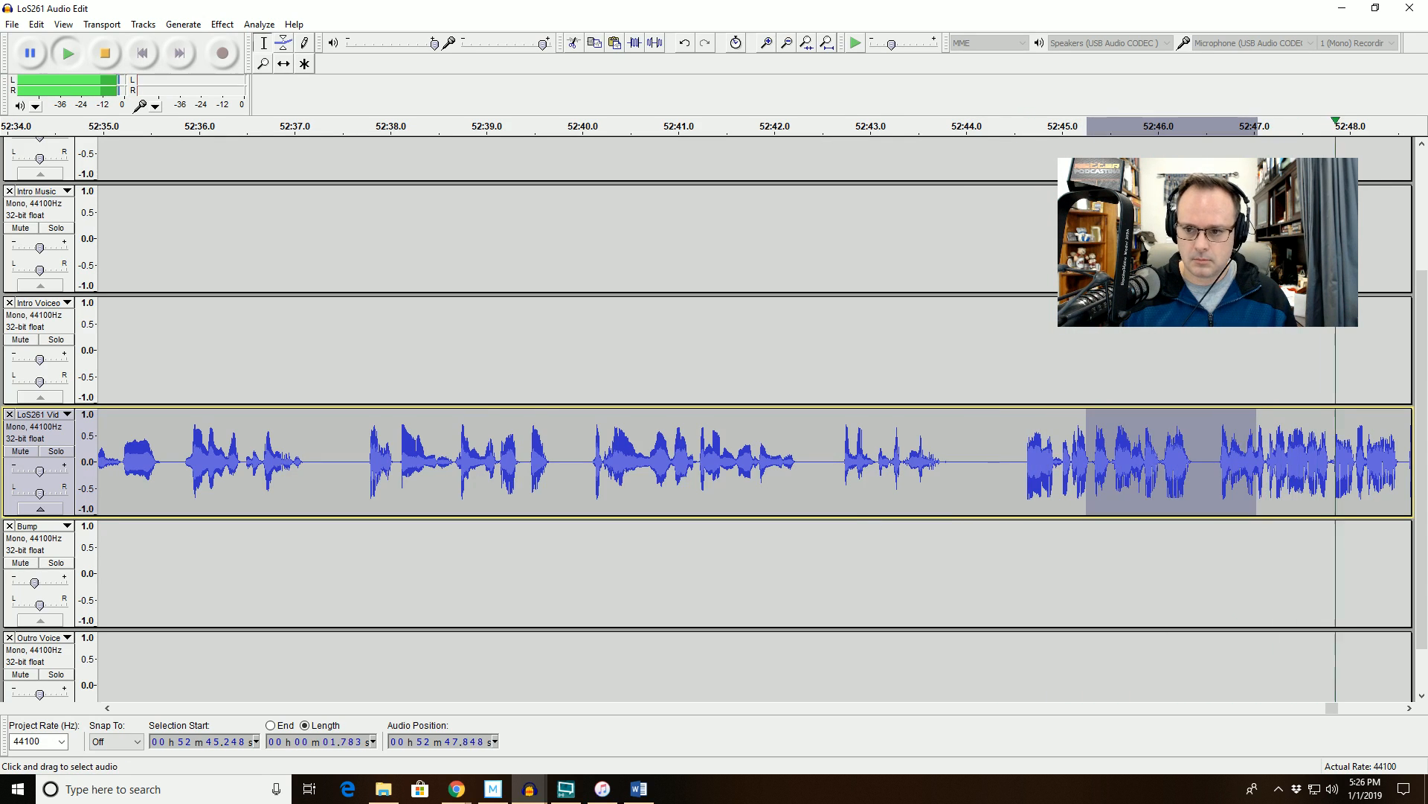
{"action": "key", "text": "space"}
{"action": "left_click", "coordinate": [805, 43]}
{"action": "key", "text": "space"}
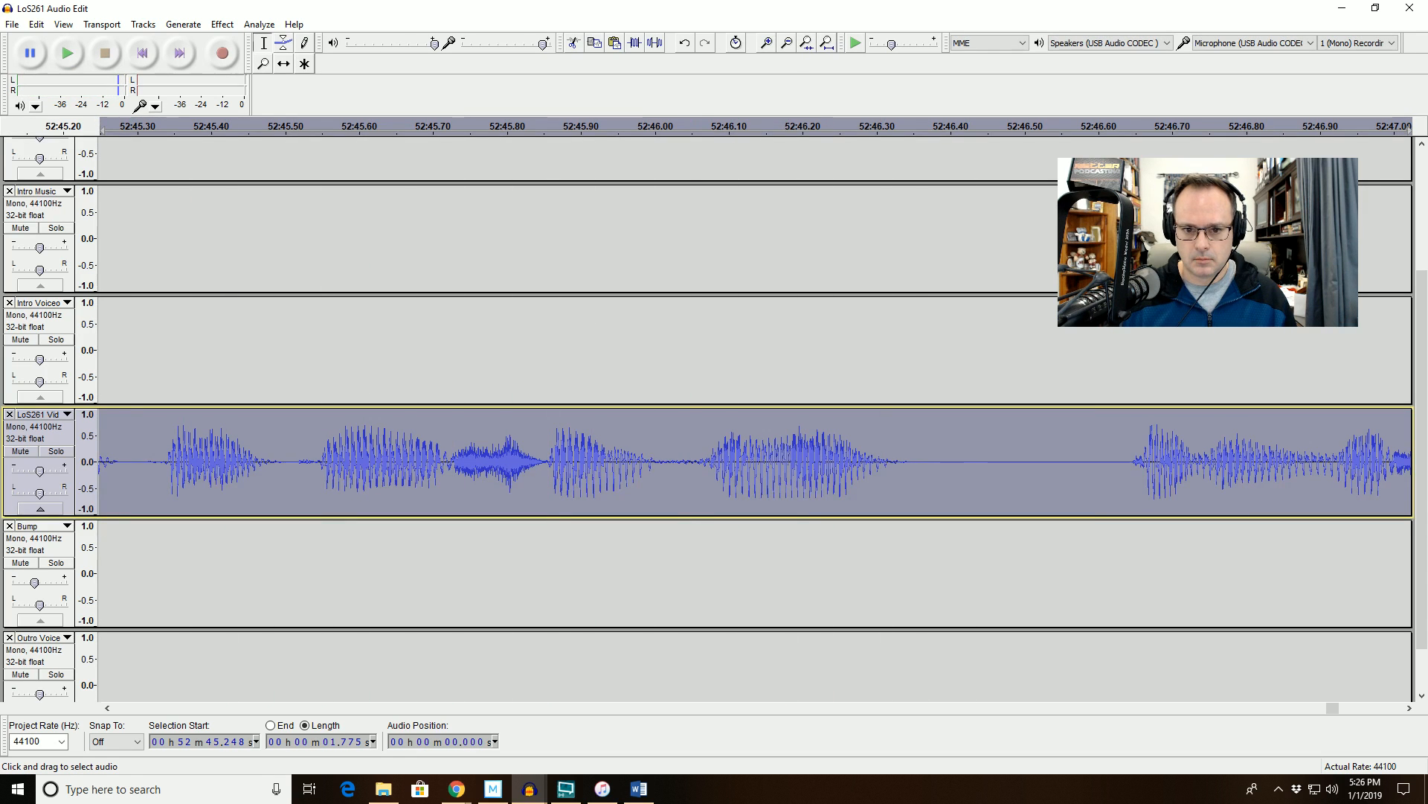
{"action": "left_click_drag", "start_coordinate": [547, 461], "coordinate": [652, 461]}
{"action": "key", "text": "Delete"}
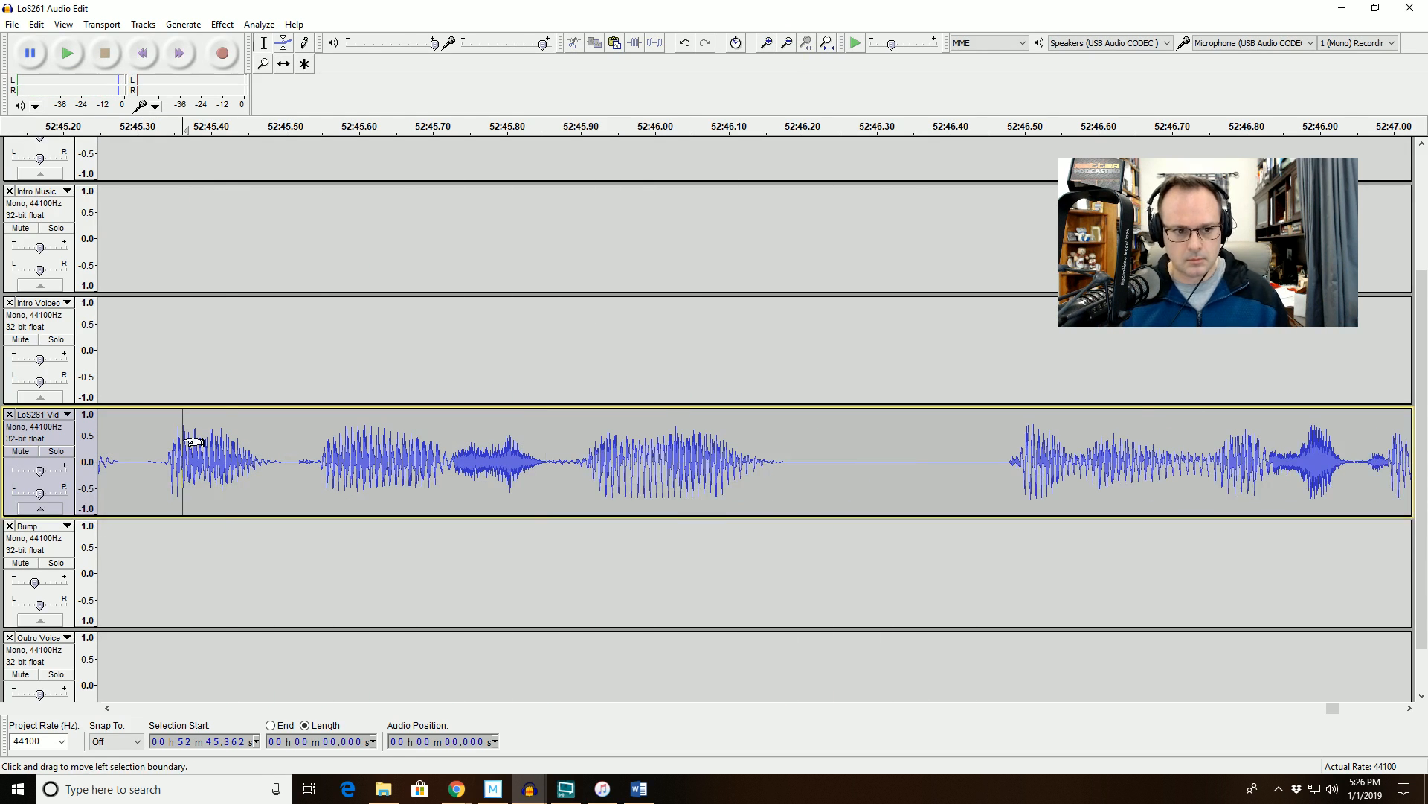
{"action": "key", "text": "space"}
Audition the sound at 52:55.279, delete about 0.3 seconds of it, and replay from 52:54.439.
{"action": "left_click", "coordinate": [788, 44]}
{"action": "left_click", "coordinate": [788, 44]}
{"action": "left_click", "coordinate": [788, 44]}
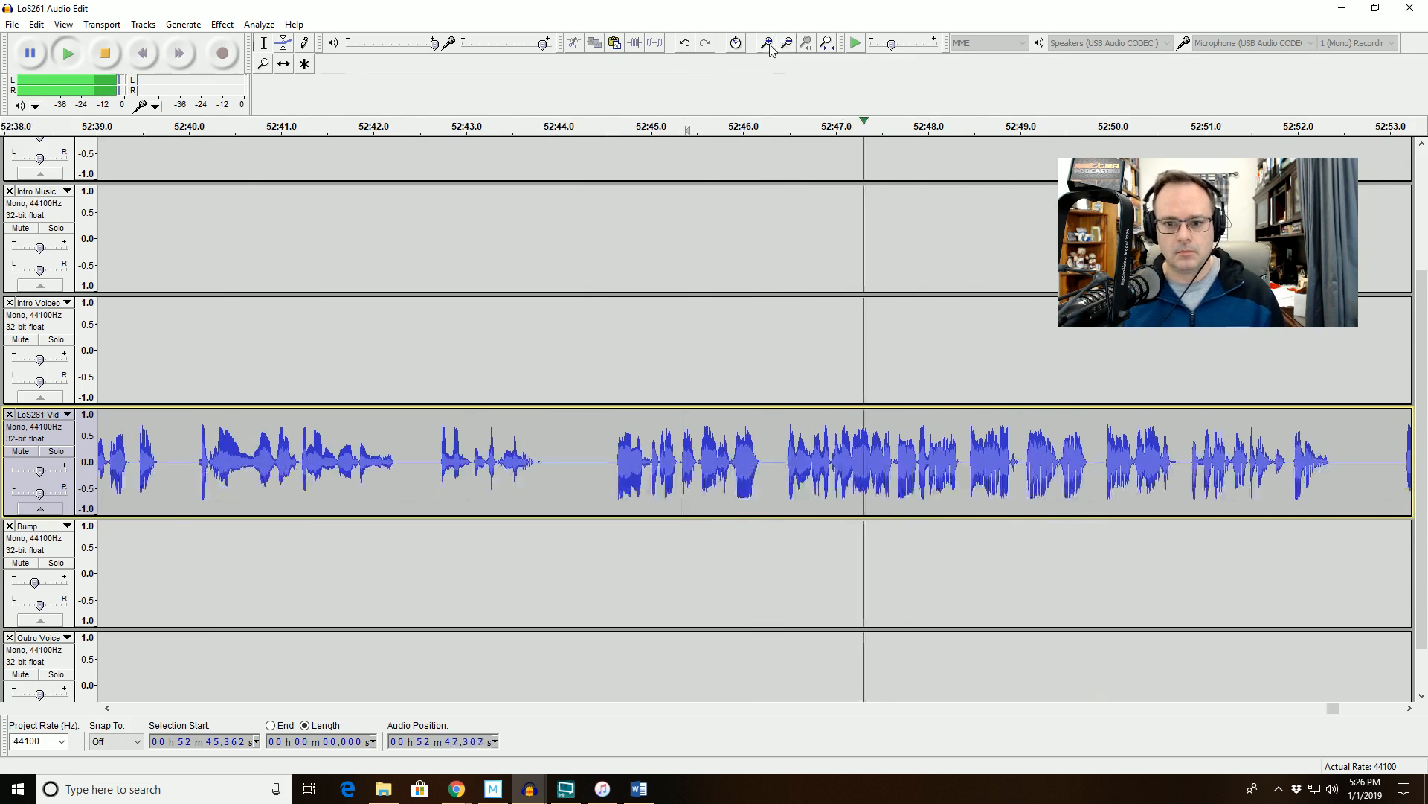
{"action": "left_click", "coordinate": [767, 43]}
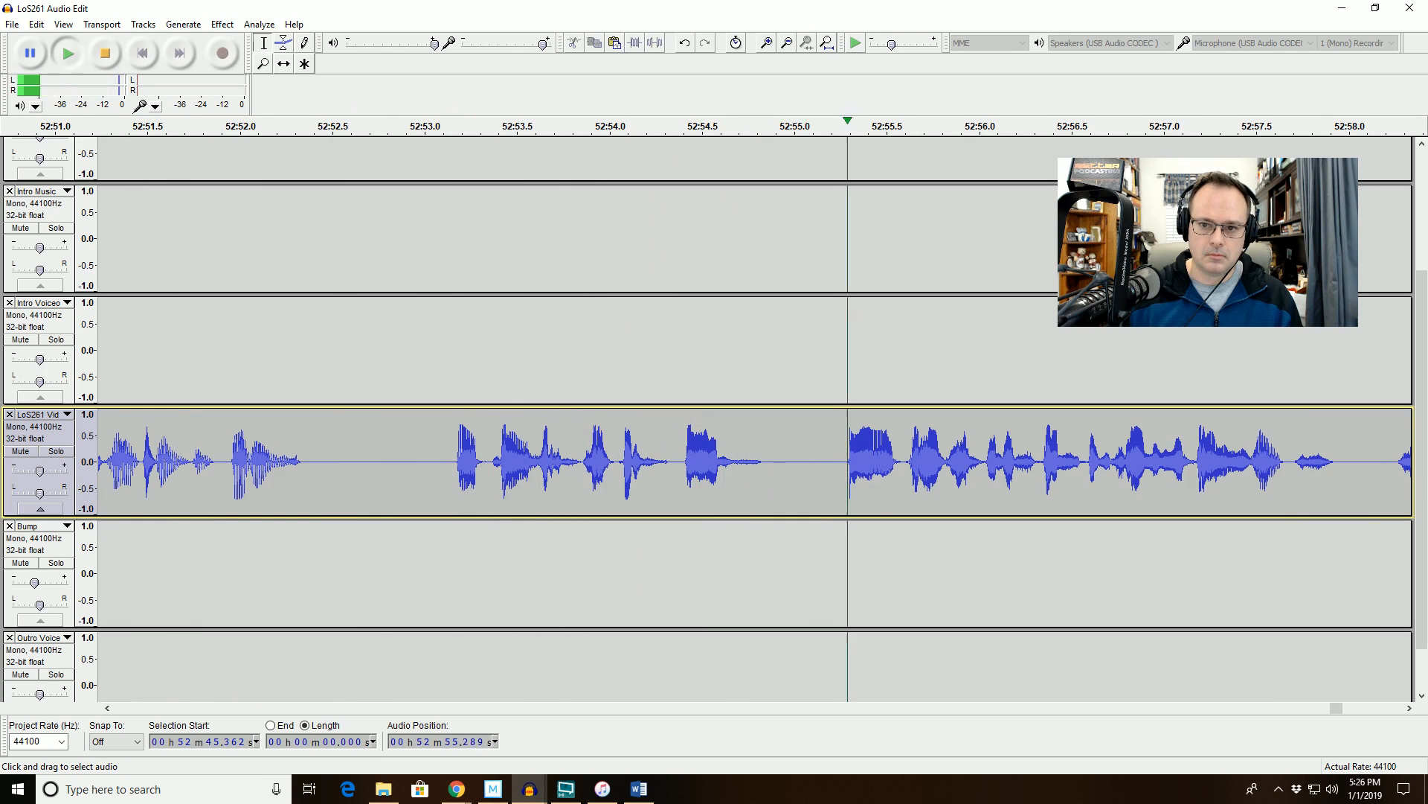
{"action": "key", "text": "space"}
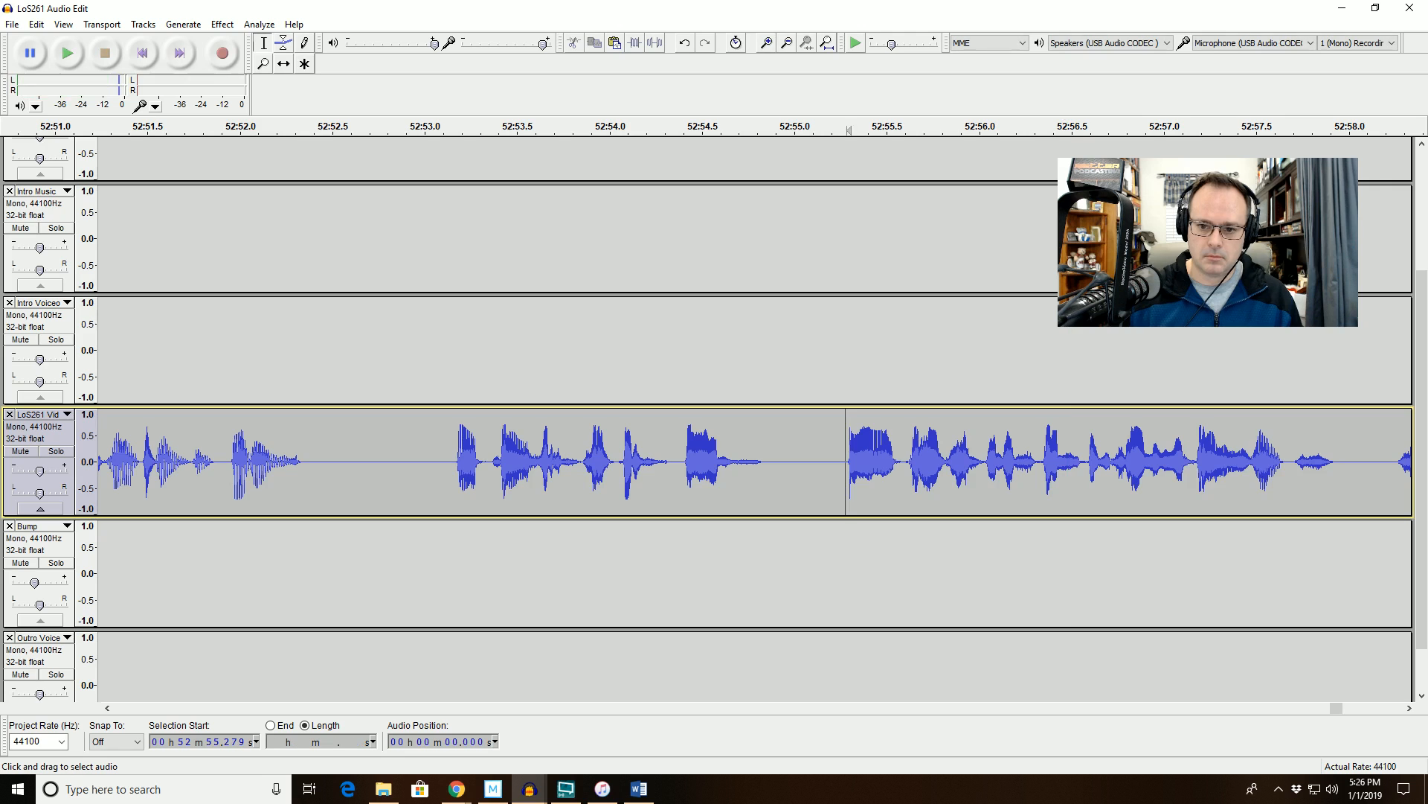
{"action": "left_click", "coordinate": [845, 455]}
{"action": "key", "text": "space"}
{"action": "key", "text": "space"}
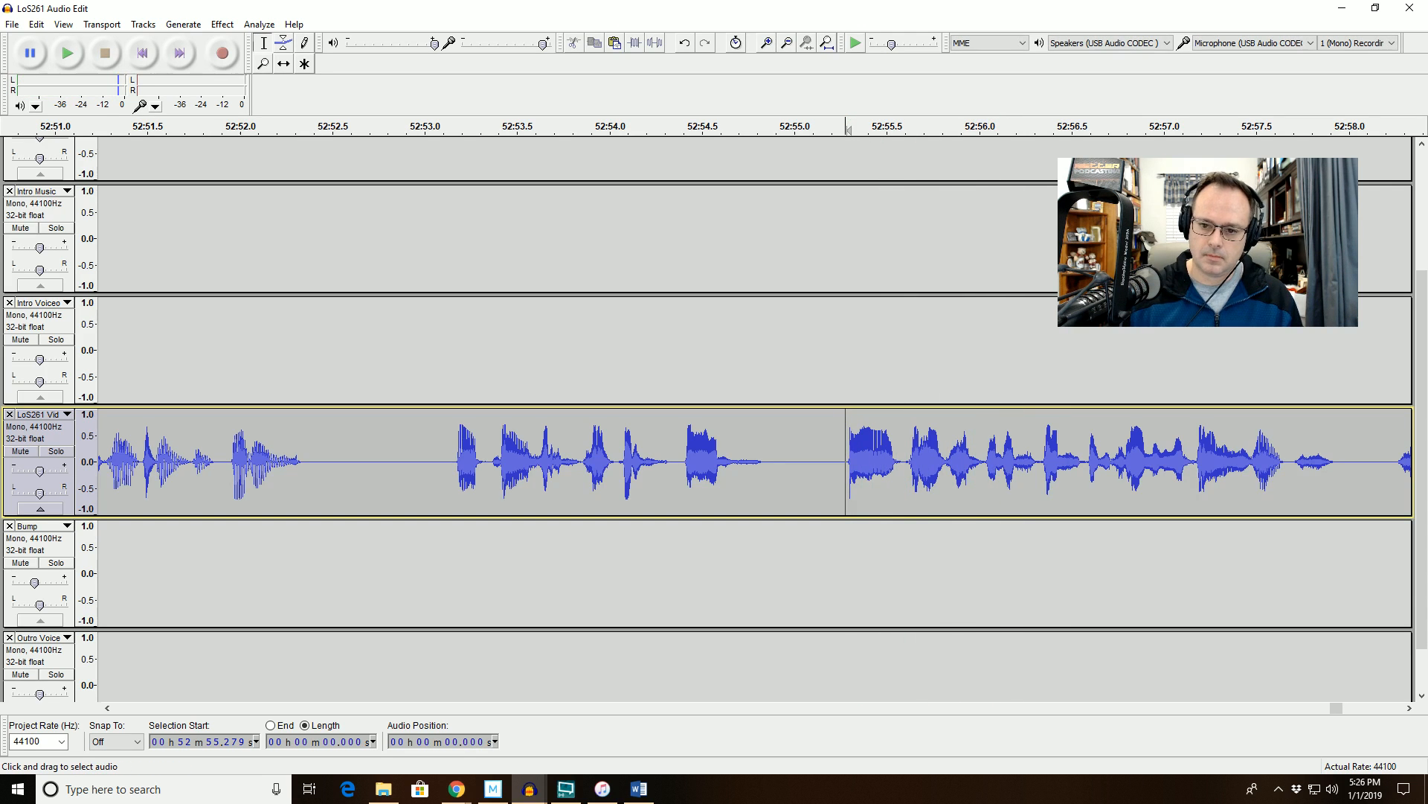
{"action": "left_click_drag", "start_coordinate": [902, 461], "coordinate": [848, 461]}
{"action": "key", "text": "Delete"}
{"action": "left_click", "coordinate": [691, 126]}
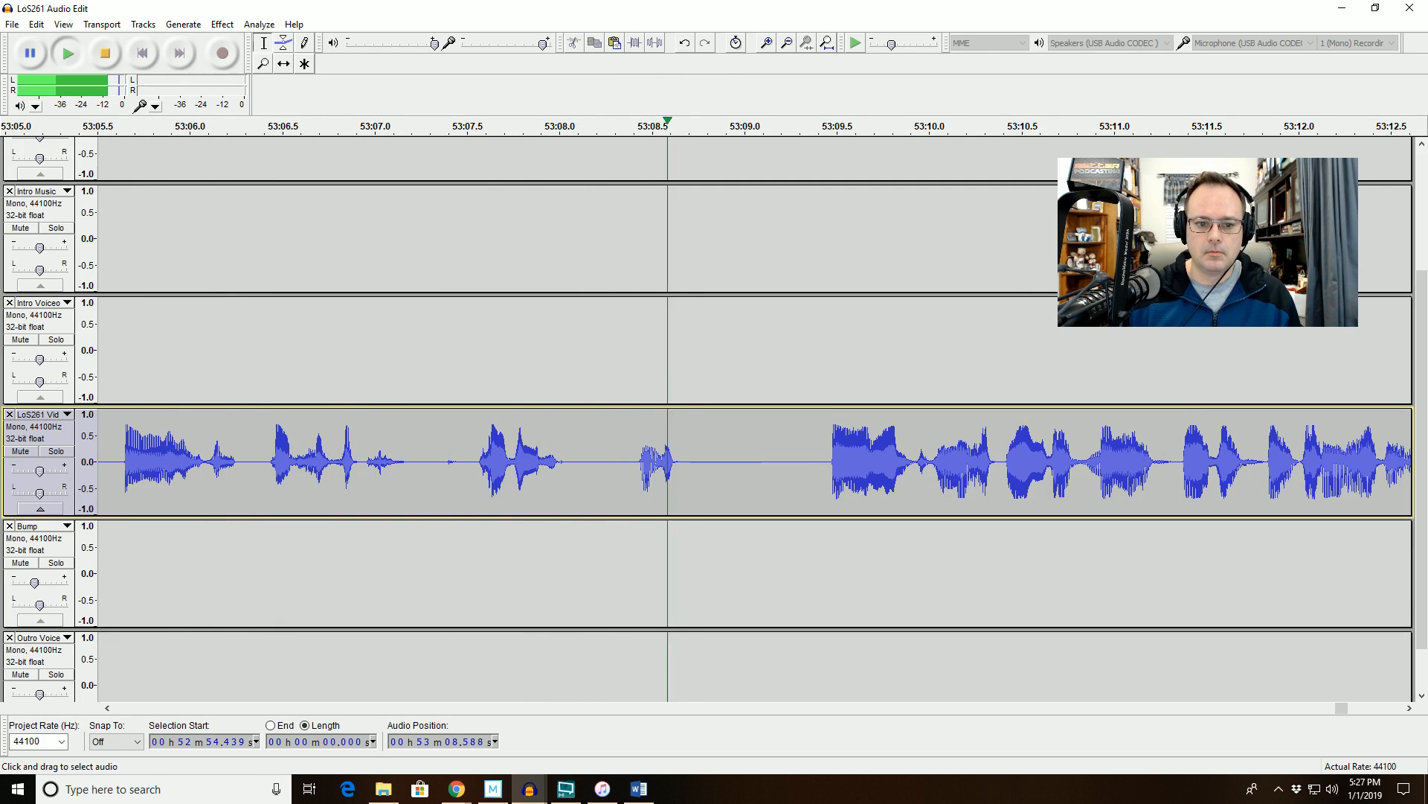
Delete the short faint noise at about 53:07.37 in the speech pause and replay from 53:06.606.
{"action": "left_click_drag", "start_coordinate": [444, 462], "coordinate": [464, 462]}
{"action": "key", "text": "space"}
{"action": "key", "text": "Delete"}
{"action": "left_click", "coordinate": [302, 458]}
{"action": "key", "text": "space"}
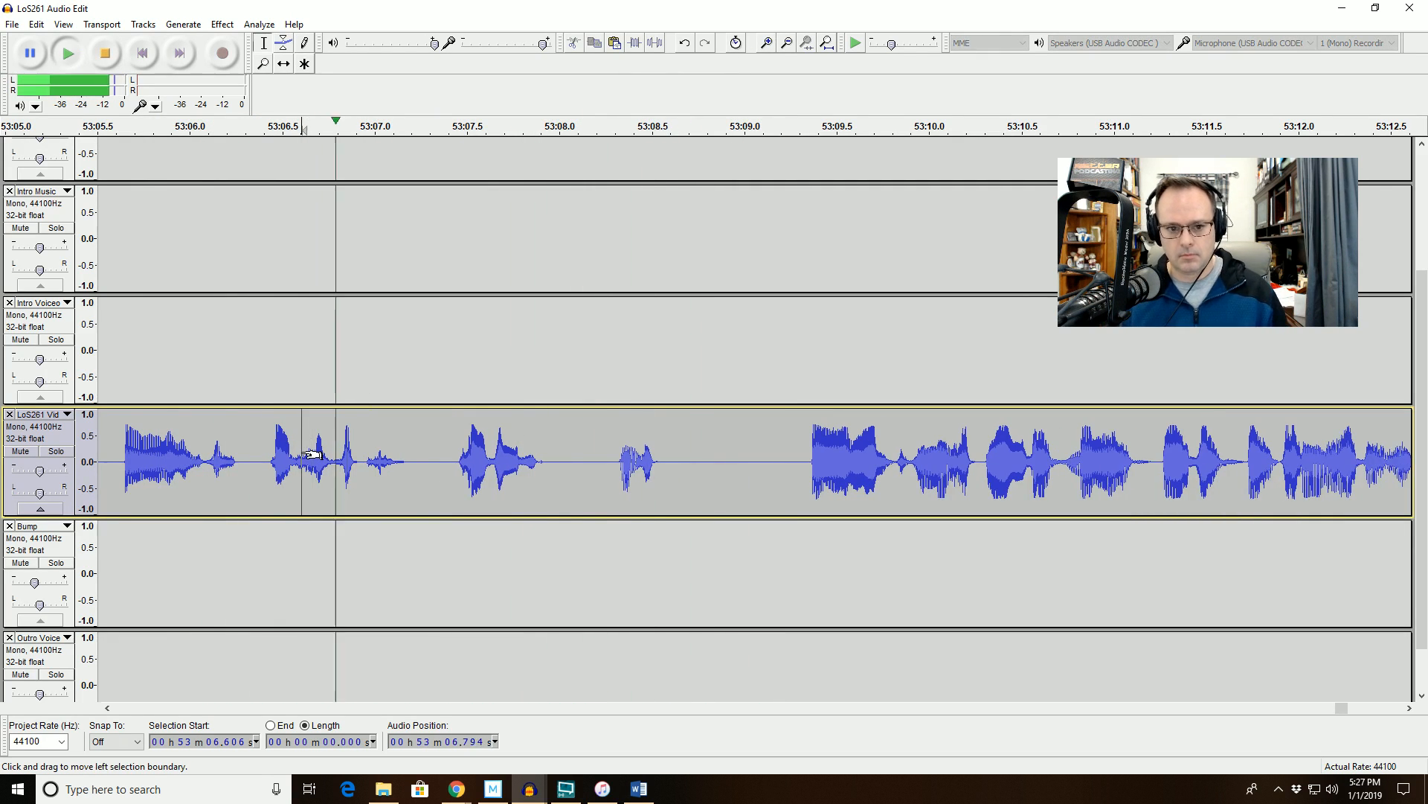
Delete the isolated sound of about 0.63 seconds starting at about 53:07.94 and replay from 53:06.501 toward the segment's end.
{"action": "left_click_drag", "start_coordinate": [550, 476], "coordinate": [666, 488]}
{"action": "key", "text": "space"}
{"action": "key", "text": "Delete"}
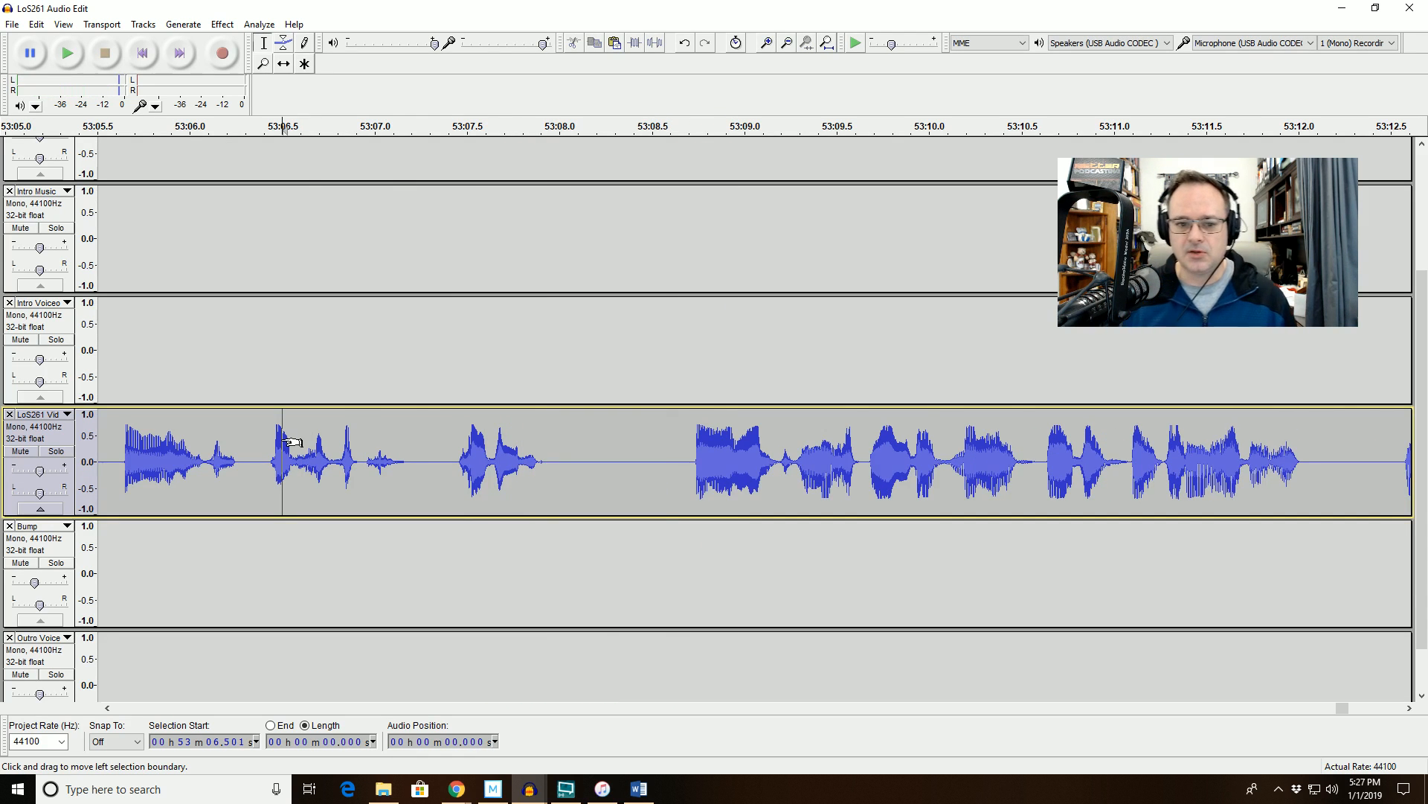
{"action": "key", "text": "space"}
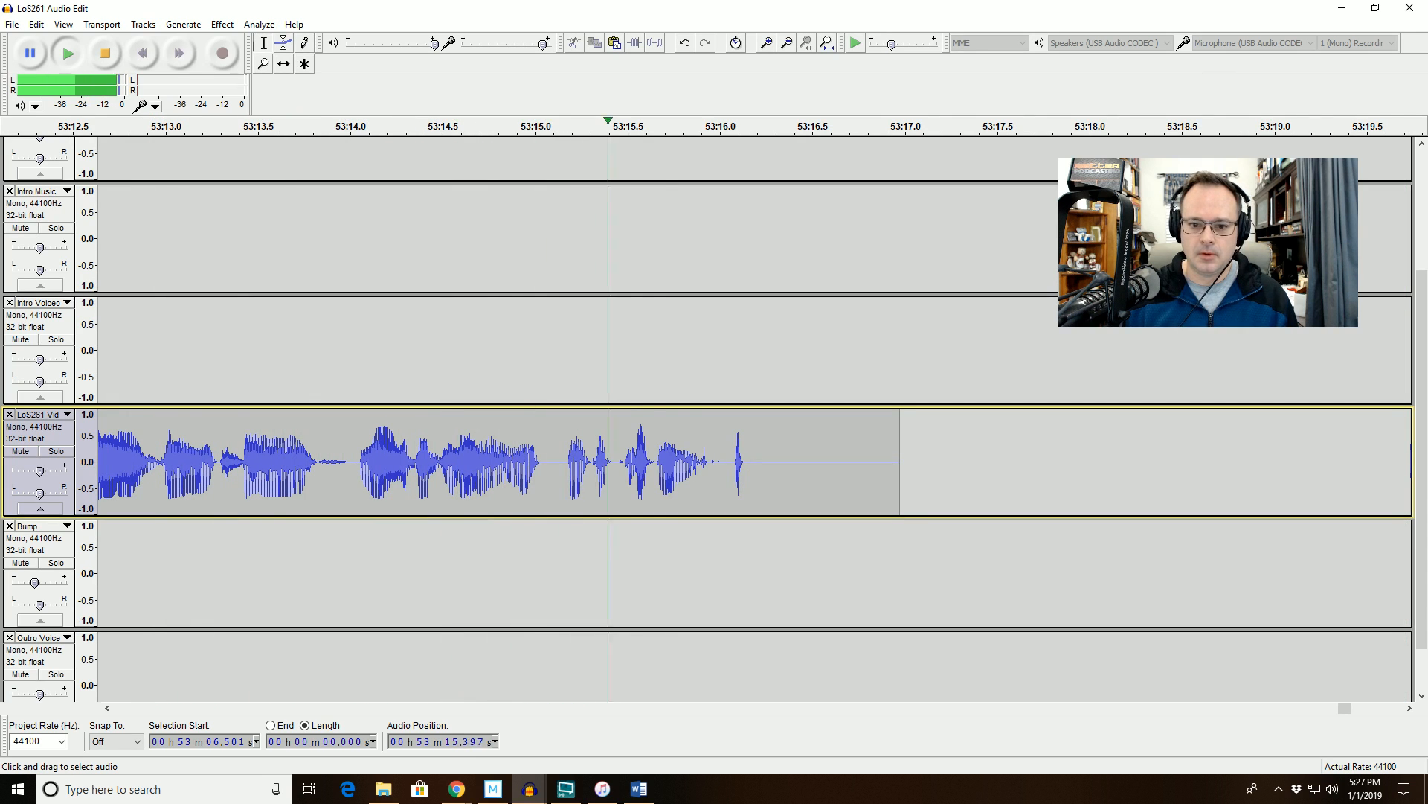
{"action": "key", "text": "space"}
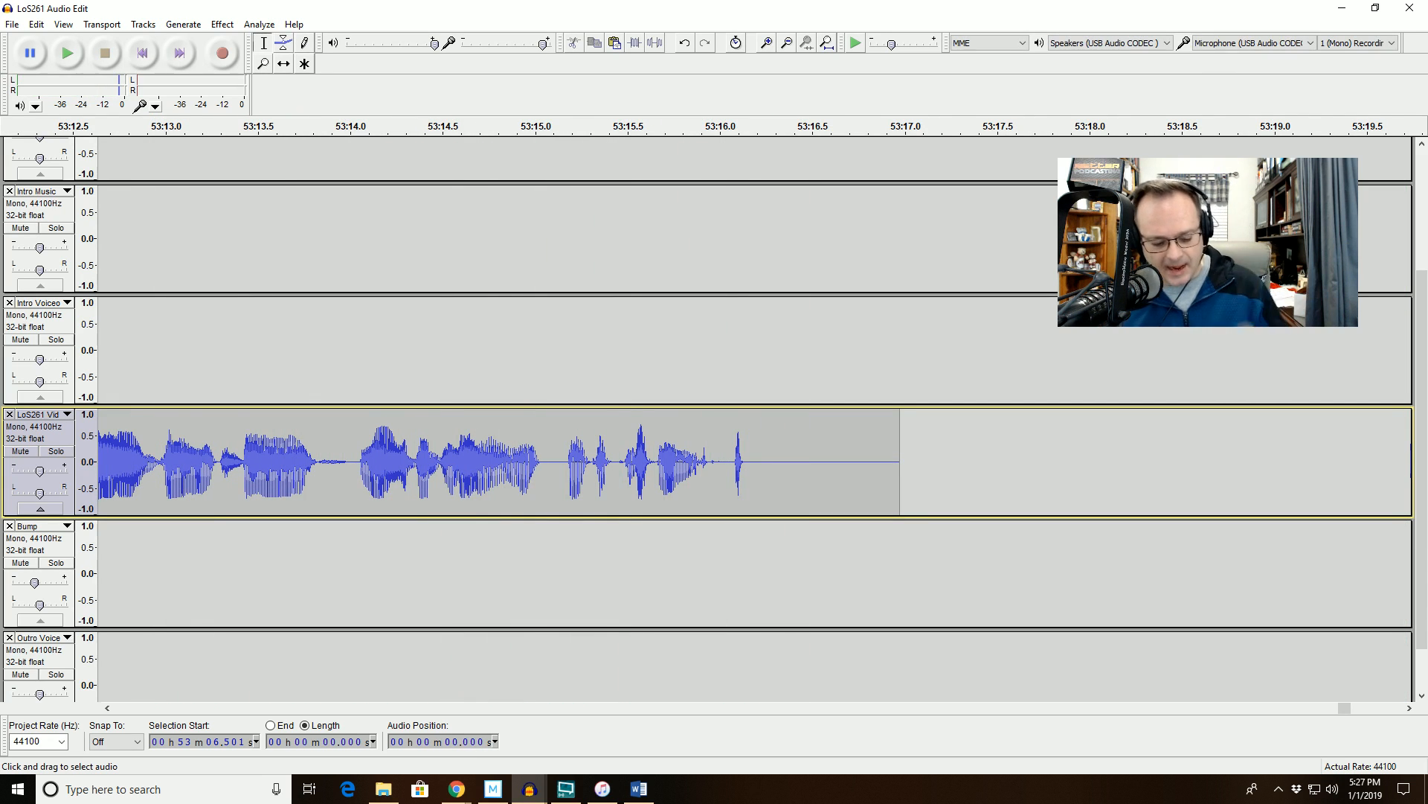
Copy the 10.571-second clip starting at 2:35.810 from the bump template project, paste it into the Bump track at 53:16.311, and play the transition.
{"action": "key", "text": "alt+Tab"}
{"action": "key", "text": "alt+Tab"}
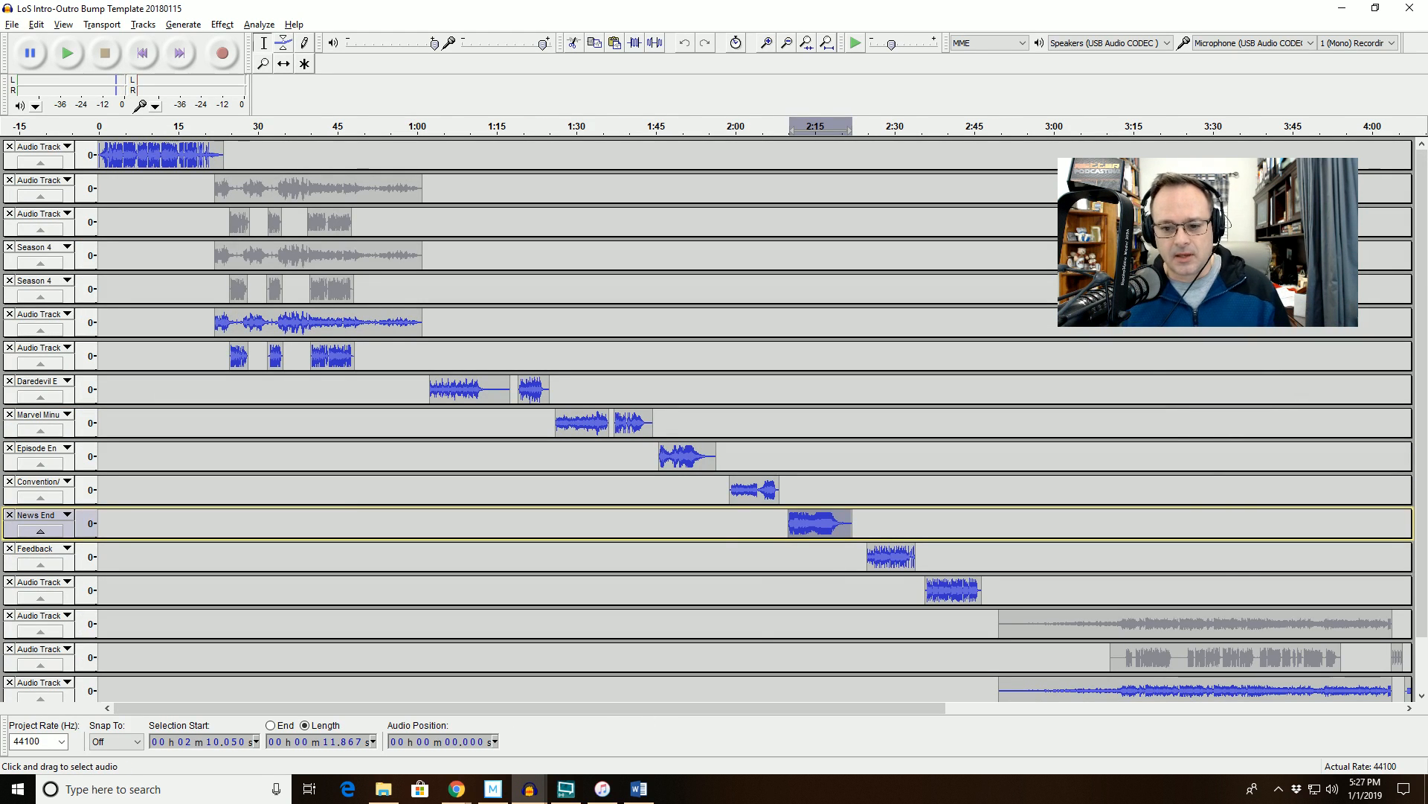
{"action": "double_click", "coordinate": [954, 590]}
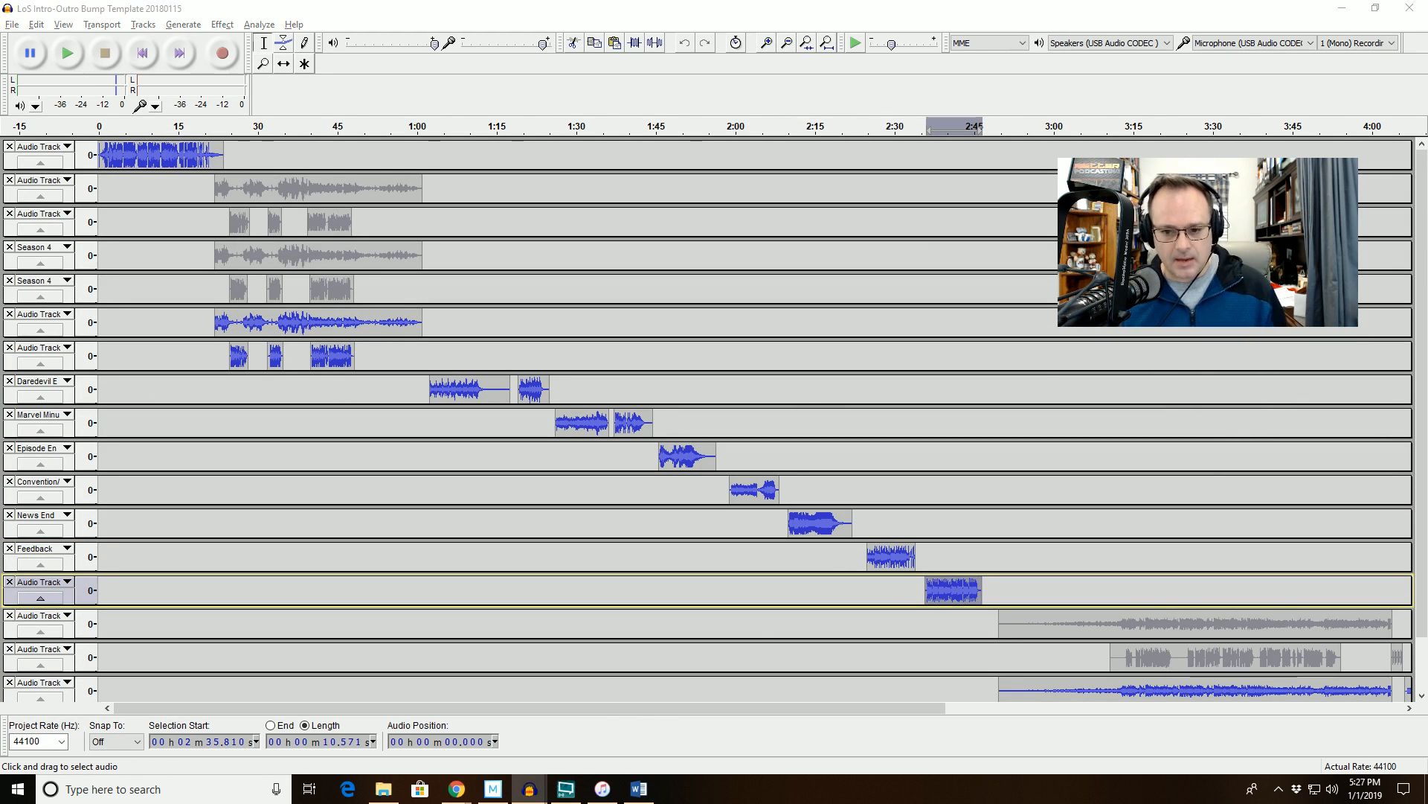
{"action": "key", "text": "alt+Tab"}
{"action": "left_click", "coordinate": [777, 573]}
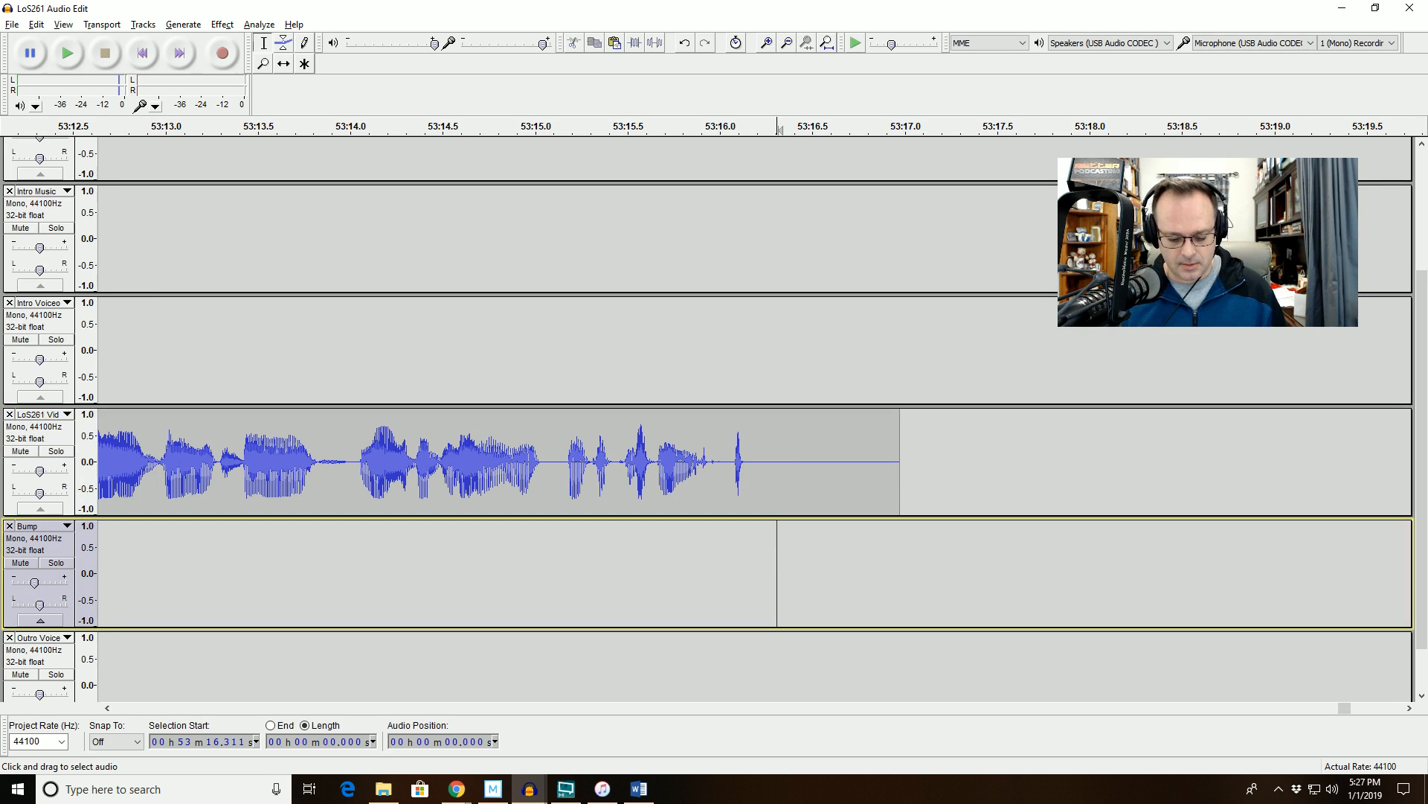
{"action": "key", "text": "ctrl+v"}
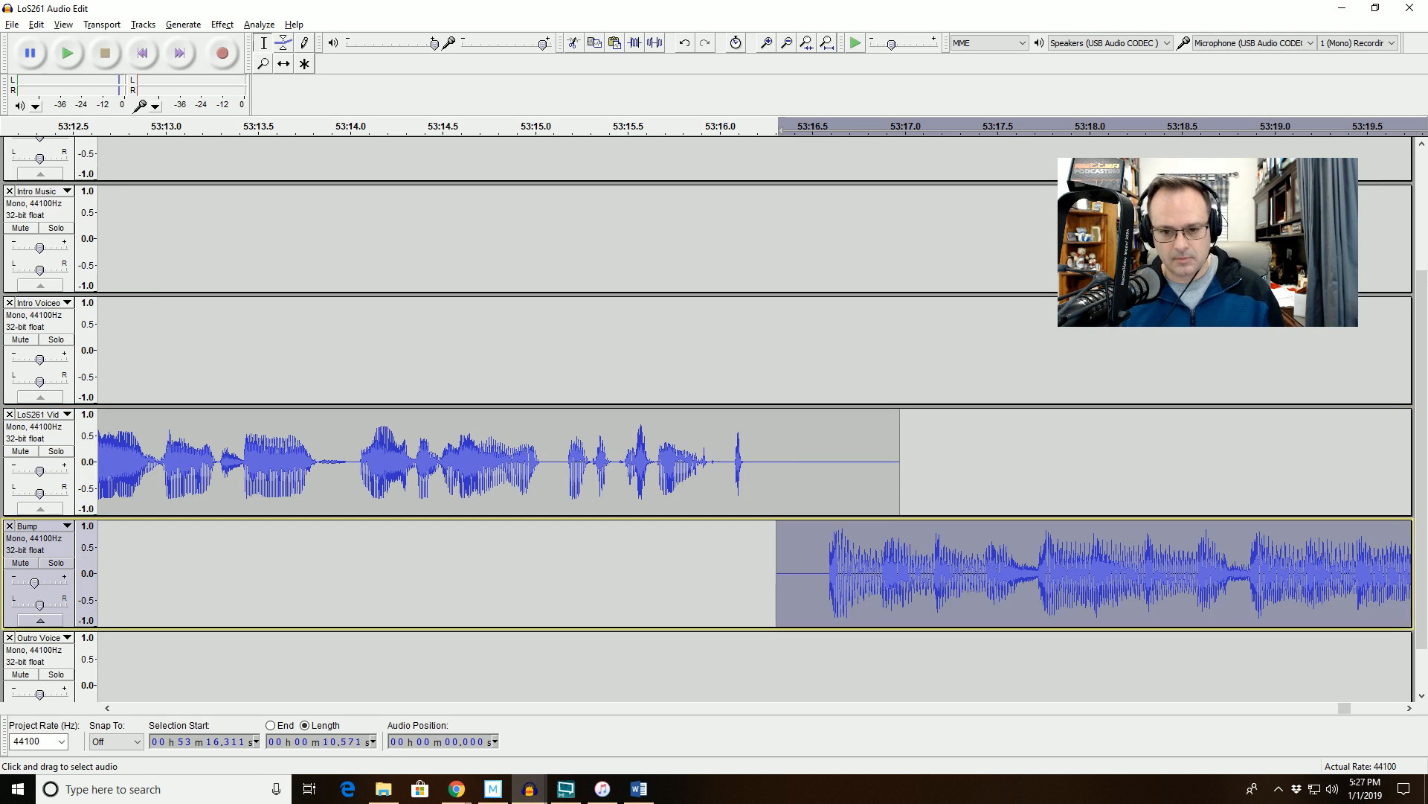
{"action": "left_click", "coordinate": [374, 129]}
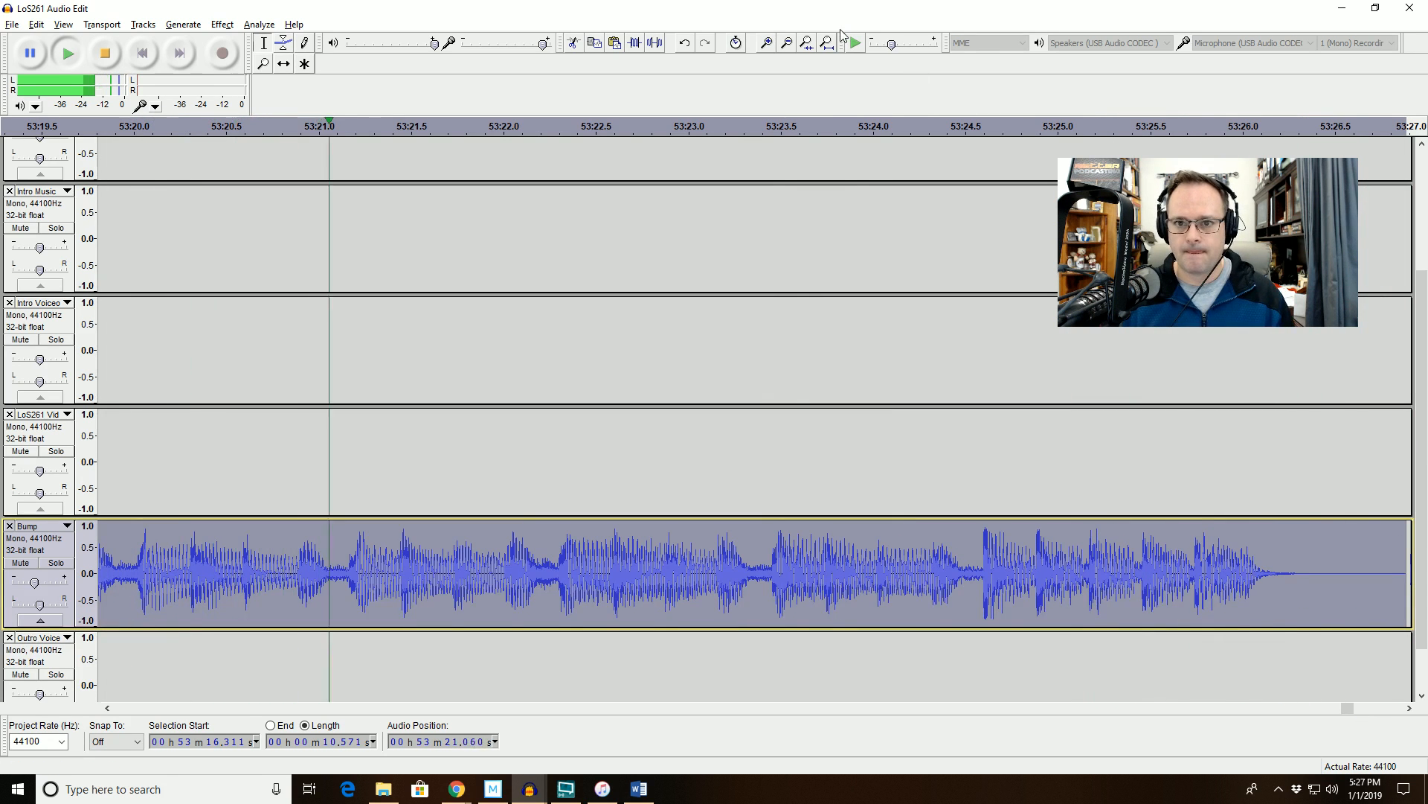
Truncate the silences in the final speech segment starting at 53:51.965.
{"action": "left_click", "coordinate": [788, 47]}
{"action": "left_click", "coordinate": [788, 46]}
{"action": "key", "text": "space"}
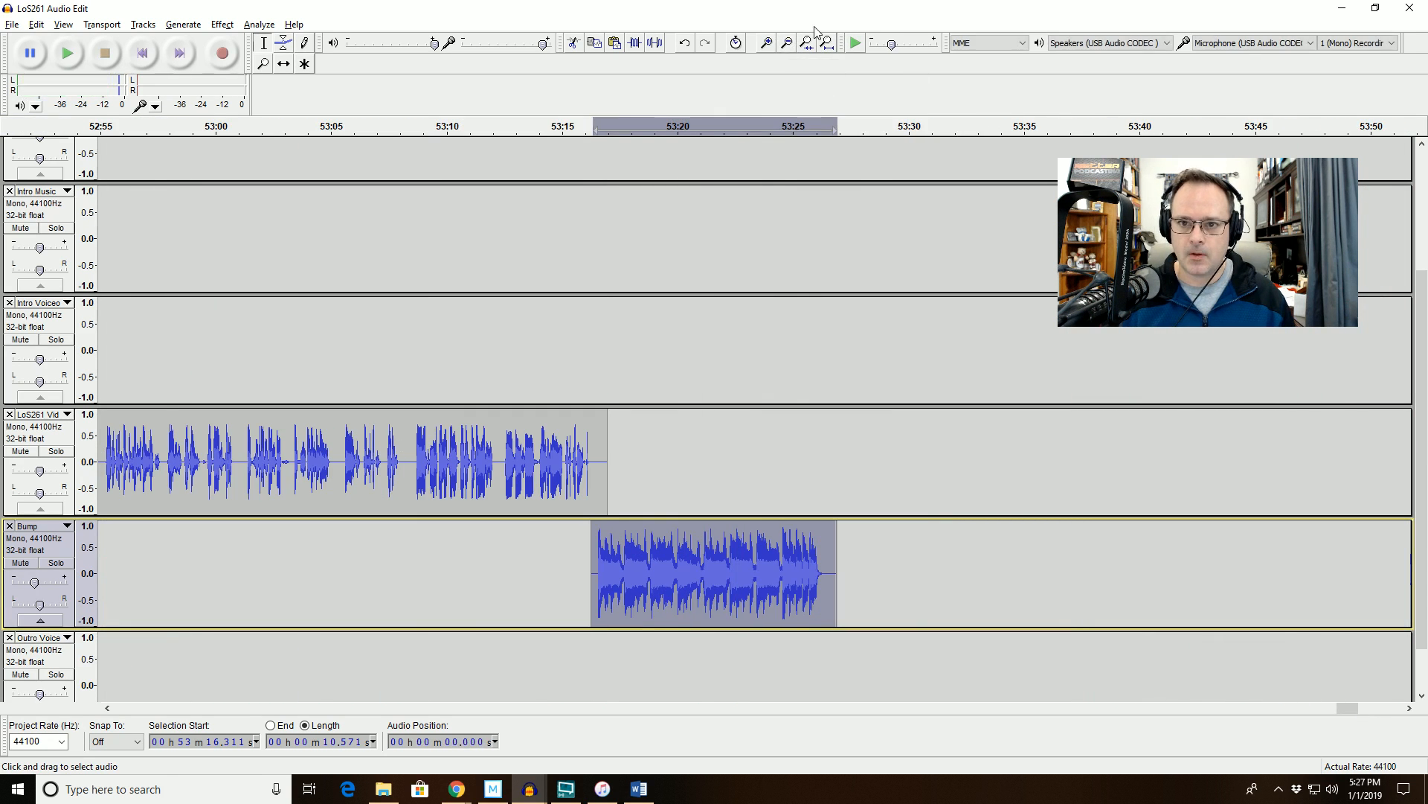
{"action": "left_click", "coordinate": [787, 45]}
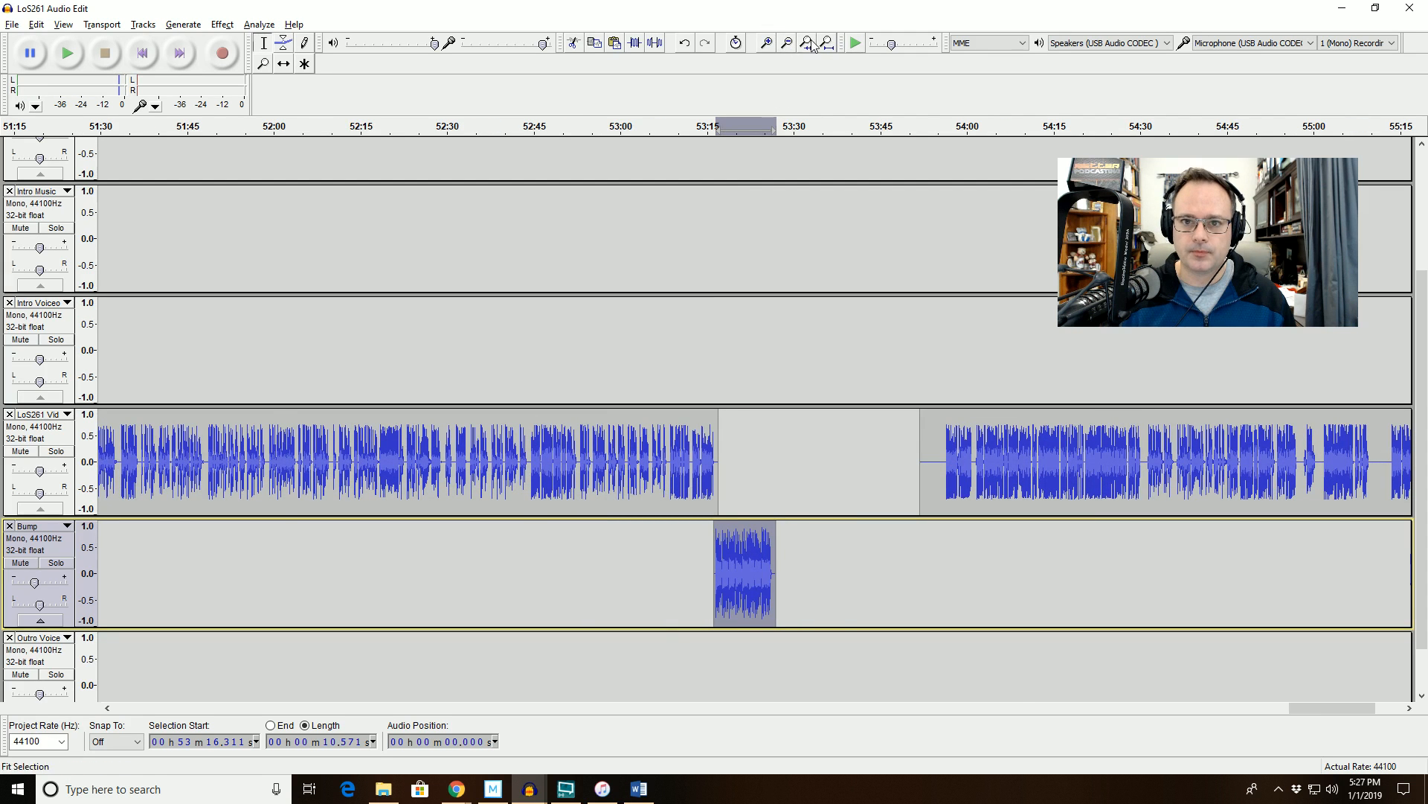
{"action": "left_click", "coordinate": [789, 47]}
{"action": "left_click", "coordinate": [789, 47]}
{"action": "double_click", "coordinate": [863, 456]}
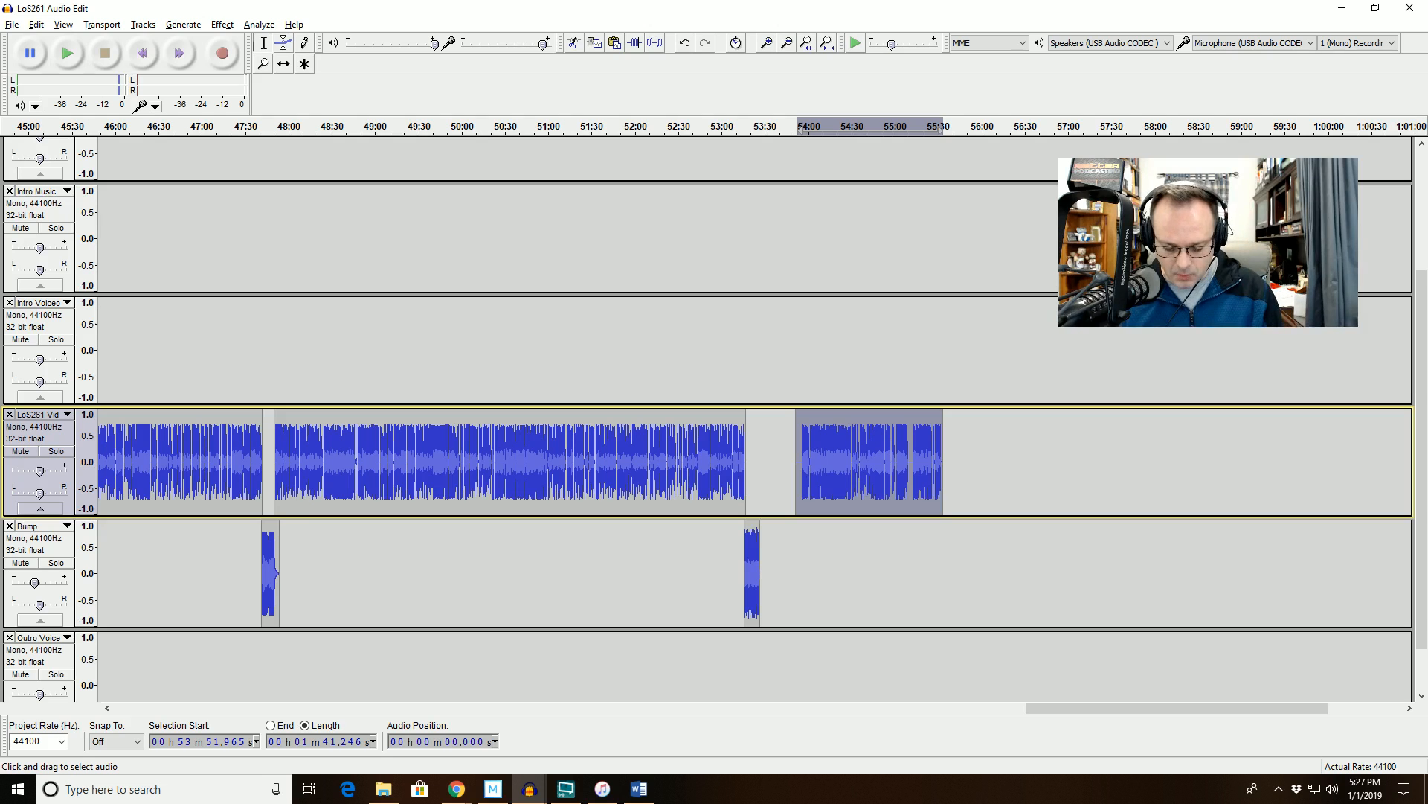
{"action": "key", "text": "ctrl+shift+t"}
{"action": "left_click", "coordinate": [712, 475]}
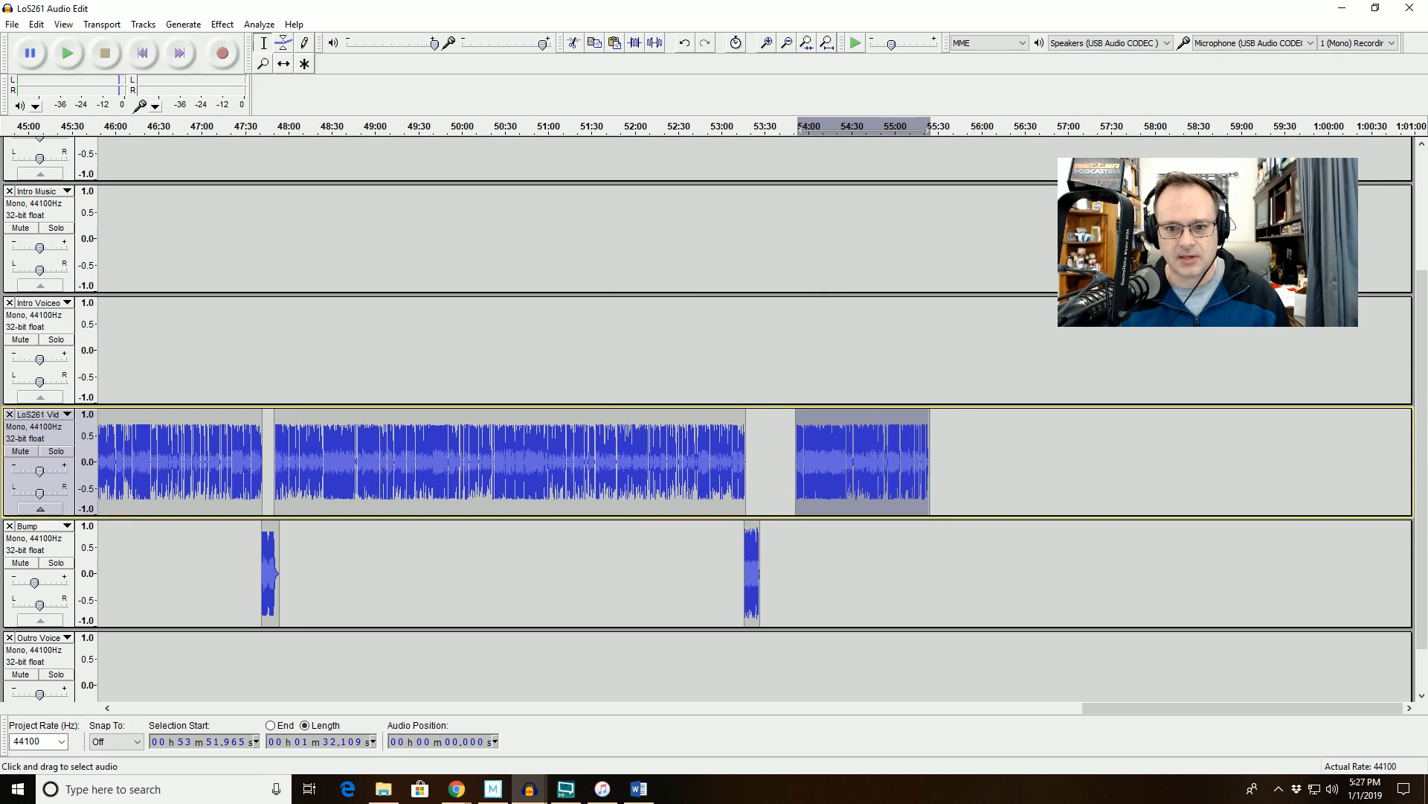
Shift the final speech segment to start at 53:25.483, overlapping the bump music's tail, and play the transition from about 53:21.4.
{"action": "left_click_drag", "start_coordinate": [863, 462], "coordinate": [826, 461]}
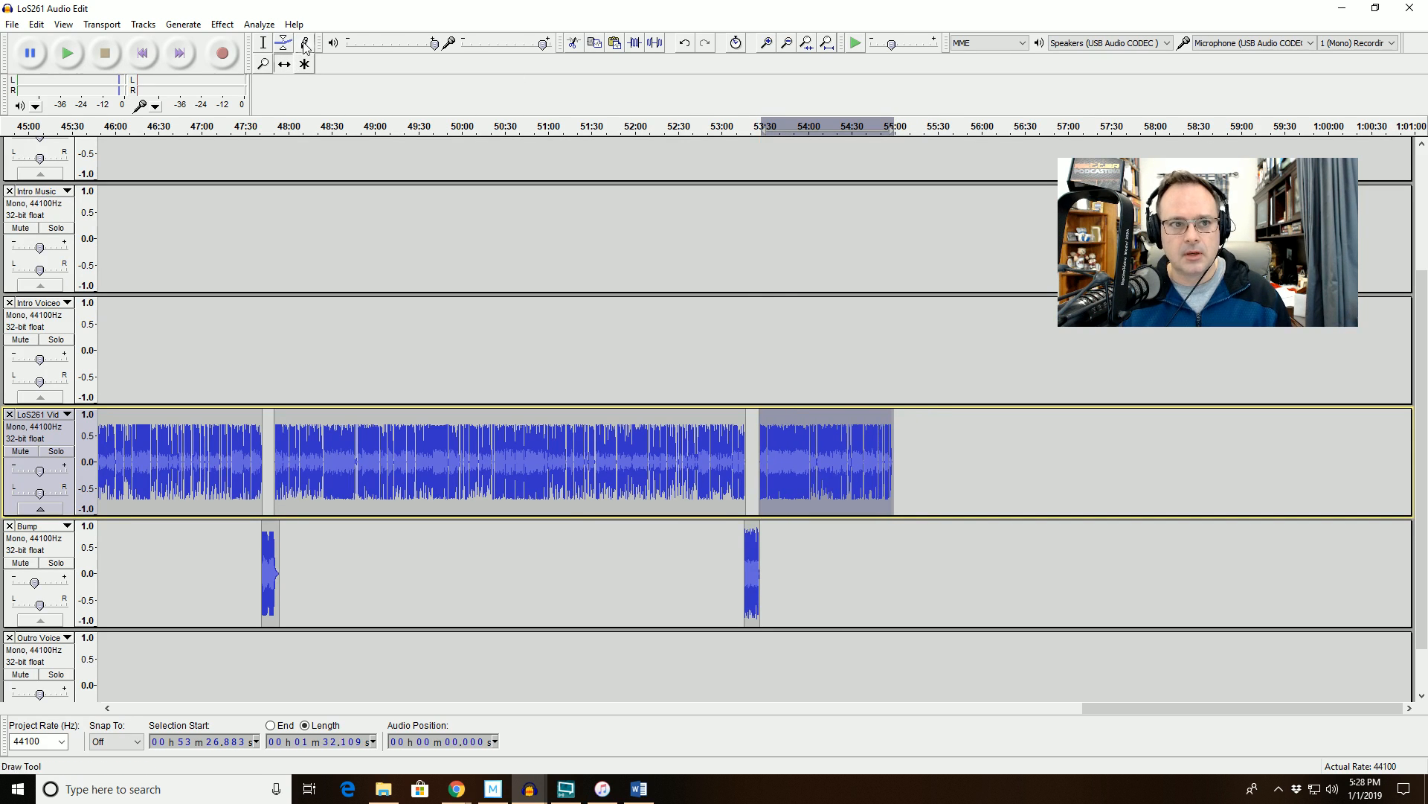
{"action": "left_click", "coordinate": [770, 49]}
{"action": "left_click", "coordinate": [770, 49]}
{"action": "left_click", "coordinate": [770, 49]}
{"action": "left_click", "coordinate": [769, 50]}
{"action": "left_click", "coordinate": [770, 49]}
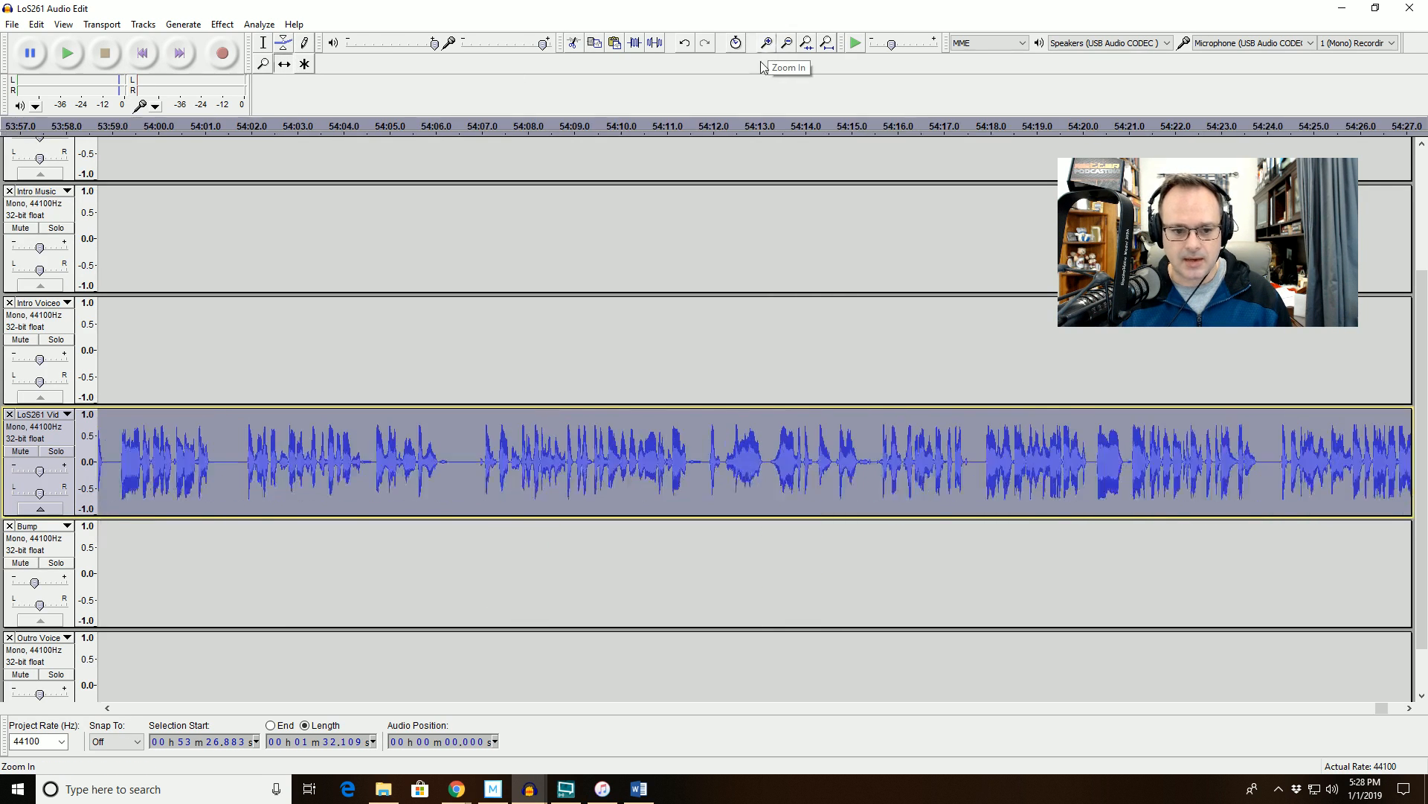
{"action": "left_click", "coordinate": [520, 708]}
{"action": "left_click", "coordinate": [520, 707]}
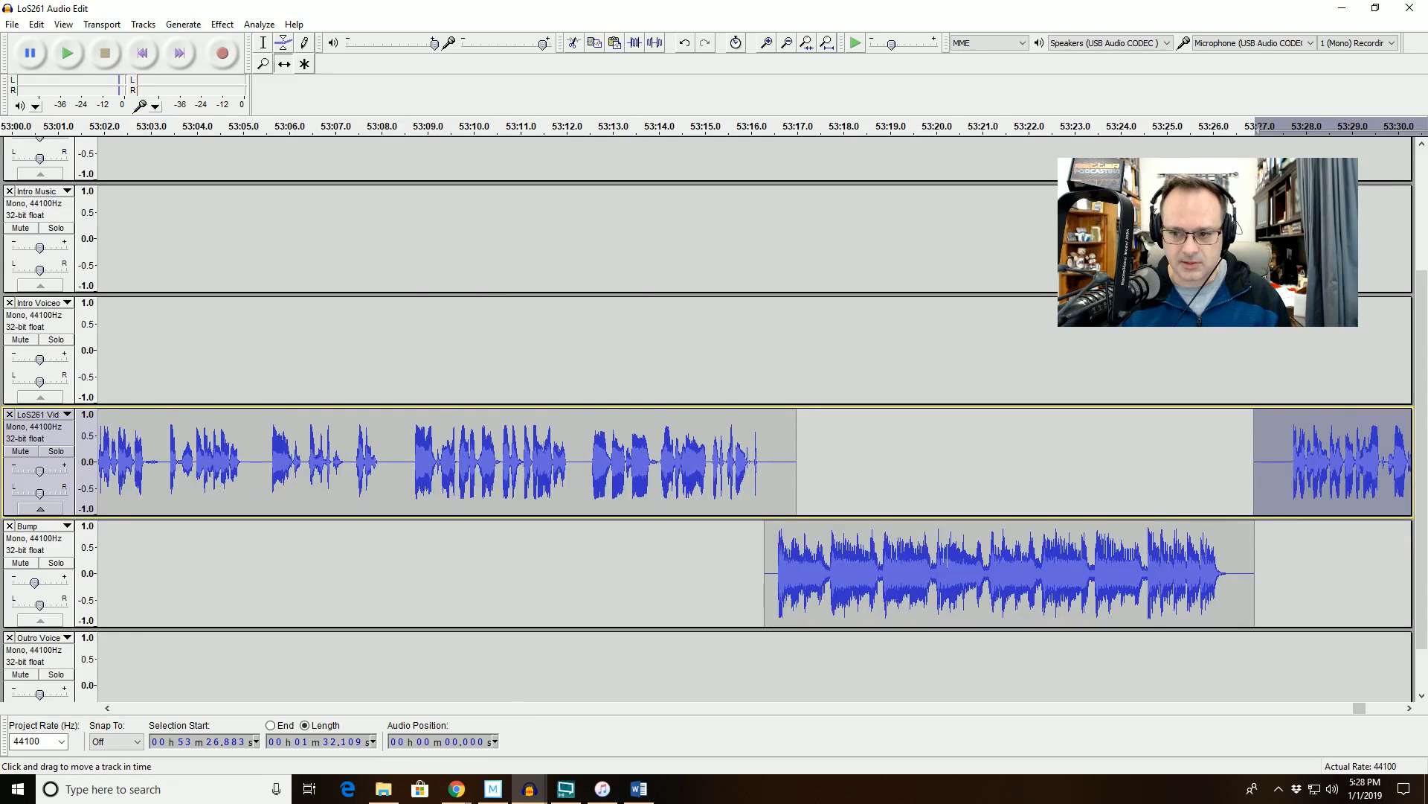
{"action": "left_click_drag", "start_coordinate": [1328, 463], "coordinate": [1263, 463]}
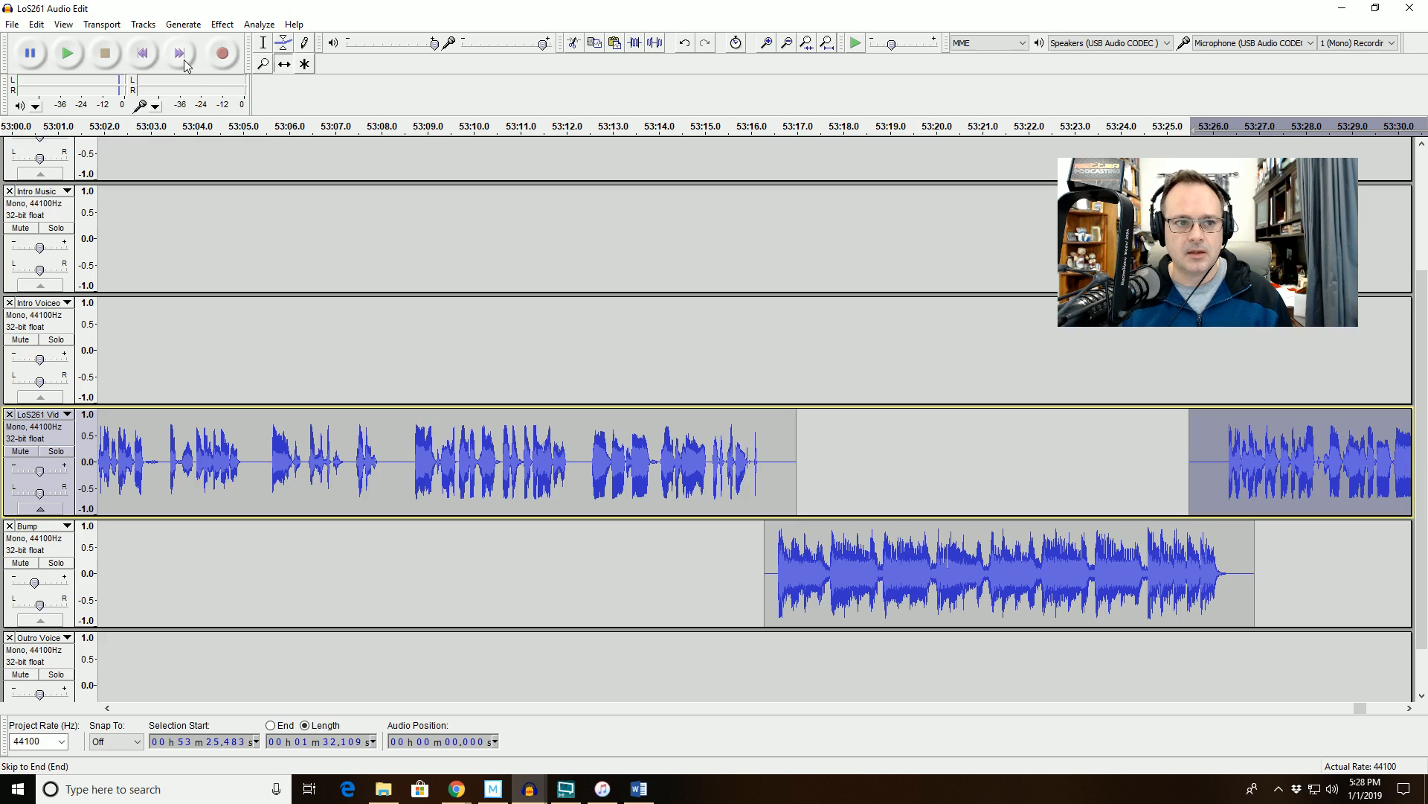
{"action": "left_click", "coordinate": [1001, 132]}
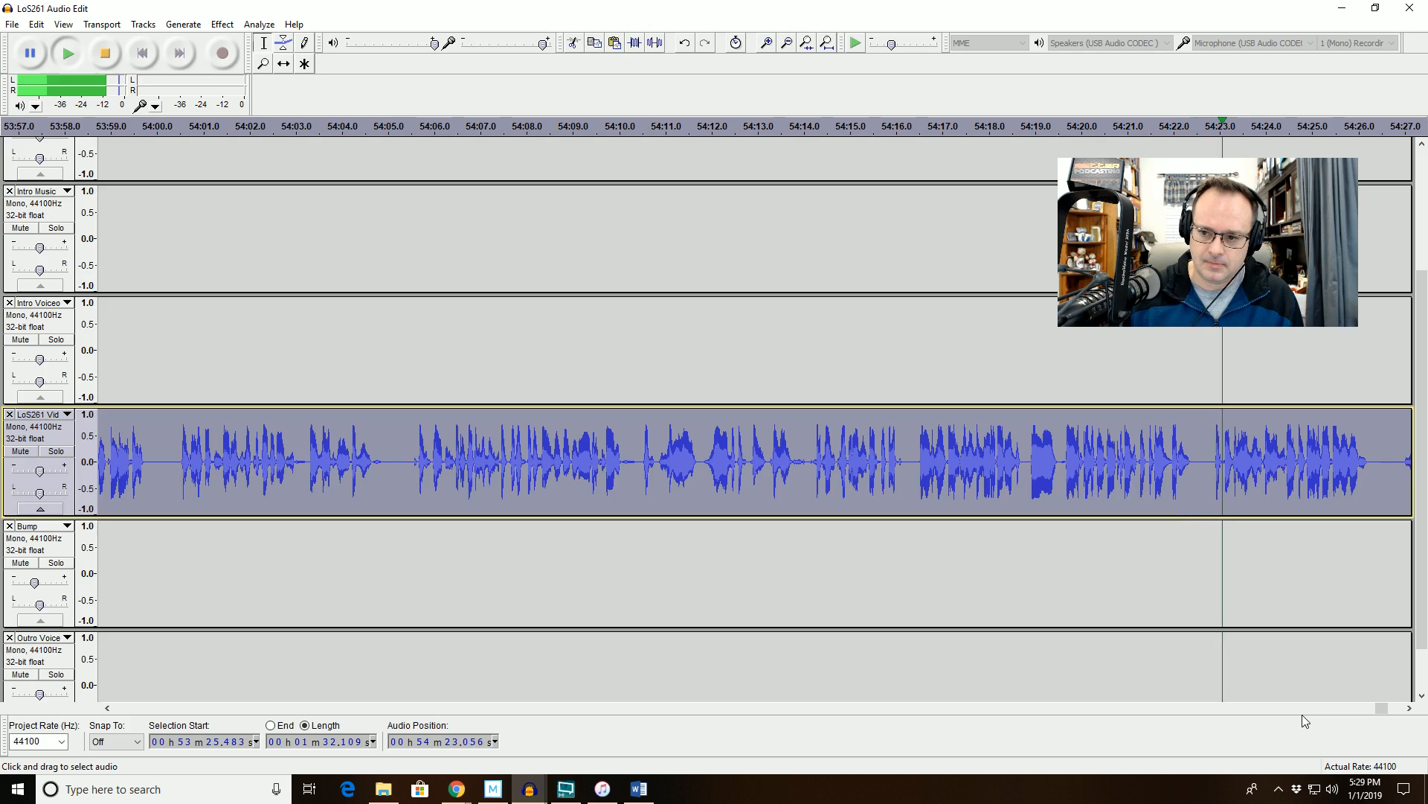
Delete the 0.392-second sound starting at 54:21.958 in the final speech segment and replay from 54:21.416.
{"action": "left_click_drag", "start_coordinate": [1142, 461], "coordinate": [1219, 461]}
{"action": "key", "text": "space"}
{"action": "left_click", "coordinate": [806, 44]}
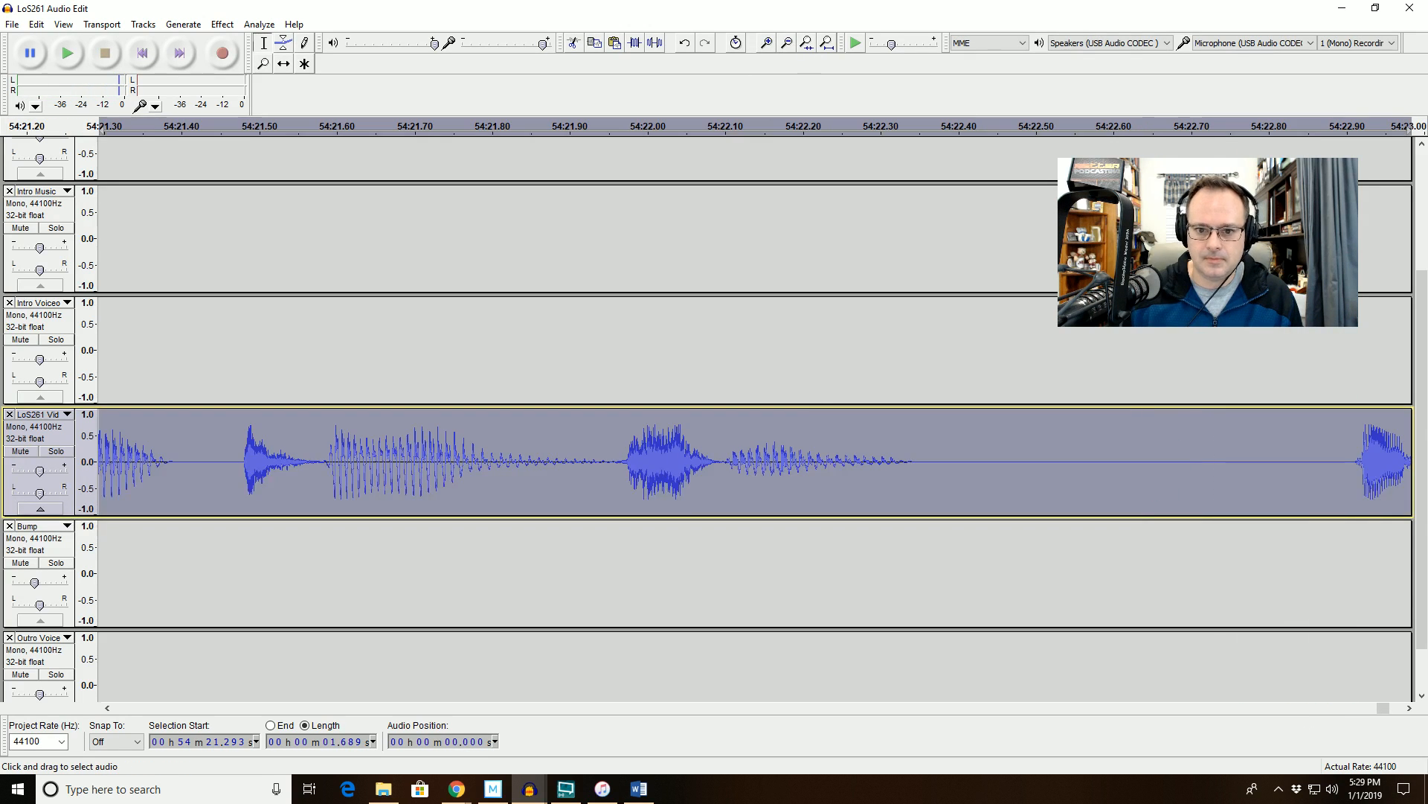
{"action": "left_click_drag", "start_coordinate": [616, 461], "coordinate": [920, 461]}
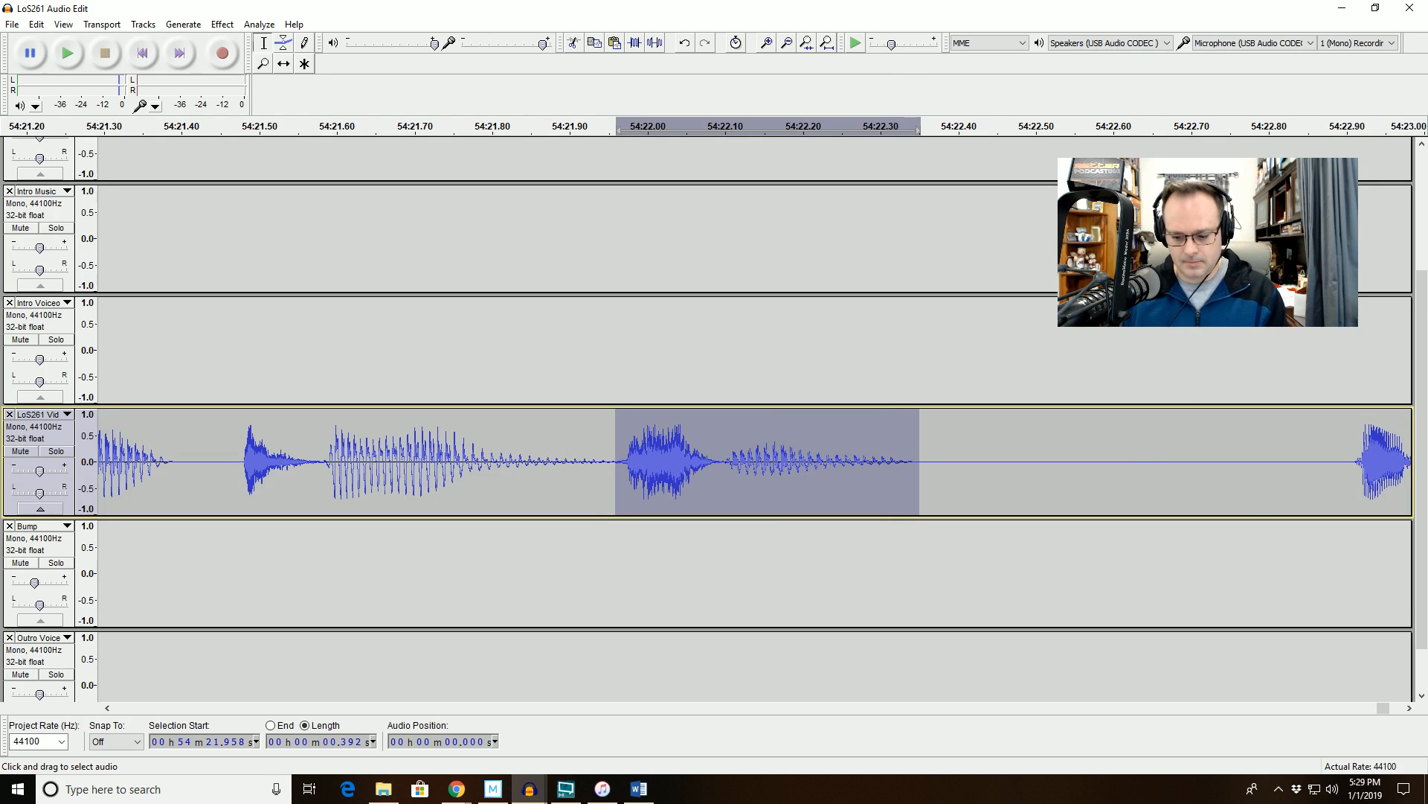
{"action": "key", "text": "Delete"}
{"action": "left_click", "coordinate": [193, 461]}
{"action": "key", "text": "space"}
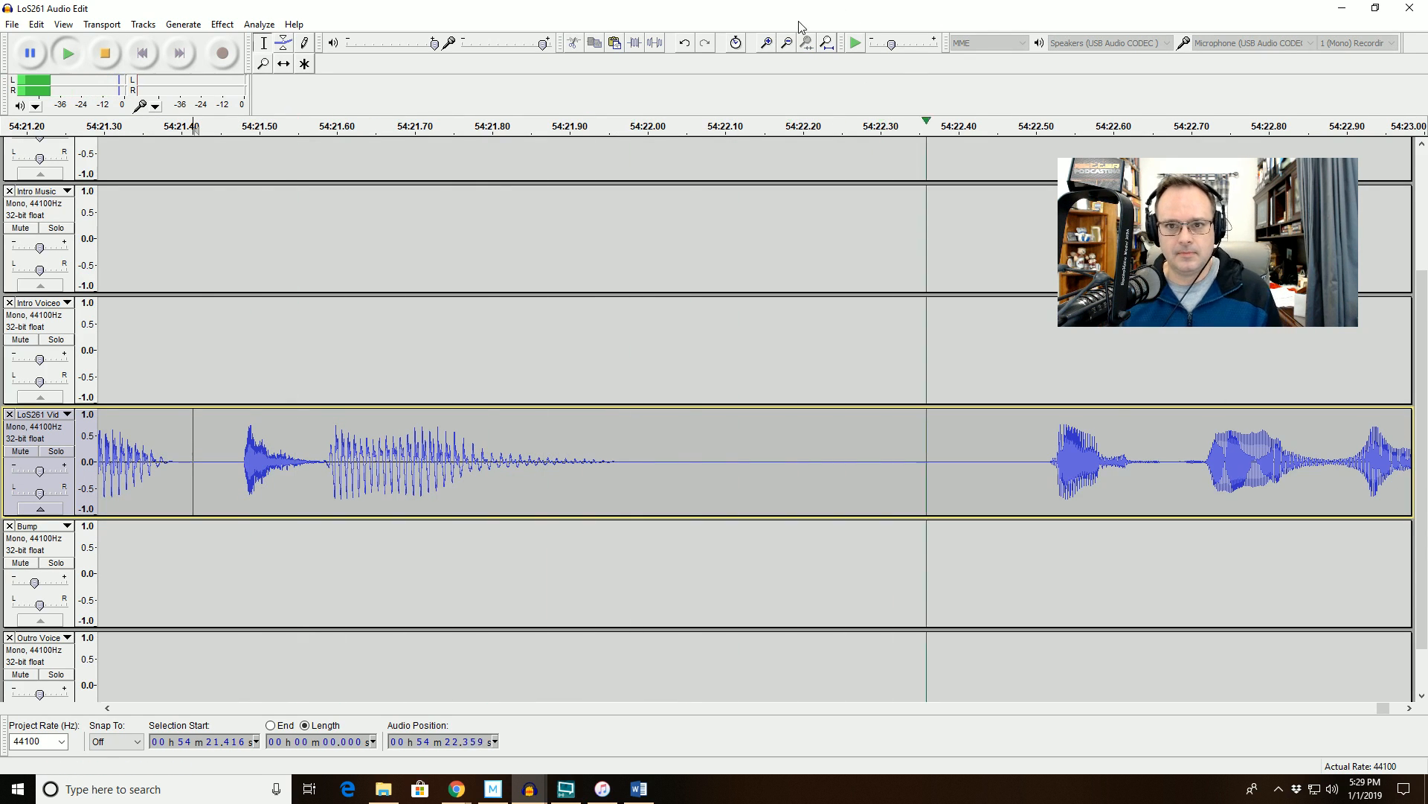
Listen to the remaining speech through the segment's end and place the cursor just past it at 54:57.388.
{"action": "left_click", "coordinate": [788, 47]}
{"action": "left_click", "coordinate": [788, 47]}
{"action": "left_click", "coordinate": [787, 46]}
{"action": "left_click", "coordinate": [788, 46]}
{"action": "left_click", "coordinate": [788, 46]}
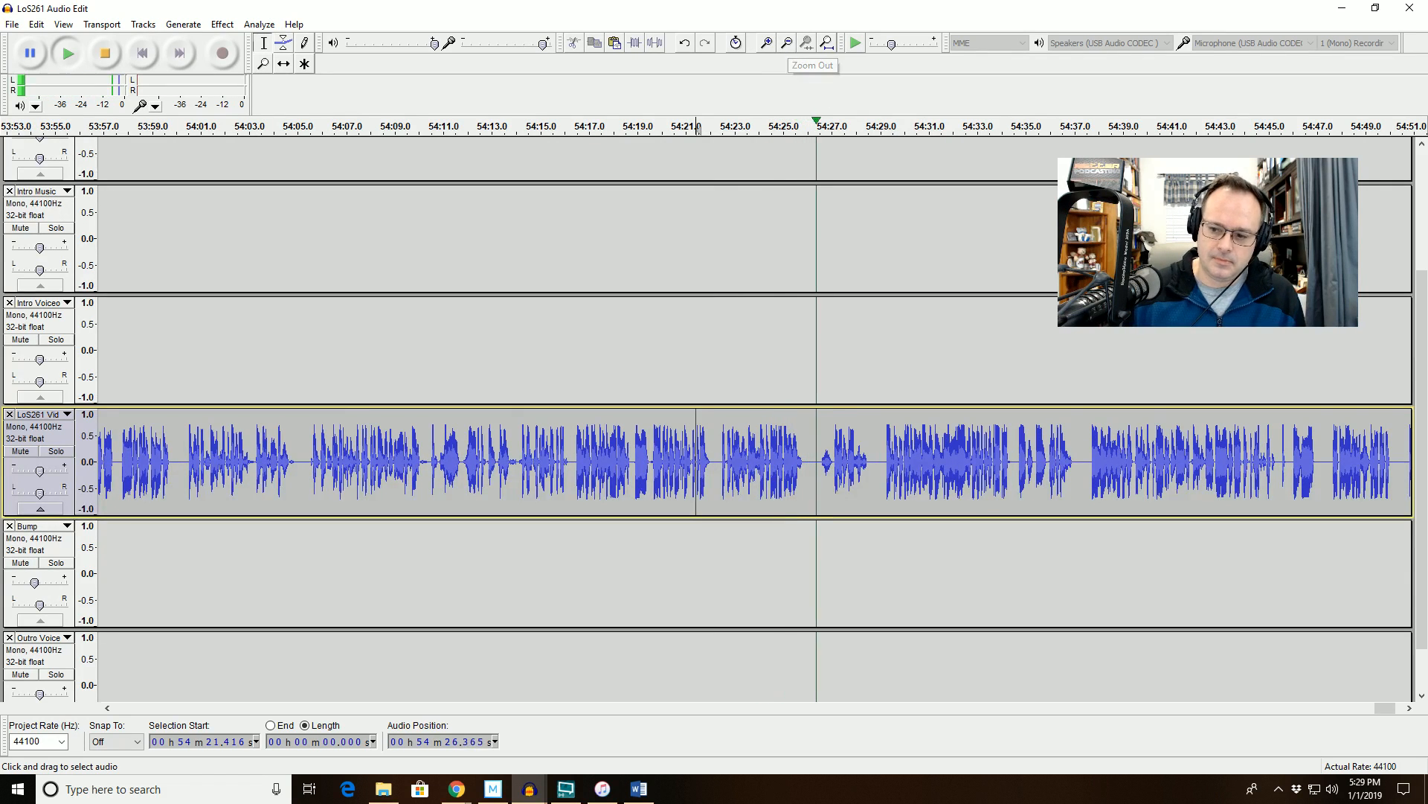
{"action": "left_click", "coordinate": [1400, 708]}
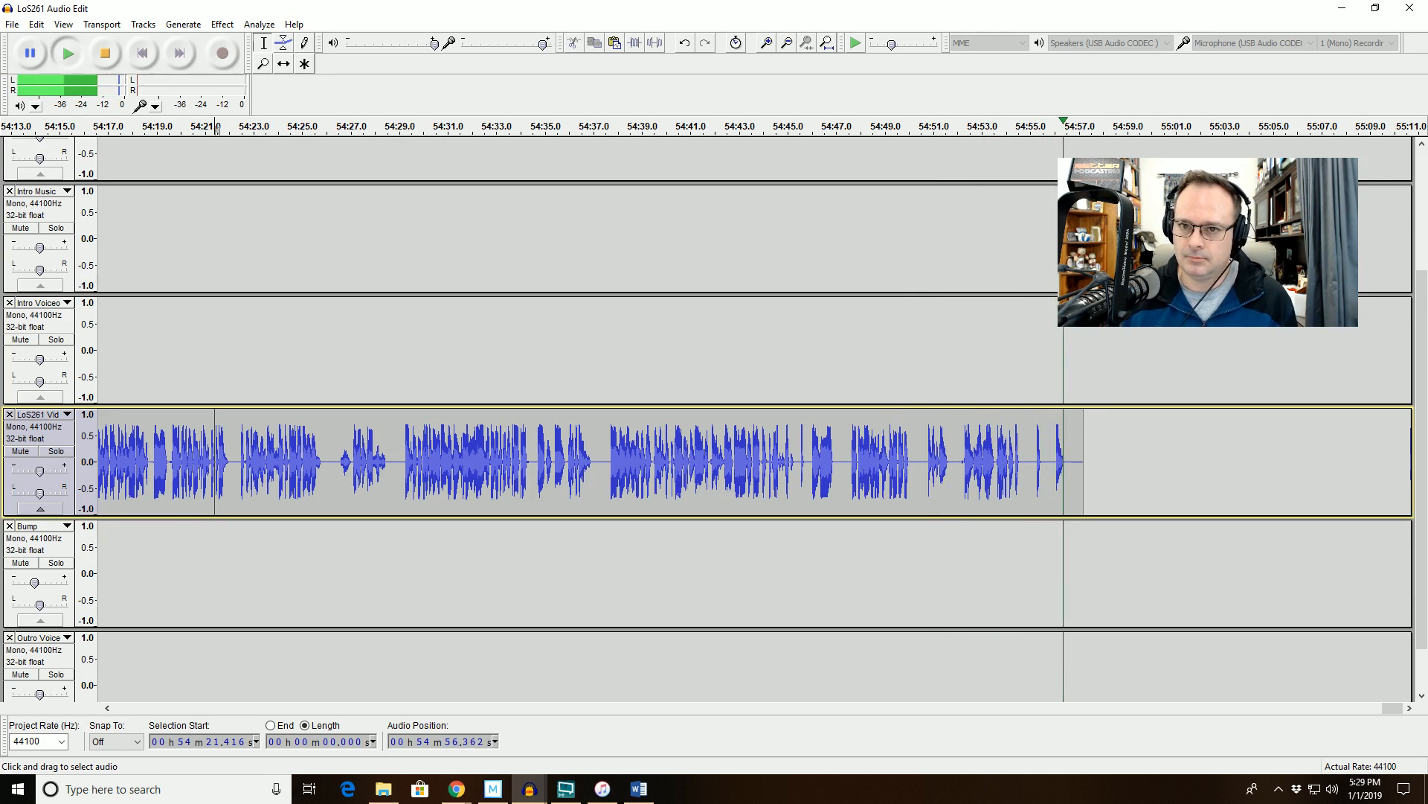
{"action": "left_click", "coordinate": [1088, 461]}
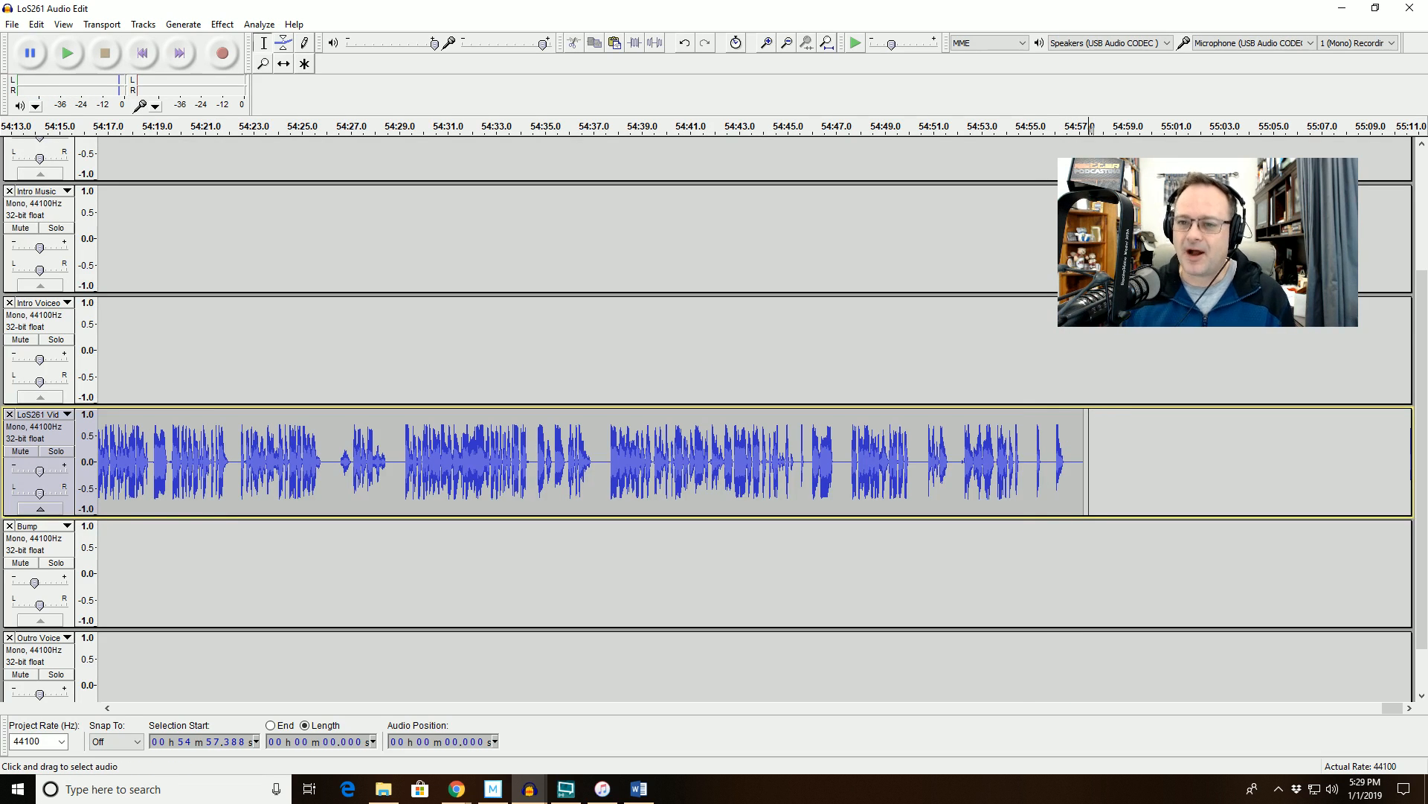
In the bump template project, copy the unmuted outro music and voiceover from 2:49.711 over a length of 1:42.683.
{"action": "left_click", "coordinate": [787, 44]}
{"action": "left_click", "coordinate": [788, 44]}
{"action": "left_click", "coordinate": [787, 44]}
{"action": "left_click", "coordinate": [787, 44]}
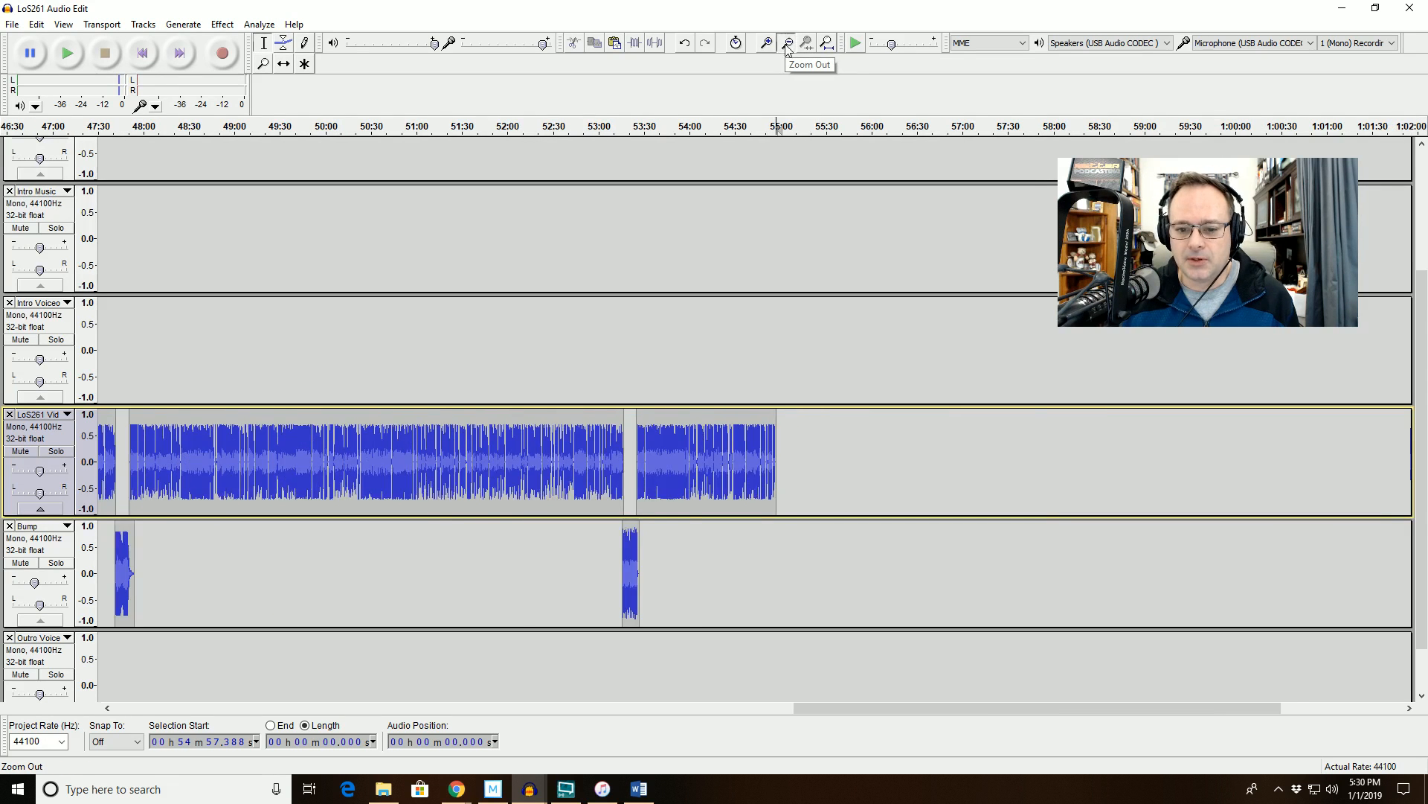
{"action": "left_click", "coordinate": [787, 44]}
{"action": "scroll", "coordinate": [868, 357], "scroll_direction": "down", "scroll_amount": 2}
{"action": "key", "text": "alt+Tab"}
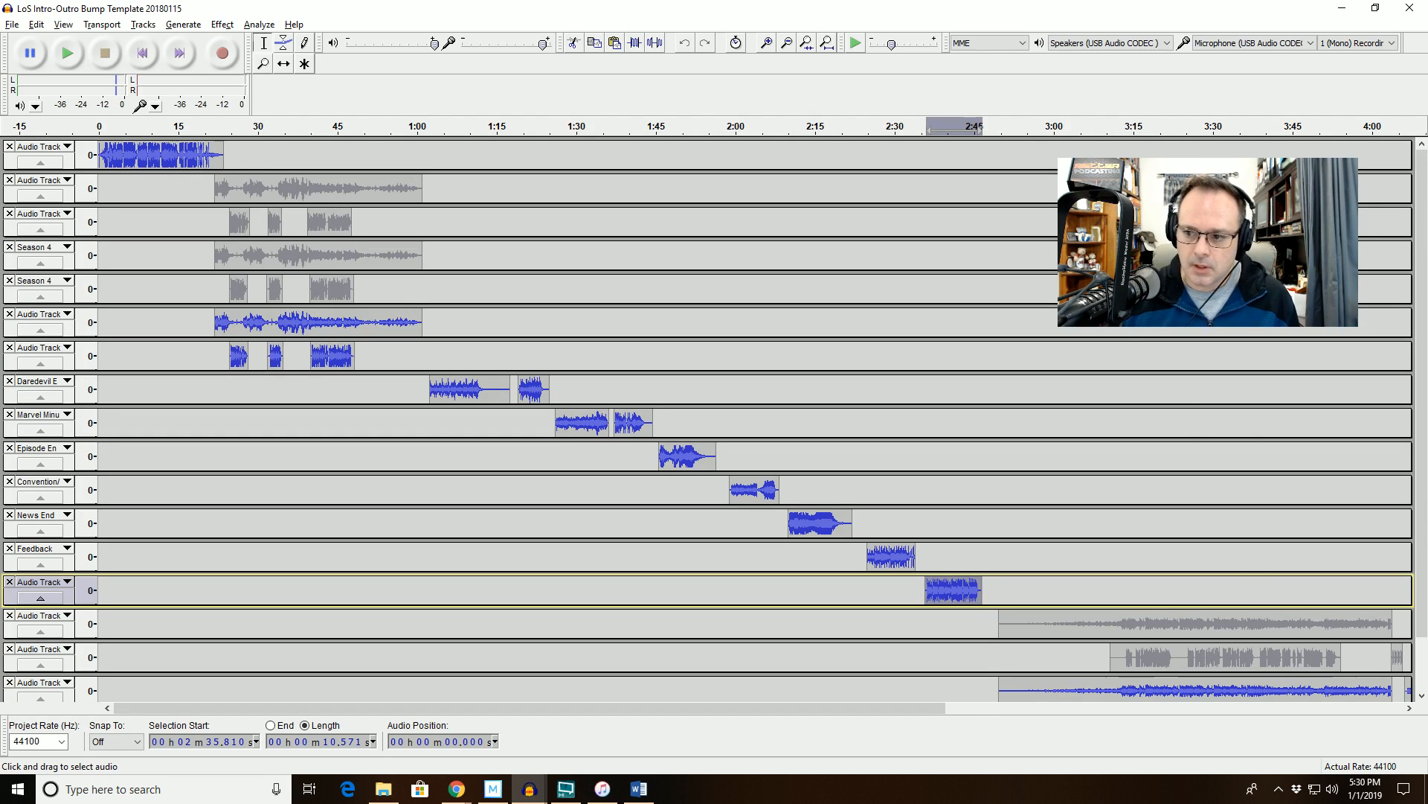
{"action": "scroll", "coordinate": [744, 417], "scroll_direction": "down", "scroll_amount": 2}
{"action": "left_click_drag", "start_coordinate": [999, 631], "coordinate": [1055, 664]}
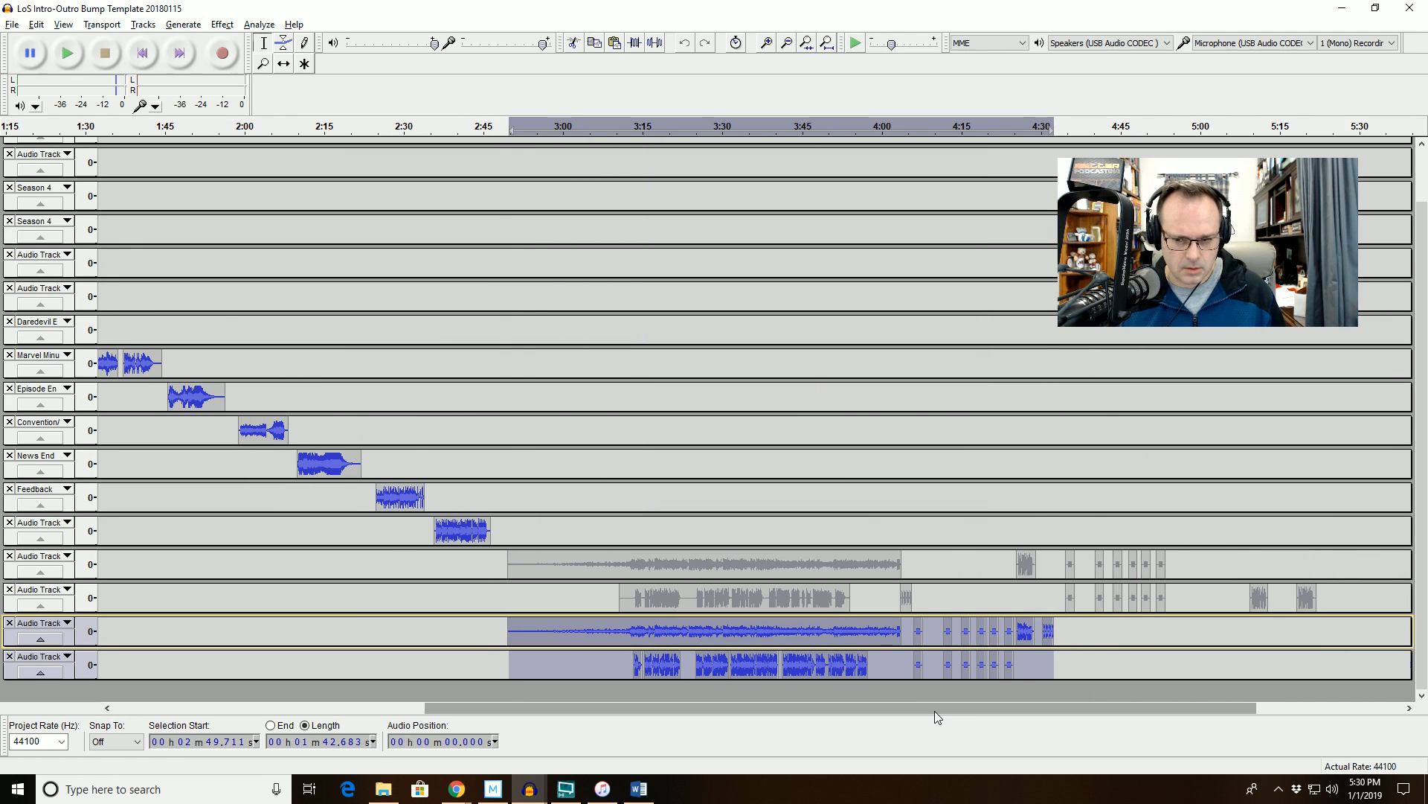
Paste the outro music and voiceover into the episode's Bump and Outro Voice tracks at 54:27.618.
{"action": "key", "text": "alt+Tab"}
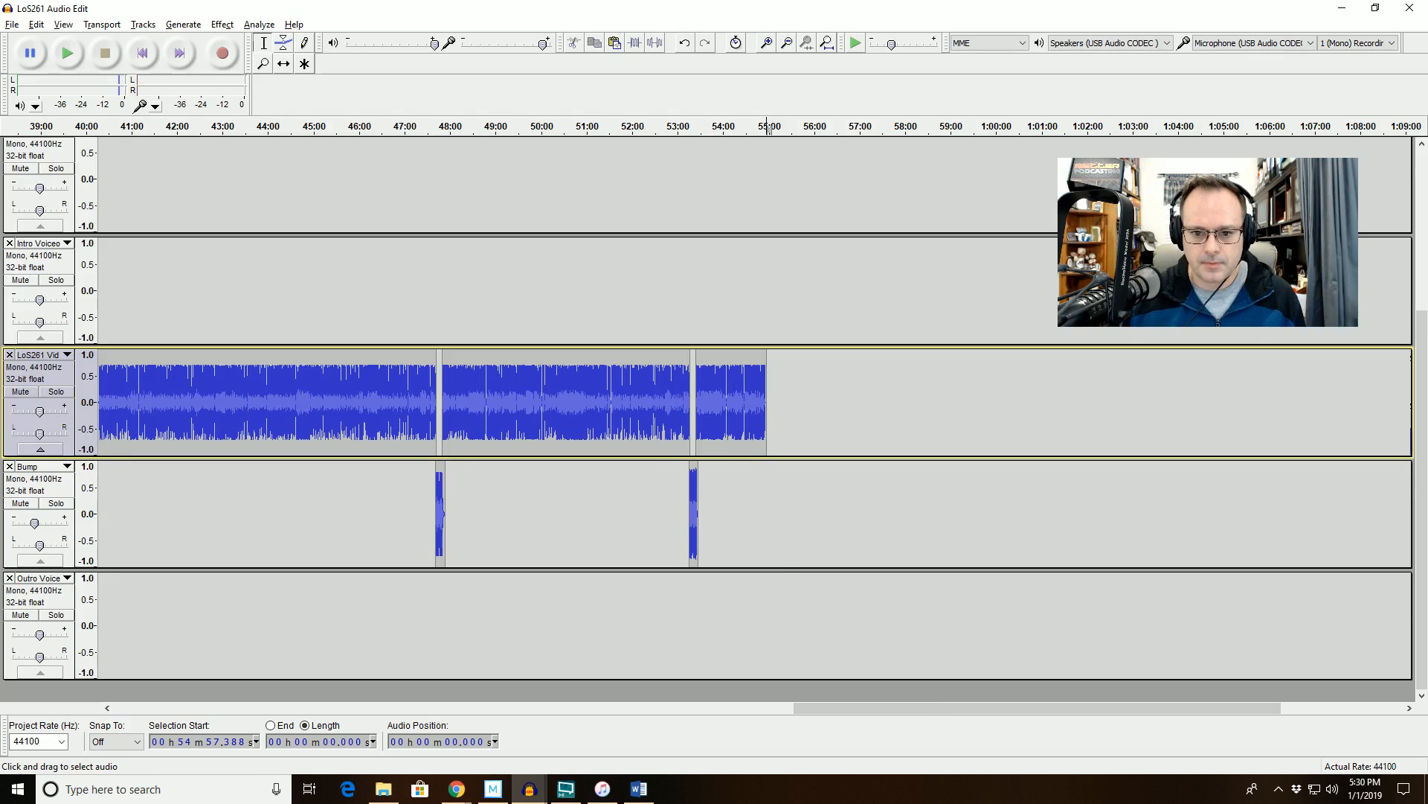
{"action": "left_click_drag", "start_coordinate": [744, 514], "coordinate": [801, 625]}
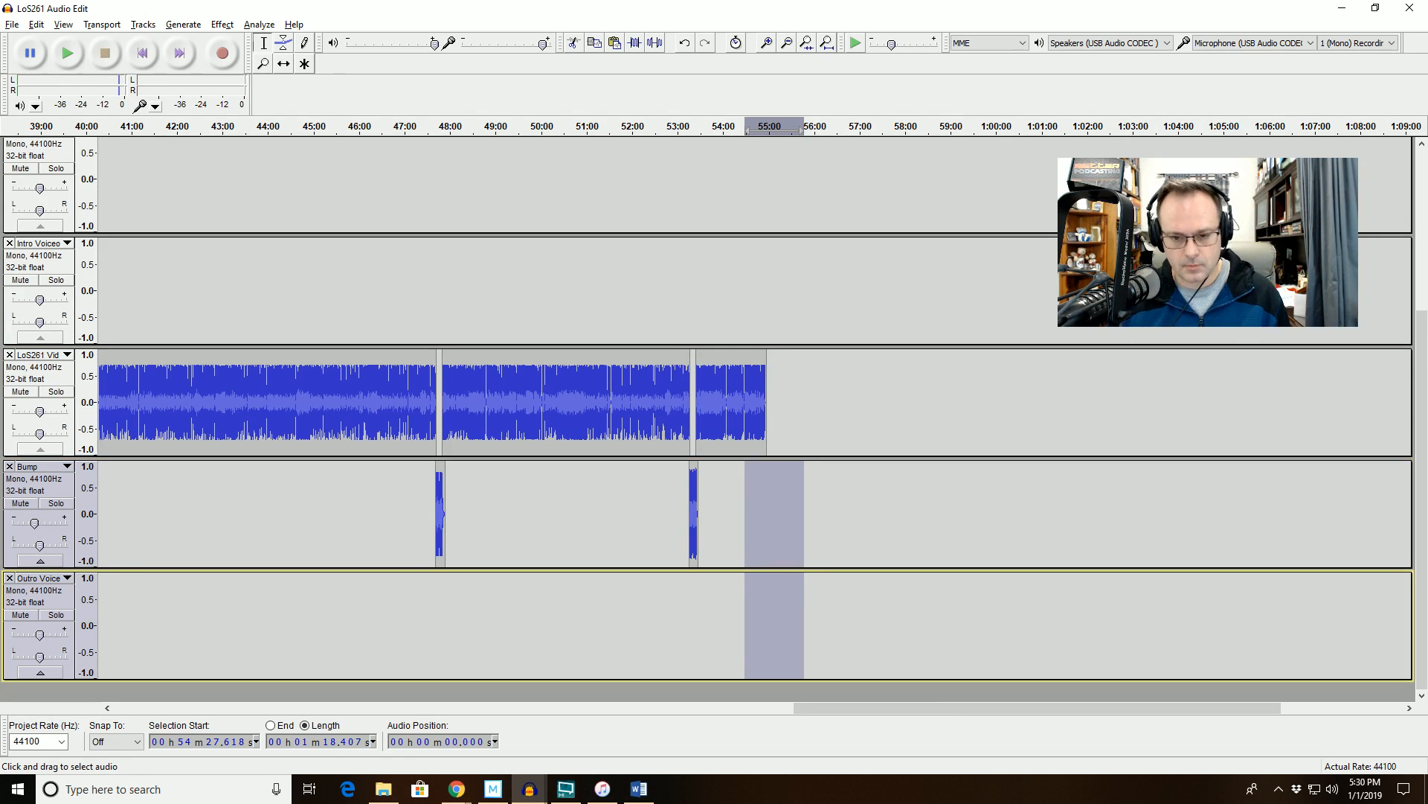
{"action": "key", "text": "ctrl+v"}
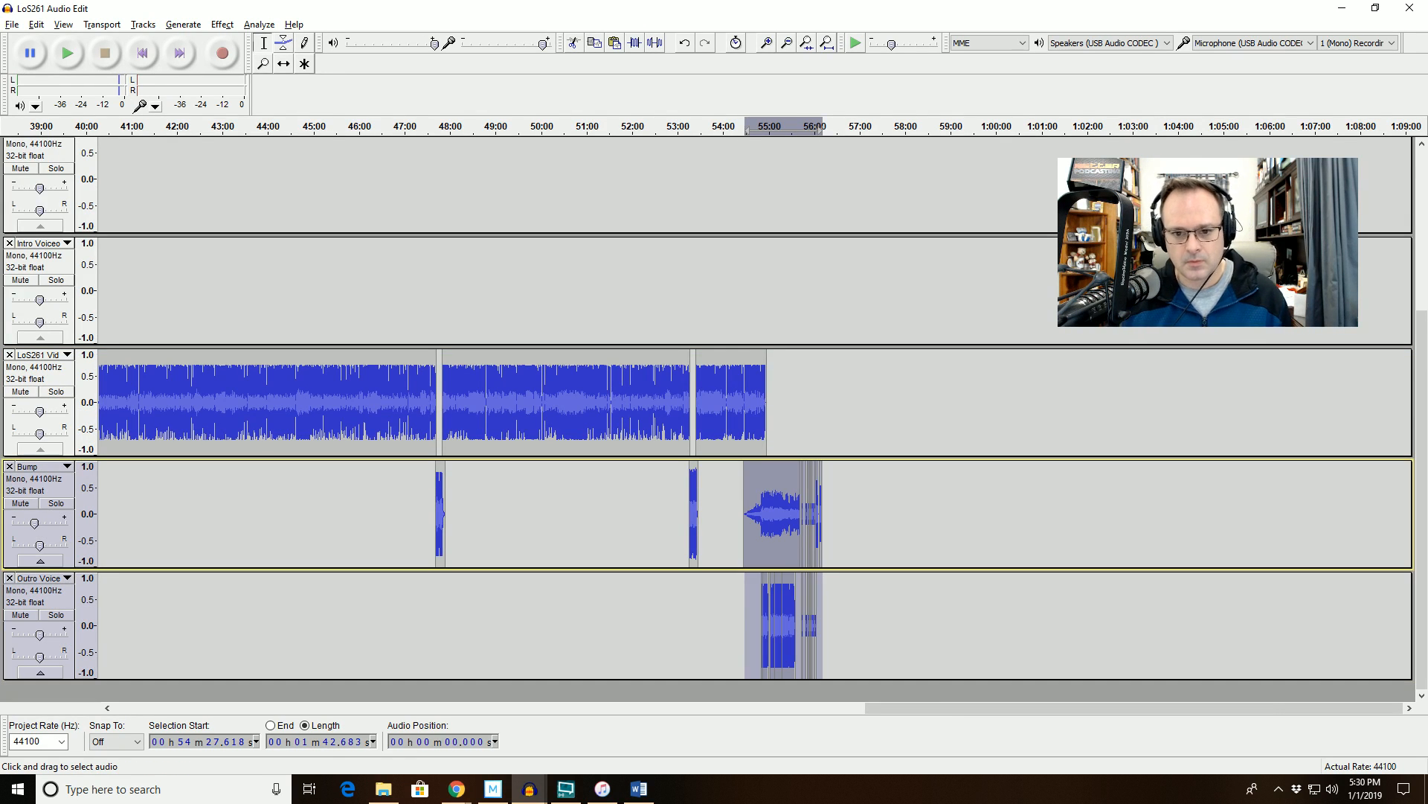
Shift the outro music and voiceover together to start at 54:34.657 and audition the overlap with the closing speech.
{"action": "left_click", "coordinate": [807, 42]}
{"action": "left_click", "coordinate": [284, 64]}
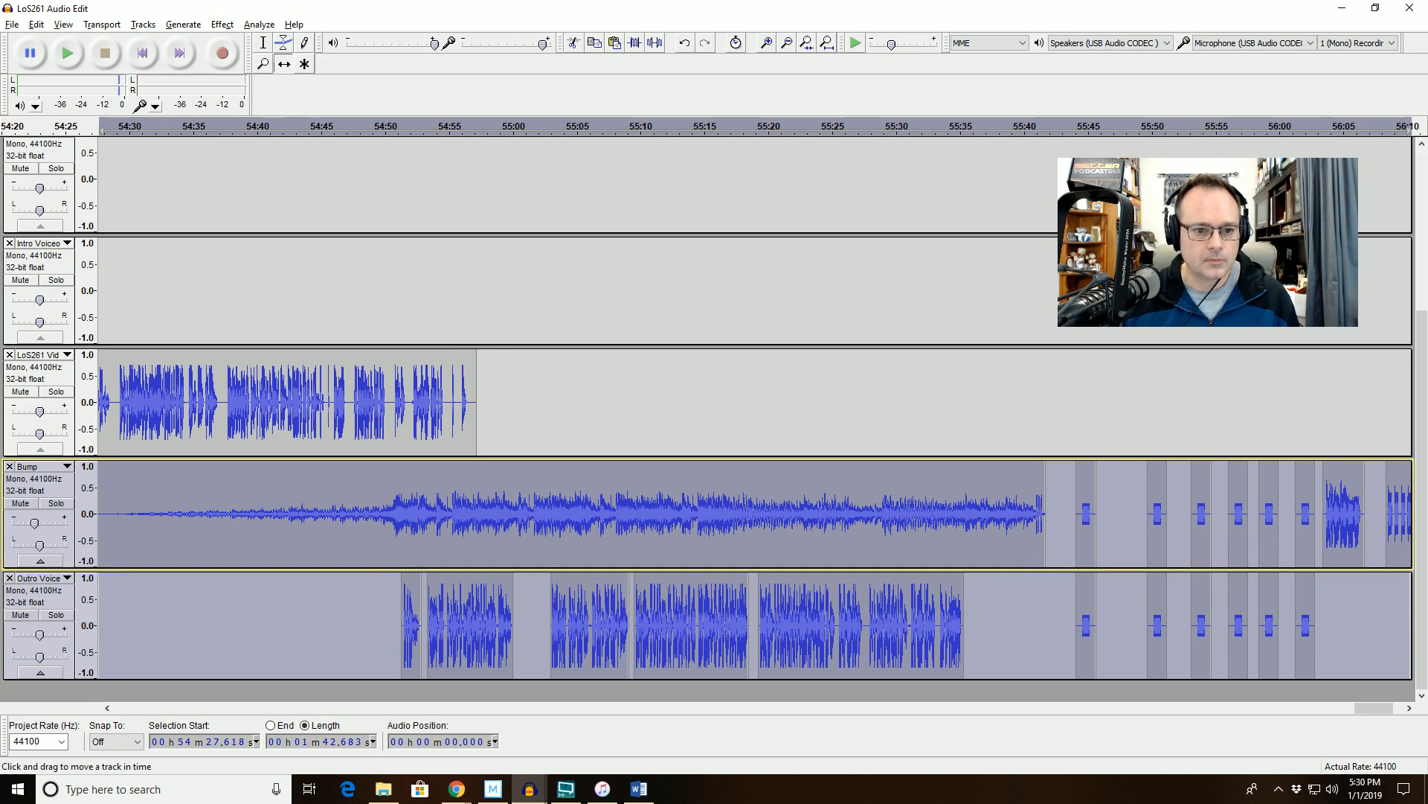
{"action": "left_click_drag", "start_coordinate": [417, 513], "coordinate": [507, 513]}
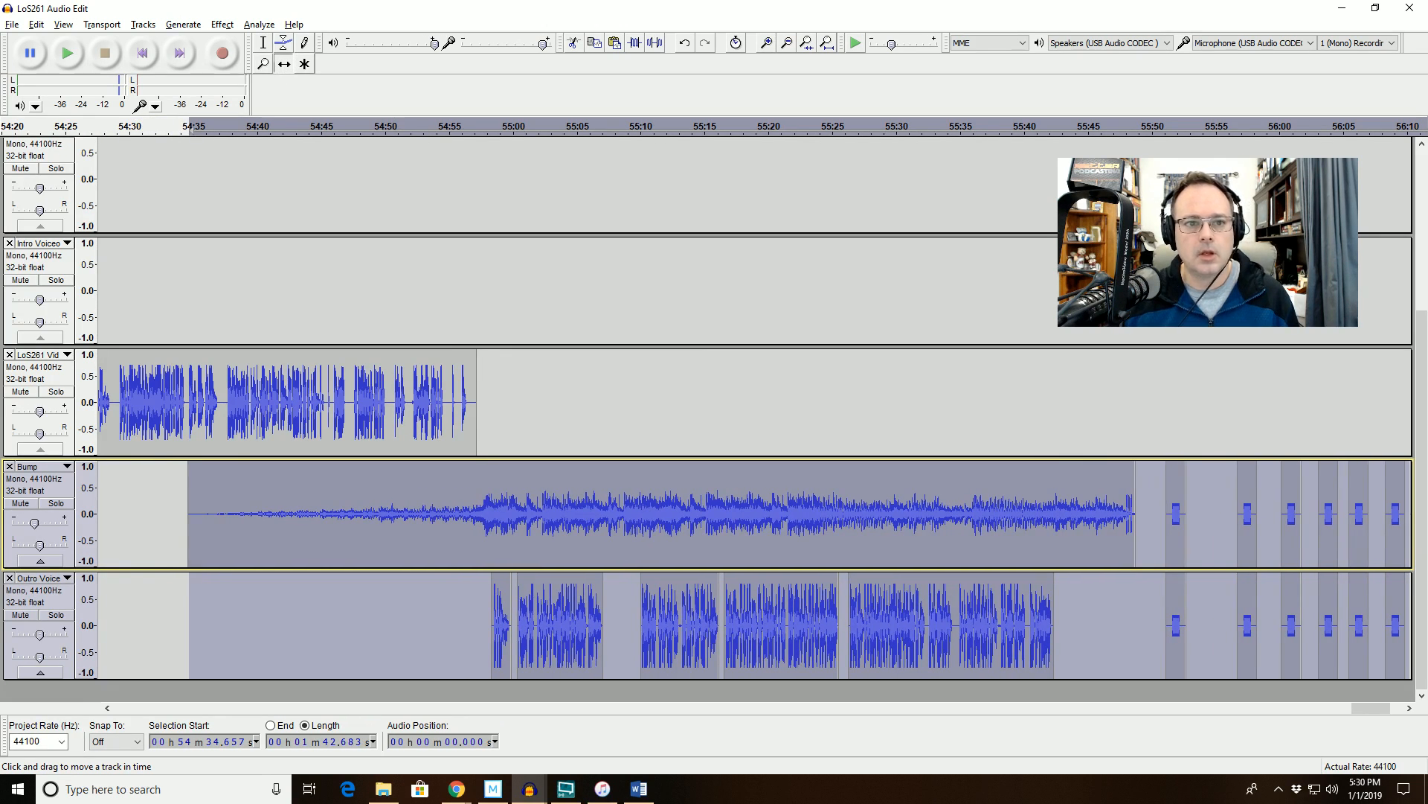
{"action": "left_click", "coordinate": [401, 134]}
{"action": "key", "text": "ctrl+1"}
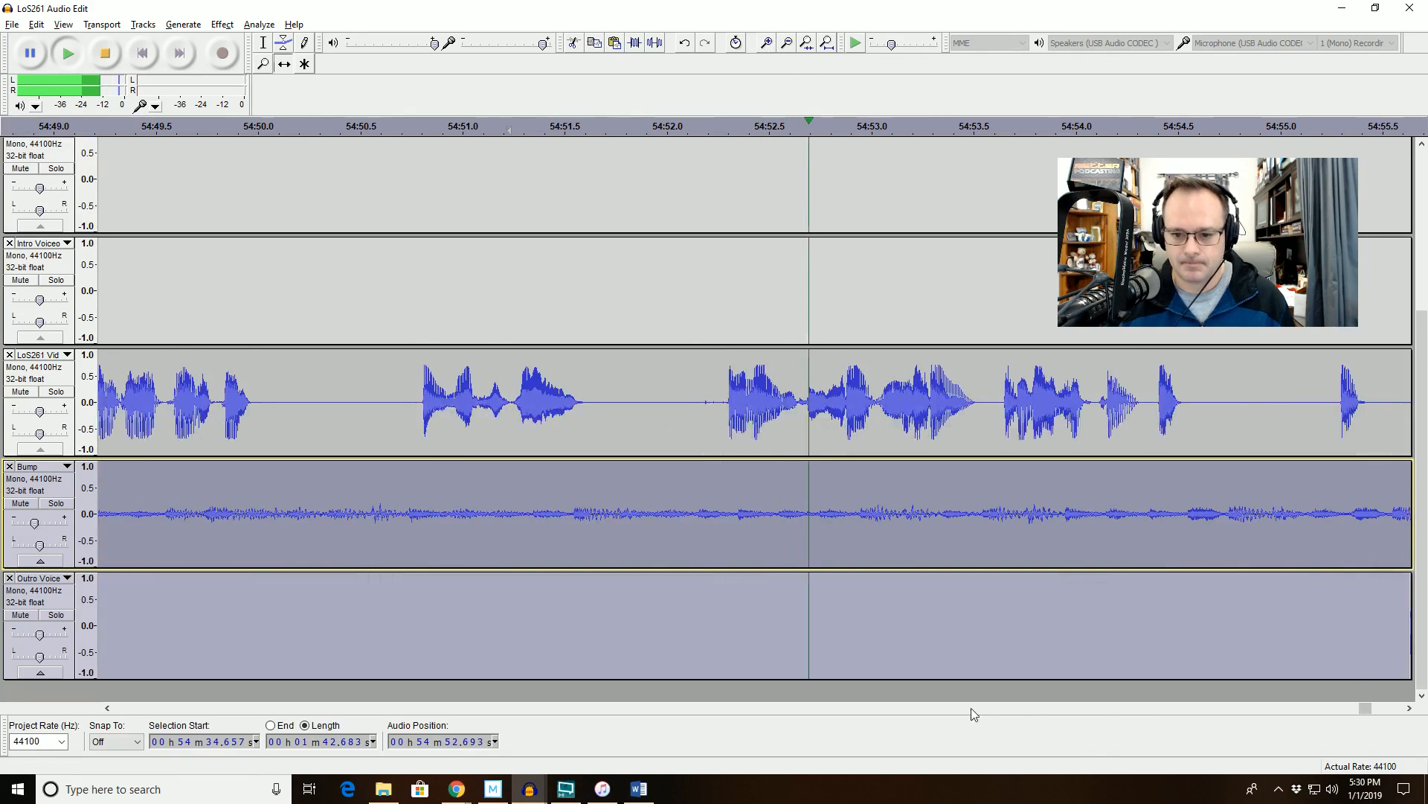
{"action": "left_click", "coordinate": [1393, 709]}
{"action": "left_click", "coordinate": [1393, 709]}
{"action": "left_click", "coordinate": [1393, 709]}
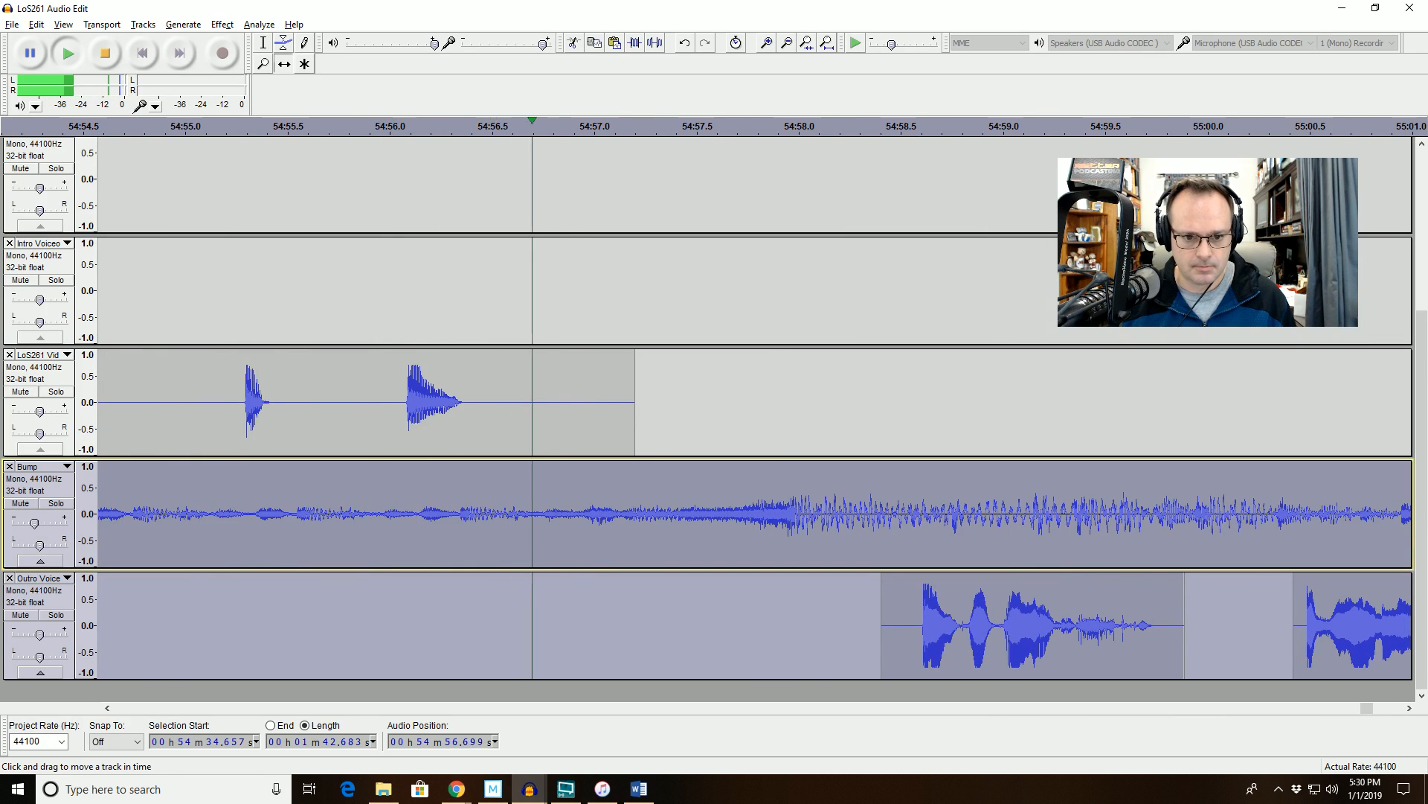
{"action": "key", "text": "space"}
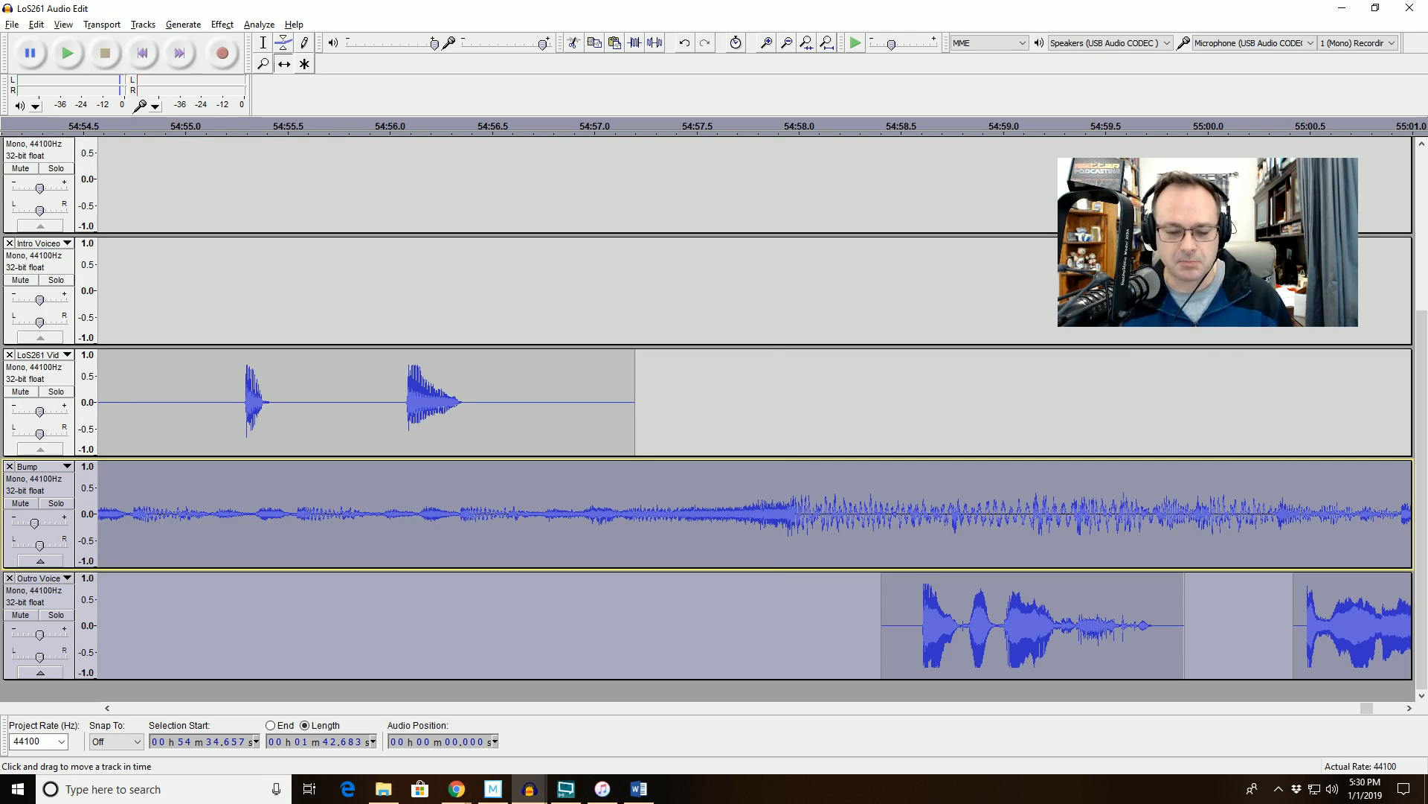
Shift the outro clips earlier to start at 54:33.930 and replay the speech-to-outro transition from about 54:54.7.
{"action": "left_click_drag", "start_coordinate": [880, 521], "coordinate": [732, 521]}
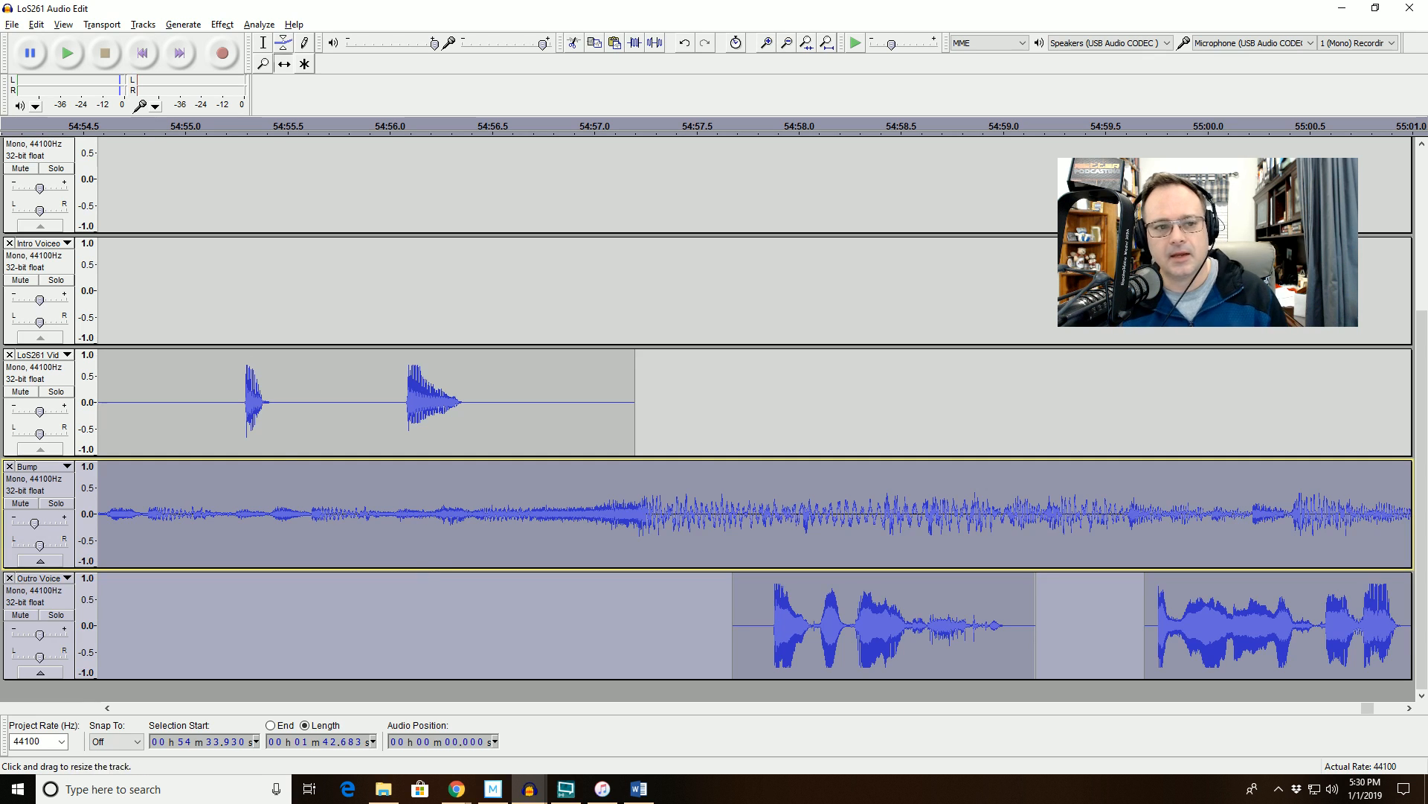
{"action": "left_click", "coordinate": [127, 122]}
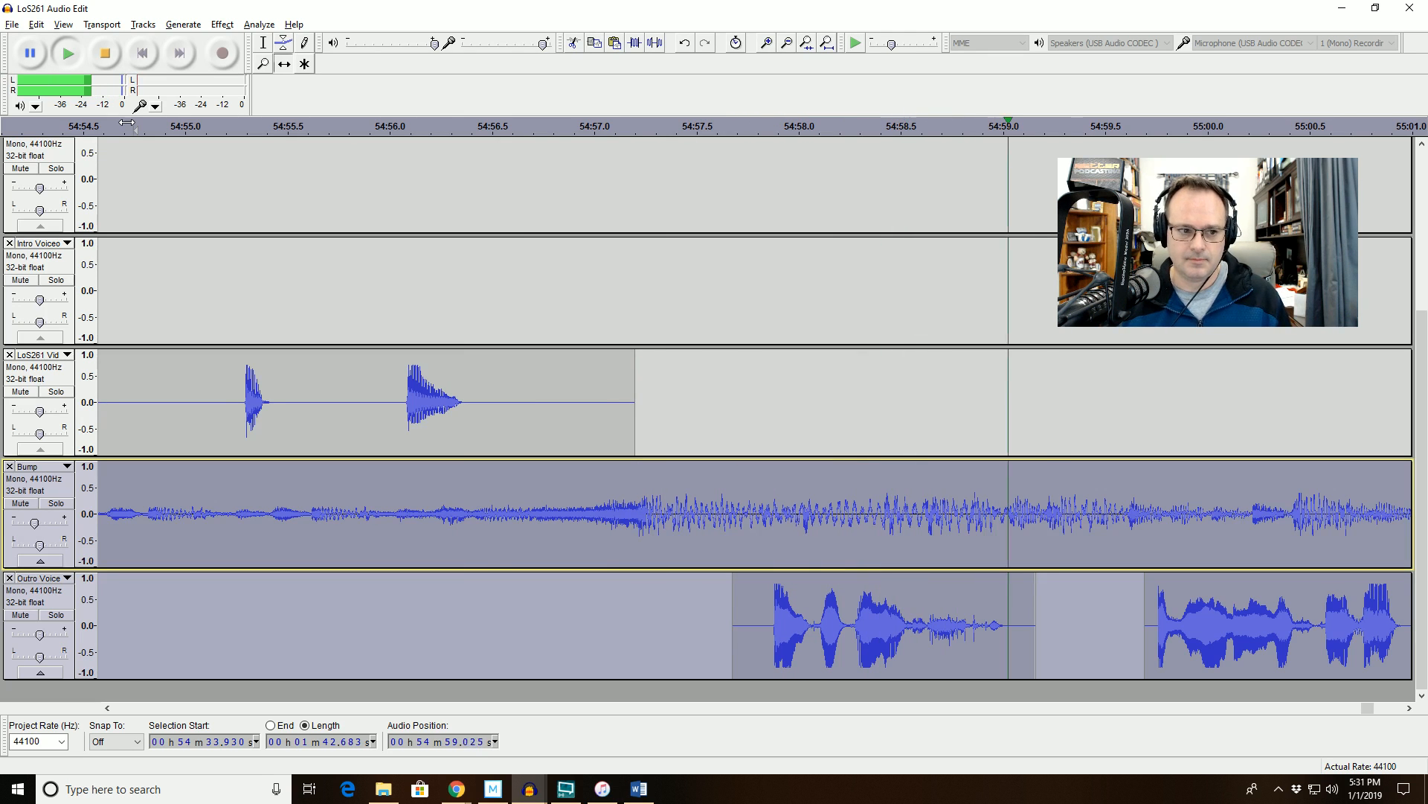
{"action": "left_click", "coordinate": [786, 42]}
{"action": "left_click", "coordinate": [787, 42]}
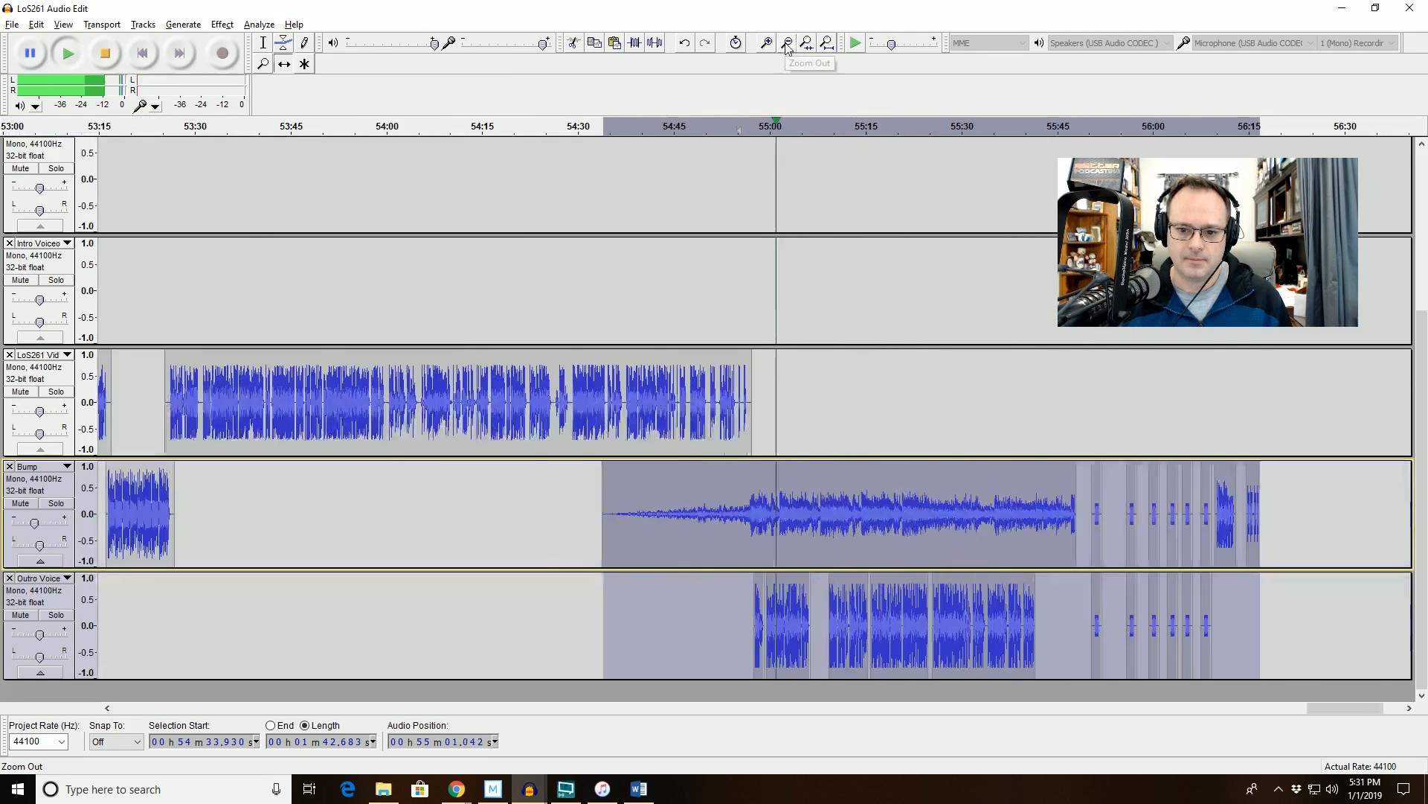
{"action": "left_click", "coordinate": [786, 43]}
{"action": "key", "text": "space"}
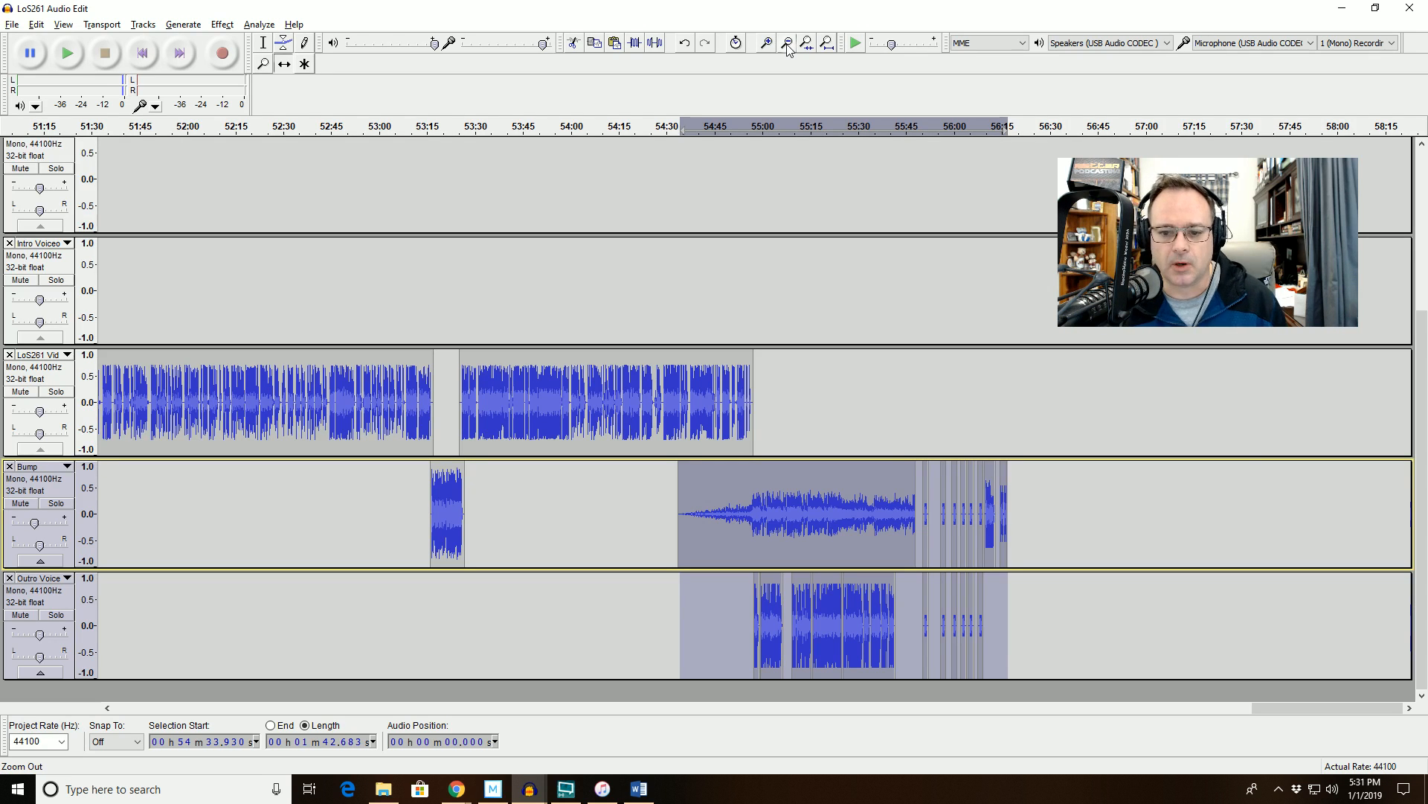
Save the LoS261 Audio Edit project.
{"action": "left_click", "coordinate": [831, 46]}
{"action": "scroll", "coordinate": [806, 311], "scroll_direction": "up", "scroll_amount": 5}
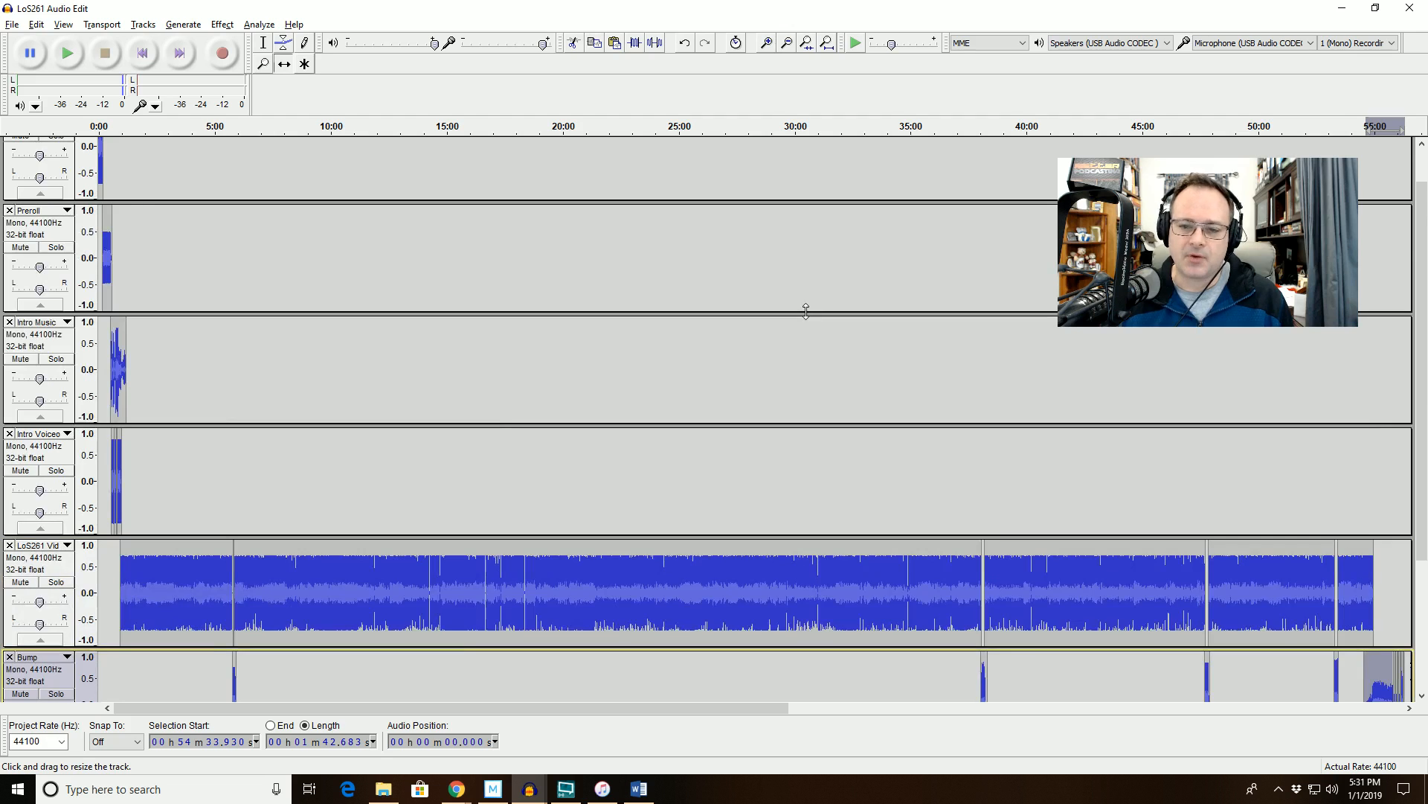
{"action": "scroll", "coordinate": [805, 311], "scroll_direction": "up", "scroll_amount": 2}
{"action": "scroll", "coordinate": [297, 344], "scroll_direction": "down", "scroll_amount": 10}
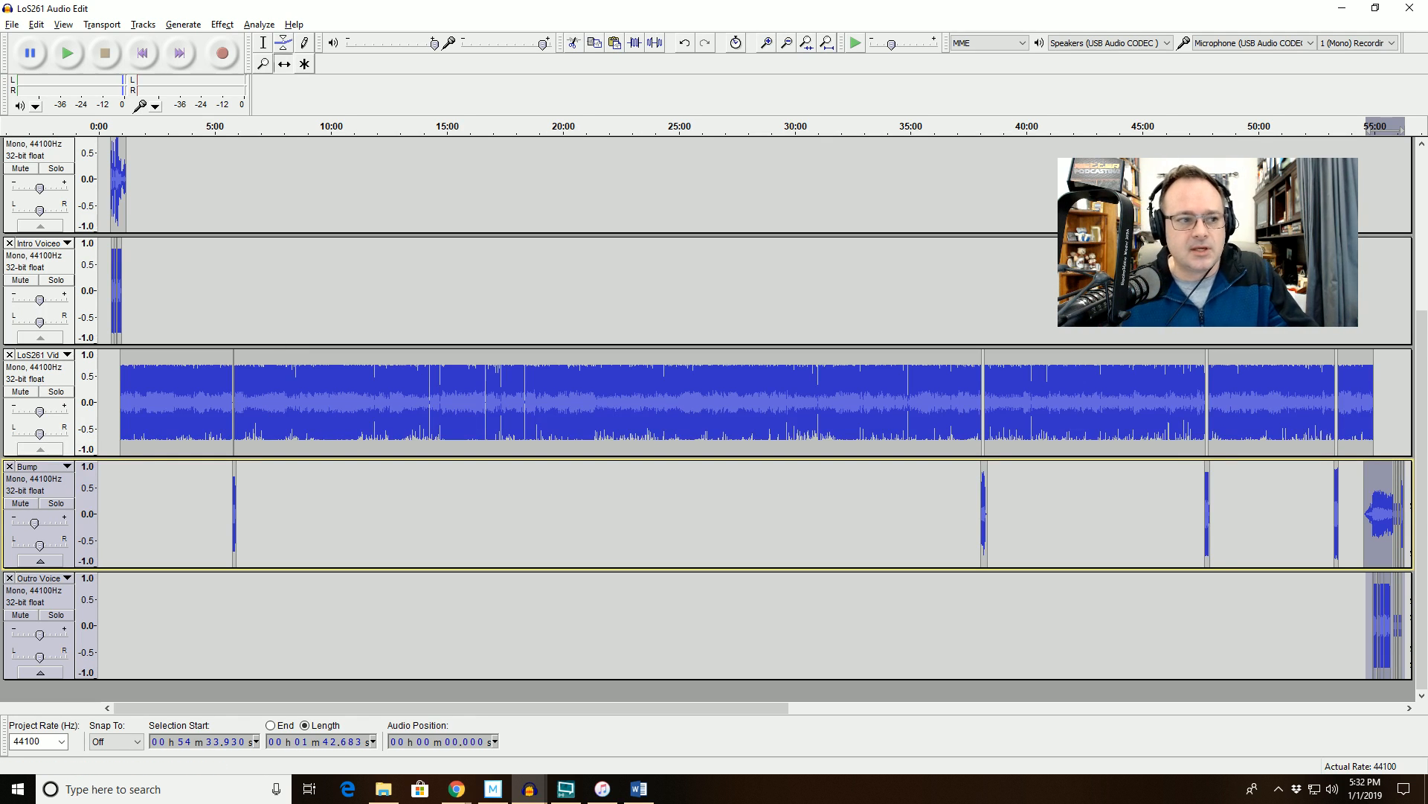
{"action": "key", "text": "alt+Tab"}
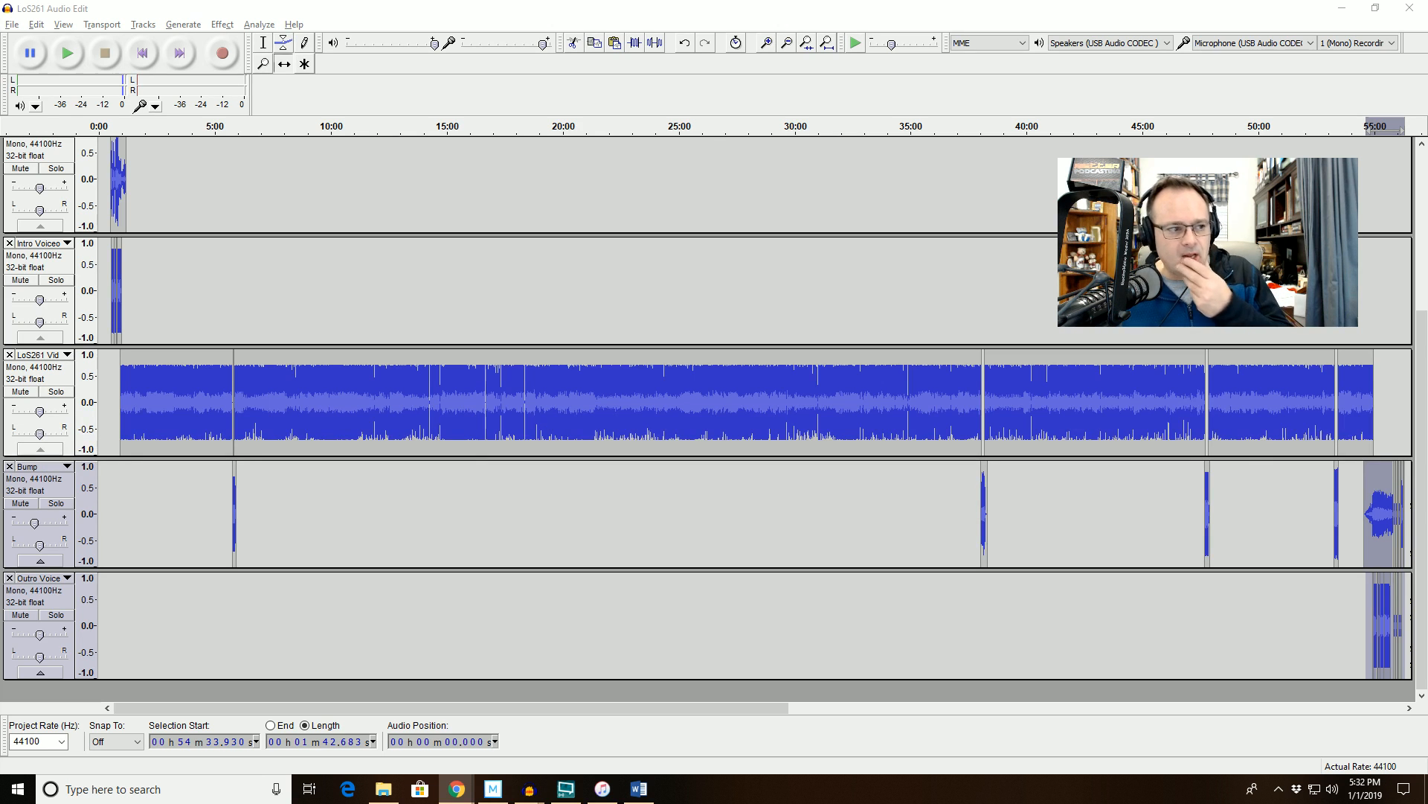
{"action": "left_click", "coordinate": [17, 25]}
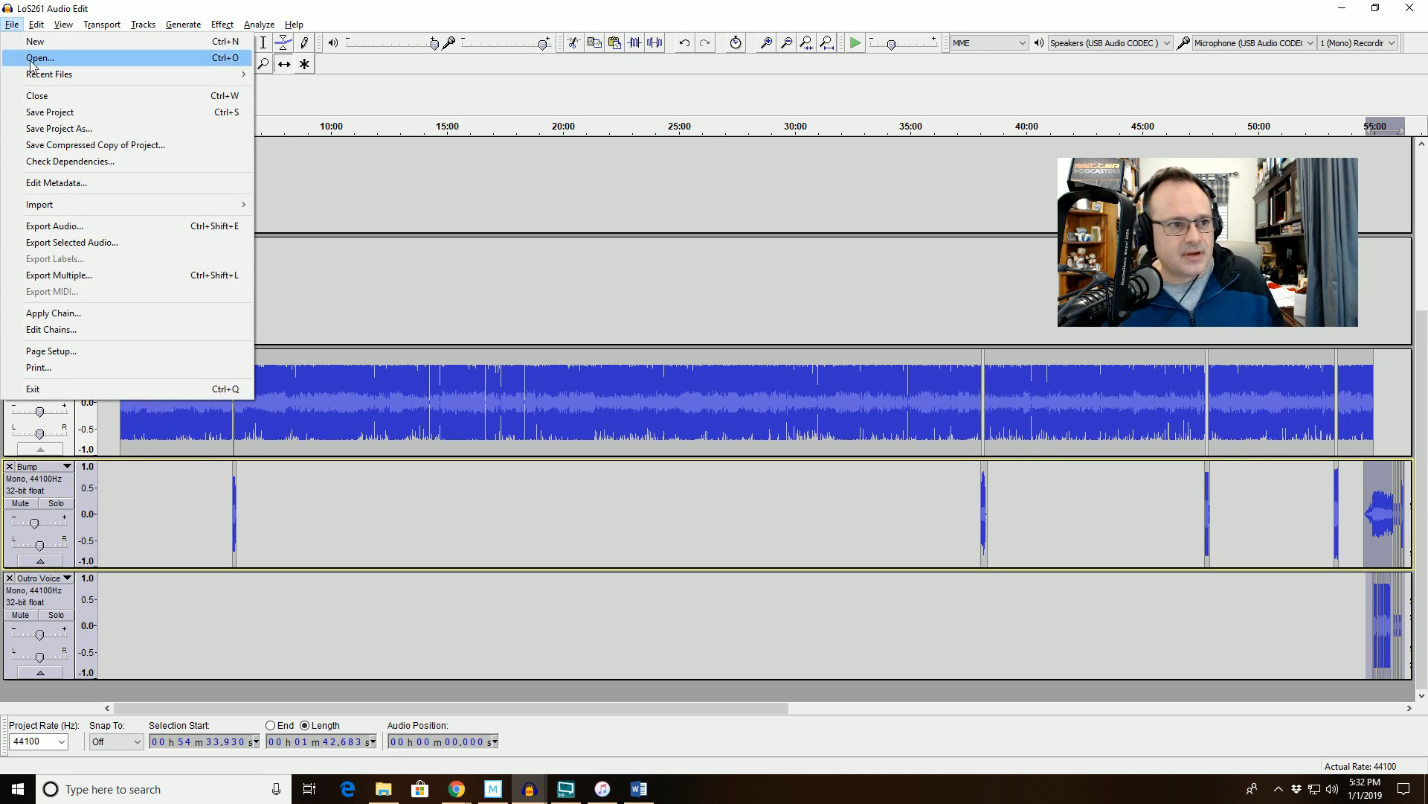
{"action": "left_click", "coordinate": [50, 112]}
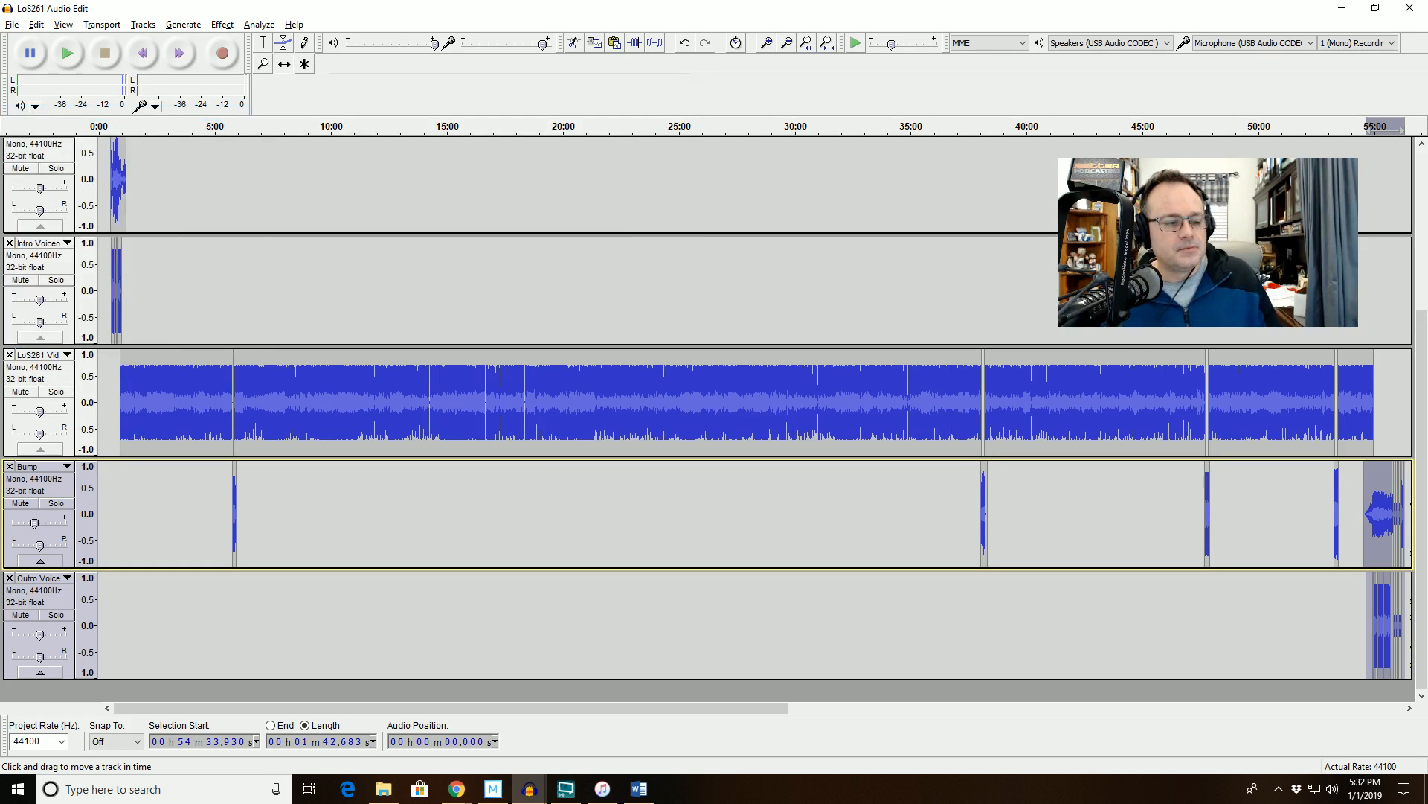